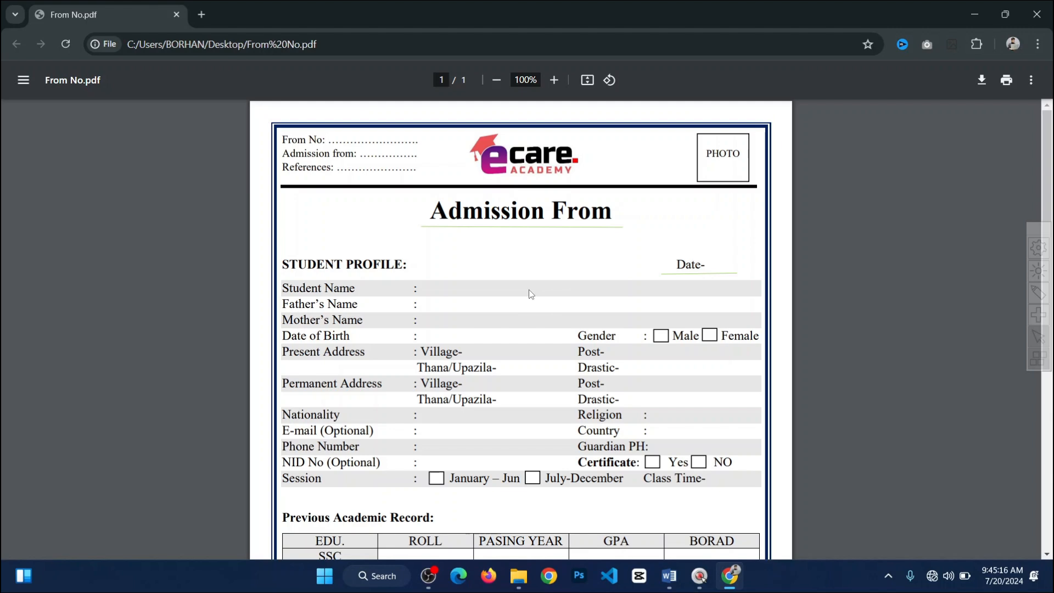
Step: Examine the full admission form layout in From No.pdf and in its Word version
scroll(530, 294, down, 4)
scroll(538, 318, up, 3)
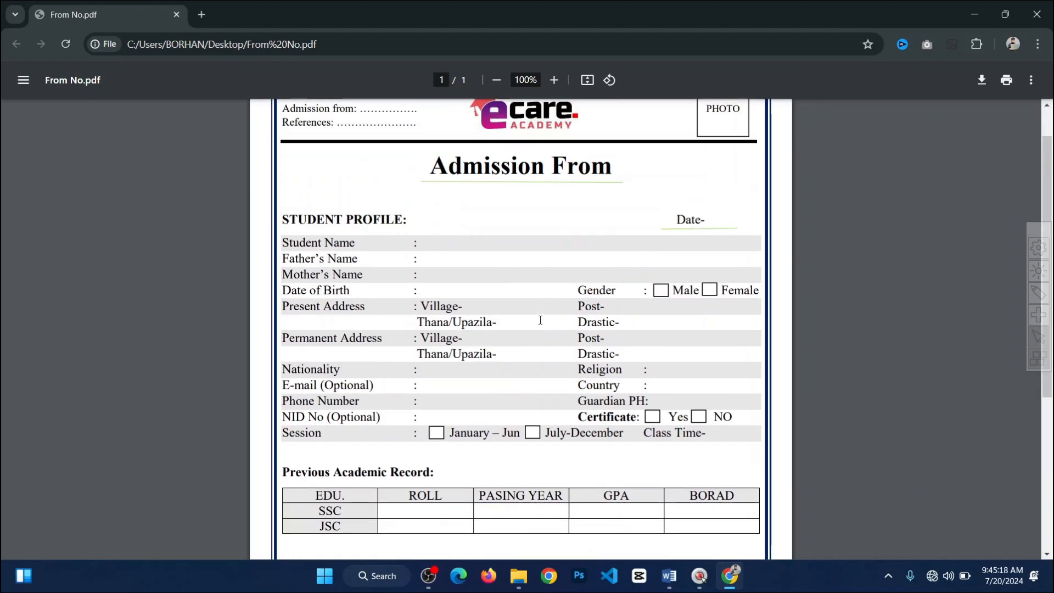
scroll(538, 325, up, 1)
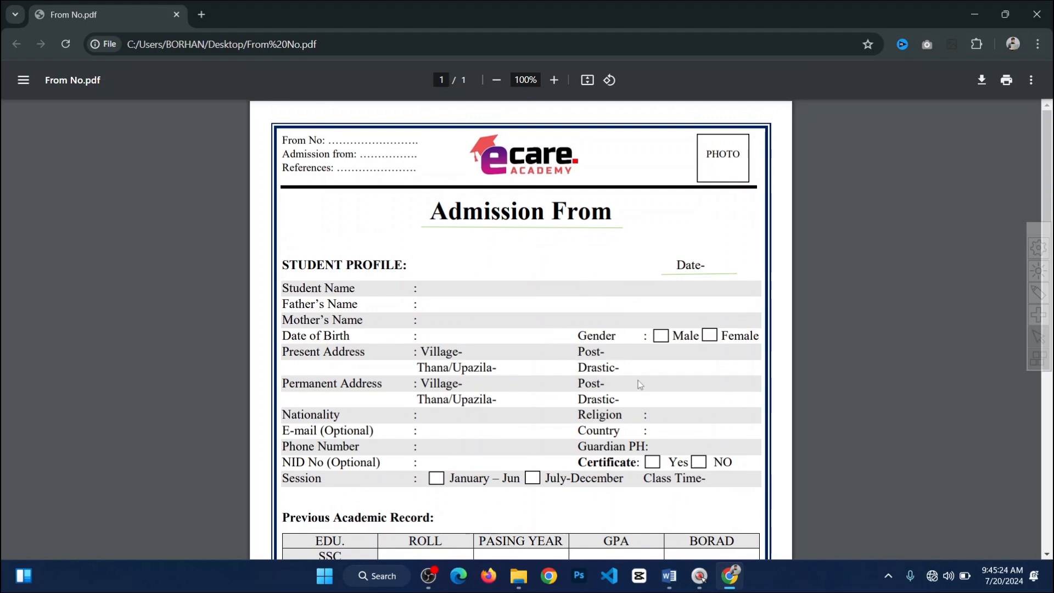
click(668, 583)
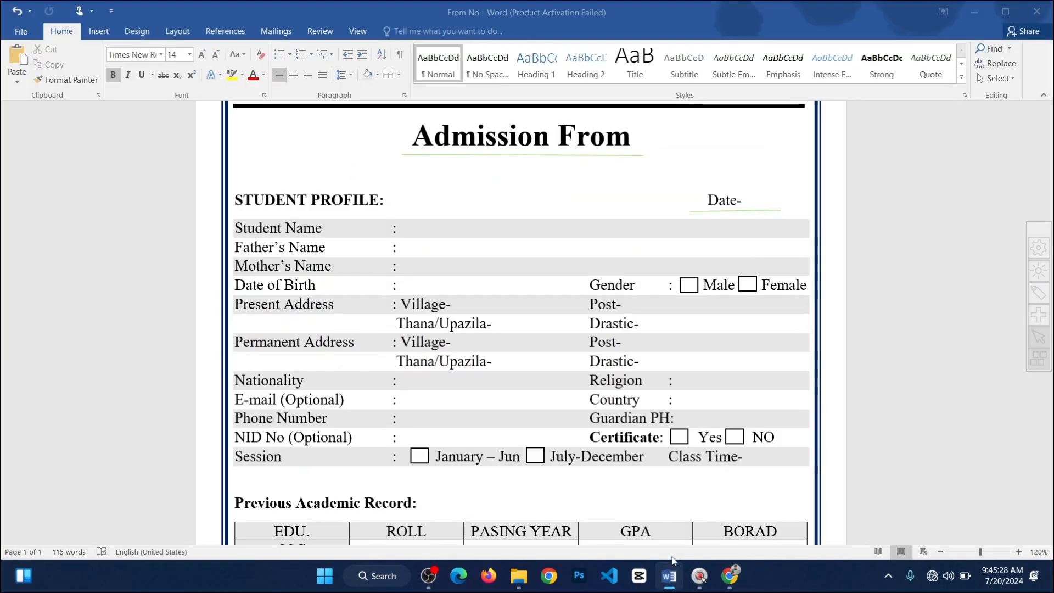
scroll(657, 498, up, 2)
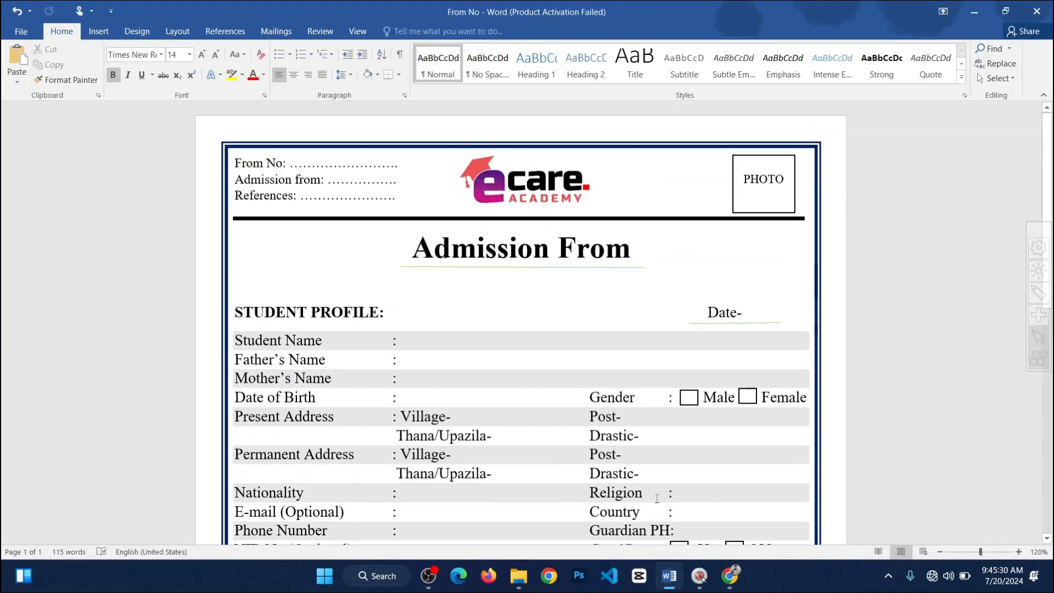
scroll(650, 485, down, 3)
scroll(650, 484, down, 5)
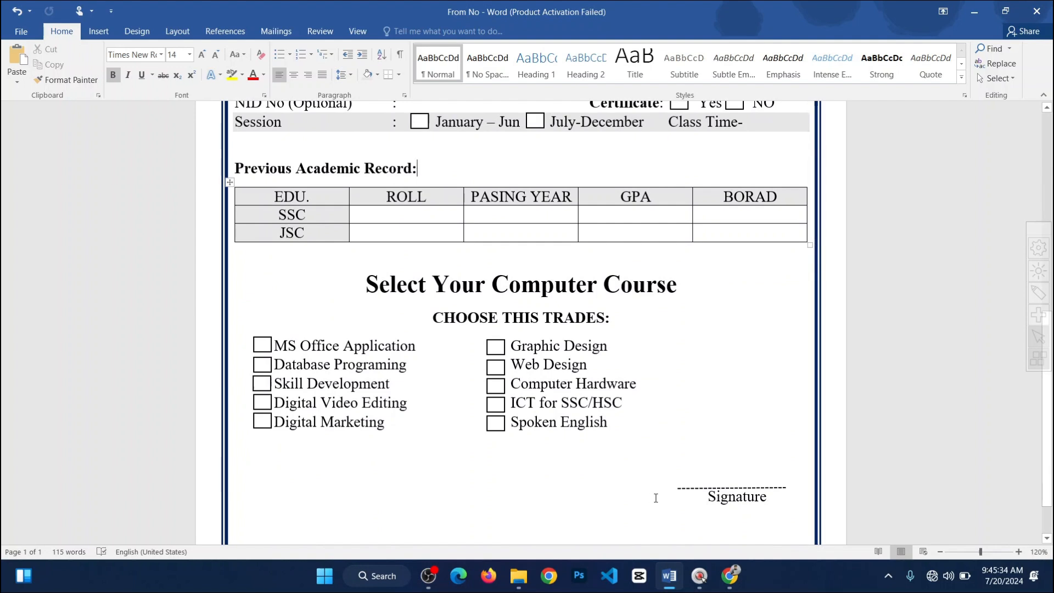
scroll(652, 498, up, 1)
scroll(654, 500, down, 3)
scroll(654, 499, up, 7)
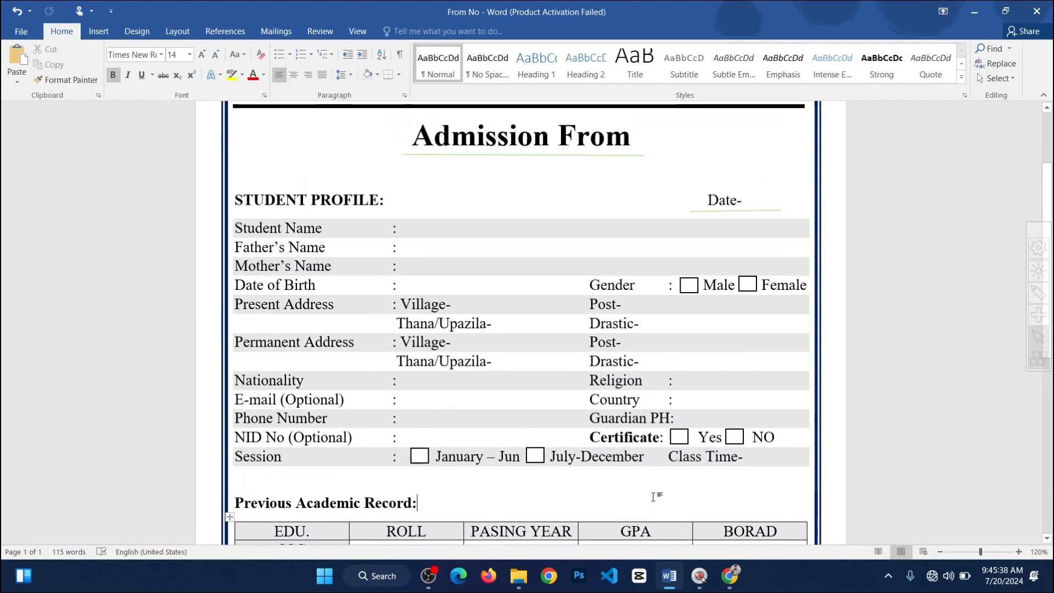
Step: Create a new blank document
key(ctrl+n)
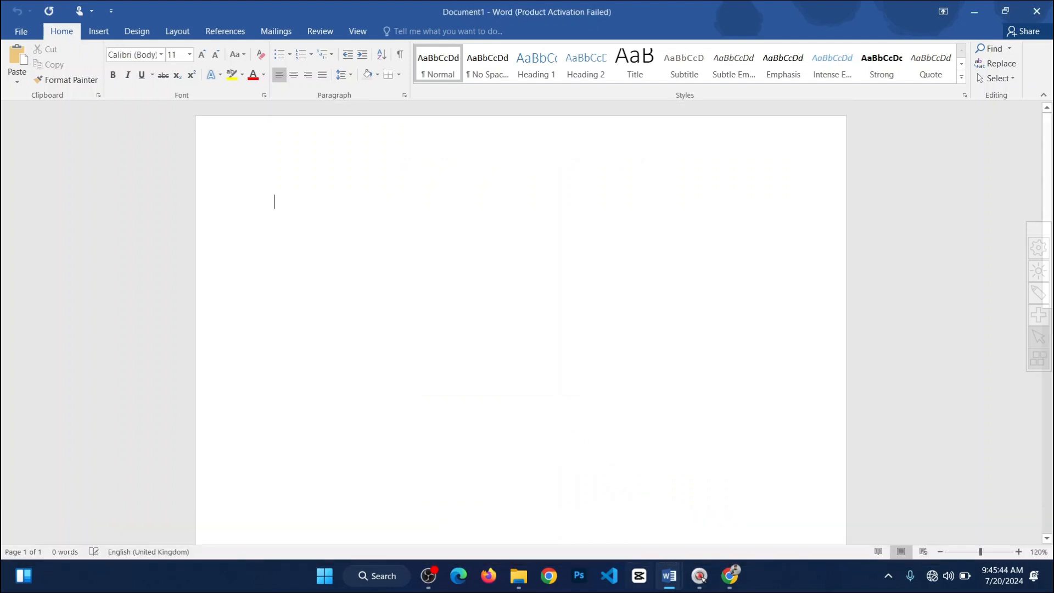
Step: Return to the From No document and examine its header, student profile, academic record table, course checkboxes and signature area
mouse_move(668, 575)
click(616, 508)
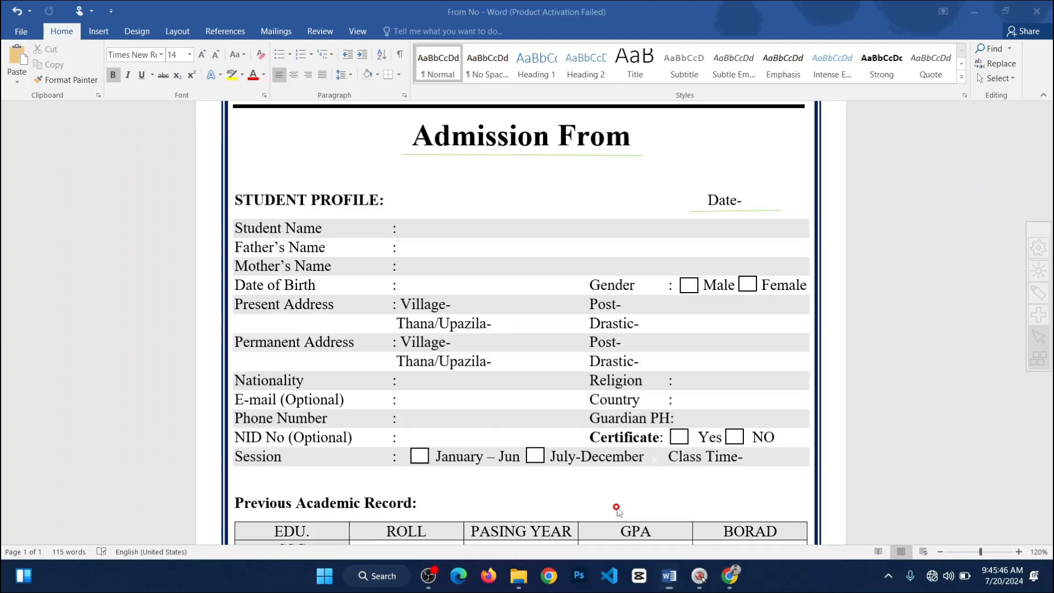
scroll(471, 372, up, 3)
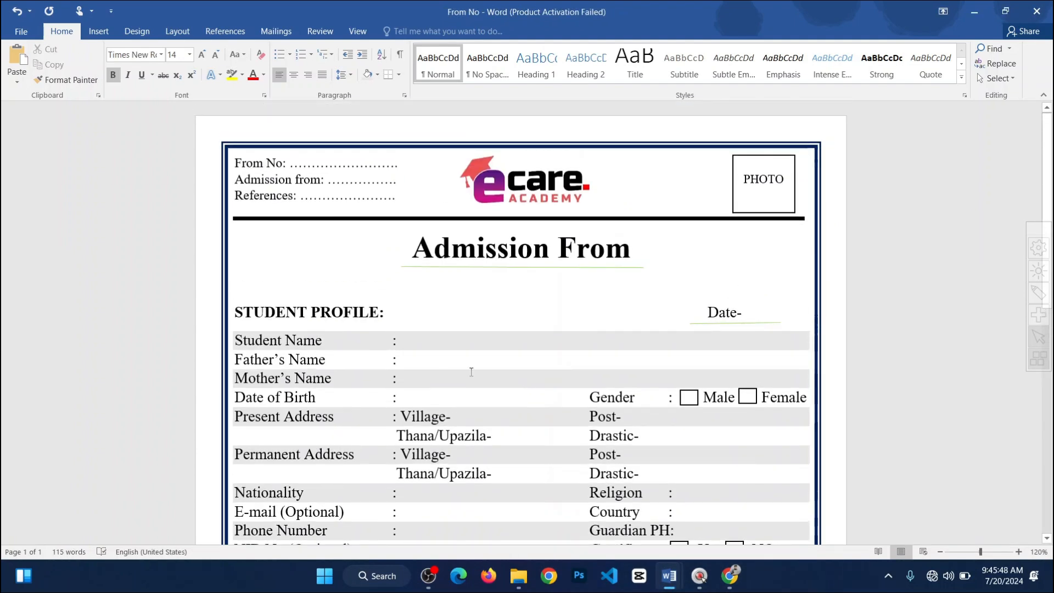
scroll(734, 365, down, 4)
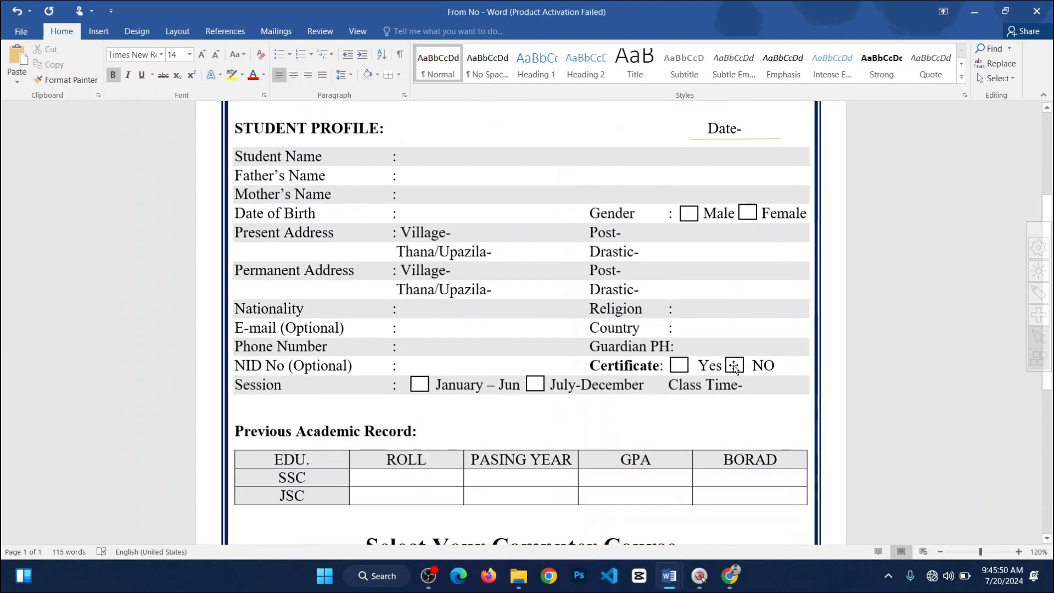
scroll(748, 403, down, 7)
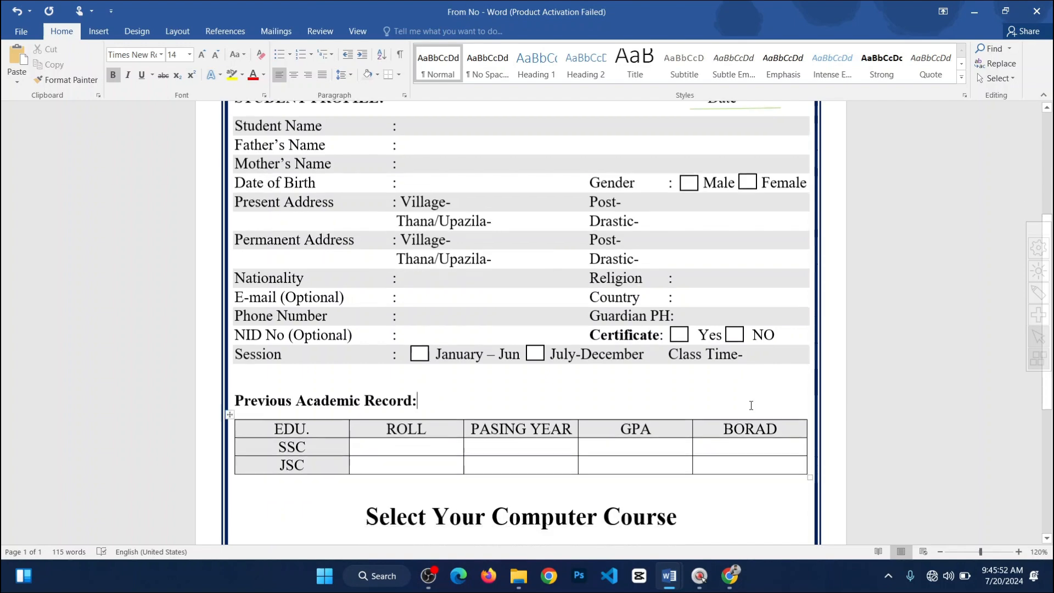
scroll(700, 404, up, 8)
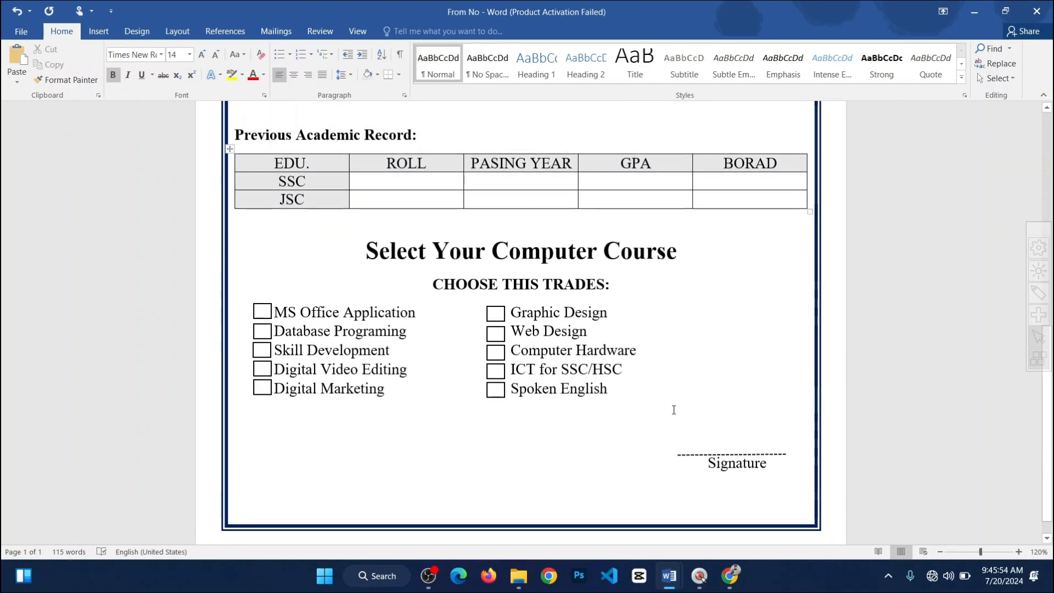
scroll(689, 412, up, 3)
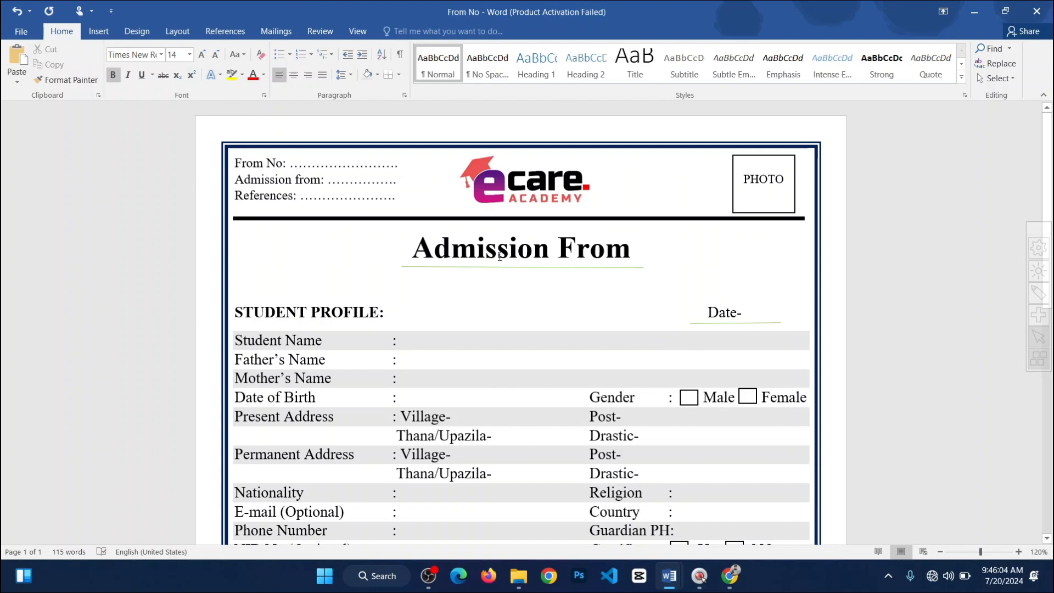
scroll(382, 285, down, 1)
scroll(382, 285, down, 3)
scroll(337, 255, down, 8)
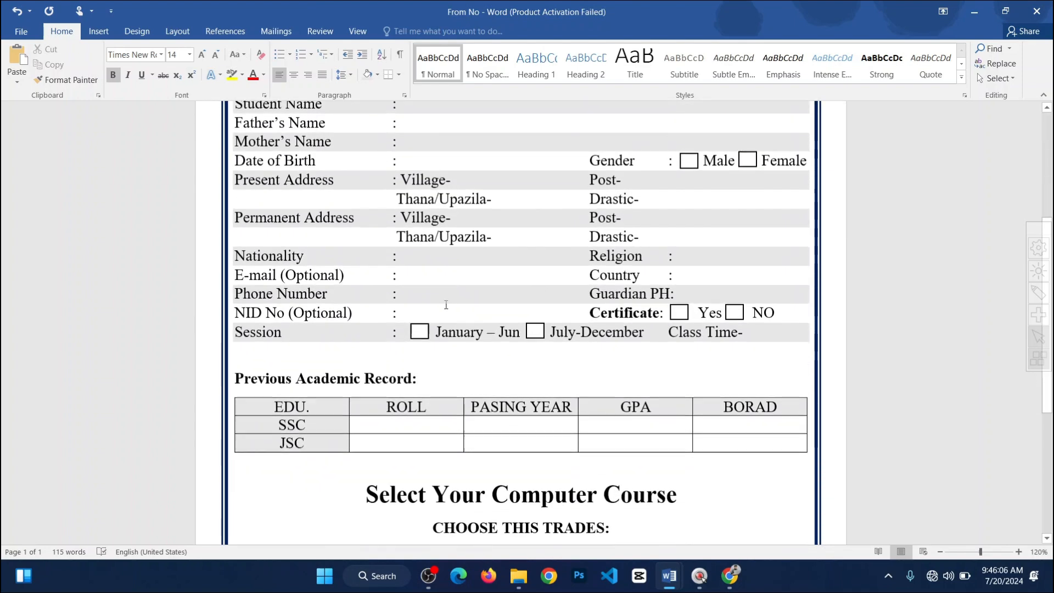
scroll(421, 299, down, 3)
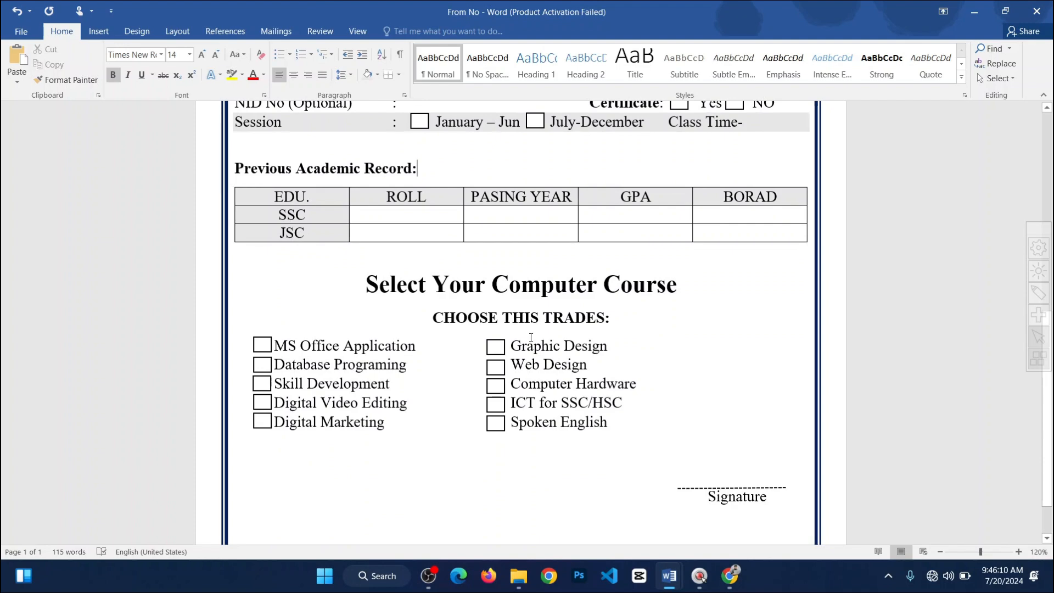
scroll(634, 380, up, 15)
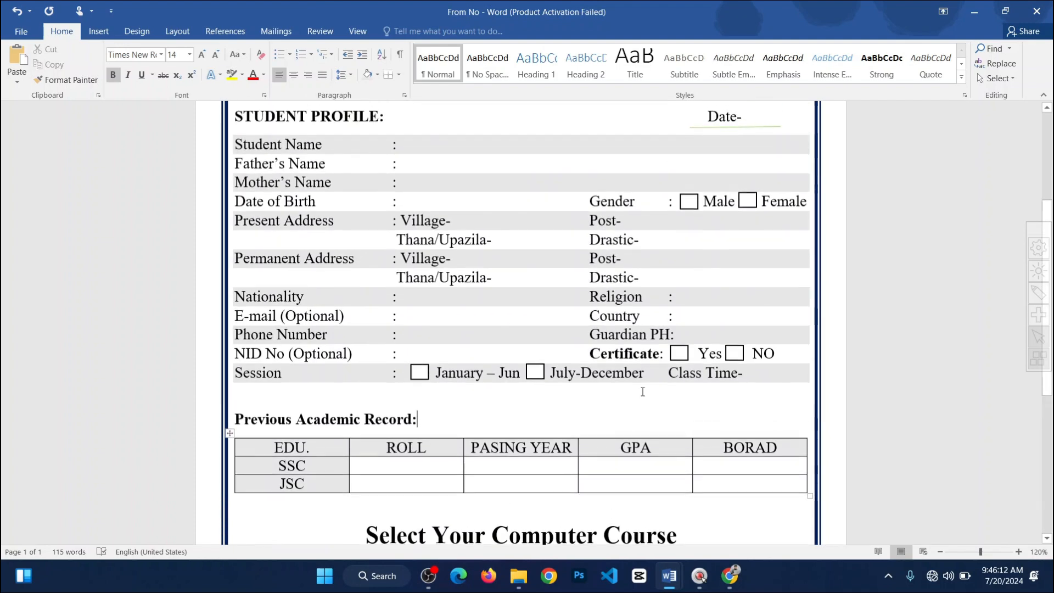
scroll(631, 401, up, 1)
Step: Switch to the blank document and set its page to A4, Portrait orientation, with Narrow margins
mouse_move(669, 576)
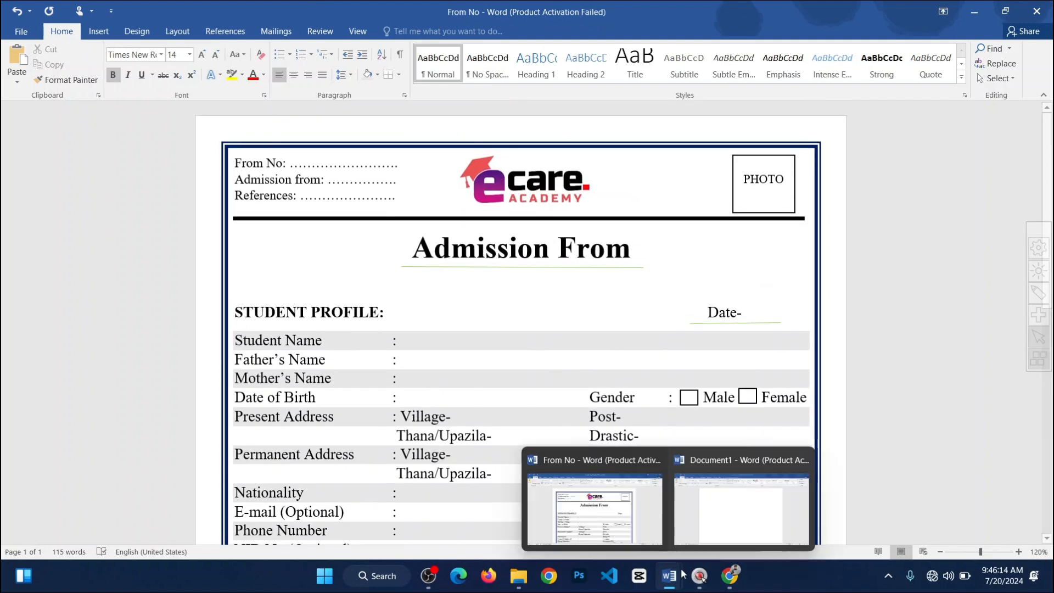
click(757, 493)
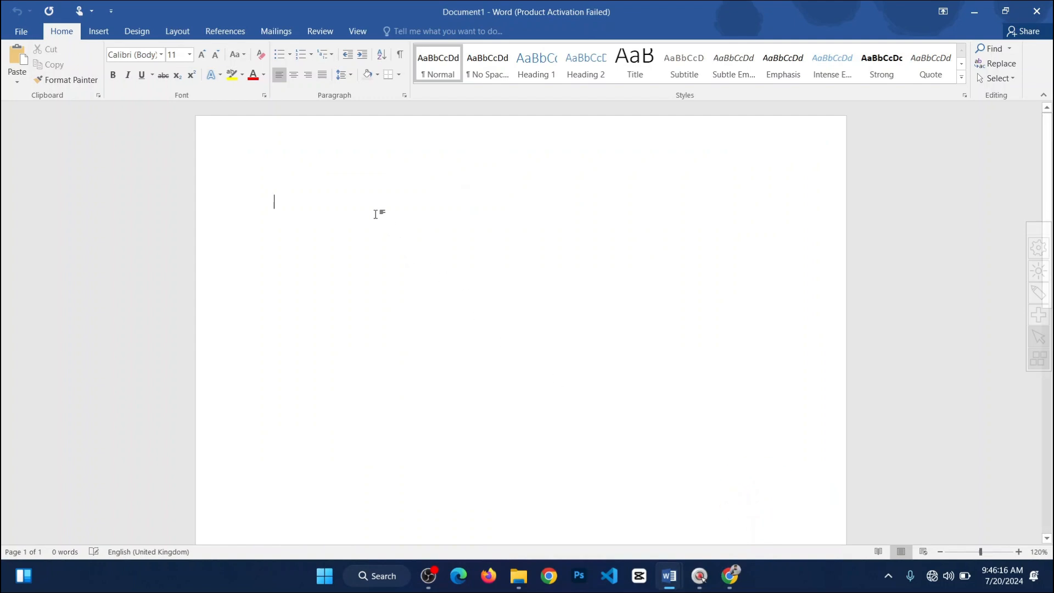
click(178, 31)
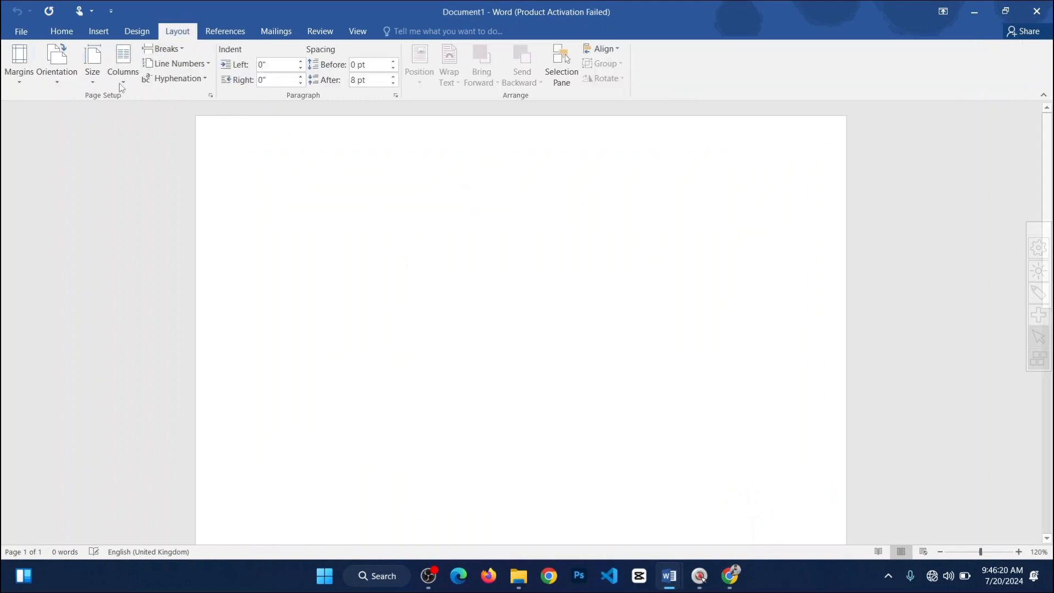
click(98, 72)
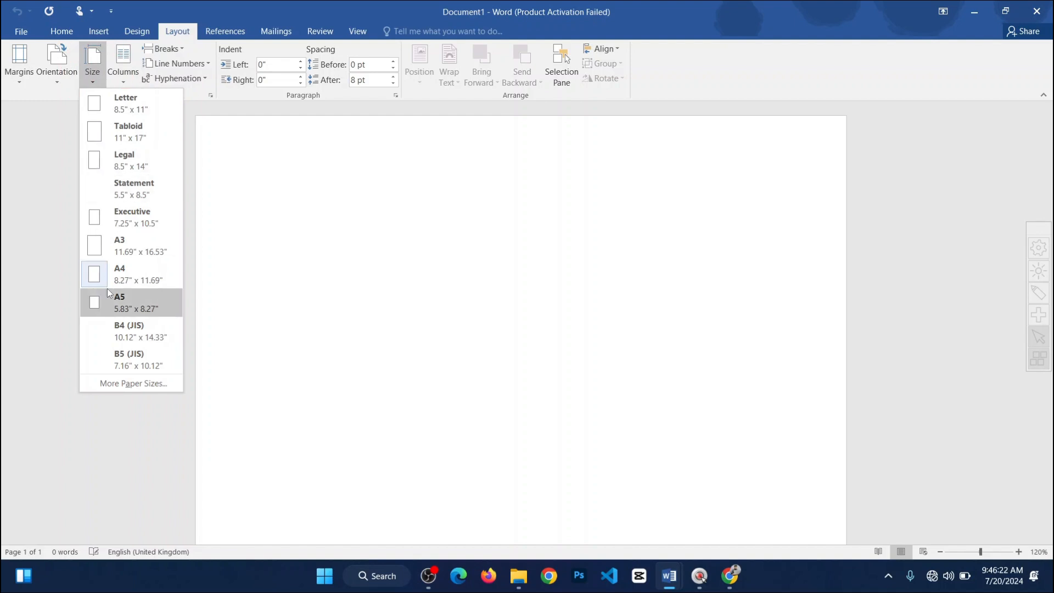
click(107, 278)
click(63, 62)
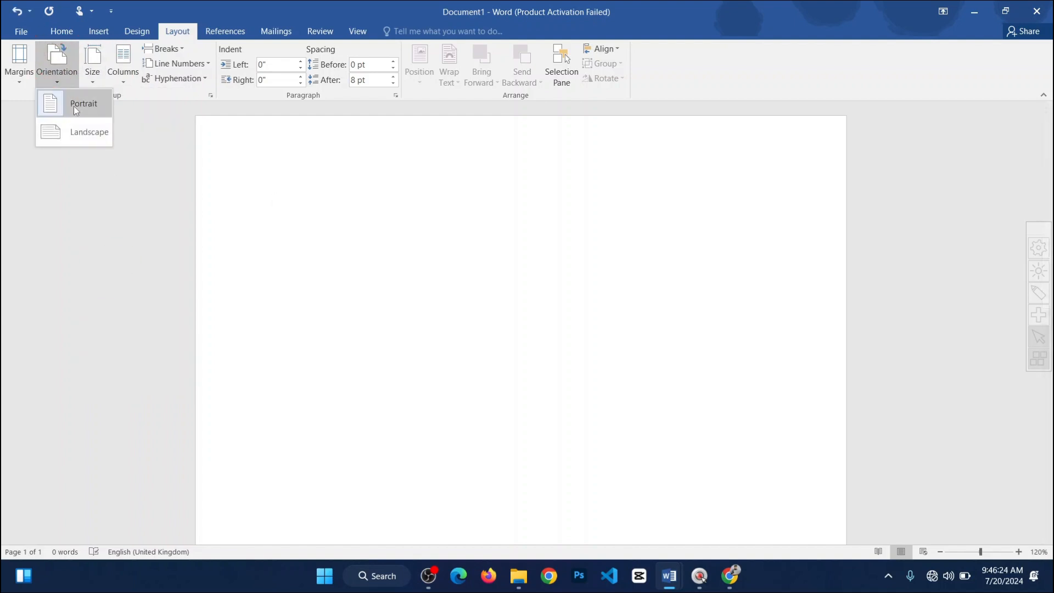
click(73, 106)
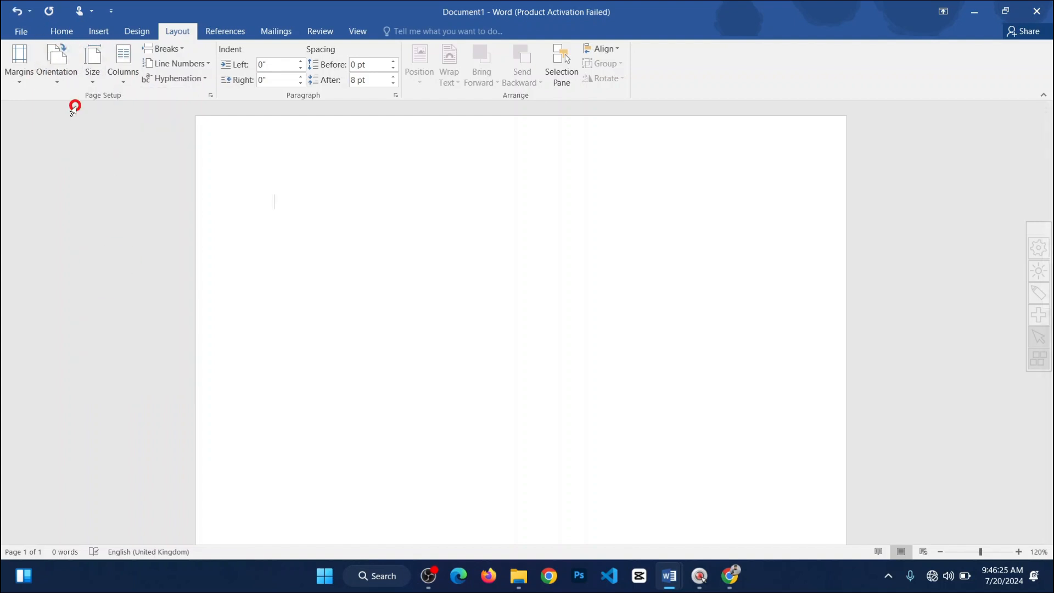
click(19, 78)
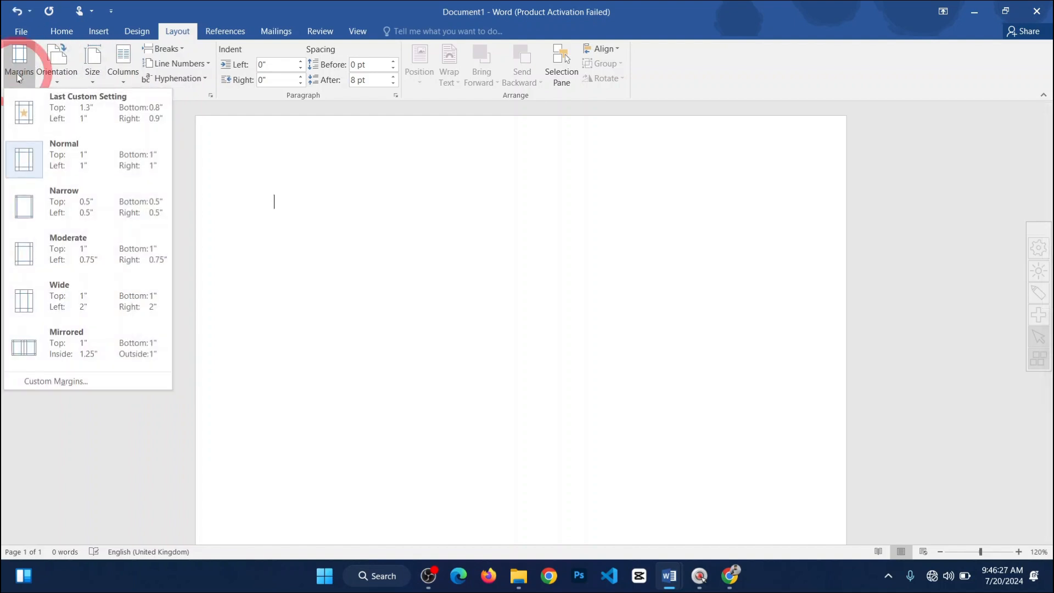
click(61, 203)
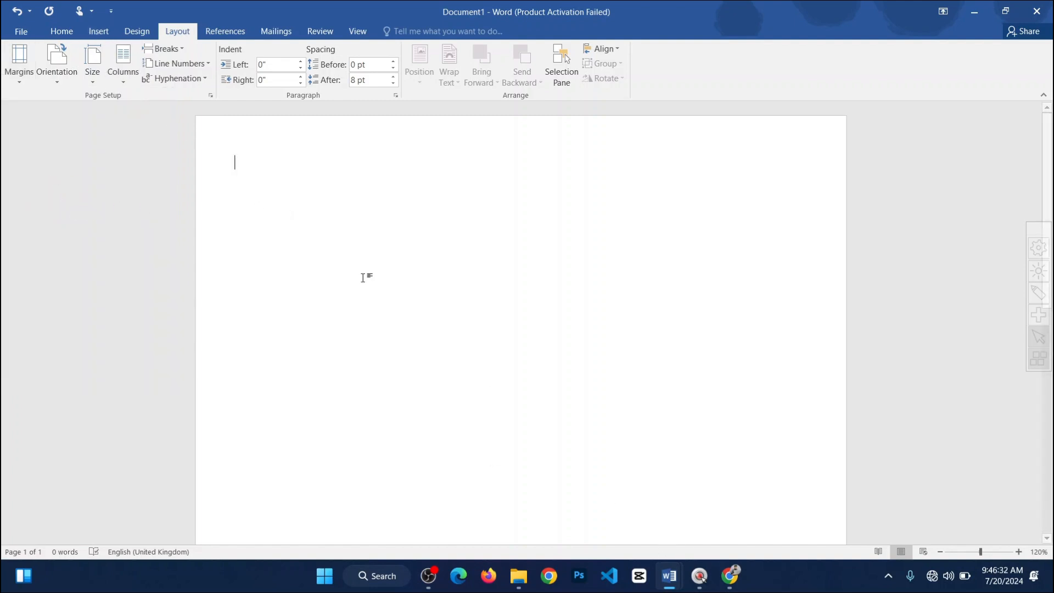
Step: Add a dark blue Box page border to the whole document, using a 3 pt thick-and-thin double-line style
click(138, 31)
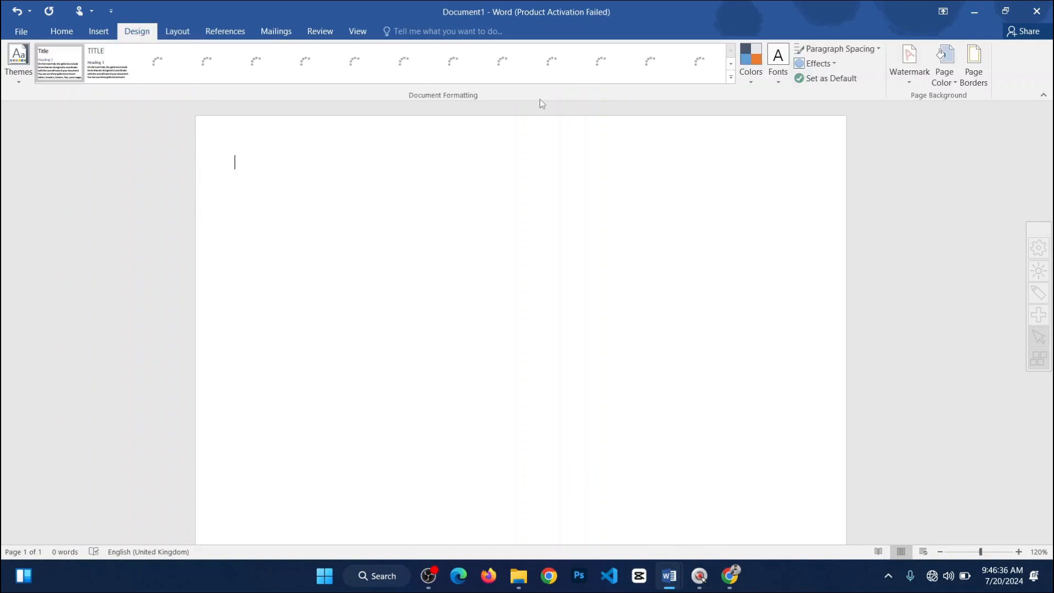
click(974, 86)
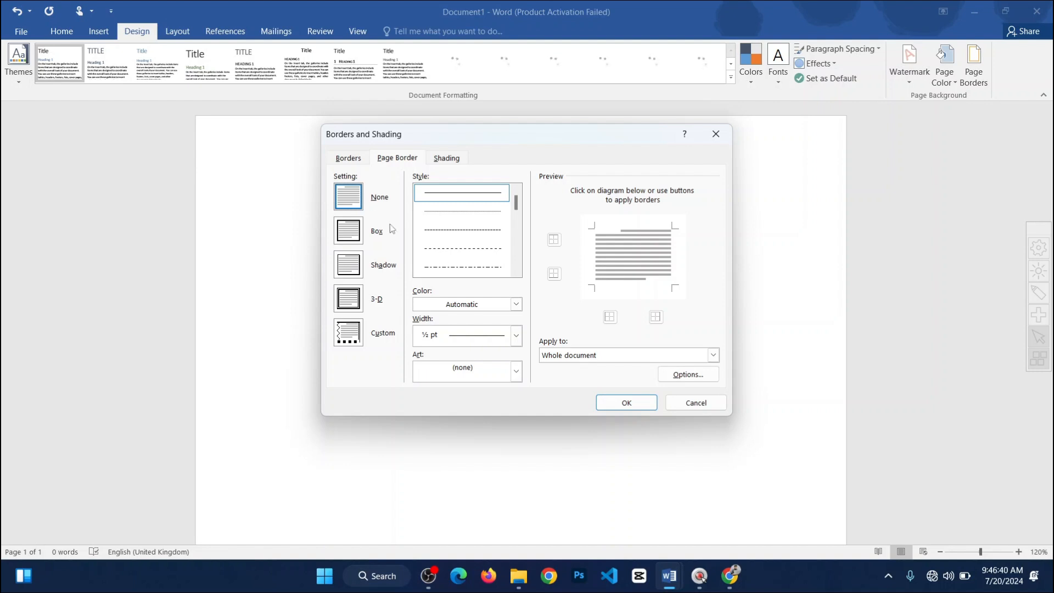
click(350, 236)
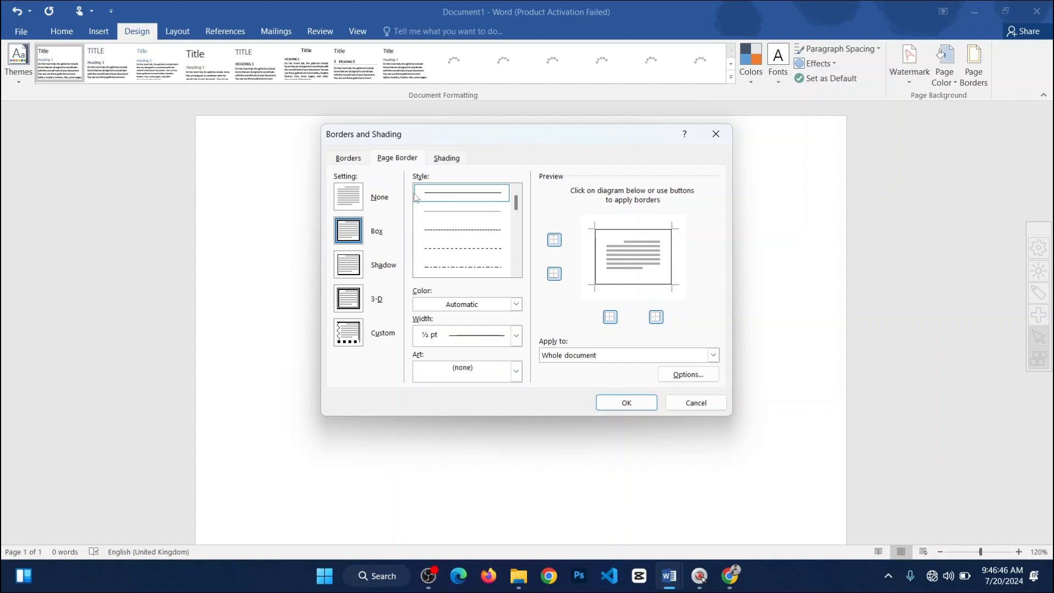
scroll(452, 227, down, 3)
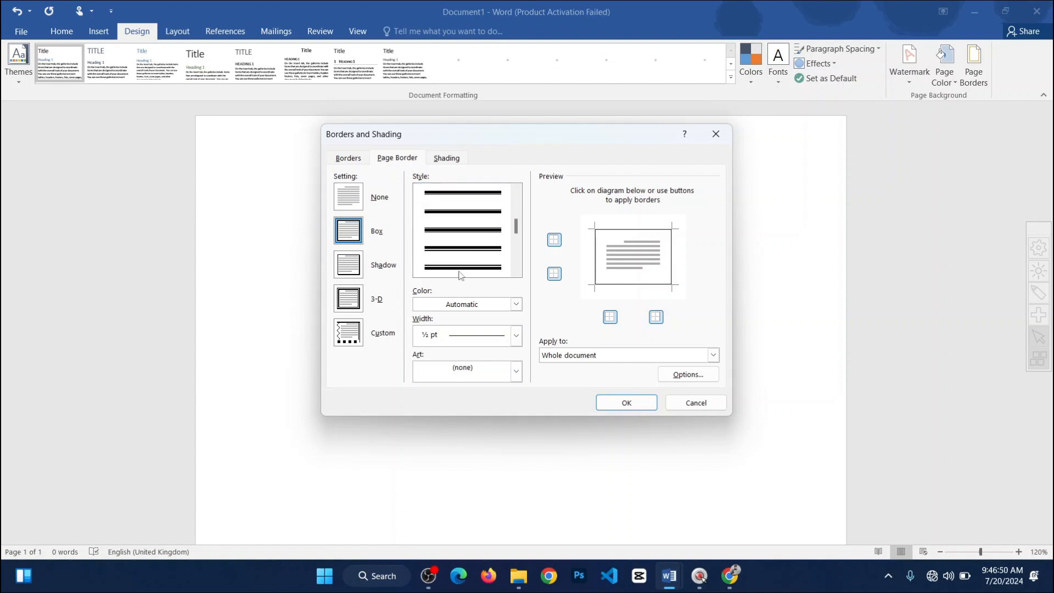
click(459, 269)
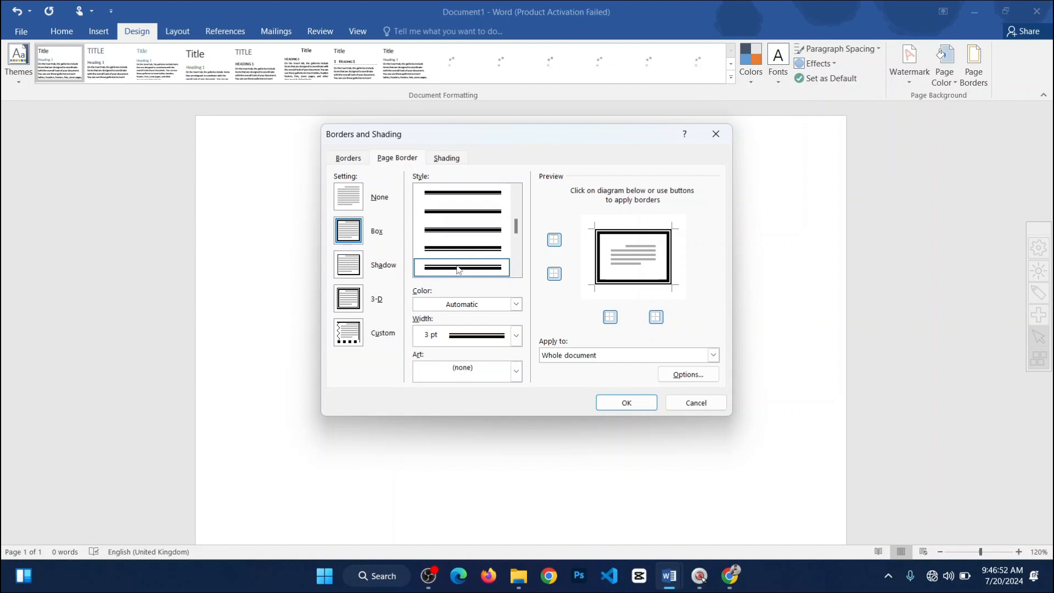
scroll(466, 263, down, 1)
scroll(472, 217, up, 1)
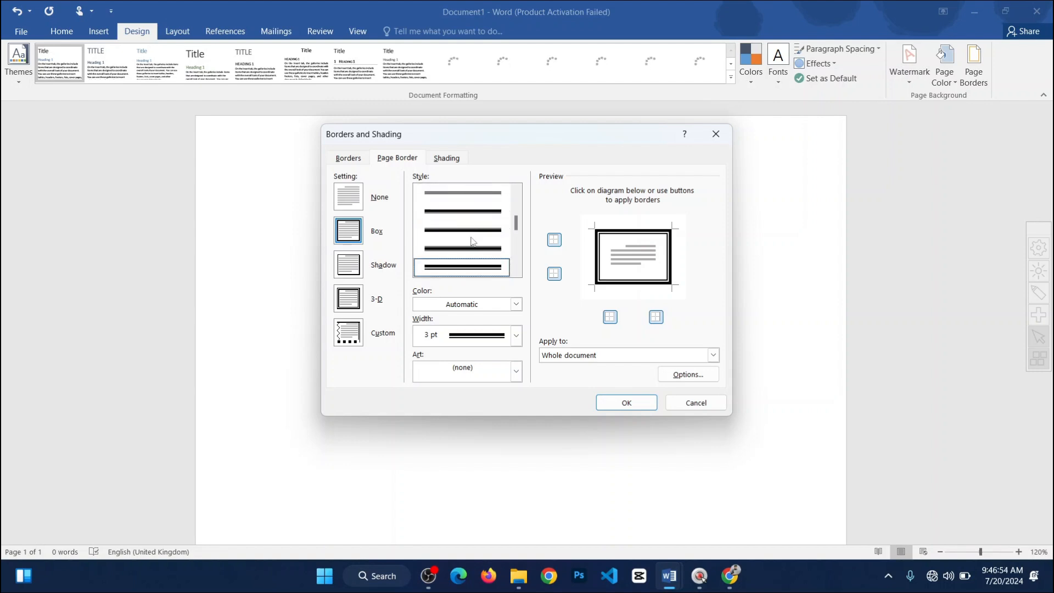
scroll(466, 263, down, 1)
scroll(471, 251, up, 1)
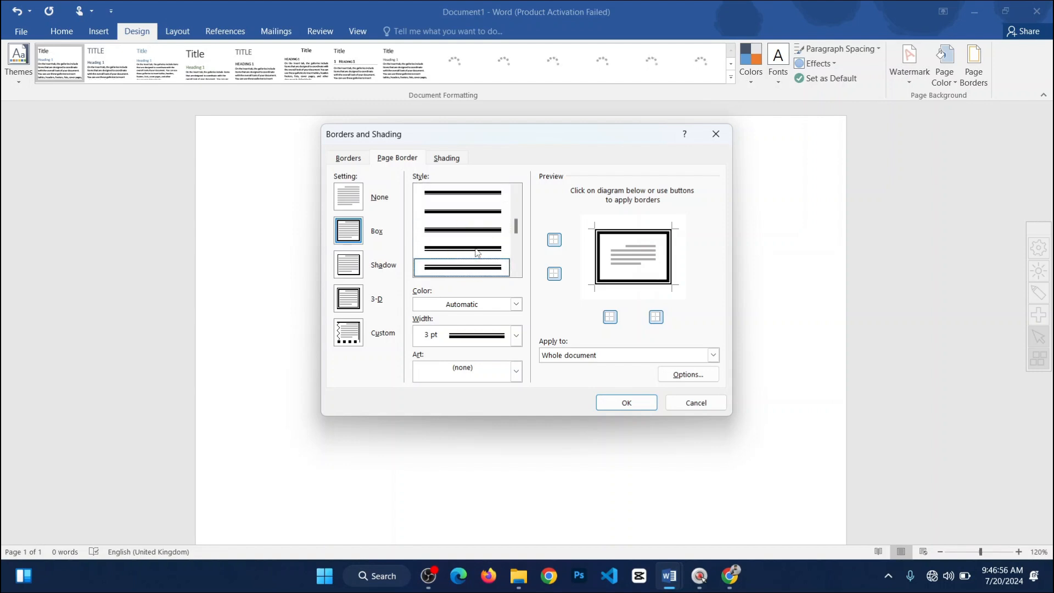
click(516, 305)
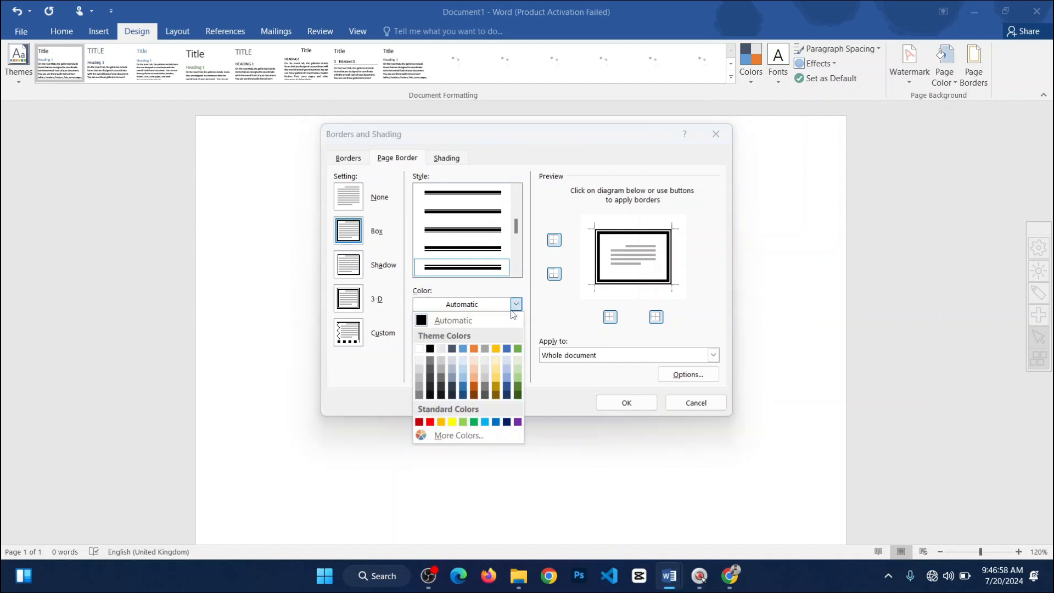
click(507, 422)
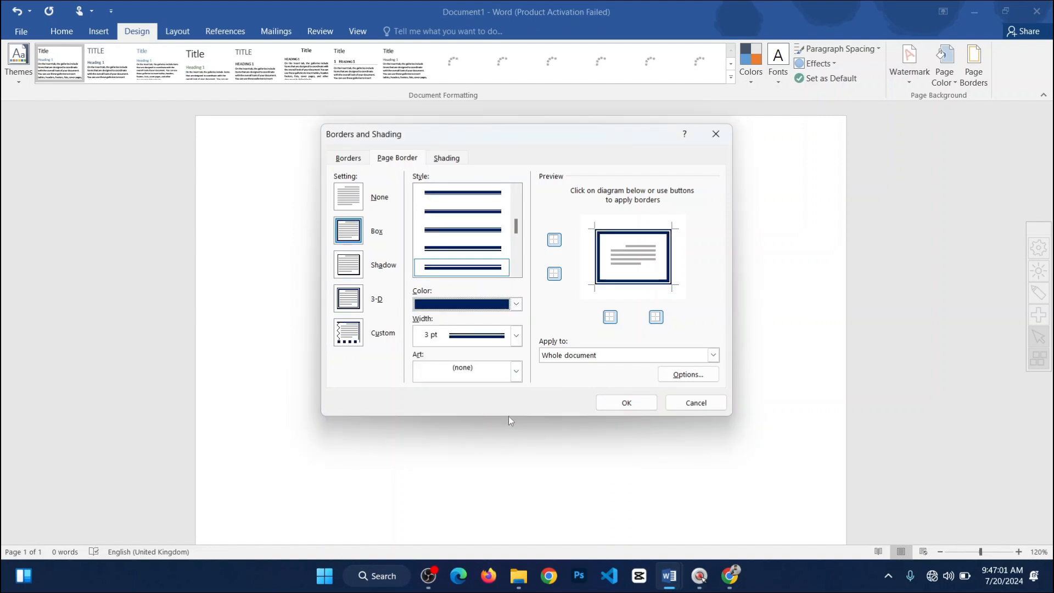
click(629, 405)
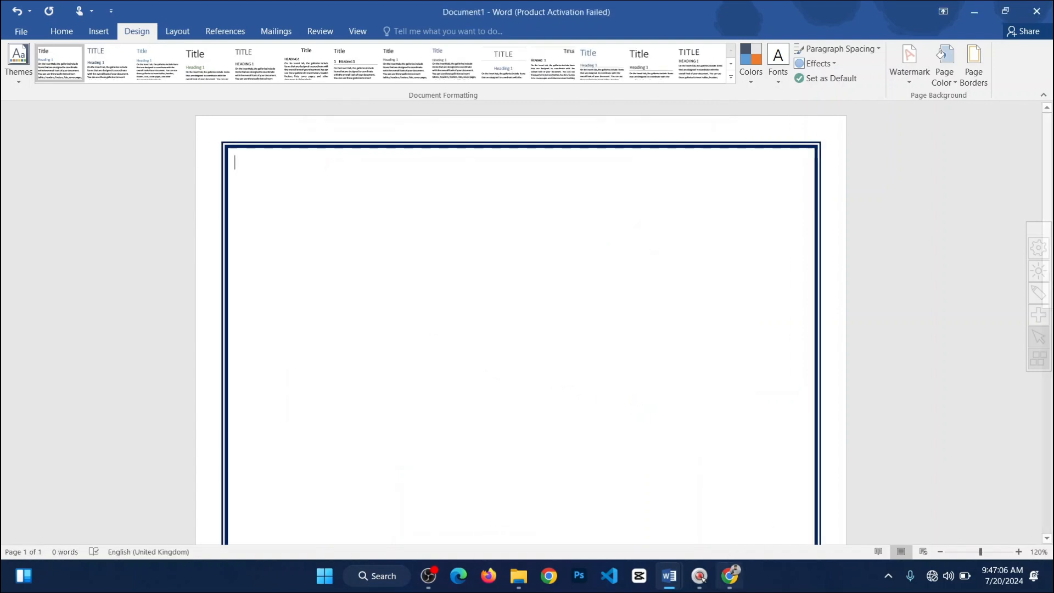
Step: Examine the header lines of the From No document for comparison with the bordered blank document, and return to the blank document
mouse_move(670, 581)
click(595, 500)
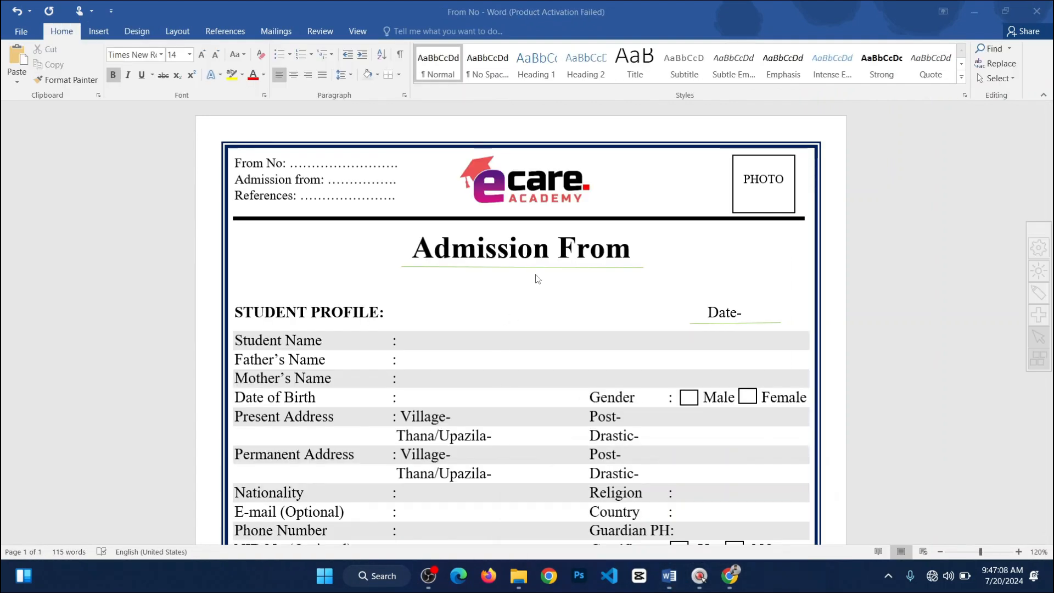
mouse_move(670, 577)
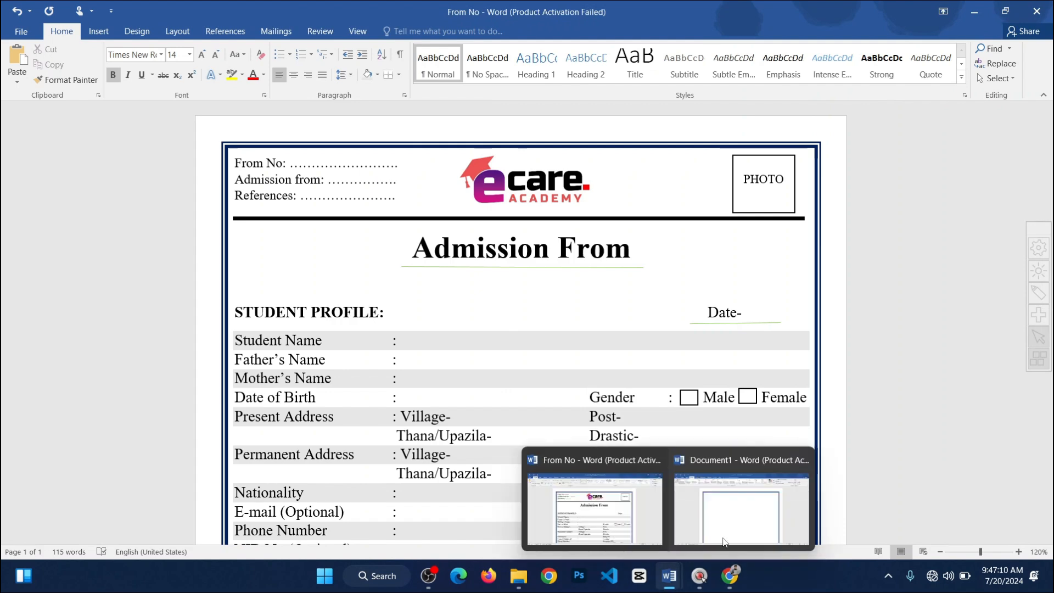
click(724, 542)
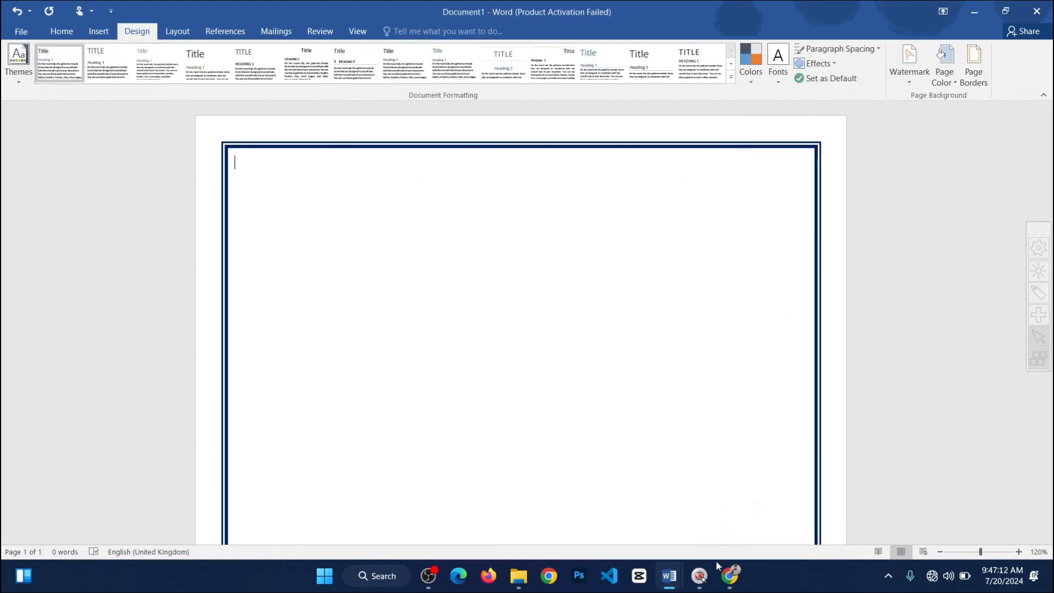
click(597, 502)
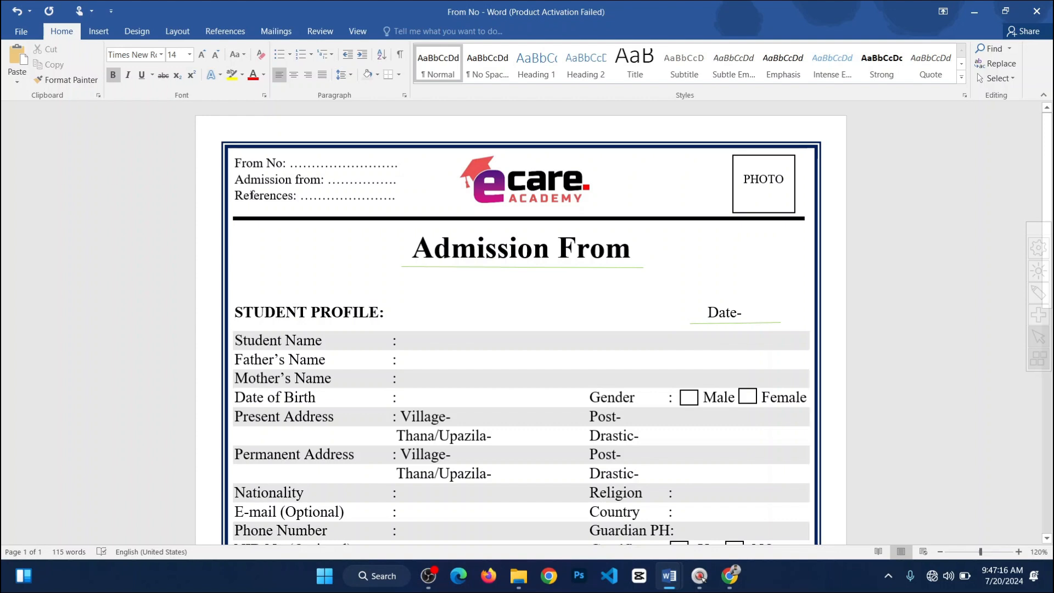
mouse_move(669, 576)
click(735, 502)
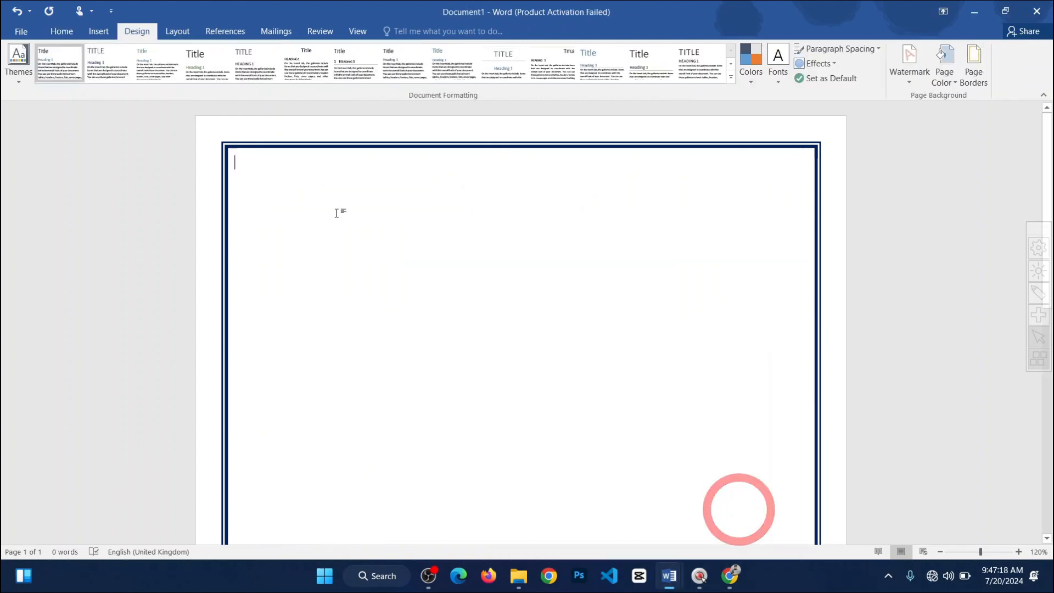
Step: Set the font for the blank document's first line to Times New Roman, size 14
click(60, 33)
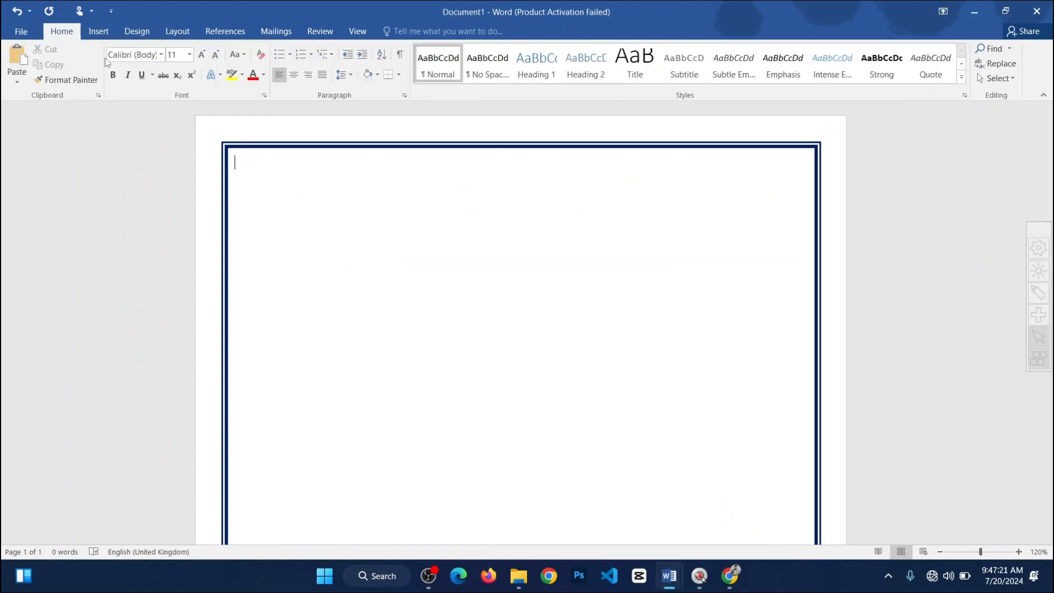
click(144, 56)
text(tim)
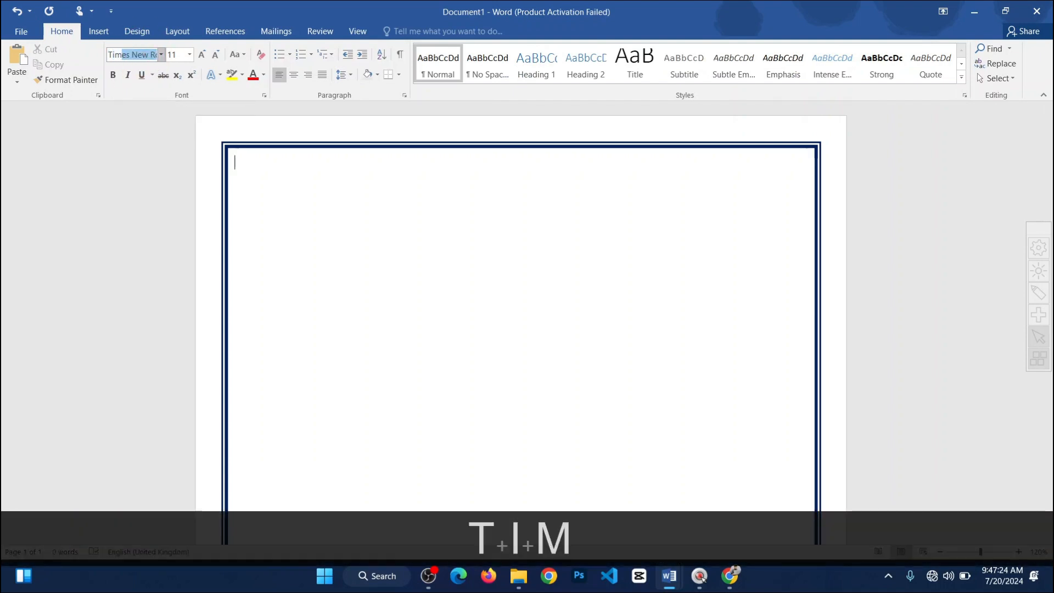
key(Return)
key(Page_Down)
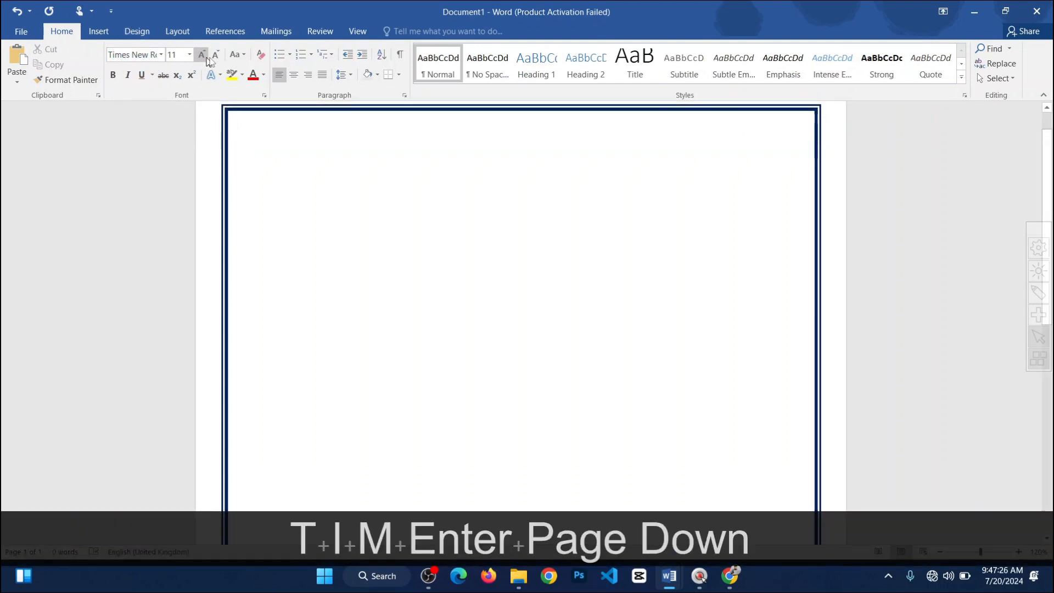
click(189, 55)
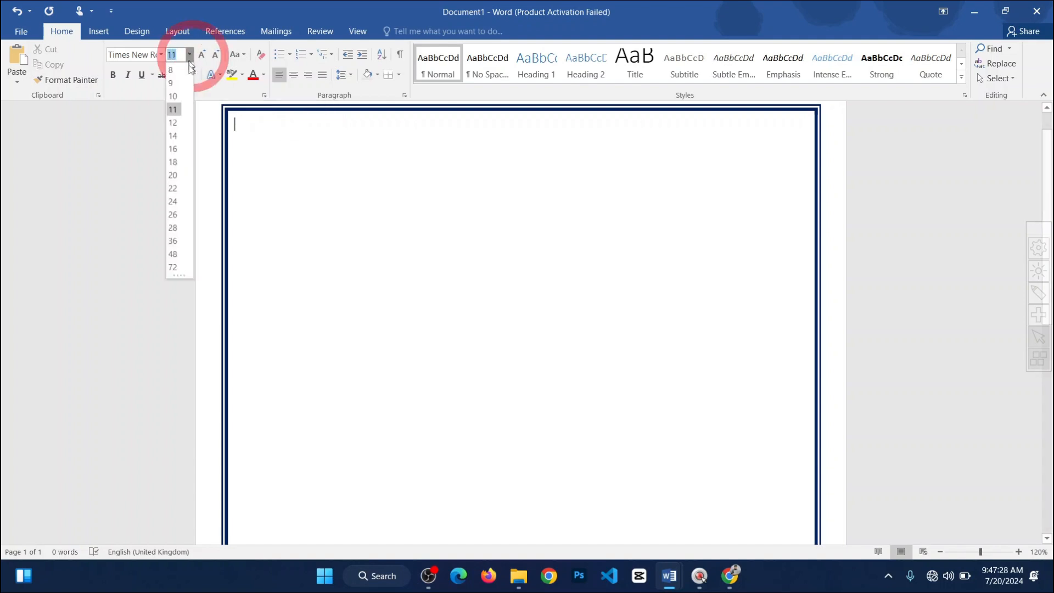
click(171, 136)
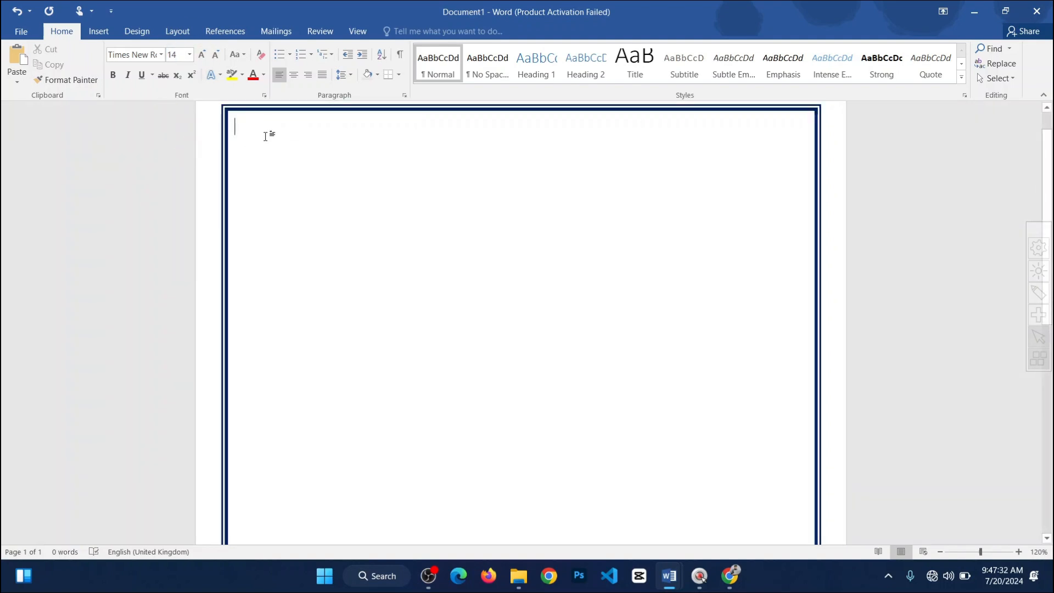
Step: Enter "Form No:" followed by a dotted fill-in line as the first header line, and start a new paragraph
text(Form )
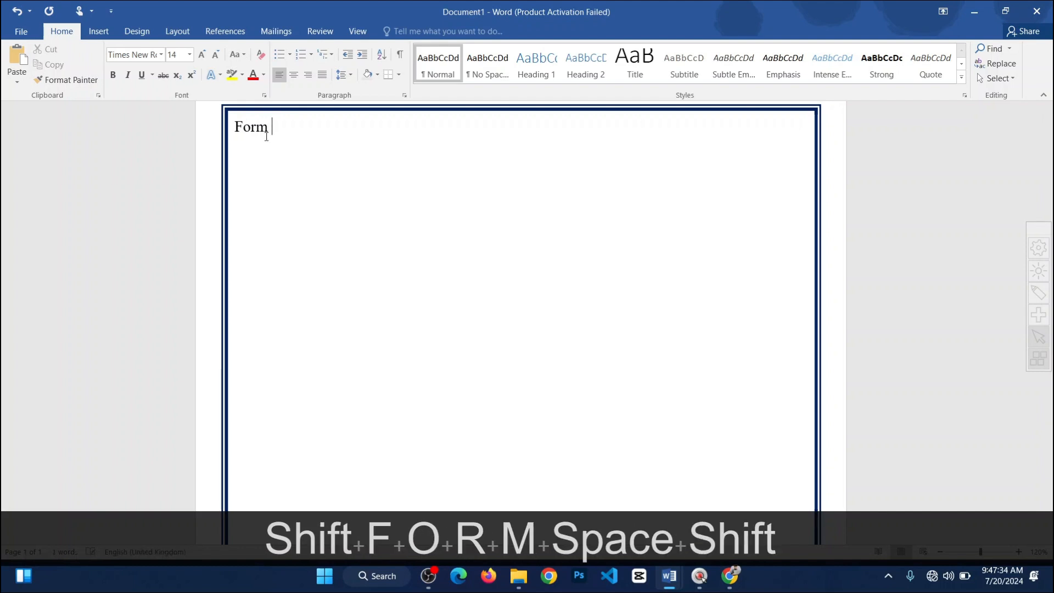
text(No)
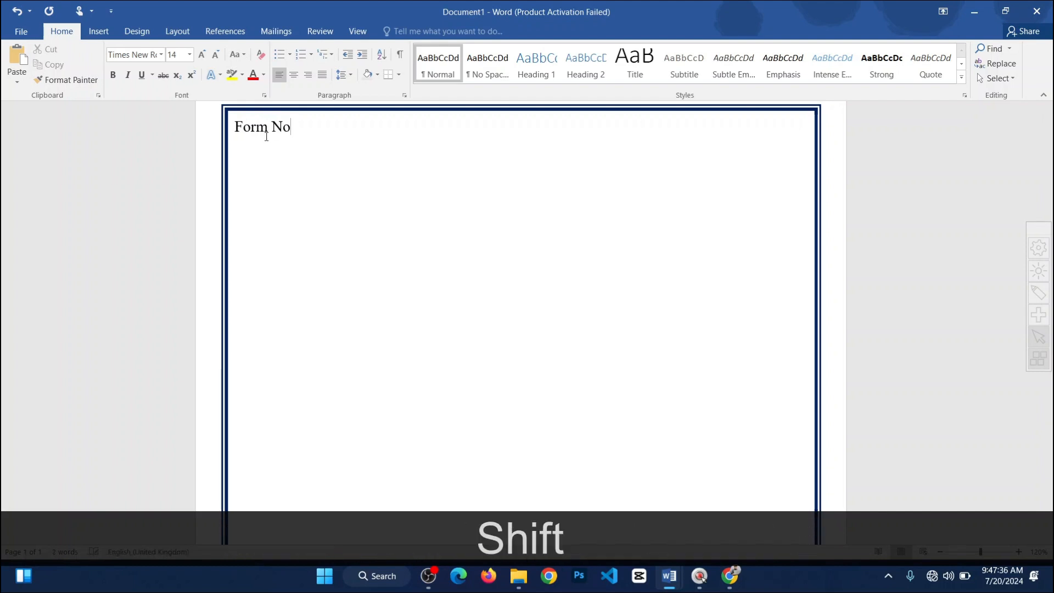
text(:")
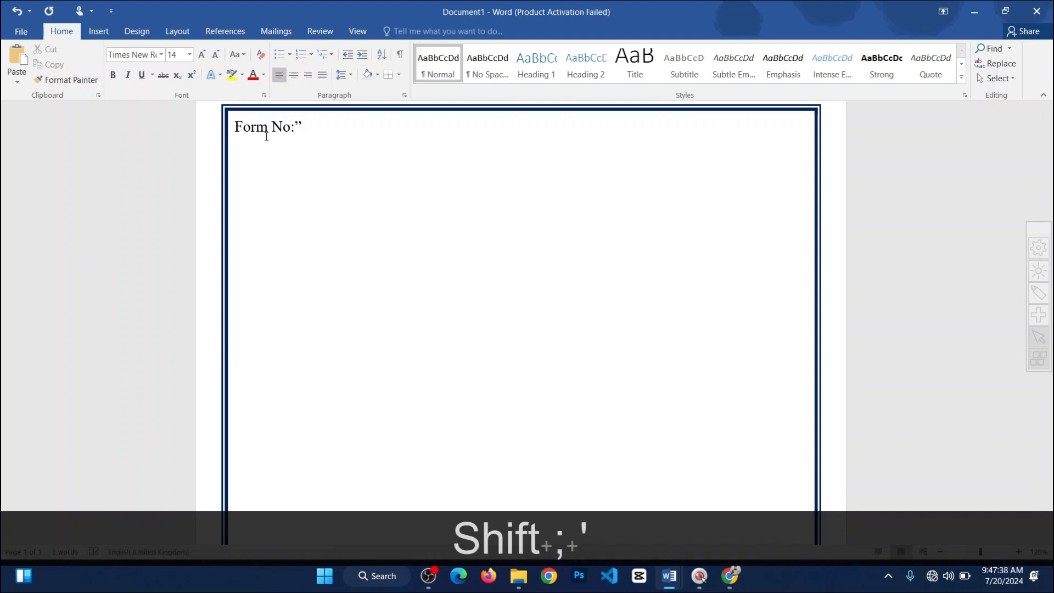
key(BackSpace)
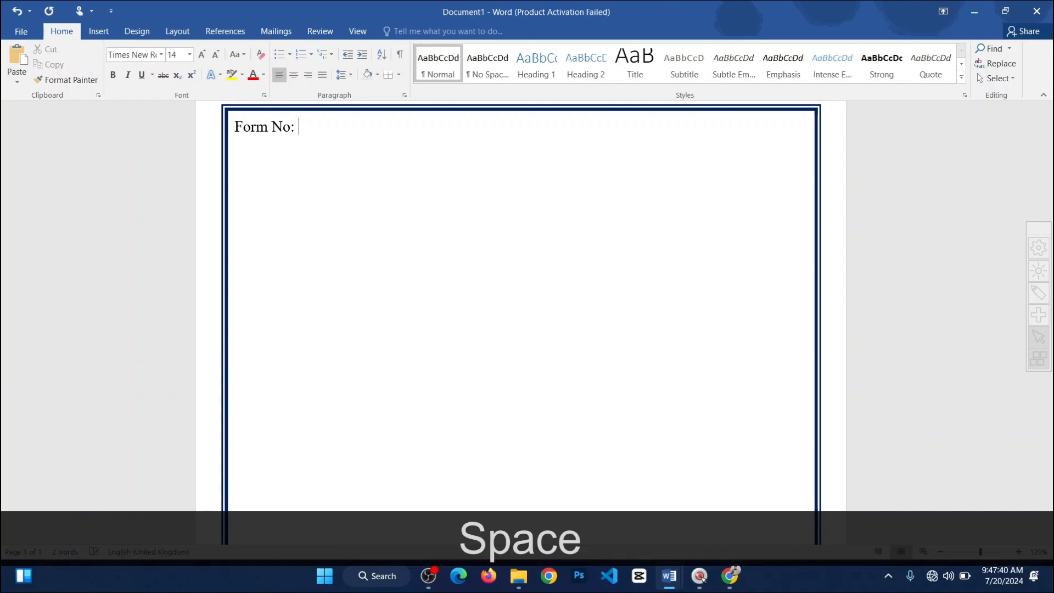
text(..)
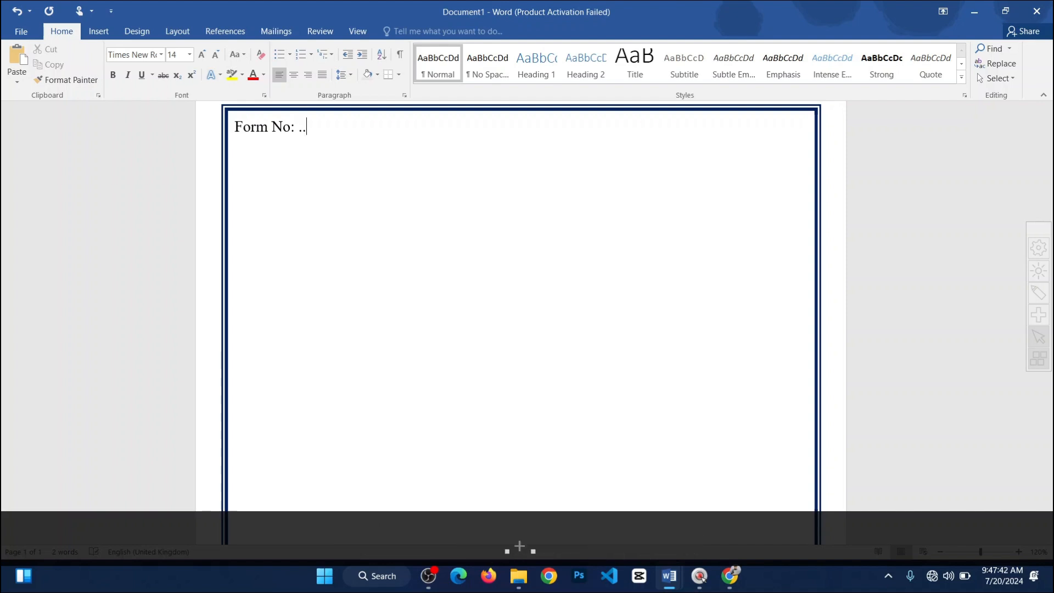
text(..............................)
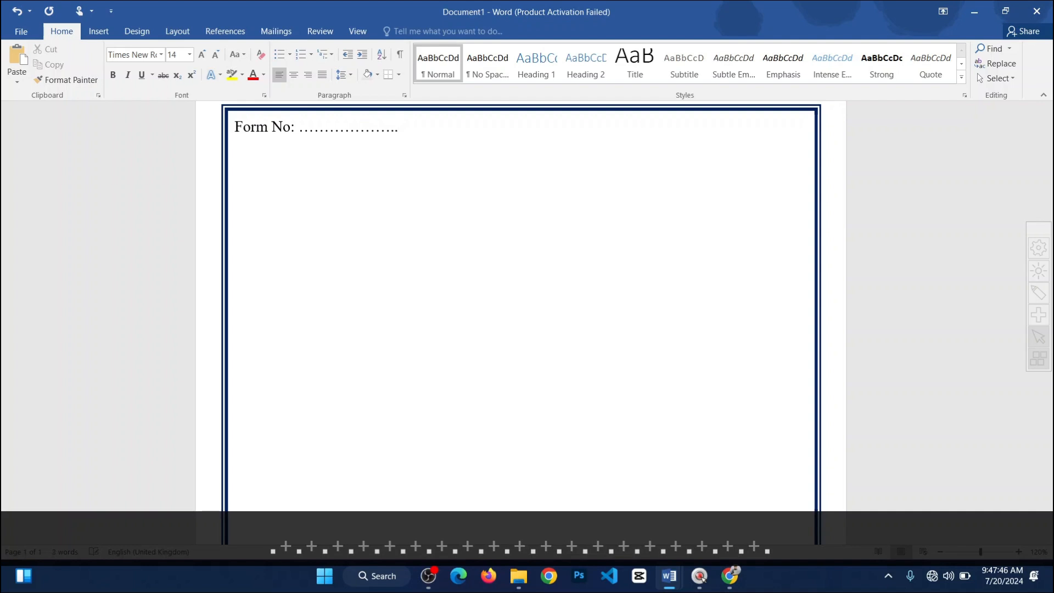
key(Return)
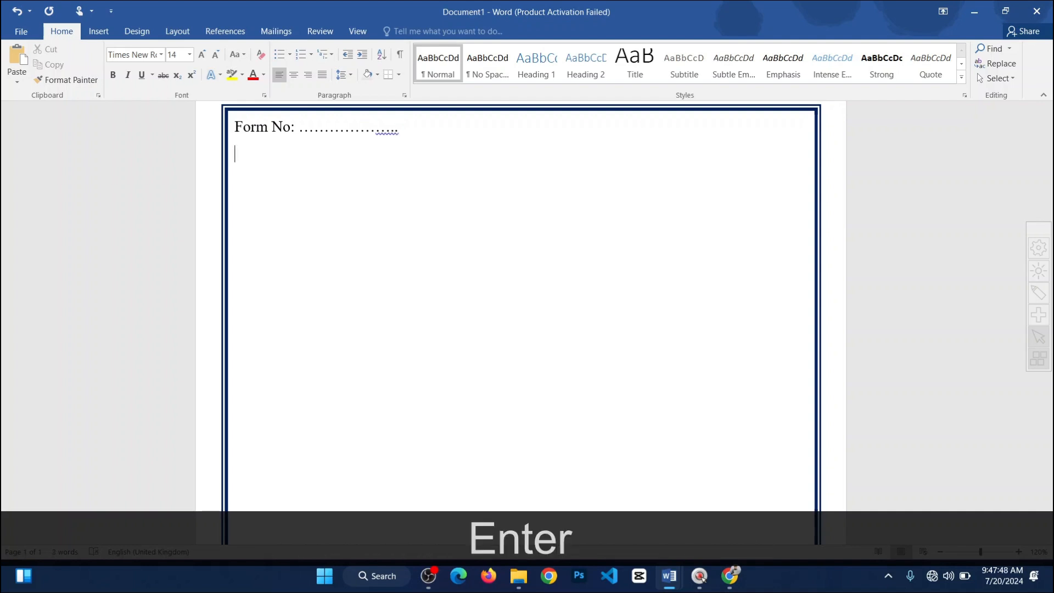
Step: Enter "Admission No:" with a dotted fill-in line as the second header line, and start a new paragraph
text(Adm)
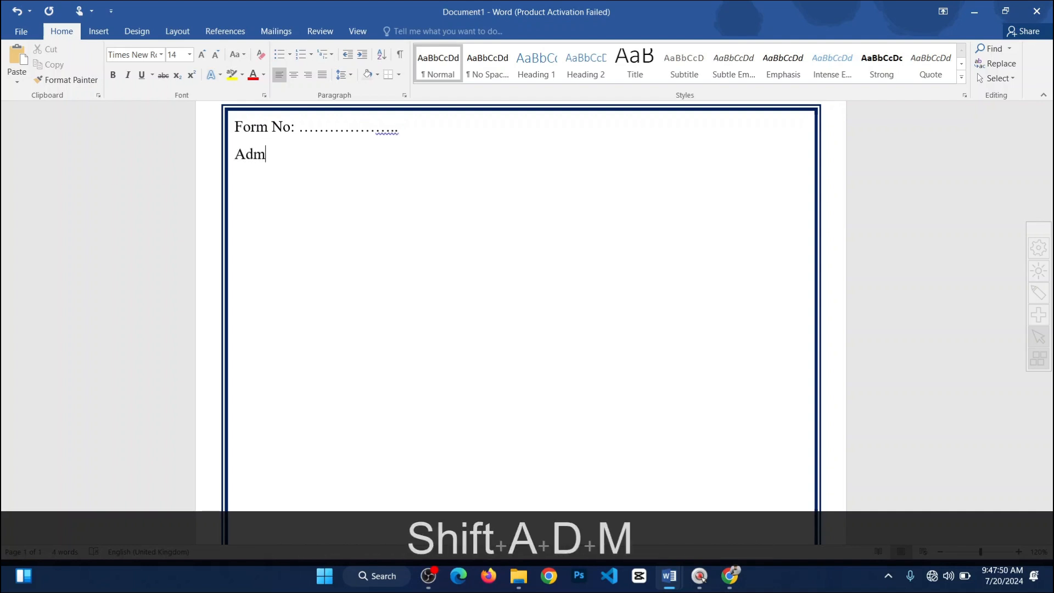
text(ission )
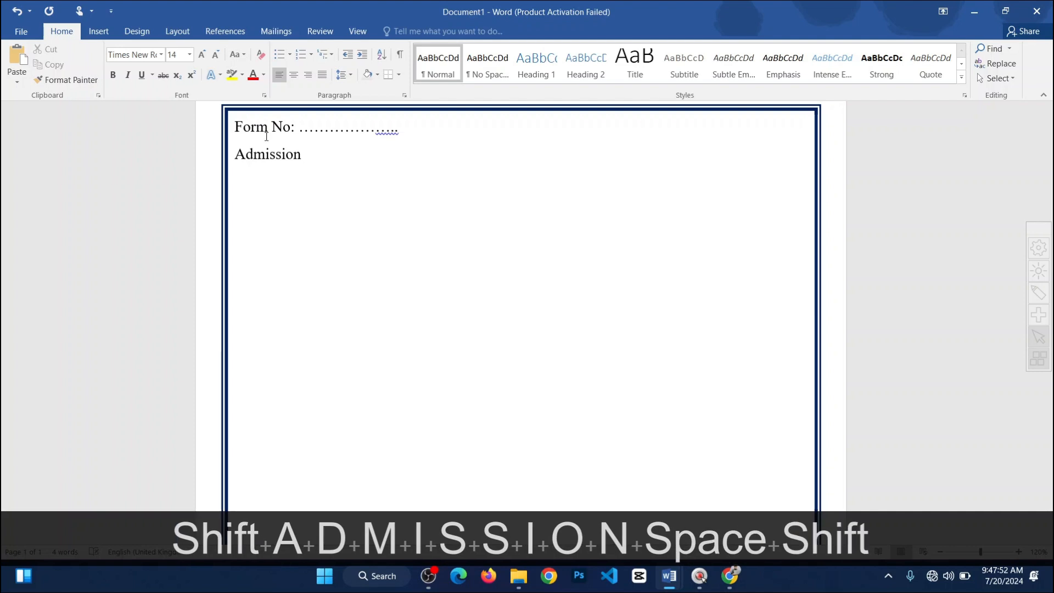
text(No)
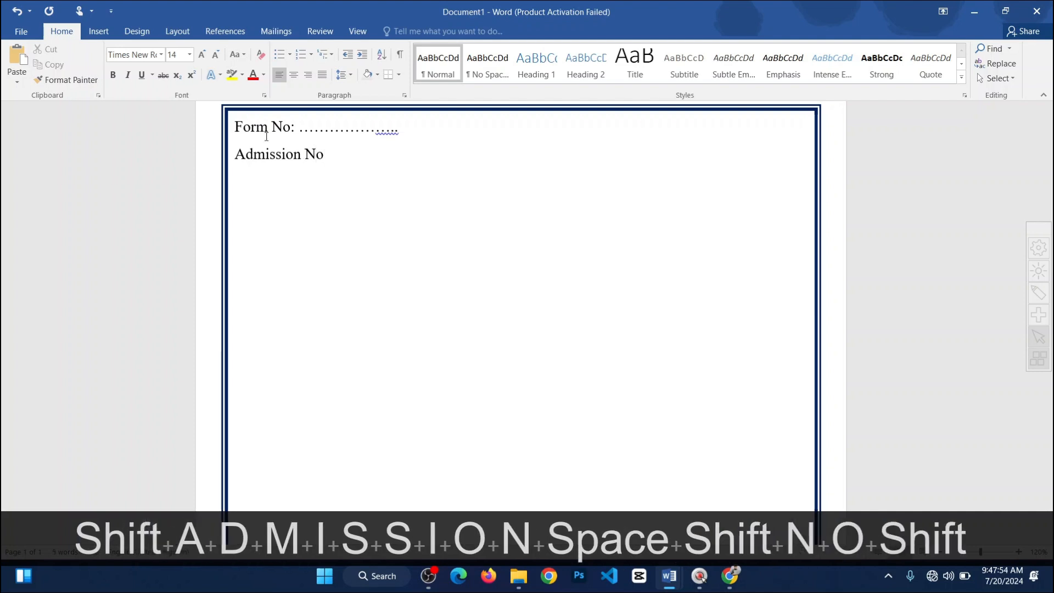
text(: )
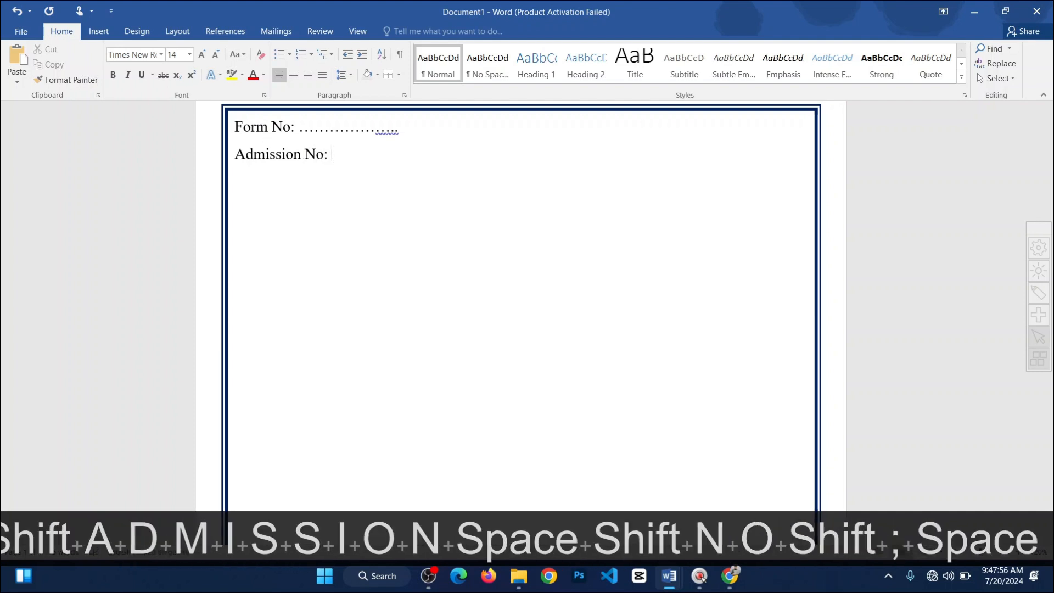
text(.......................)
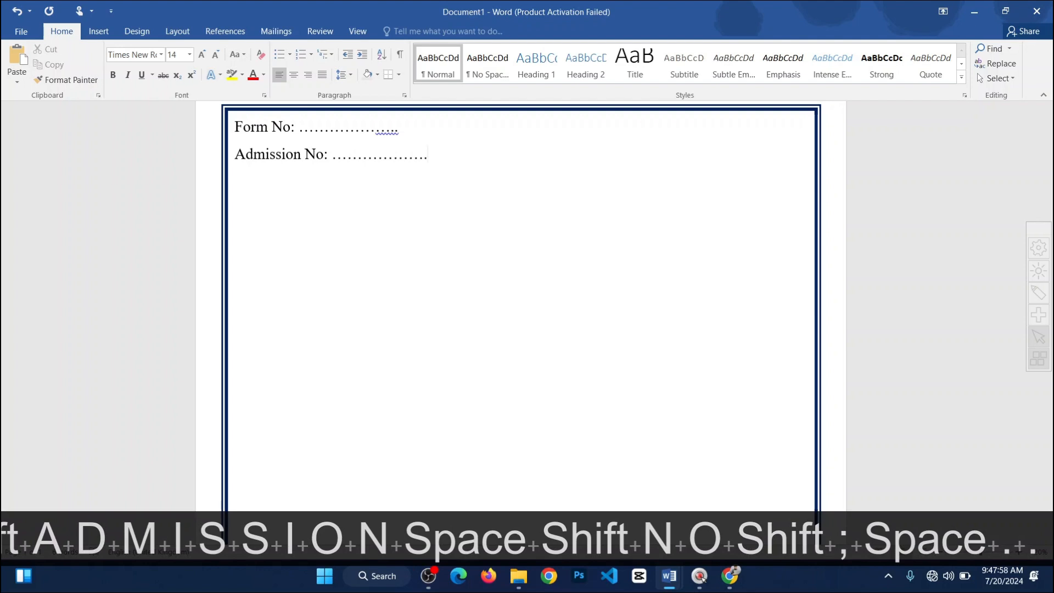
key(Return)
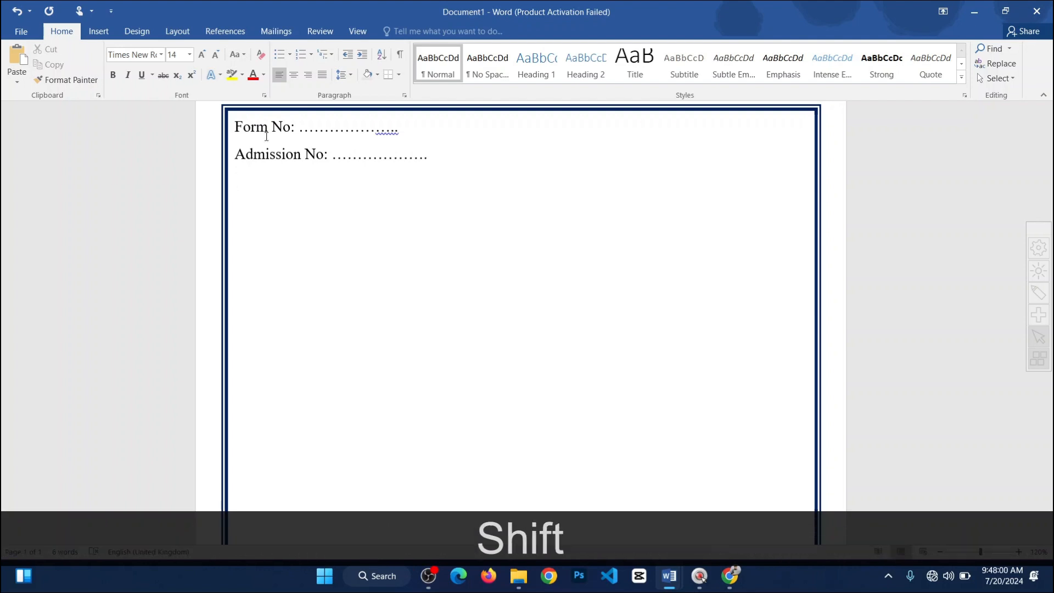
Step: Enter "Reference:" with a dotted fill-in line as the third header line, correcting the word's spelling with the suggested replacement
text(Refe)
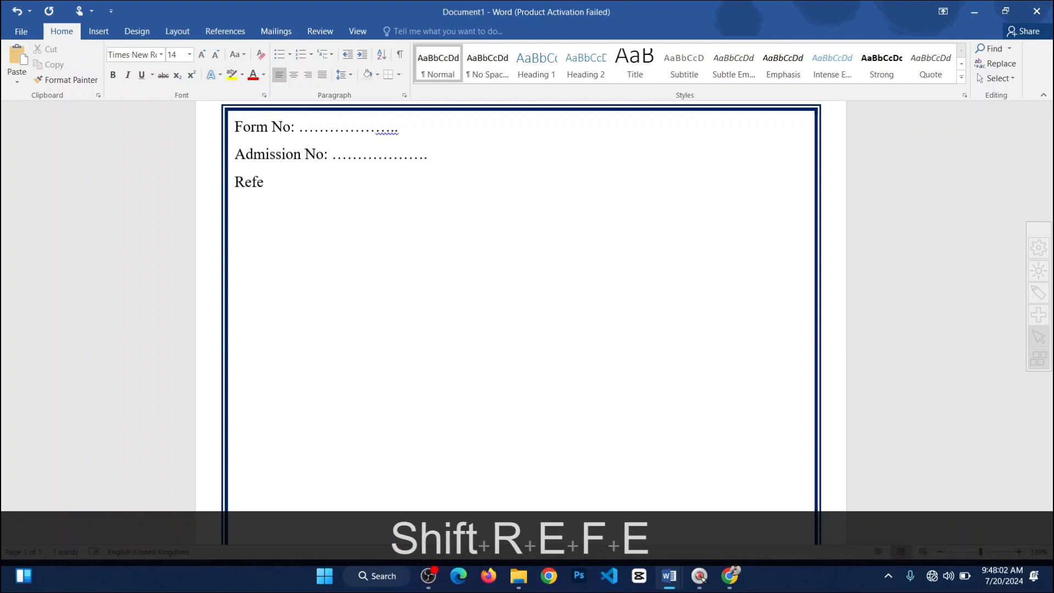
text(rec)
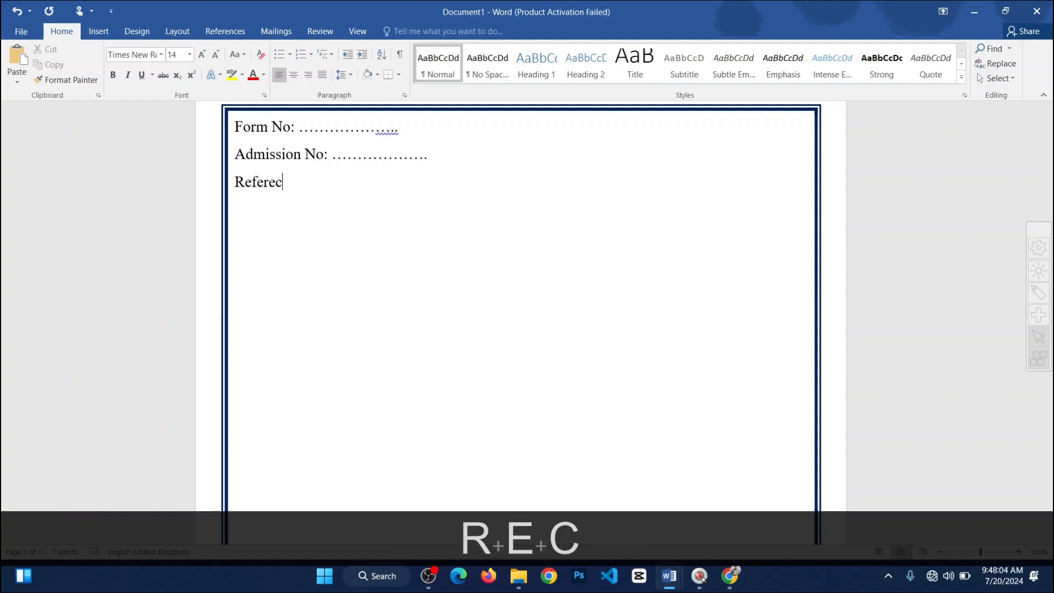
text(e)
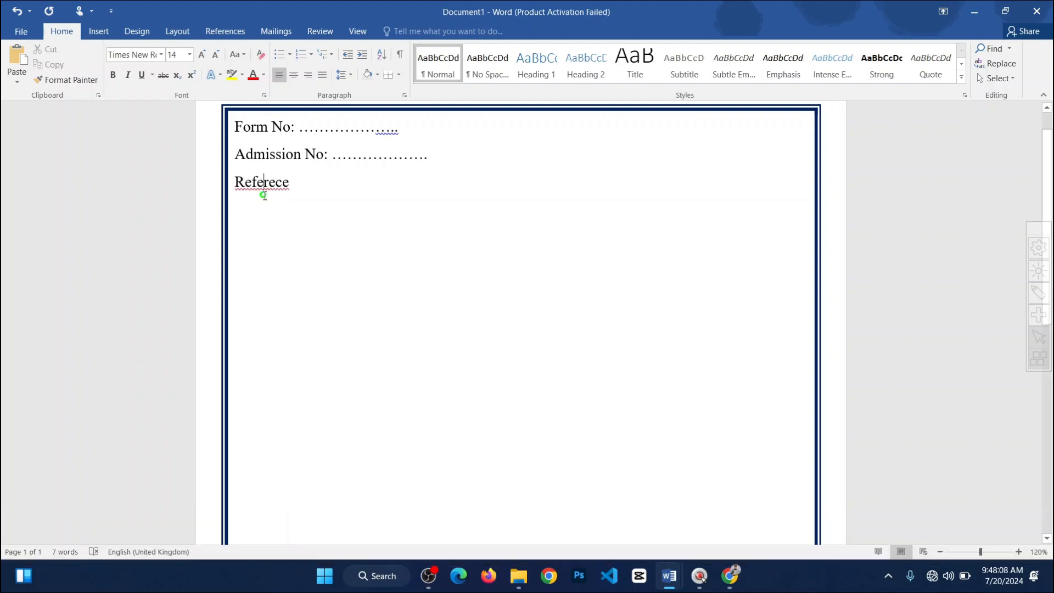
right_click(262, 185)
click(336, 202)
text(: .)
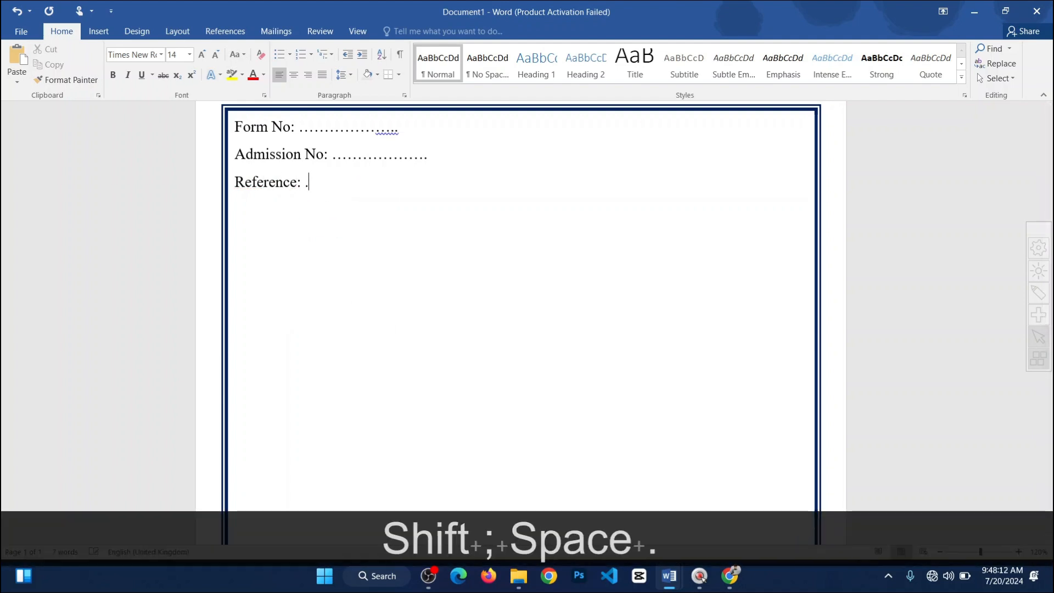
text(........................)
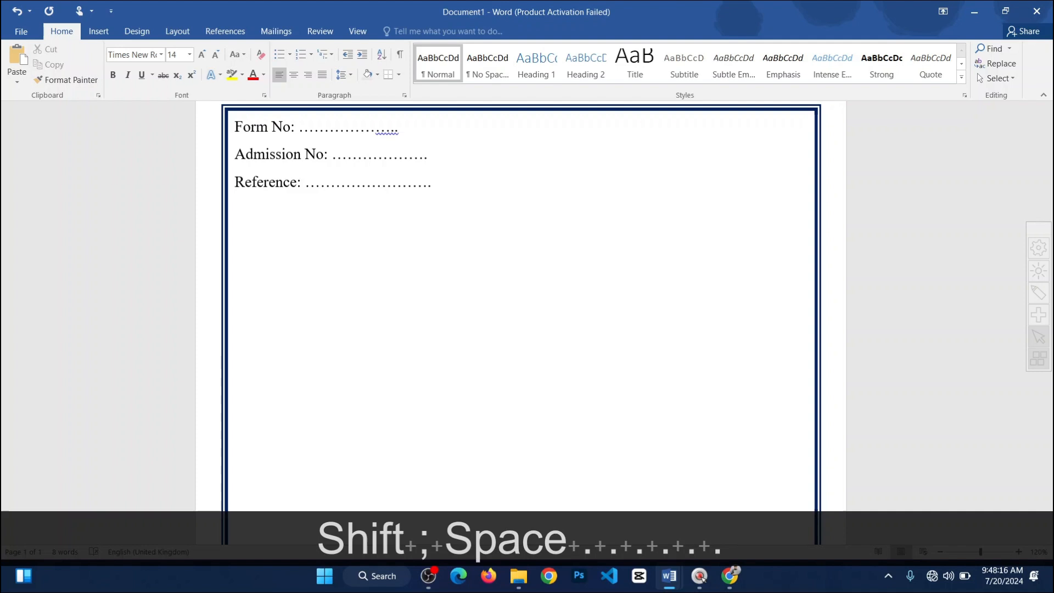
key(BackSpace)
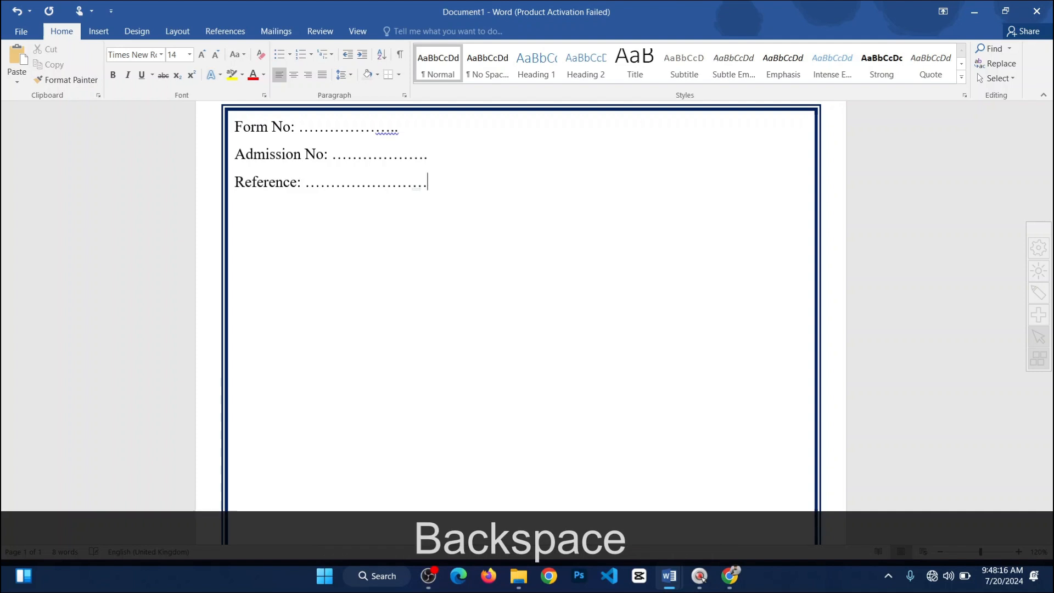
Step: Apply the suggested four-dot correction at the end of the Form No line and extend its dots to match the lines below
right_click(394, 137)
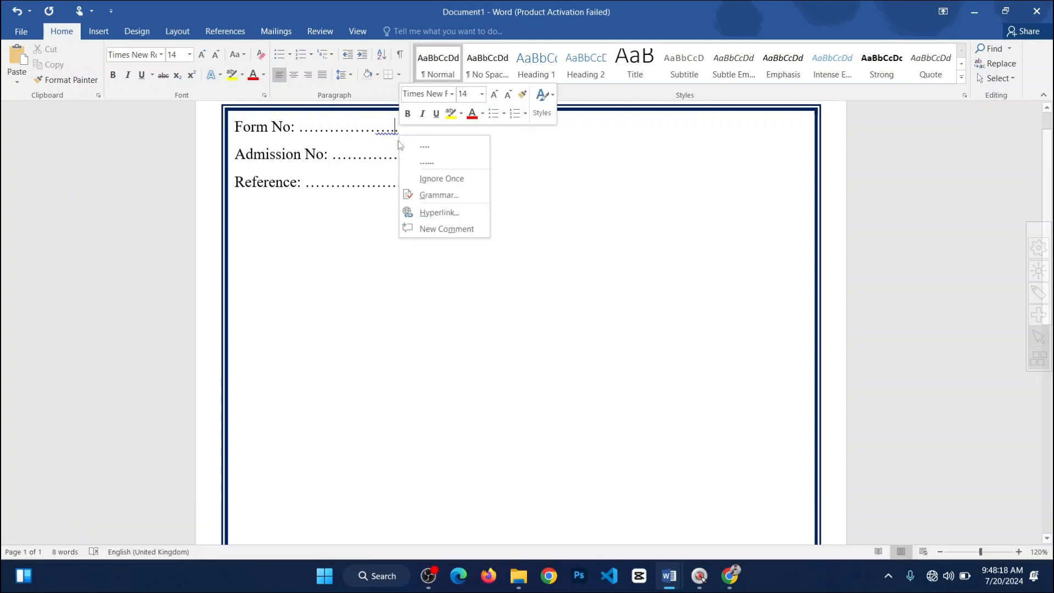
click(420, 146)
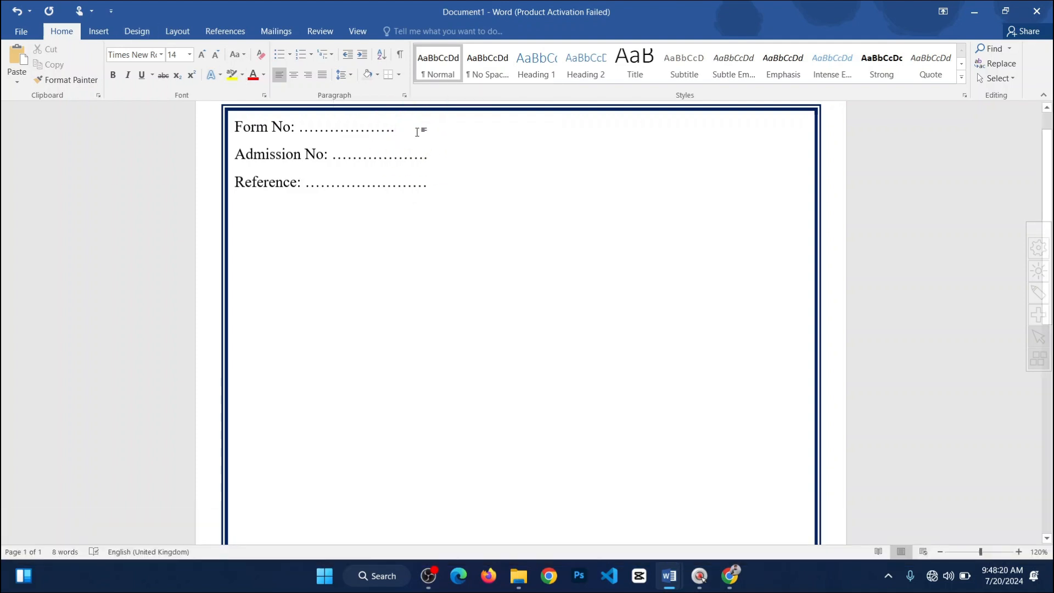
text(......)
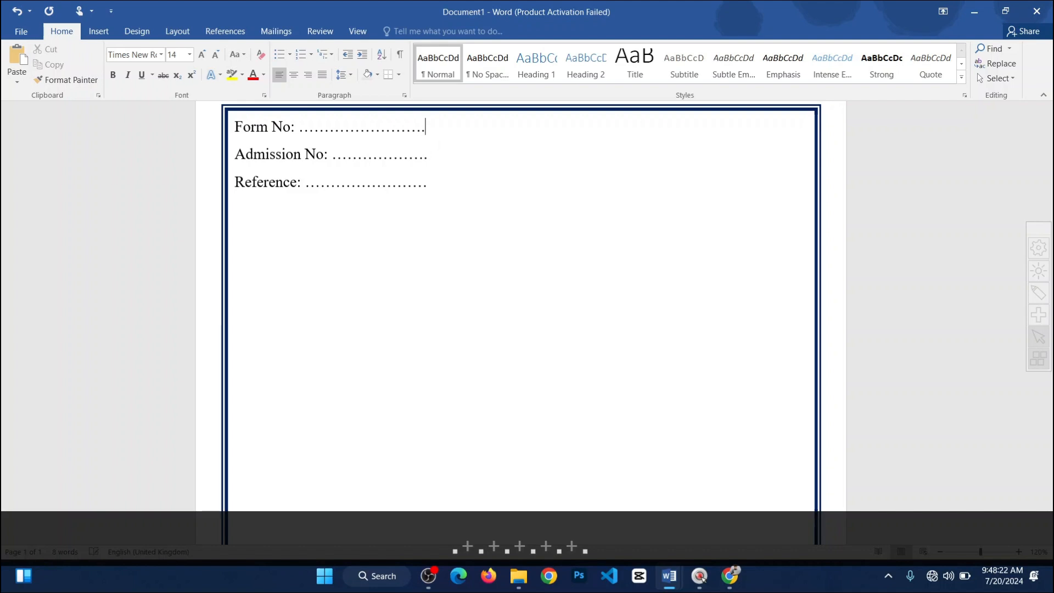
Step: Remove the space after paragraph from the Form No, Admission No and Reference lines
click(456, 201)
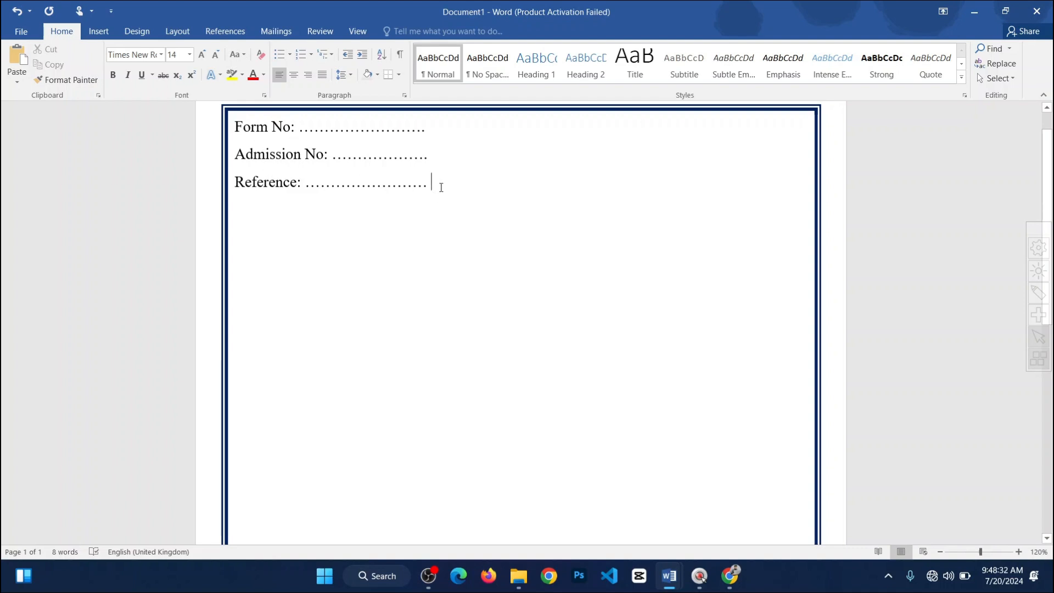
drag(441, 187, 224, 125)
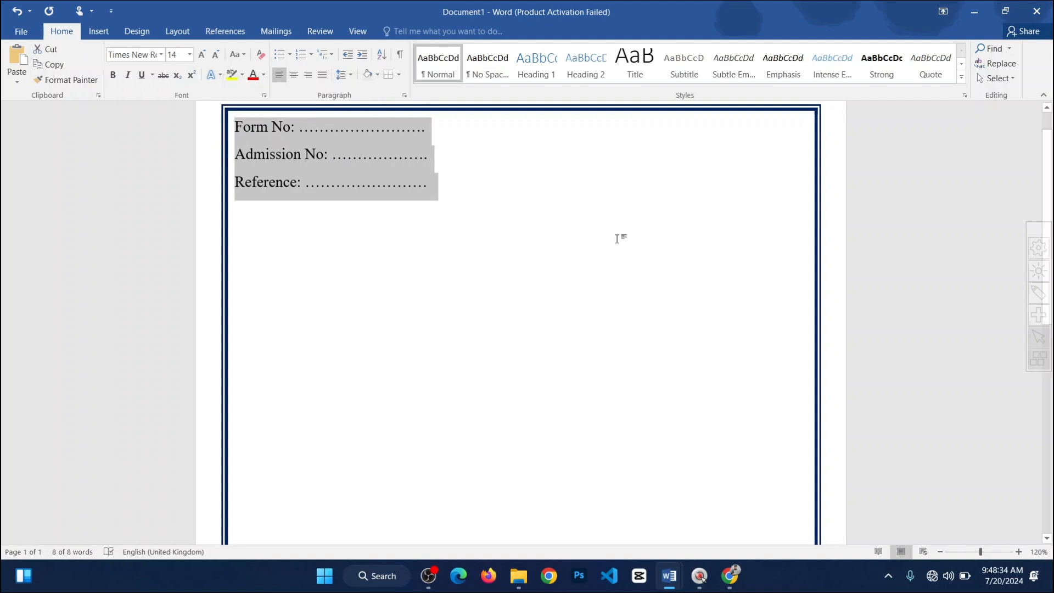
click(350, 75)
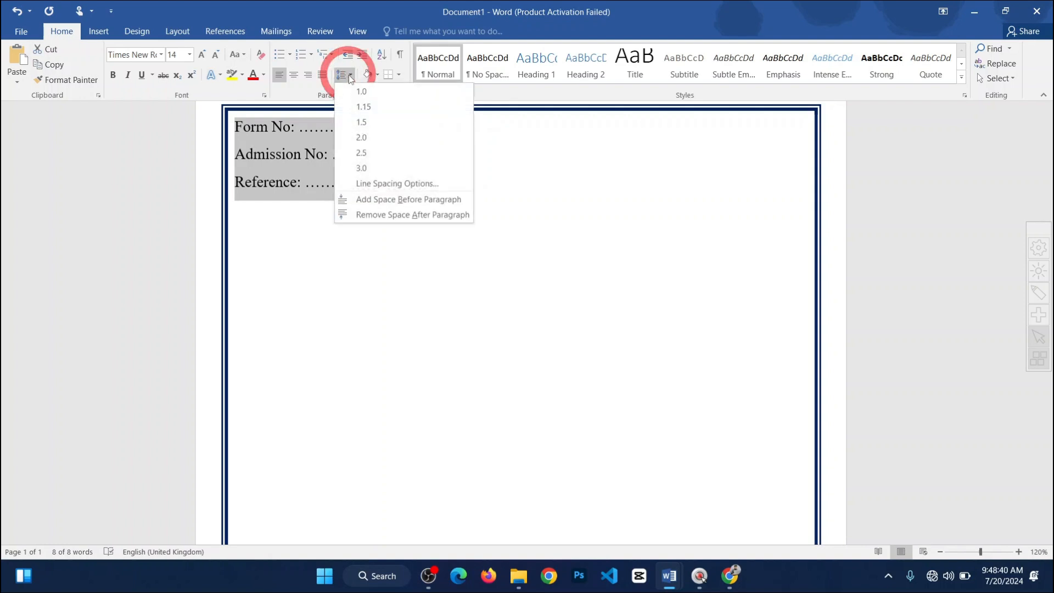
click(440, 215)
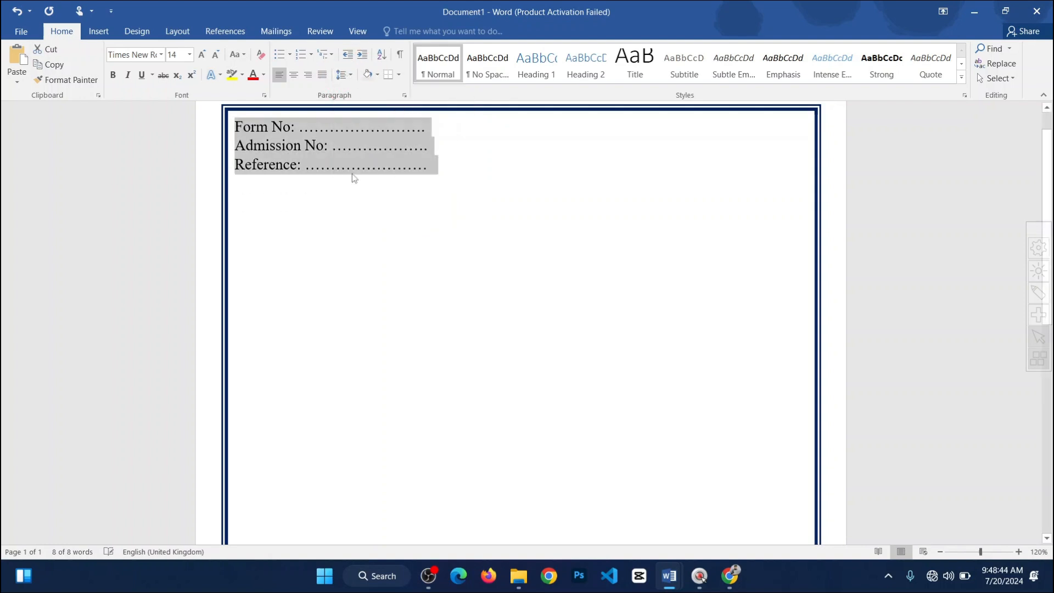
click(501, 185)
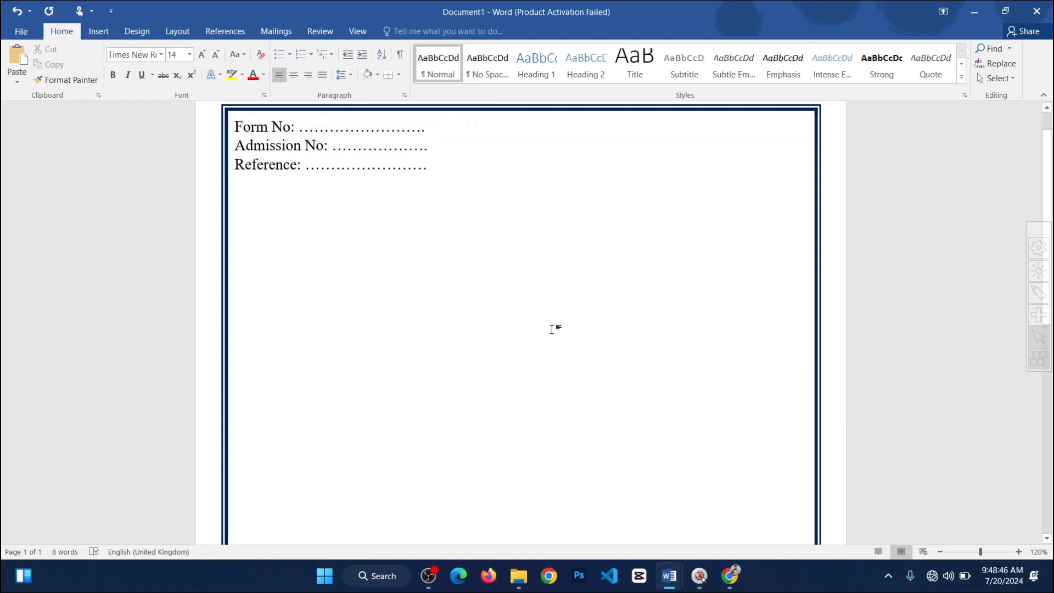
Step: Check the header layout in the From No document and draw a small square in the new form's upper-right header corner
mouse_move(668, 575)
click(592, 501)
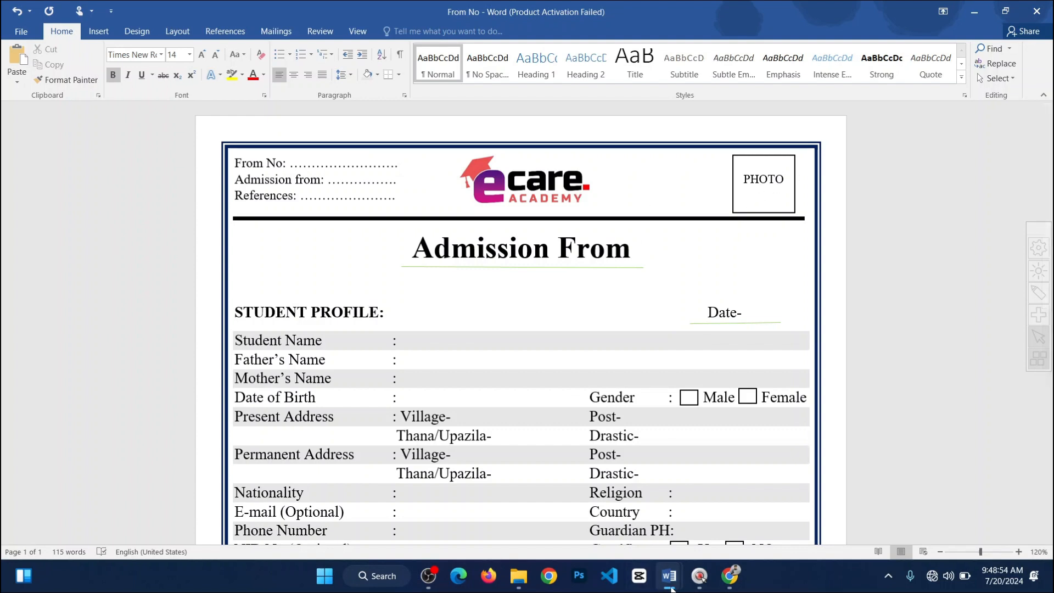
mouse_move(668, 575)
click(739, 505)
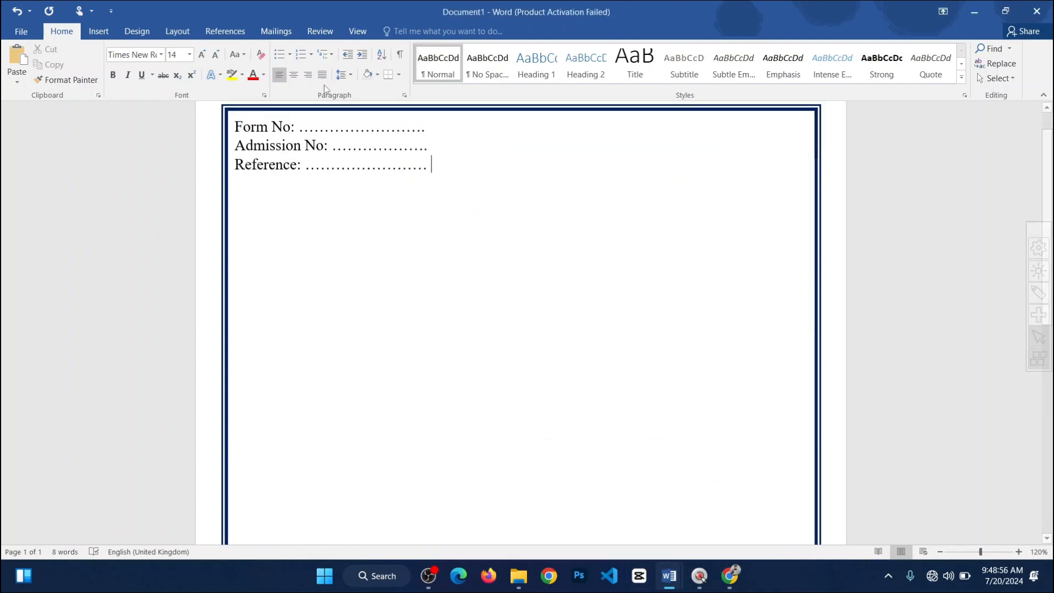
click(99, 33)
click(199, 71)
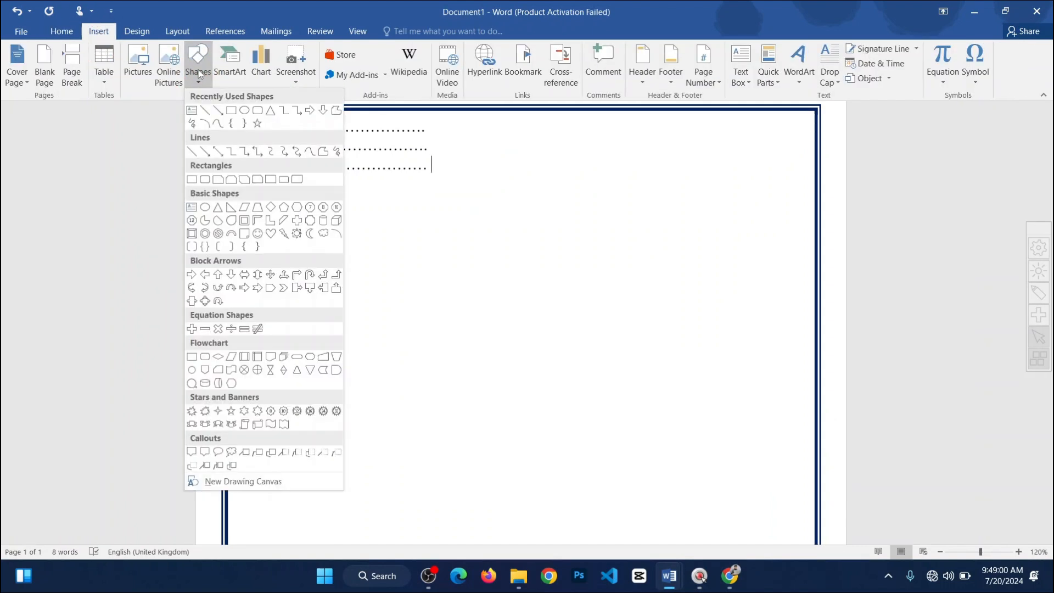
click(231, 110)
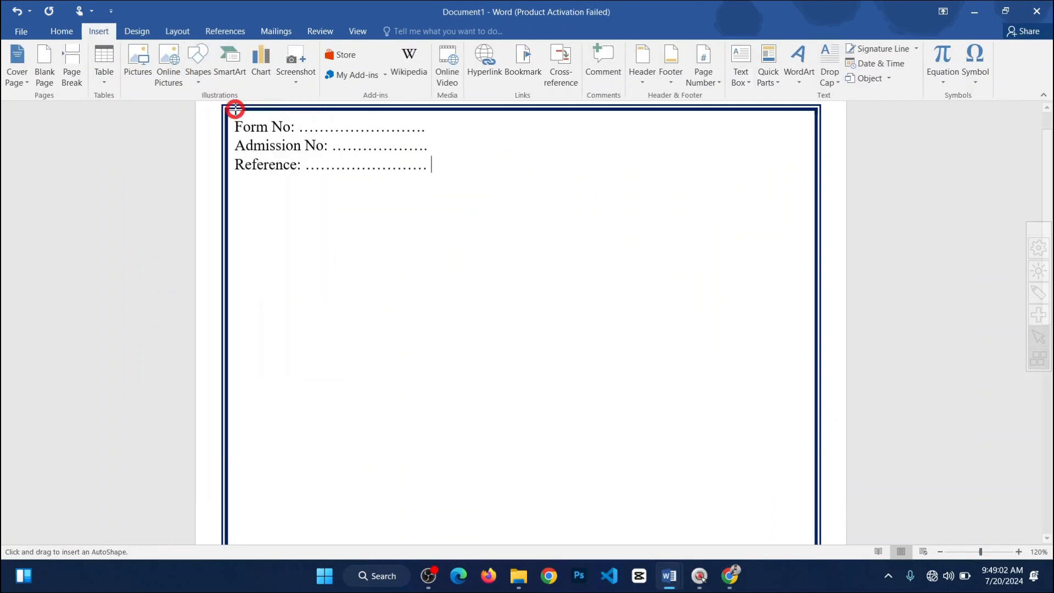
drag(722, 111, 763, 156)
Step: Give the square in the header a black outline and a white fill
right_click(769, 140)
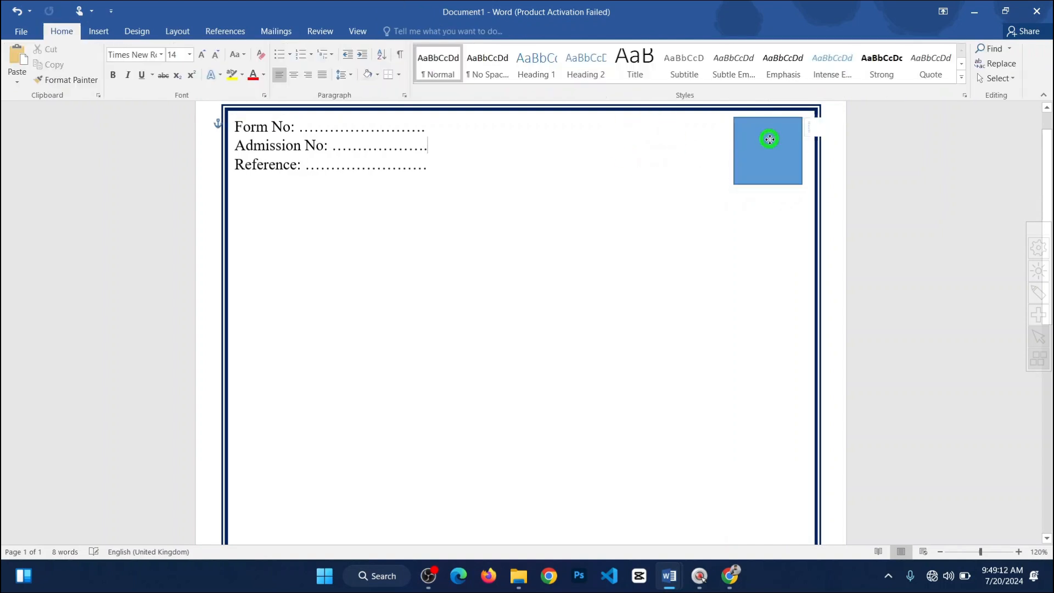
click(835, 101)
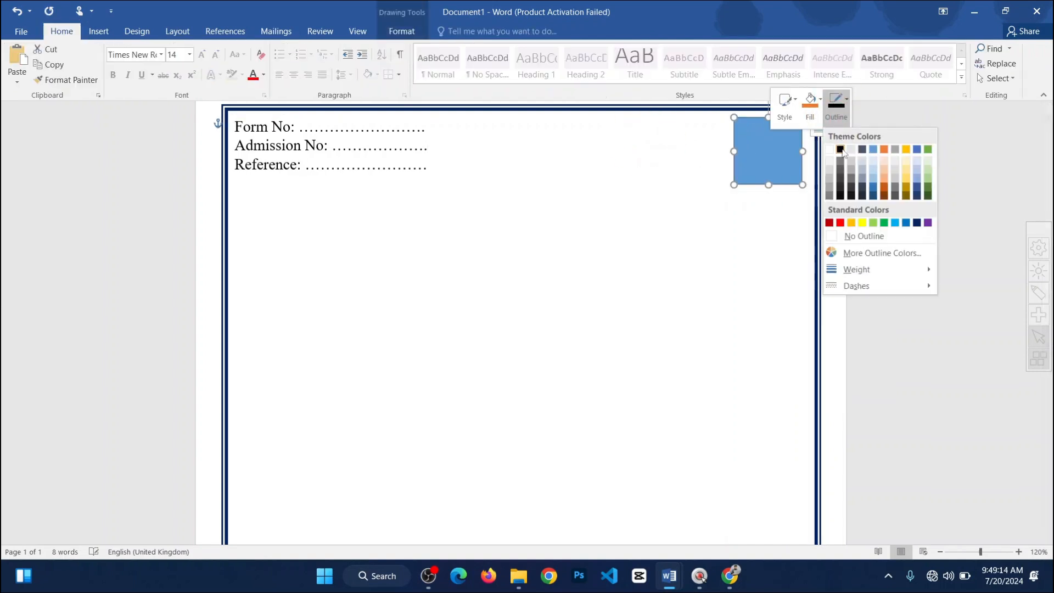
click(841, 150)
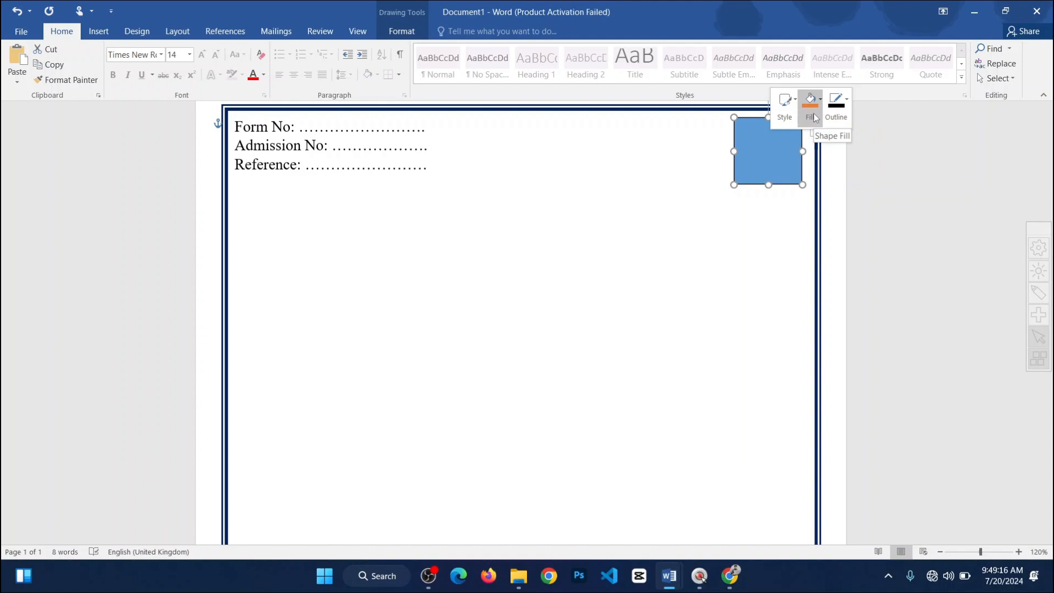
click(814, 114)
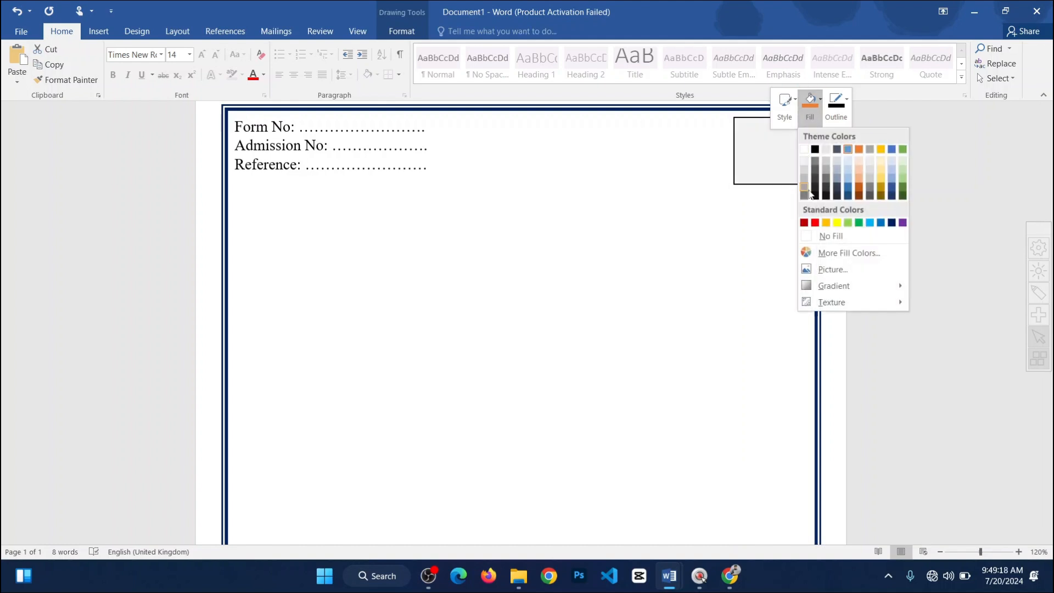
click(829, 235)
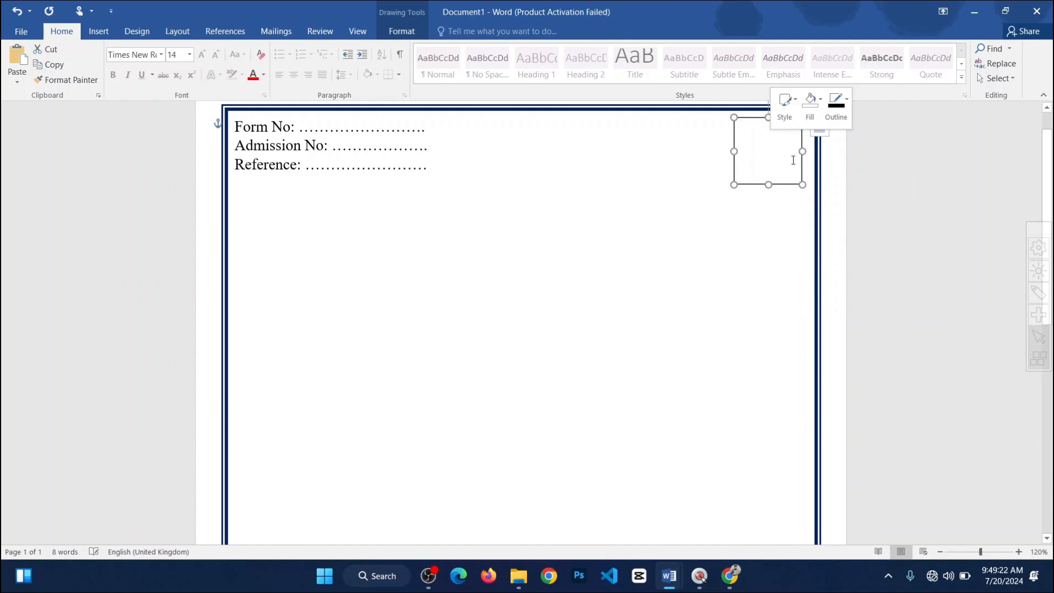
click(814, 117)
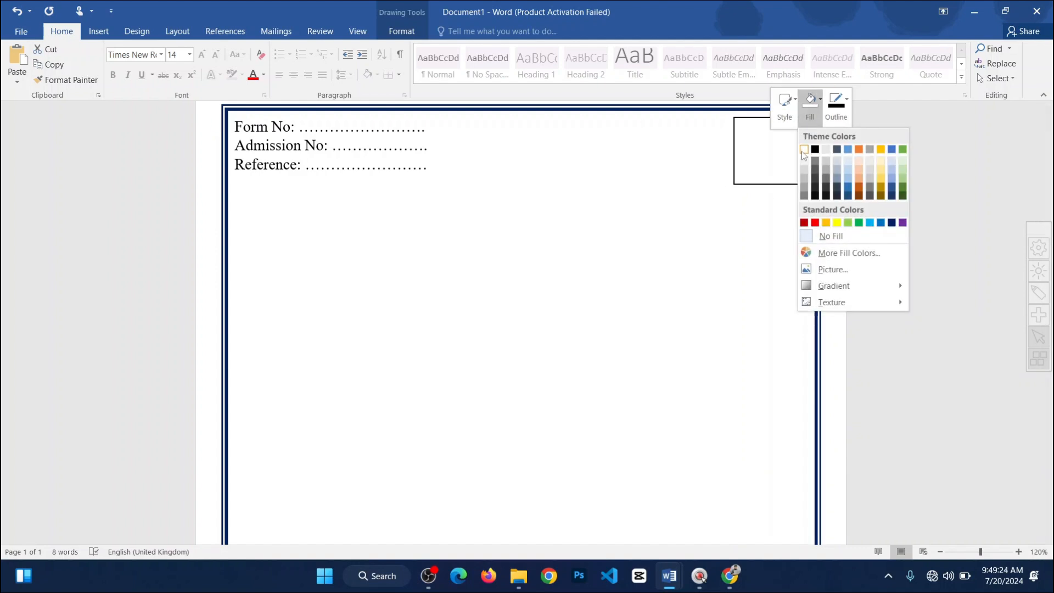
click(804, 154)
Step: Add the text "PHOTO" inside the square
right_click(756, 136)
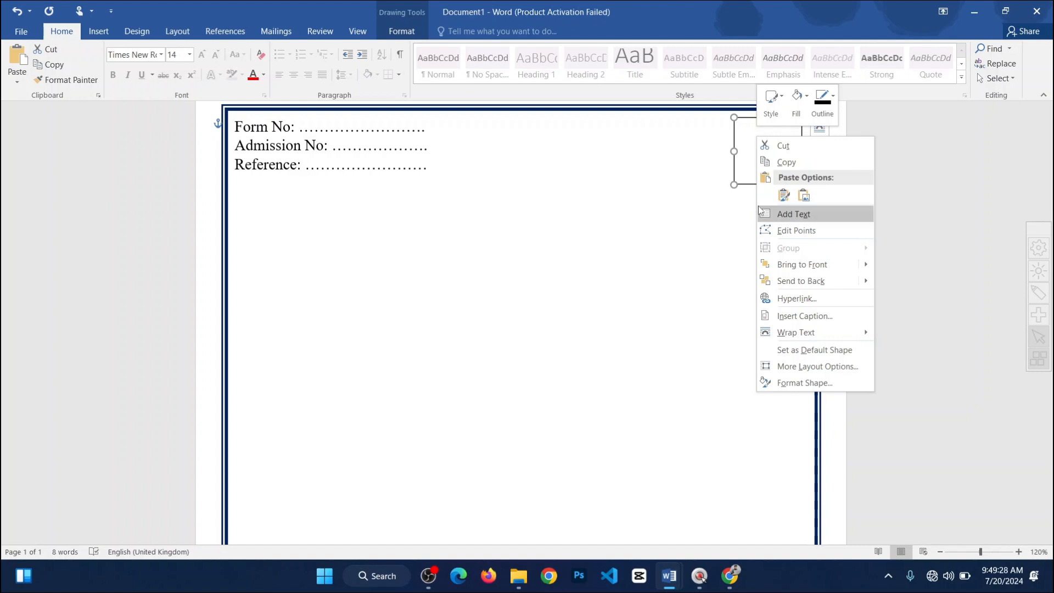
click(792, 214)
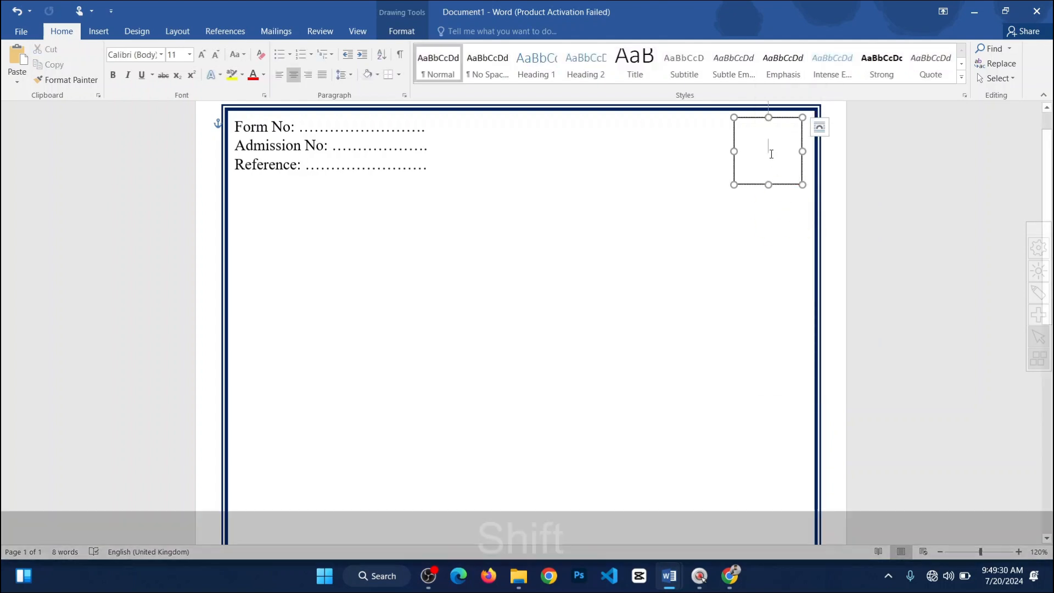
text(HOTO)
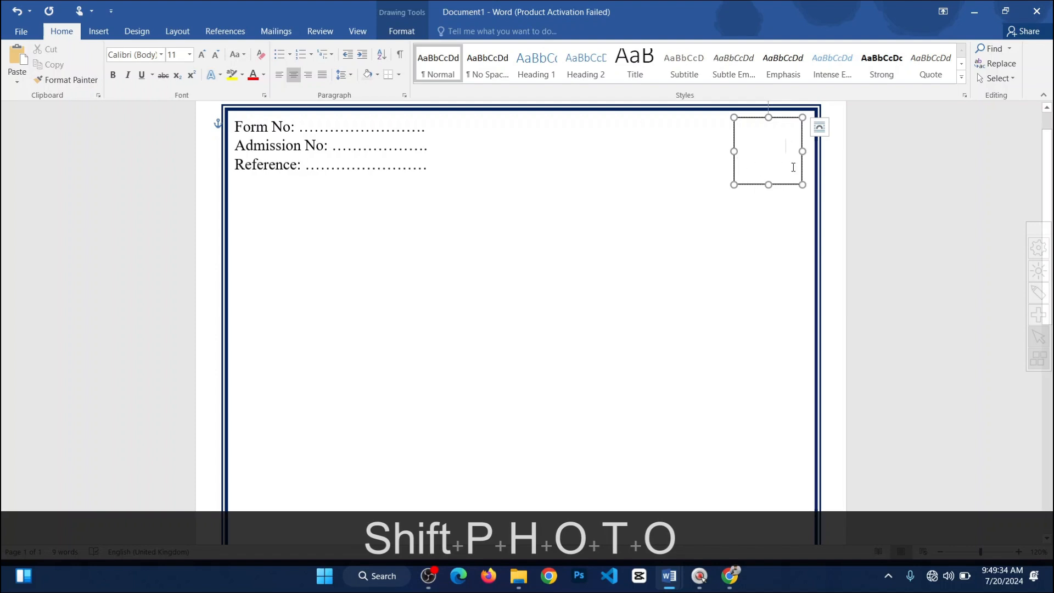
Step: Format the PHOTO text in black with the Times New Roman font
drag(792, 148, 730, 143)
click(377, 75)
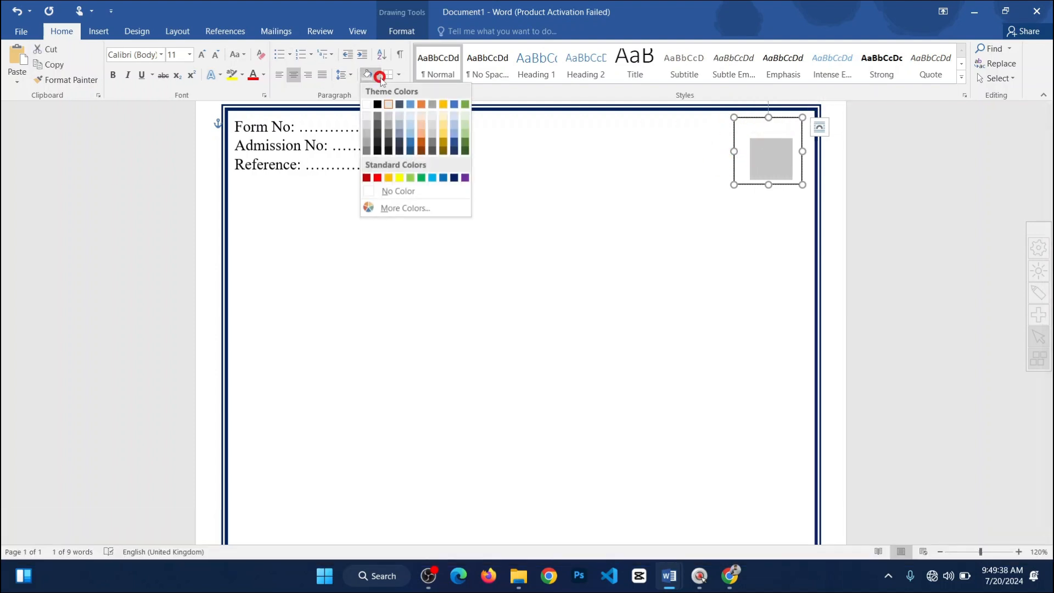
click(264, 75)
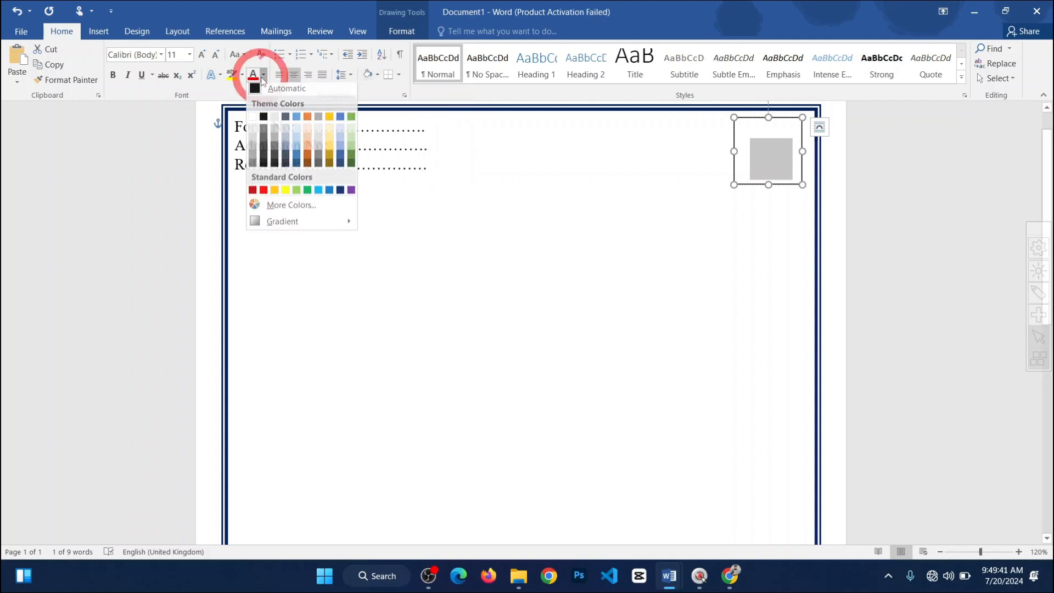
click(263, 122)
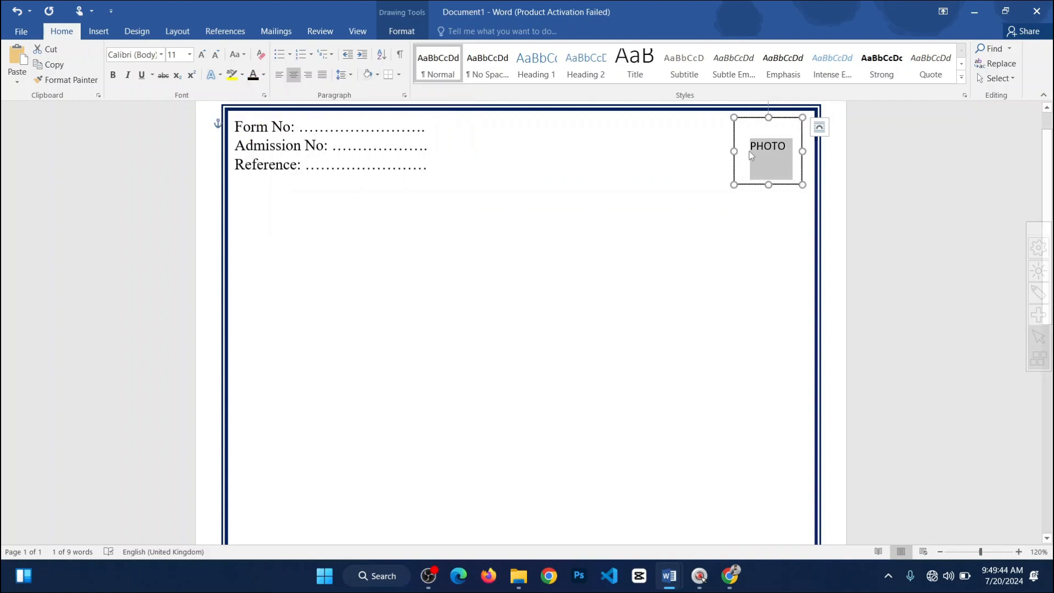
click(139, 56)
text(tim)
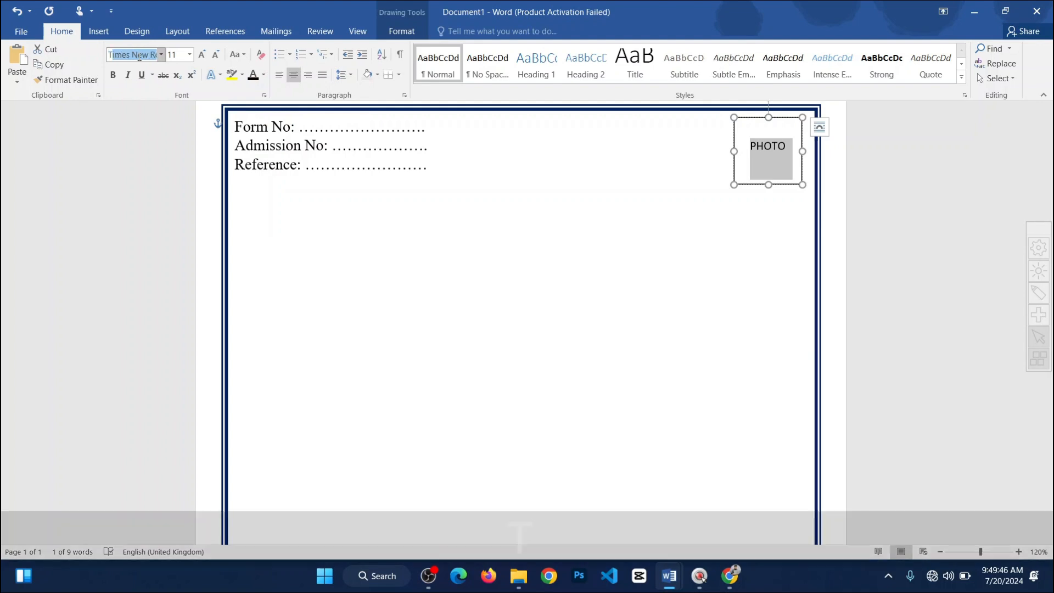
key(Return)
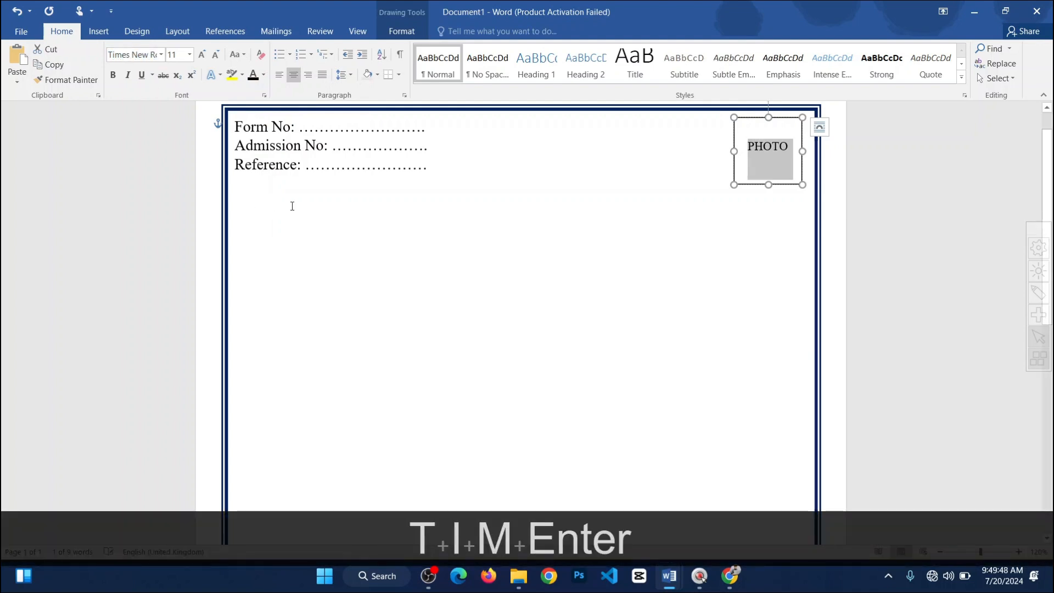
click(630, 266)
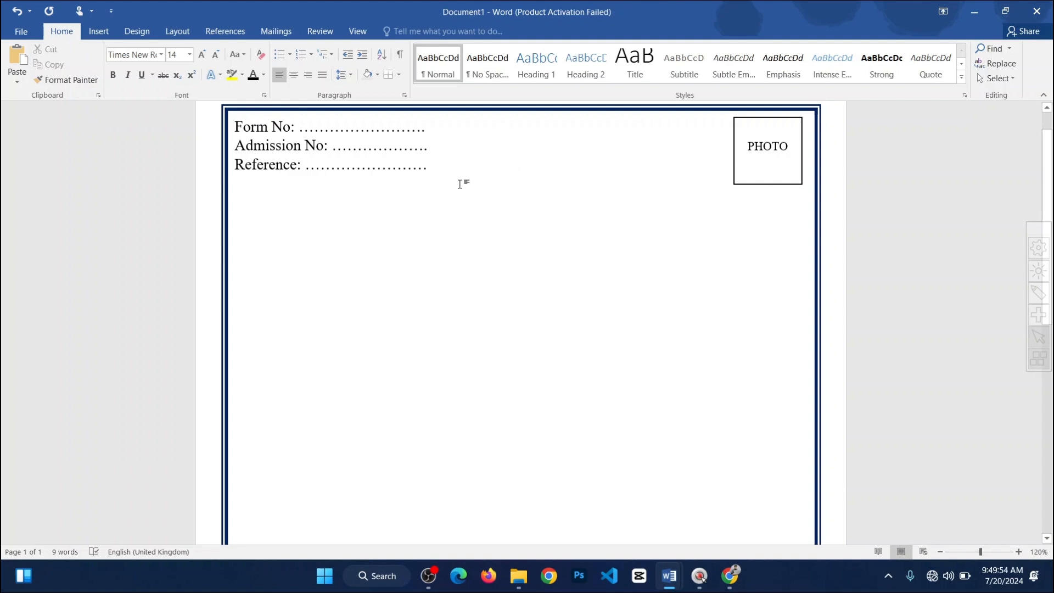
Step: Insert the eCare Academy logo picture from the Ecare Academy folder inside Ecare Logo on drive D
click(99, 31)
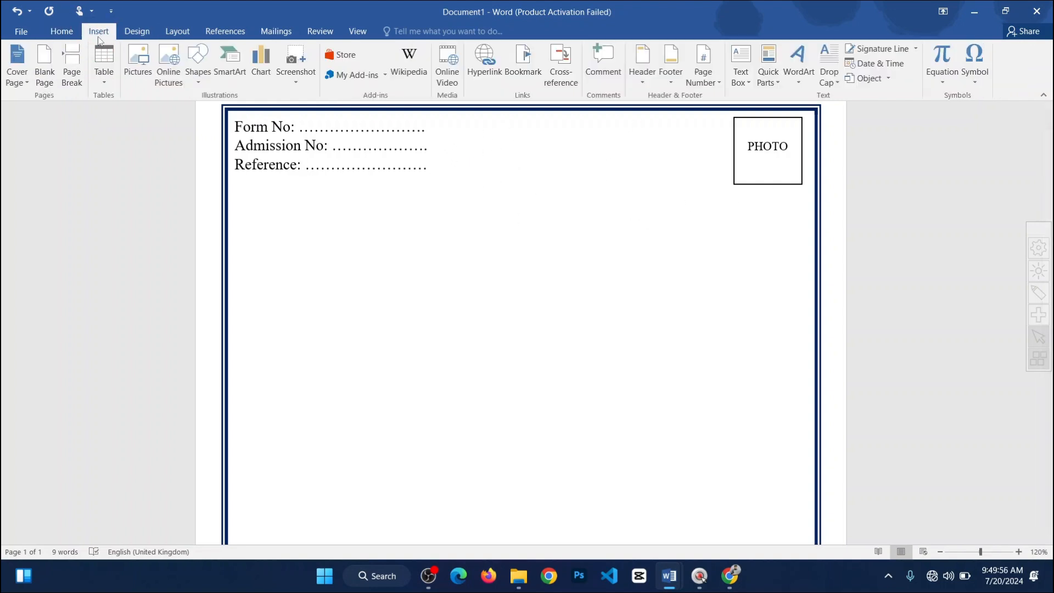
click(136, 66)
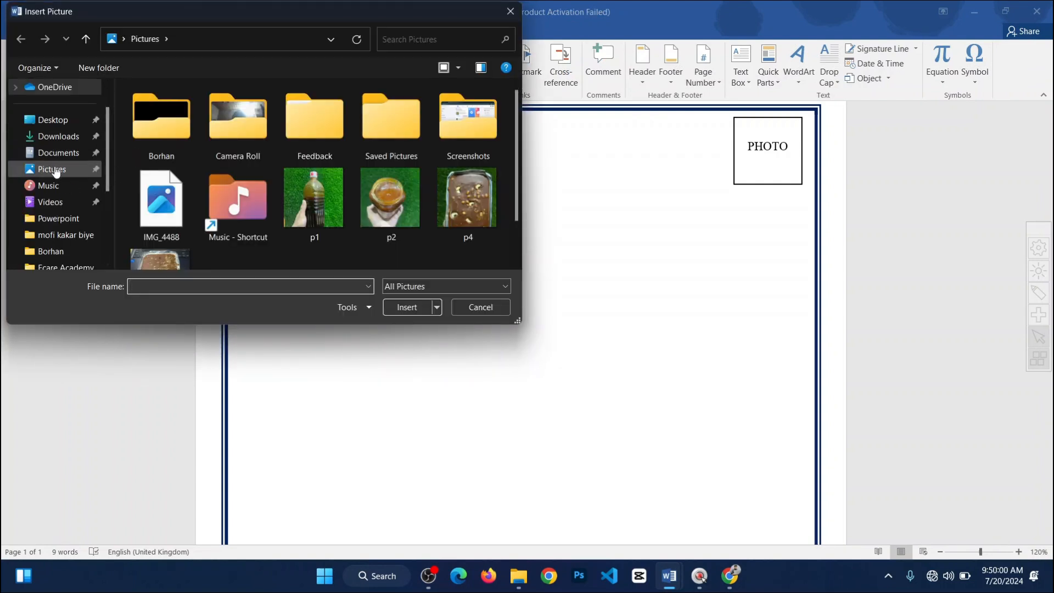
scroll(55, 181, down, 3)
click(74, 251)
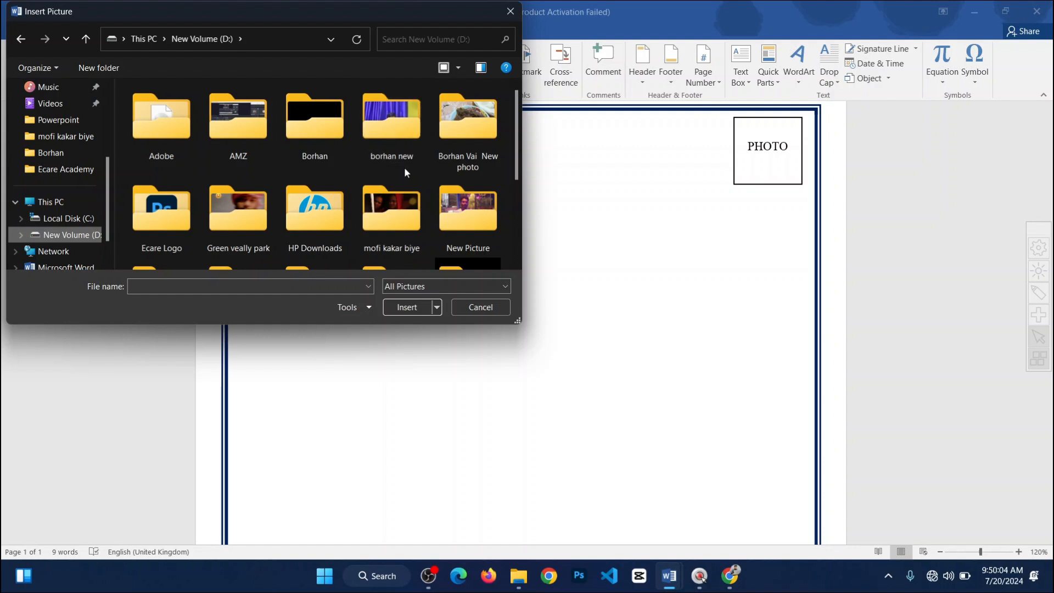
scroll(274, 189, down, 3)
scroll(183, 154, up, 3)
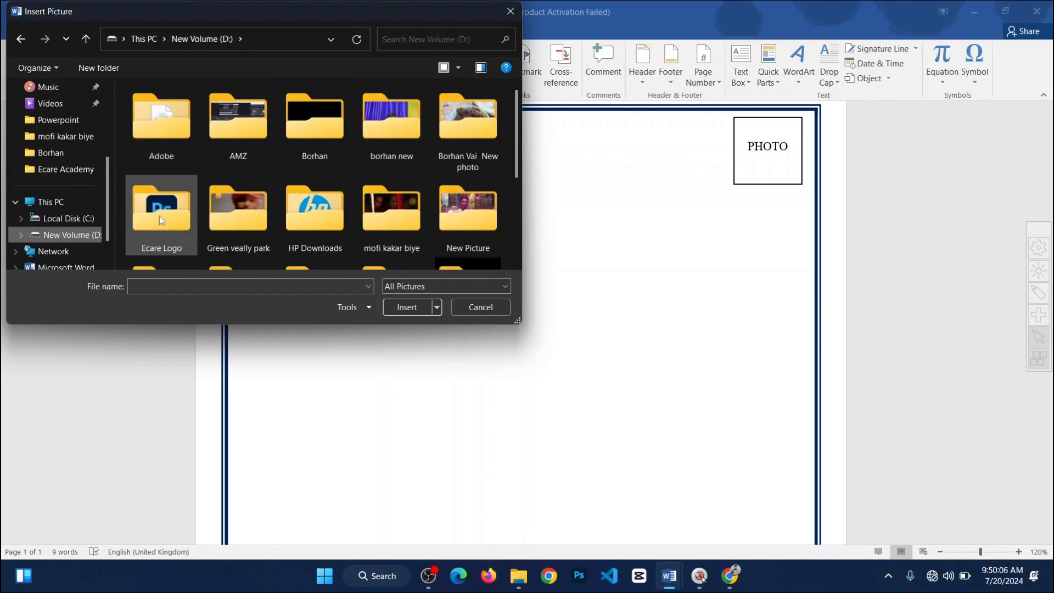
double_click(159, 216)
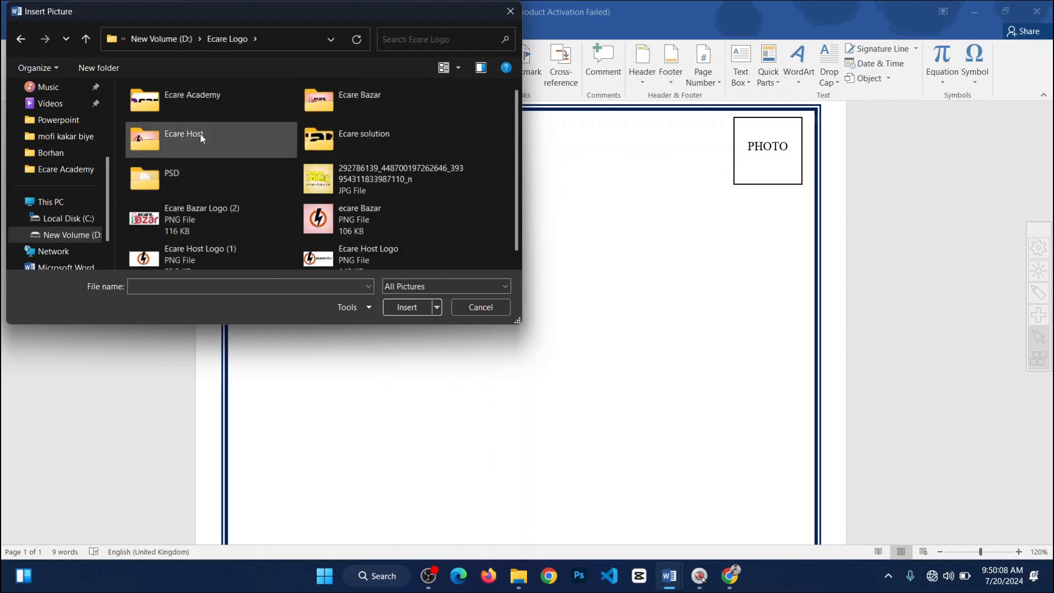
double_click(196, 104)
click(212, 128)
click(406, 307)
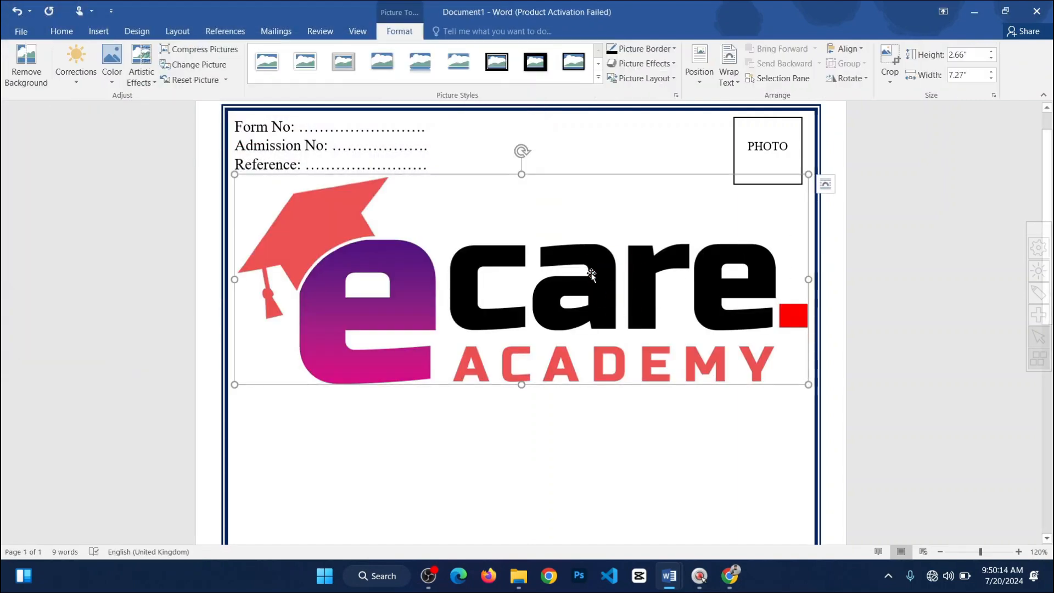
Step: Set the logo's text wrapping to In Front of Text and shift it slightly down the page
click(825, 186)
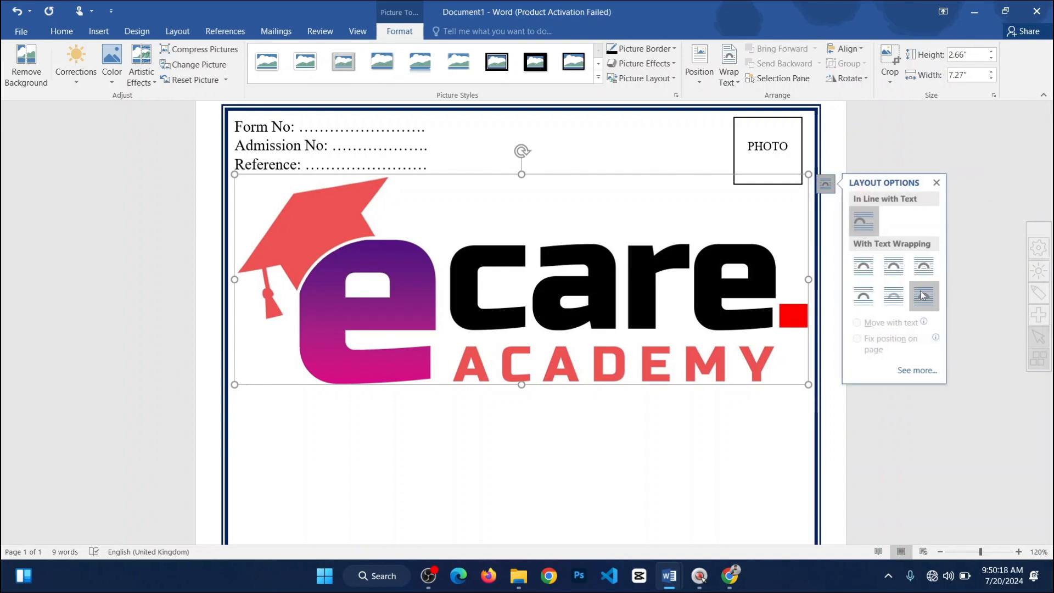
click(922, 296)
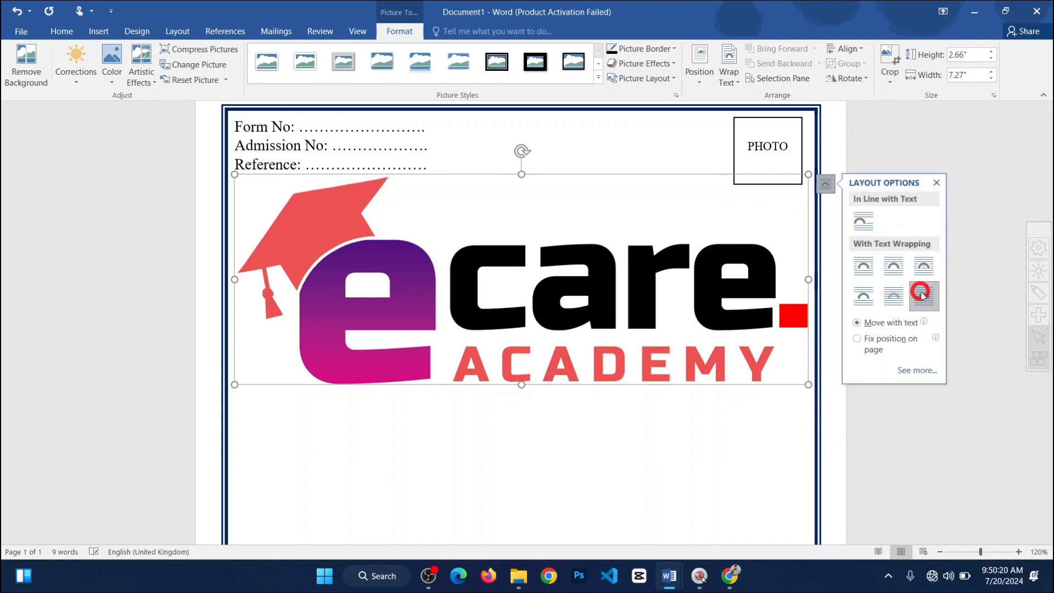
drag(715, 233, 712, 269)
Step: Shrink the logo to about 0.69" high by 1.88" wide and place it between the header lines and the photo box
drag(805, 210, 400, 383)
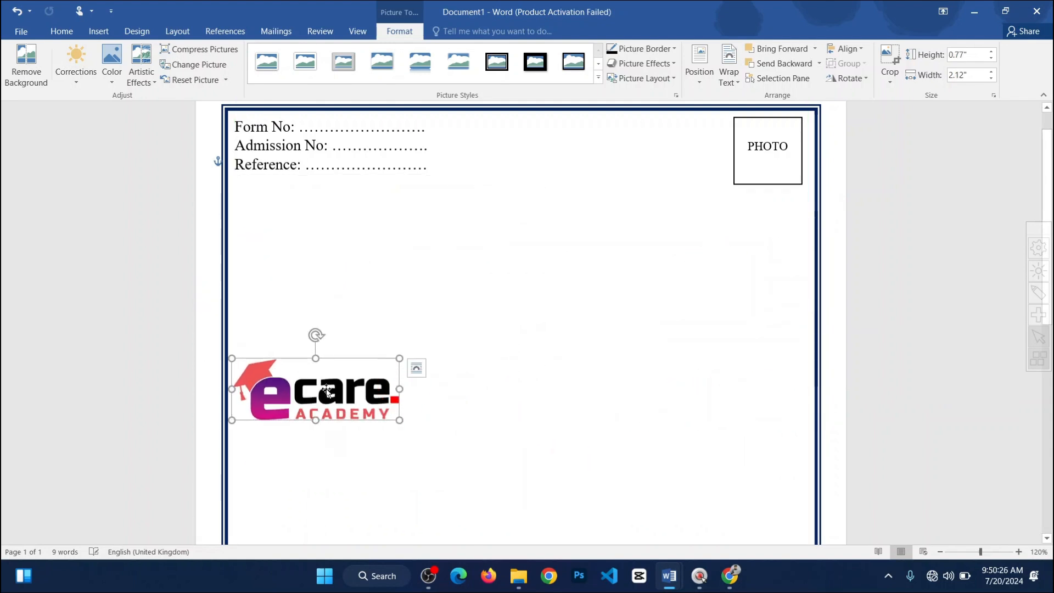
drag(333, 374, 563, 141)
drag(636, 118, 589, 137)
drag(547, 169, 628, 178)
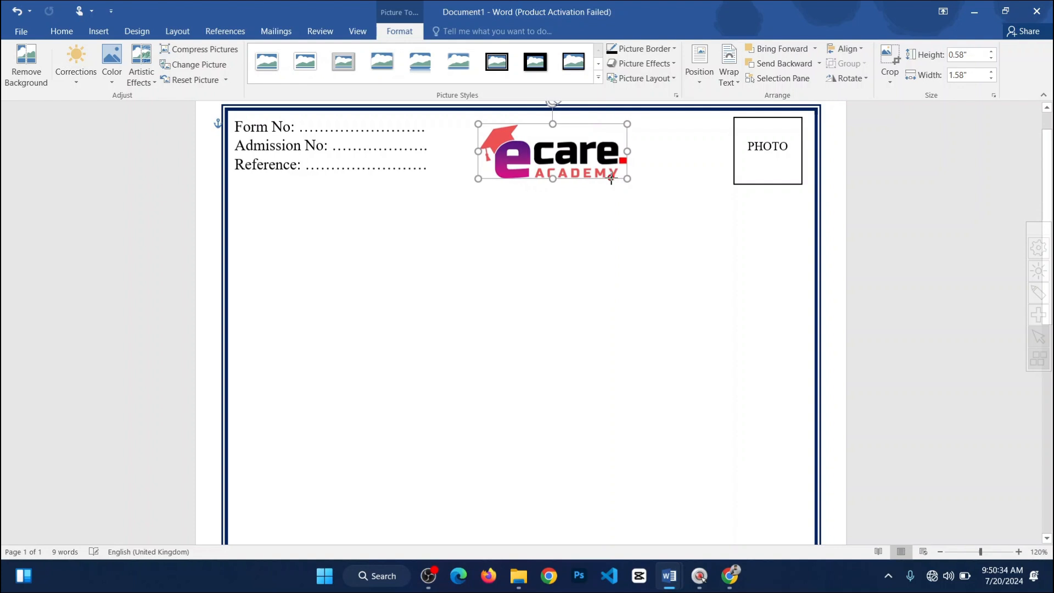
drag(577, 156, 568, 154)
click(585, 242)
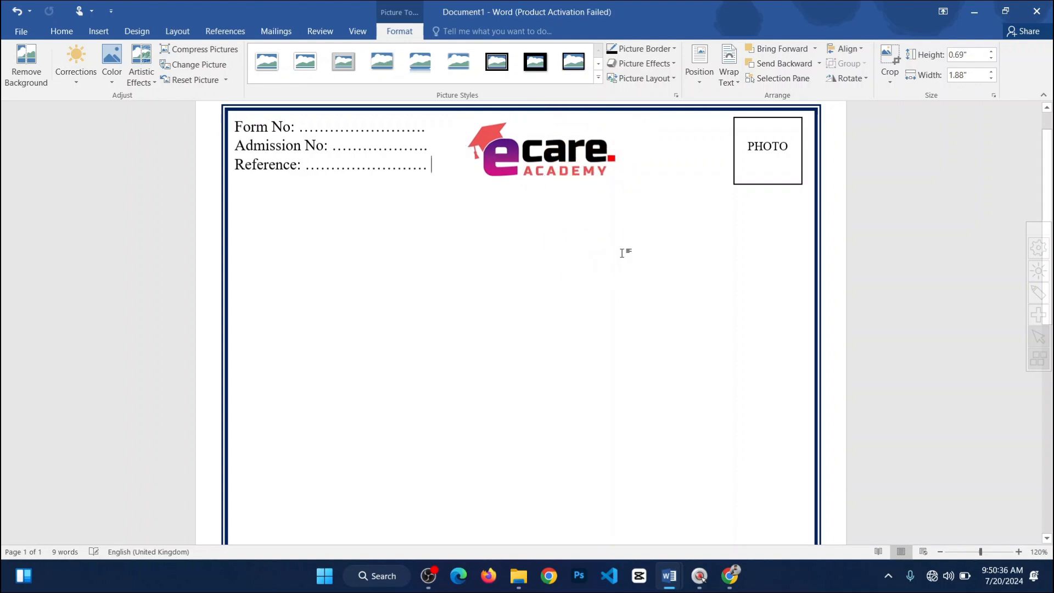
Step: Check the divider bar and title below the header in the From No document, and return to Document1
scroll(621, 255, down, 2)
scroll(620, 255, down, 2)
scroll(622, 255, up, 2)
mouse_move(699, 575)
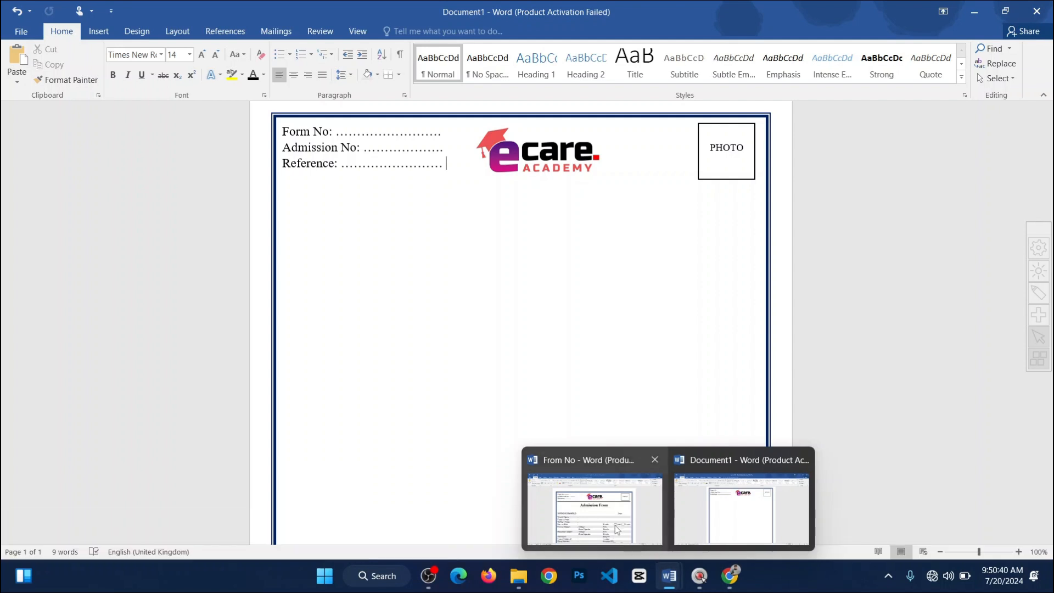
click(592, 502)
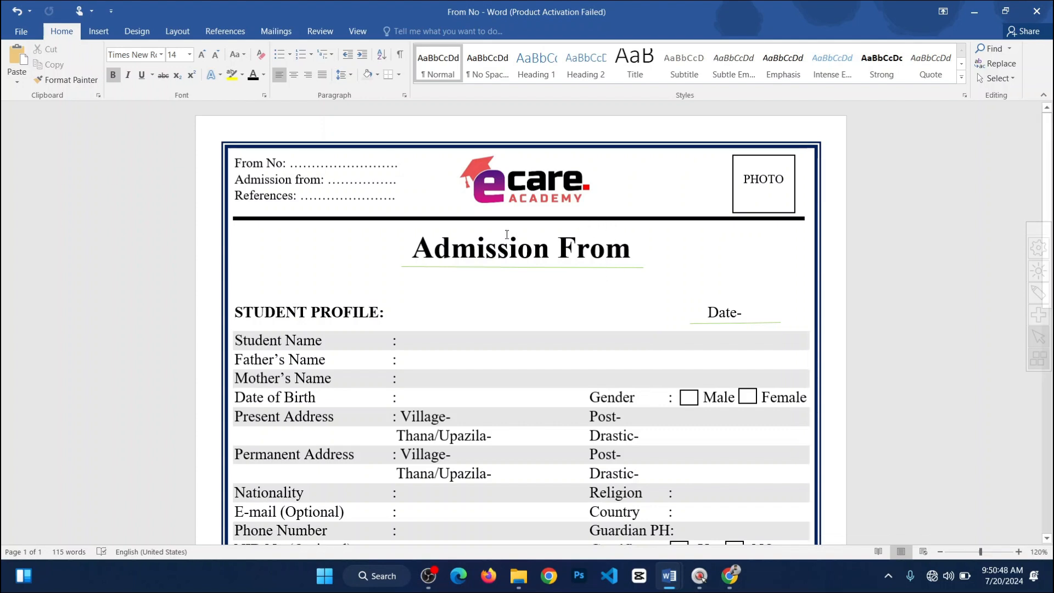
mouse_move(669, 575)
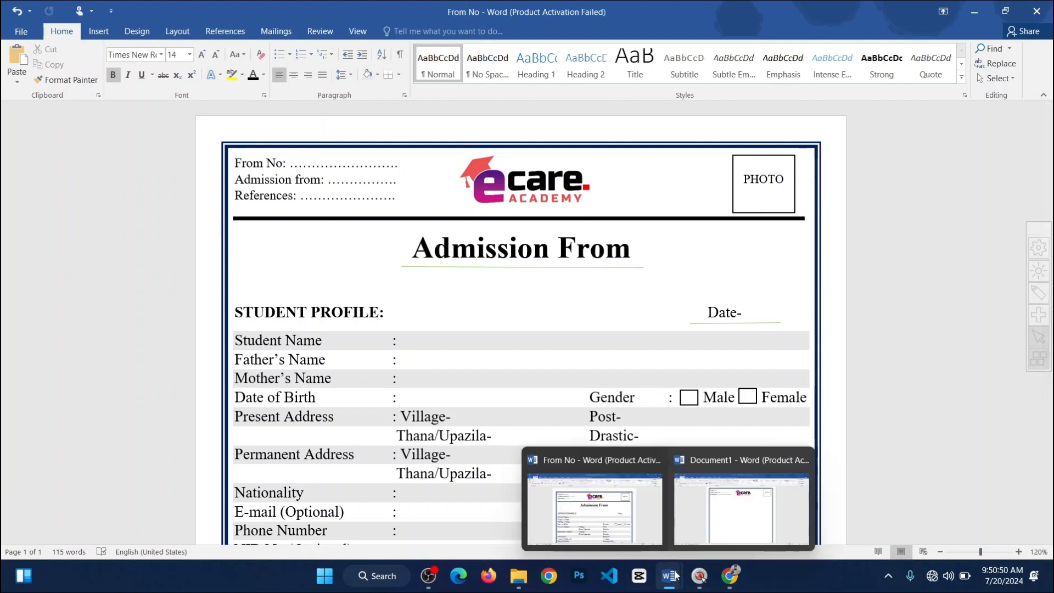
click(735, 494)
Step: Shift the eCare Academy logo slightly up within the header of Document1
click(541, 158)
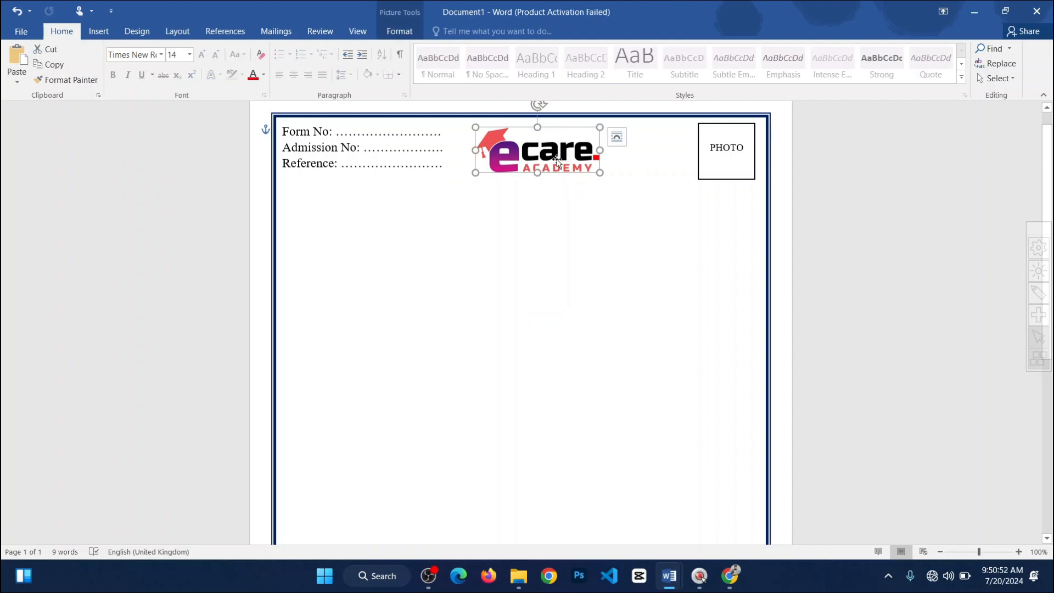
drag(557, 160, 556, 152)
click(617, 287)
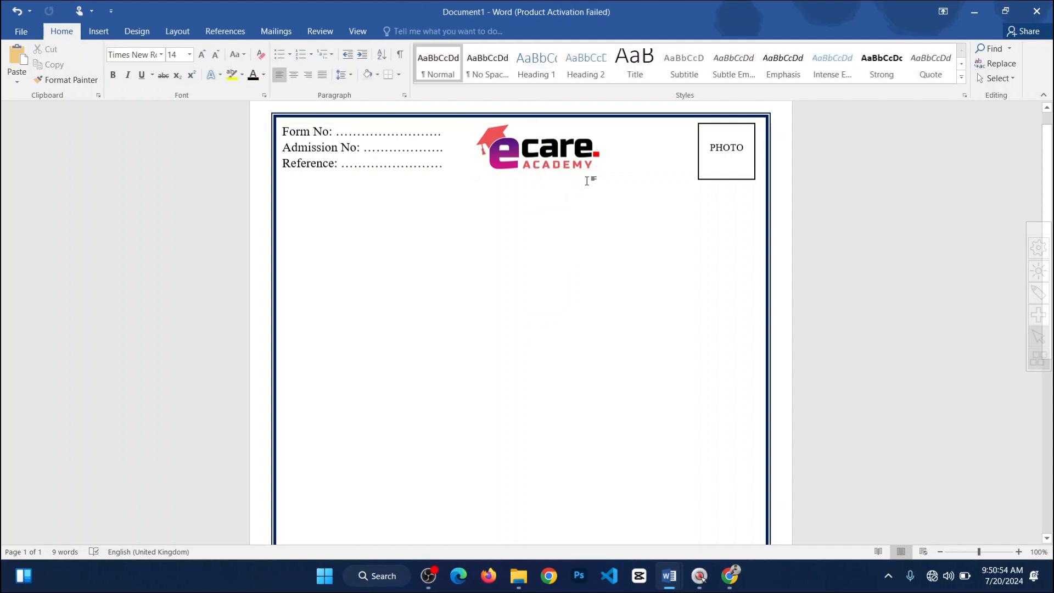
Step: Draw a thin rectangle about 0.08" high by 7.24" wide across the page under the header lines and logo
click(100, 31)
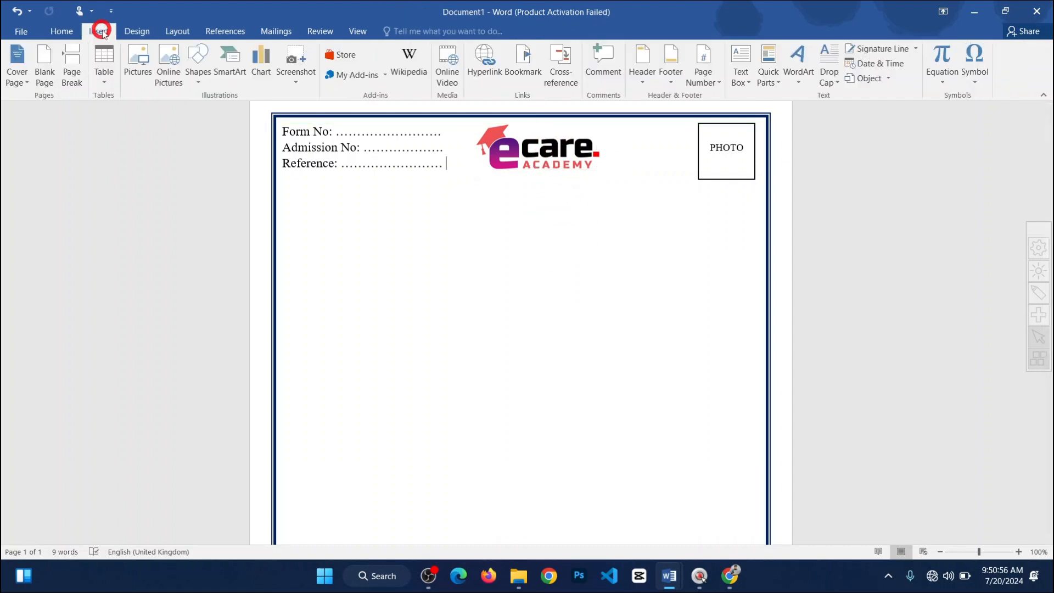
click(197, 63)
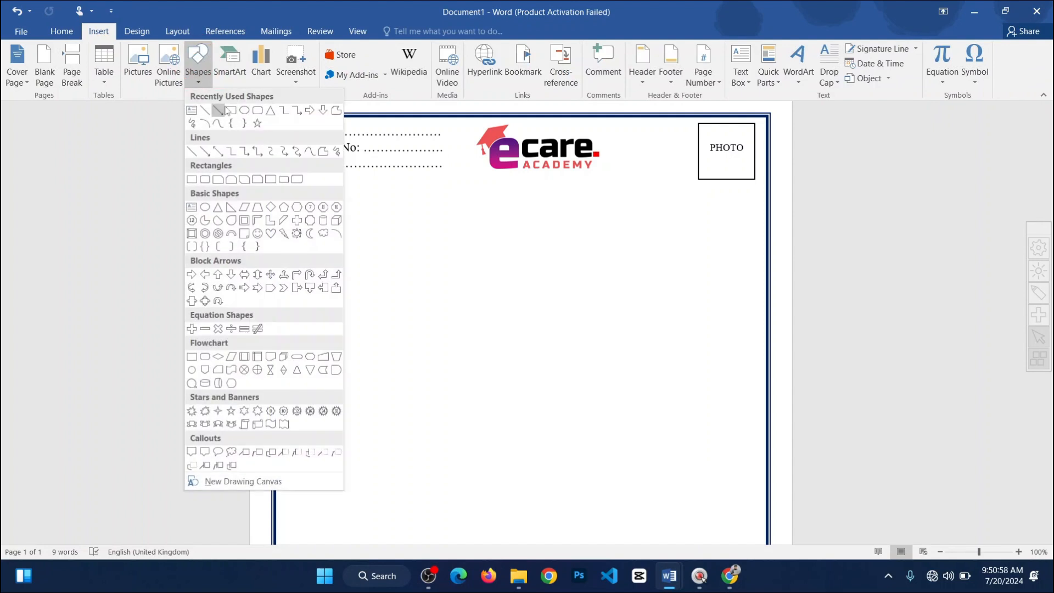
click(230, 111)
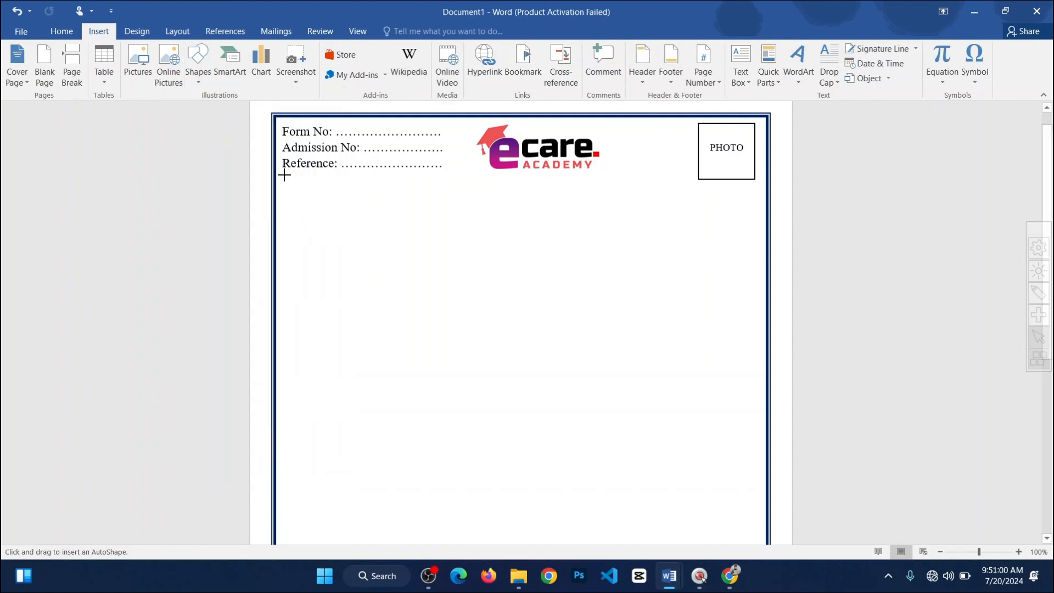
mouse_move(283, 175)
mouse_down()
mouse_move(378, 214)
mouse_move(705, 228)
mouse_move(779, 219)
mouse_move(761, 211)
mouse_move(760, 179)
mouse_up()
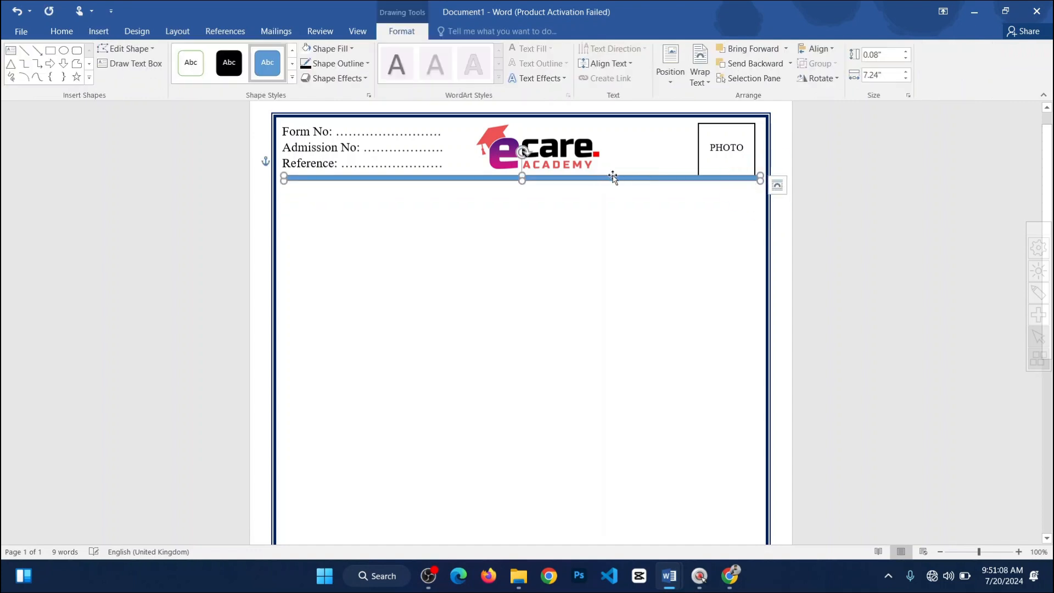
Step: Nudge the thin divider bar down until it sits just below the photo box
key(Down)
key(Down)
key(Down)
key(Down)
key(Down)
key(Down)
key(Down)
key(Down)
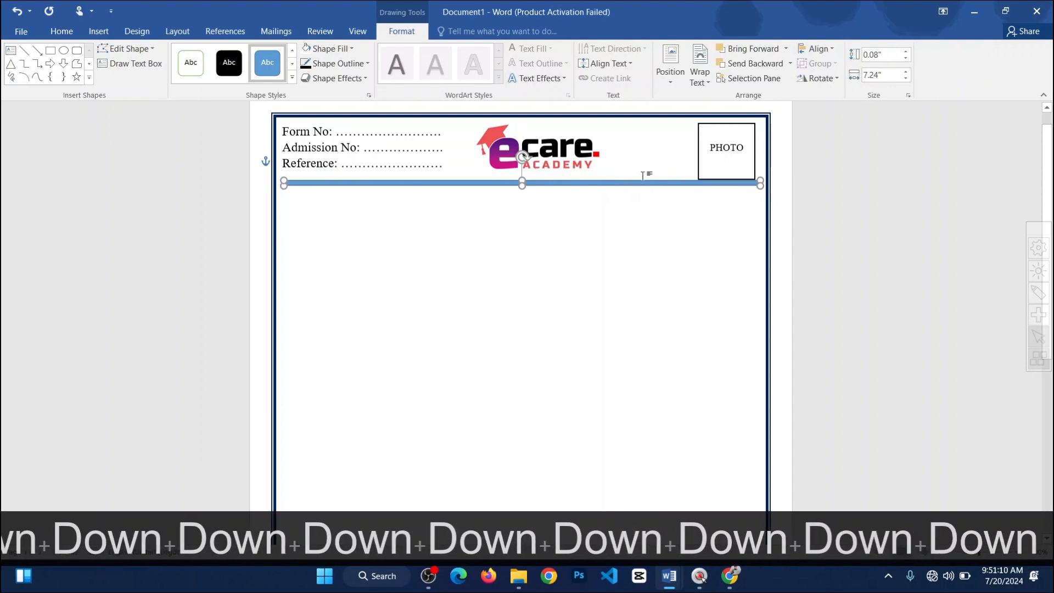
key(Down)
key(Down)
key(Down)
key(Down)
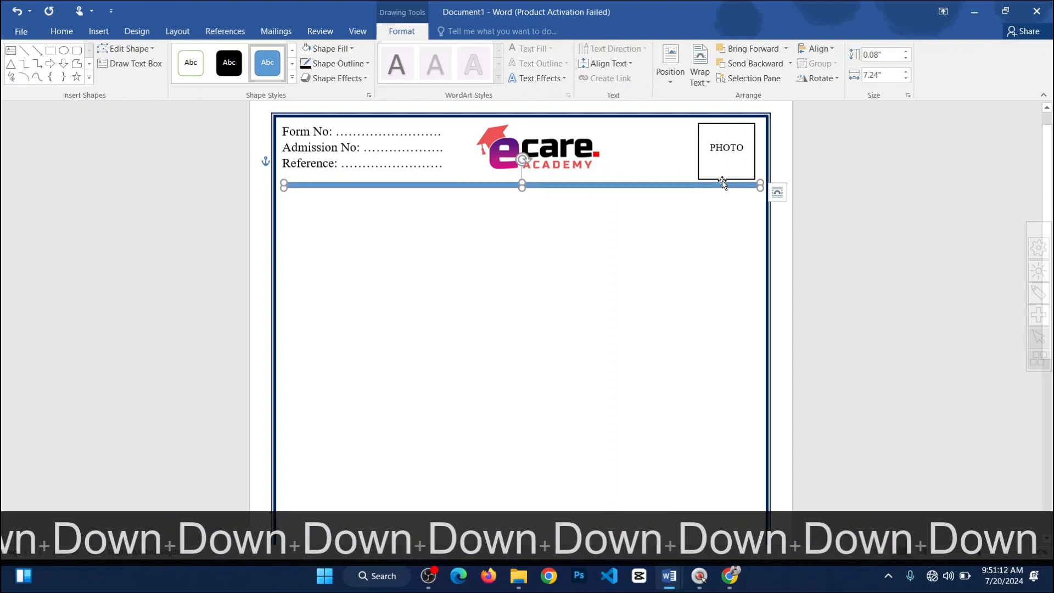
key(Down)
click(628, 240)
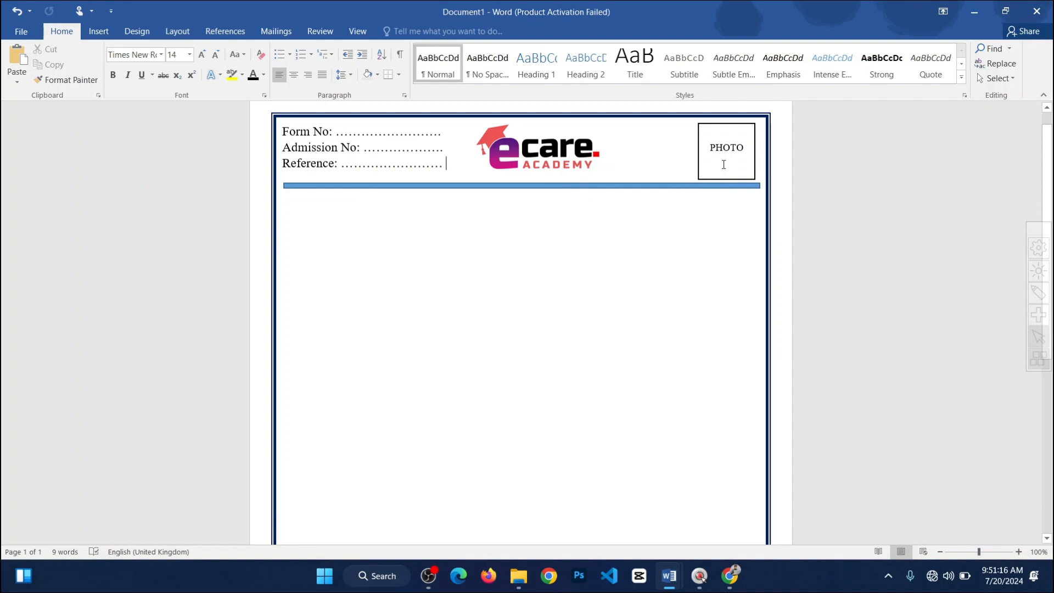
Step: Shorten the PHOTO box to about 0.74" high and nudge the divider bar up closer to the header
click(724, 164)
drag(727, 178, 726, 172)
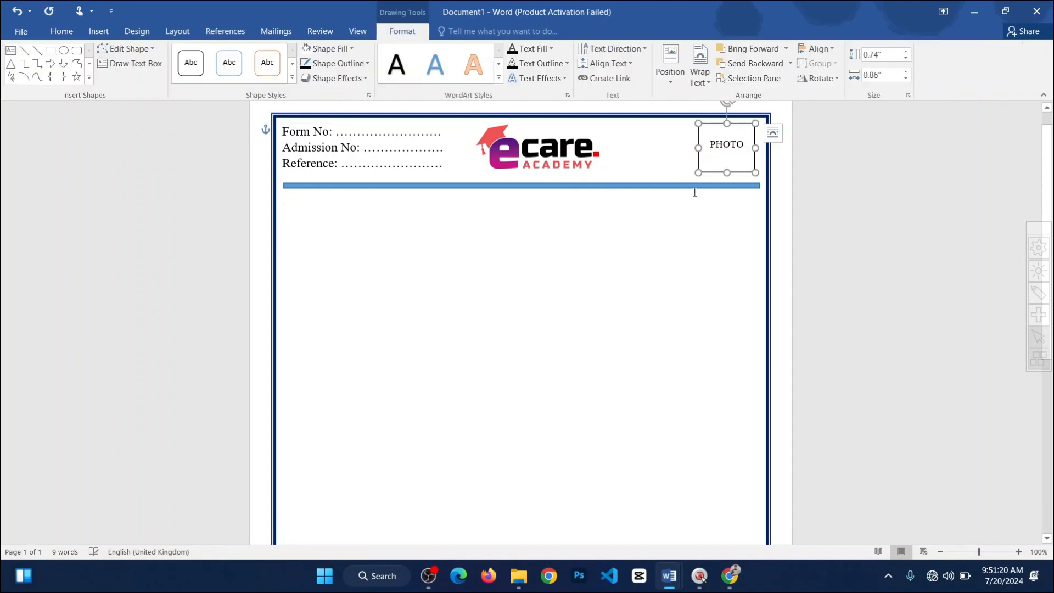
click(714, 187)
key(Up)
key(Up)
key(Up)
key(Up)
key(Up)
key(Up)
key(Up)
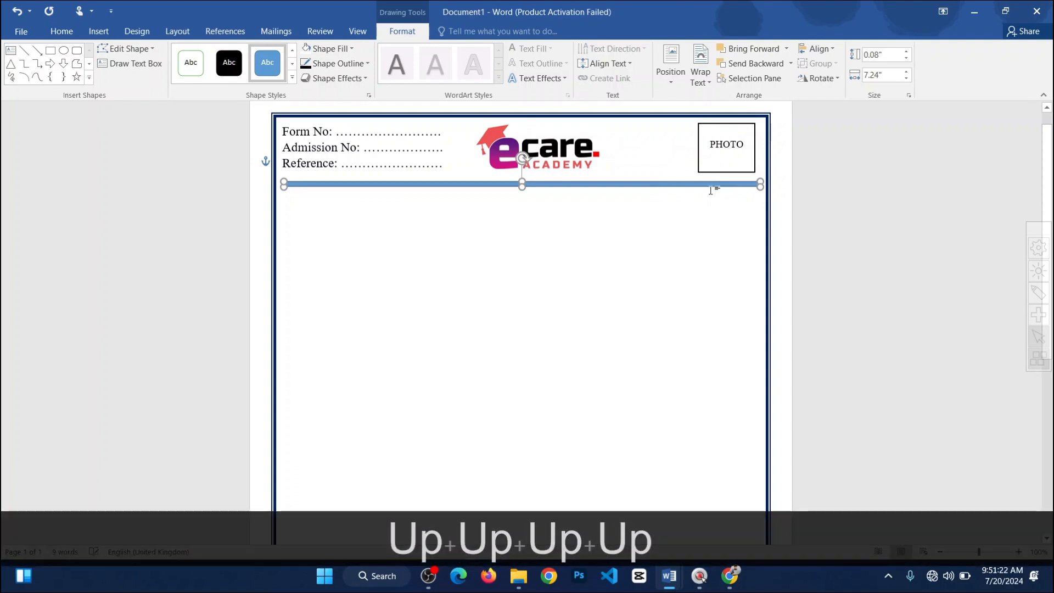
key(Up)
key(Up)
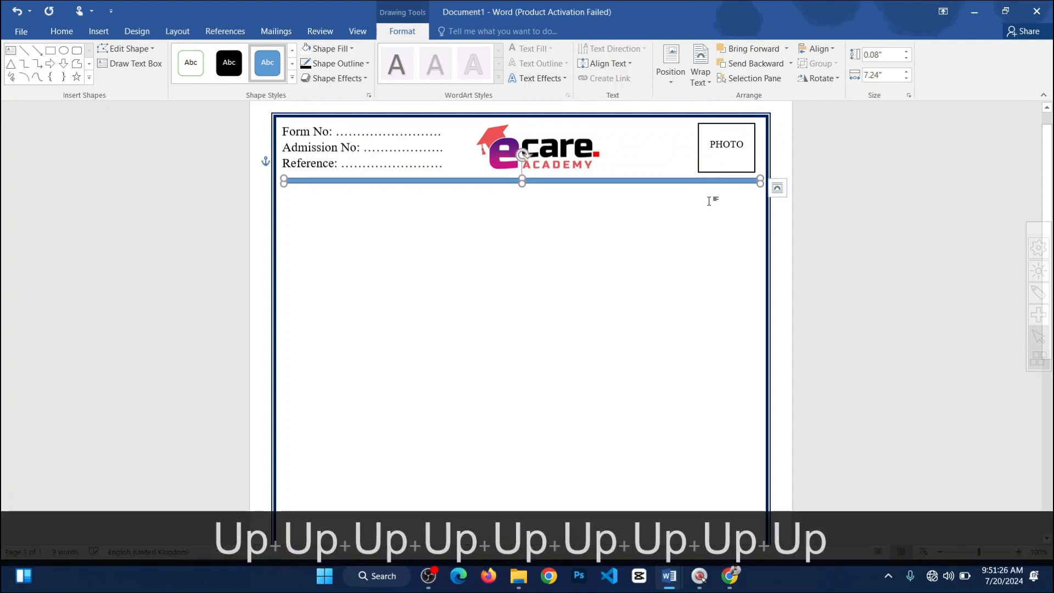
key(Up)
key(Up)
key(Up)
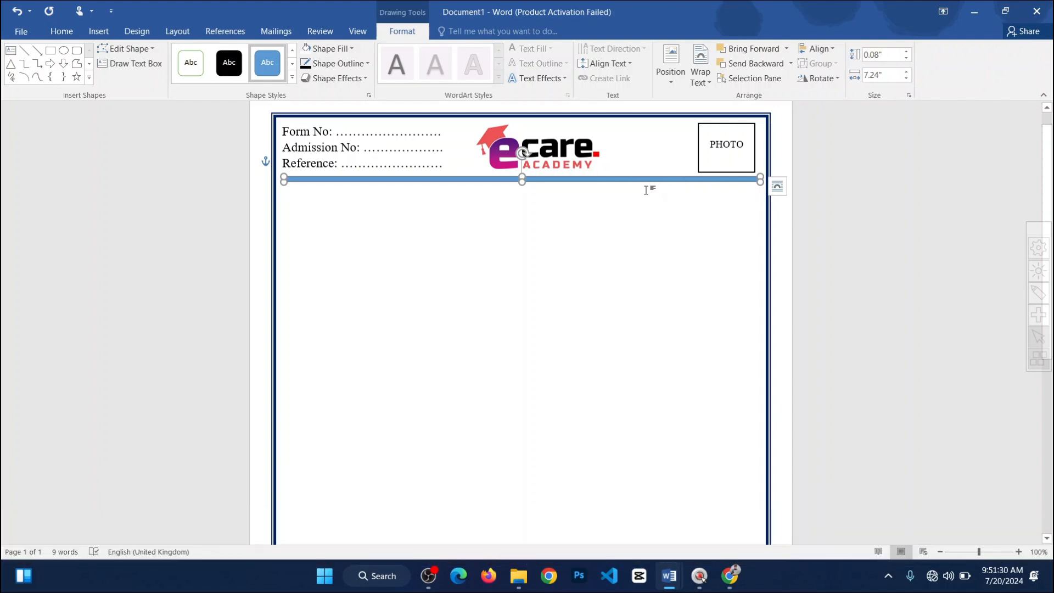
Step: Remove the divider bar's outline and fill it with black
right_click(642, 178)
click(708, 156)
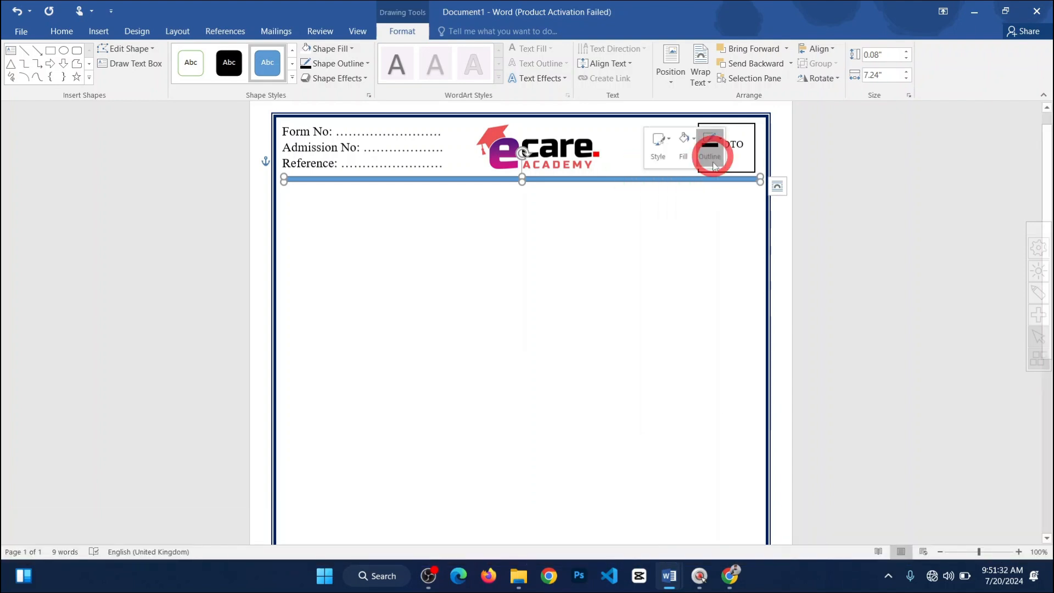
click(732, 277)
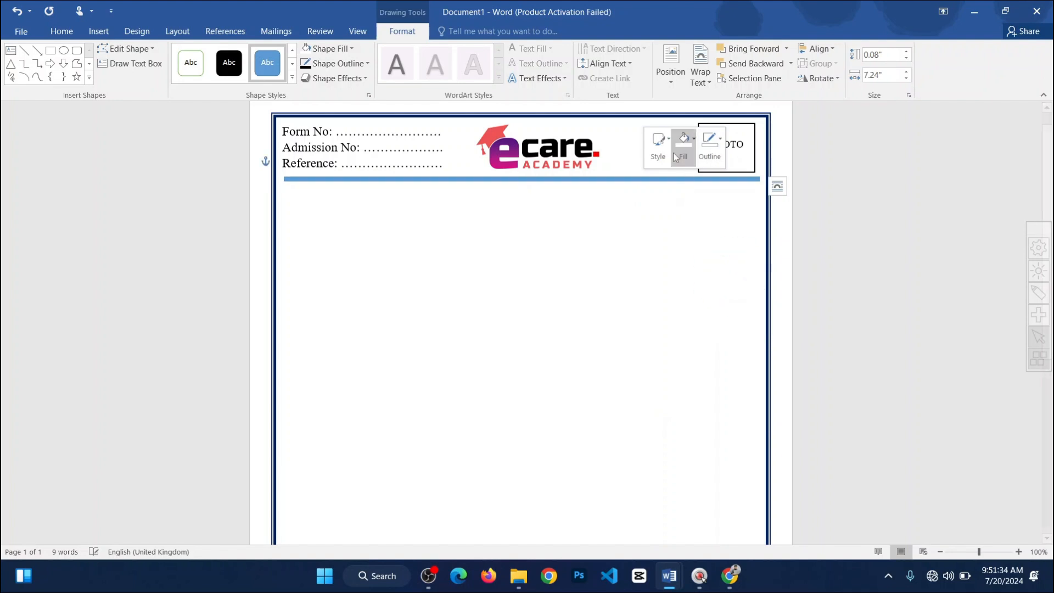
click(705, 156)
click(689, 158)
click(689, 157)
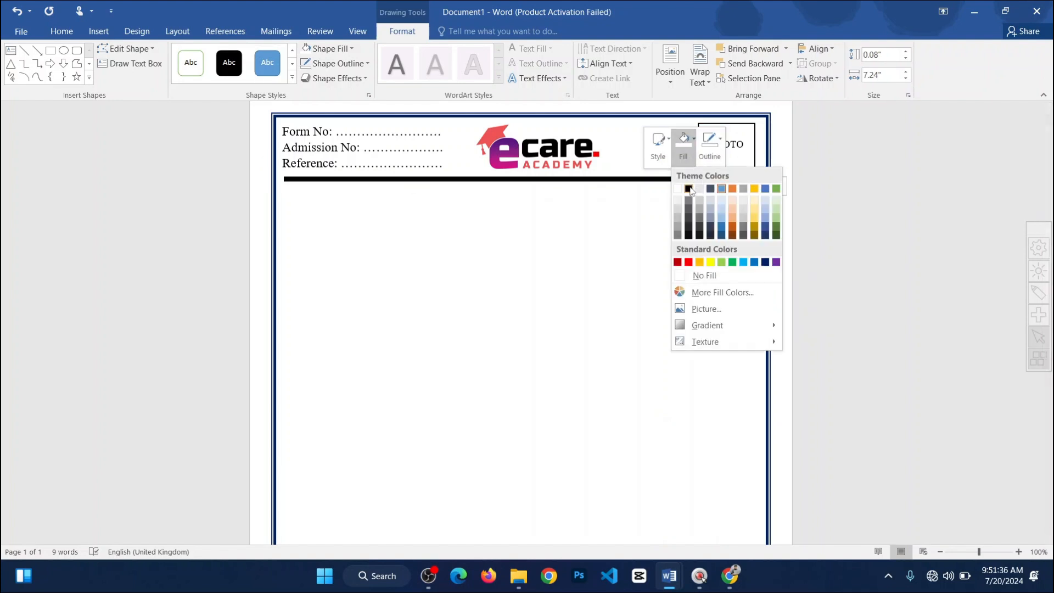
click(688, 189)
click(622, 259)
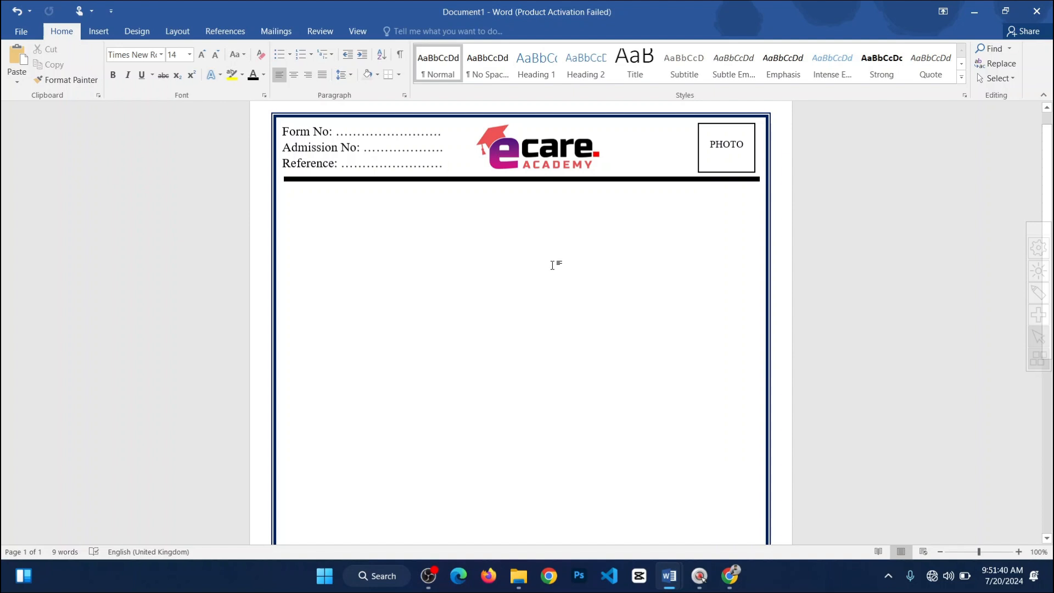
Step: Enter the title Admission Form on a new line below the divider bar
click(293, 199)
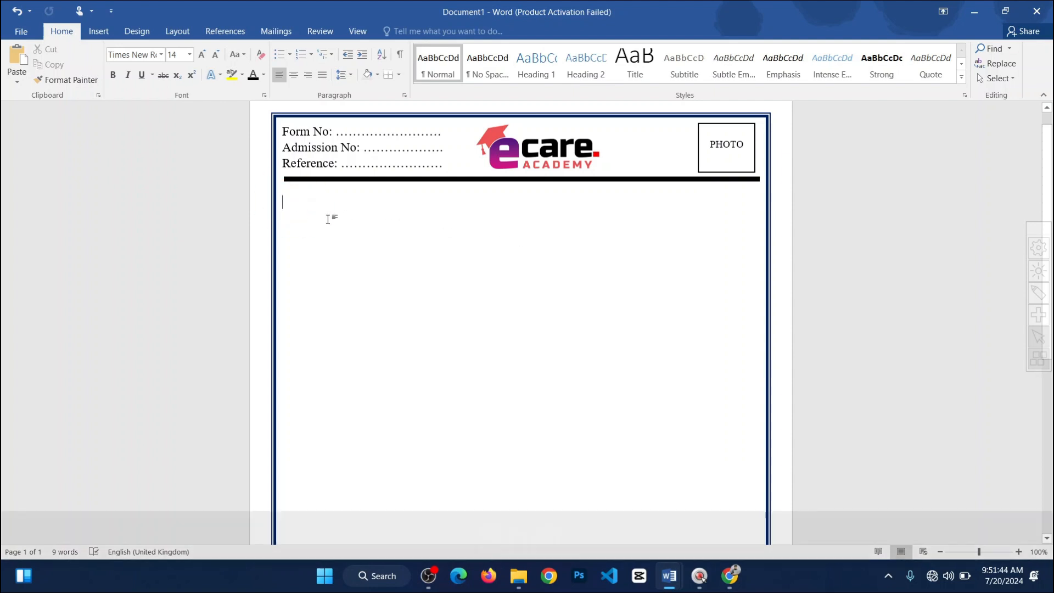
text(Admi)
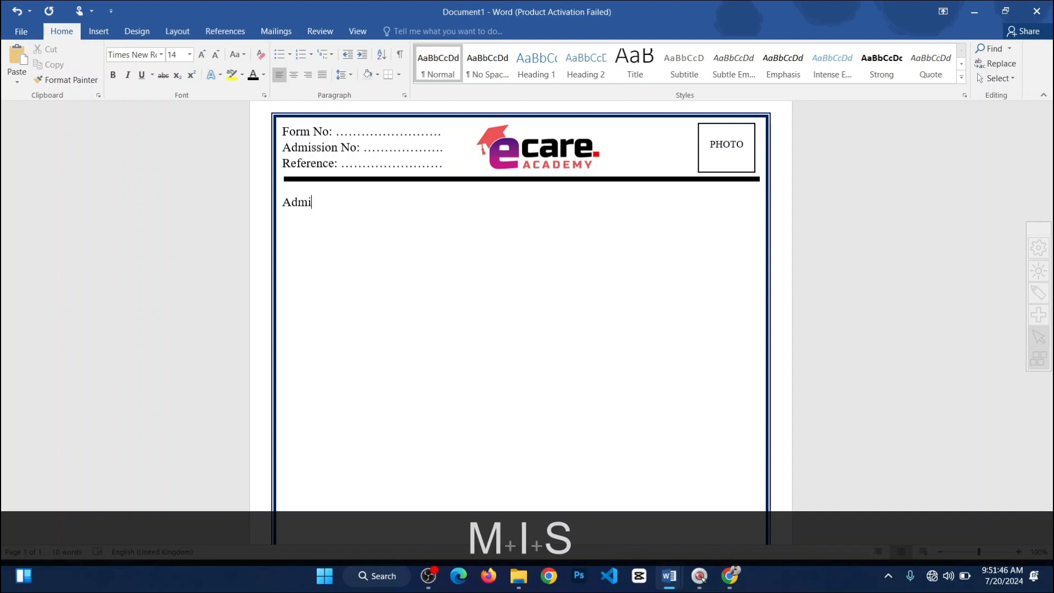
text(ssion Form)
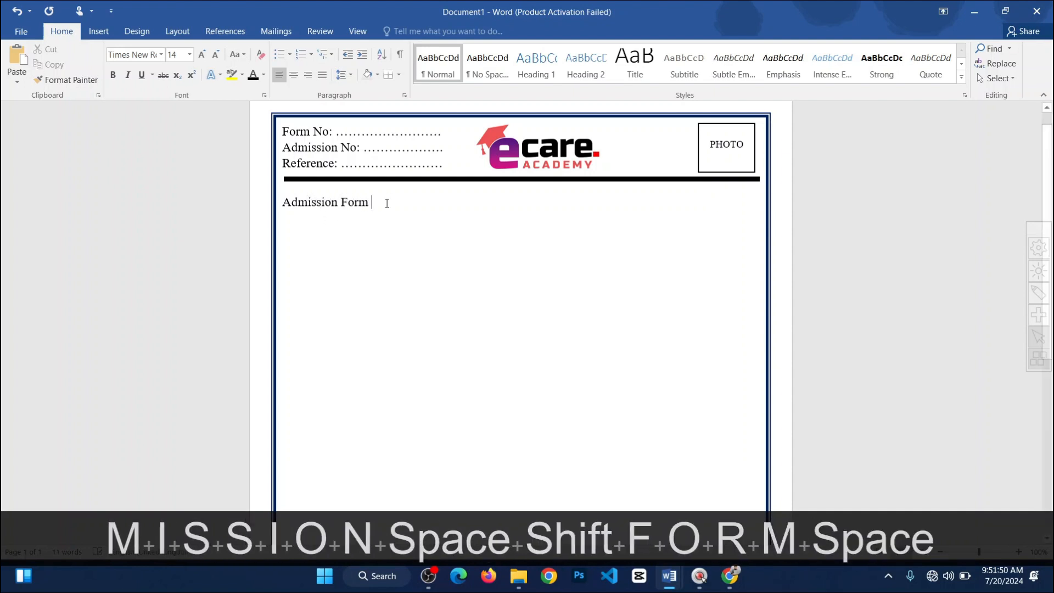
Step: Enlarge the Admission Form title to 28 pt and centre it on the page
drag(387, 203, 281, 204)
click(203, 55)
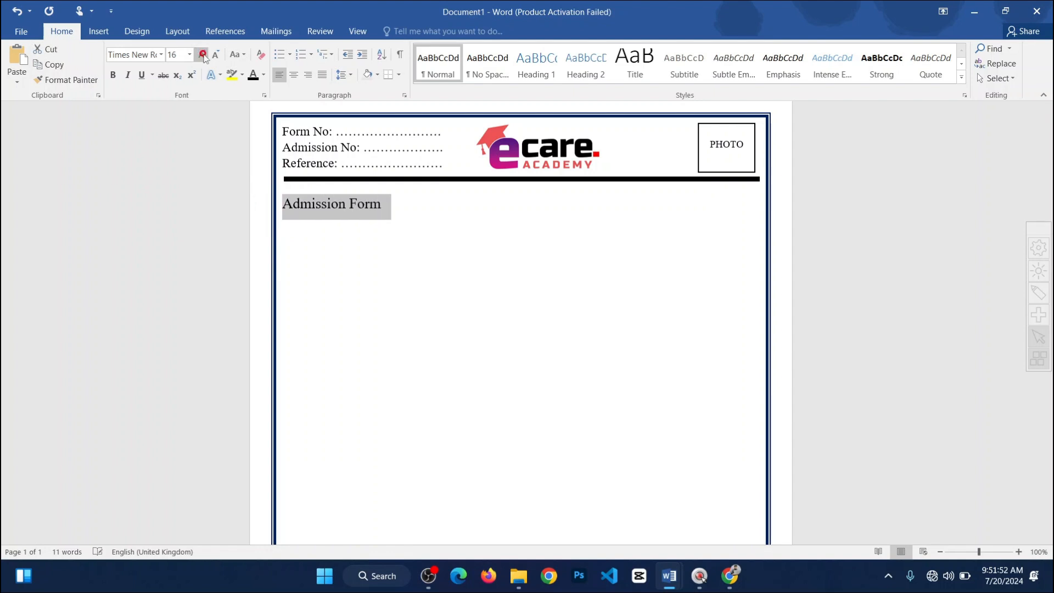
click(202, 54)
click(202, 54)
click(203, 54)
click(202, 54)
click(202, 55)
click(202, 55)
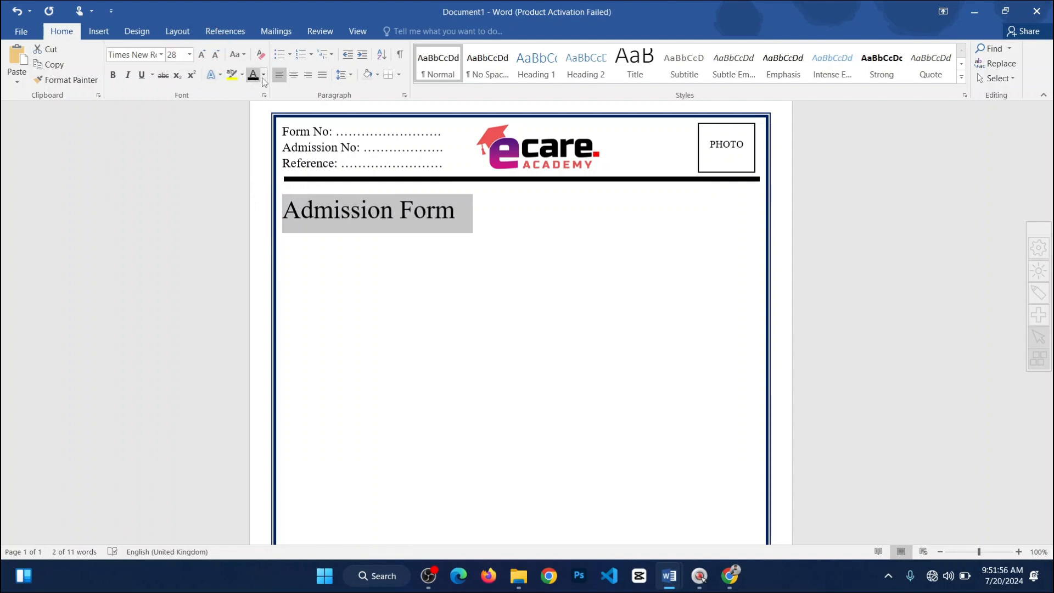
click(295, 74)
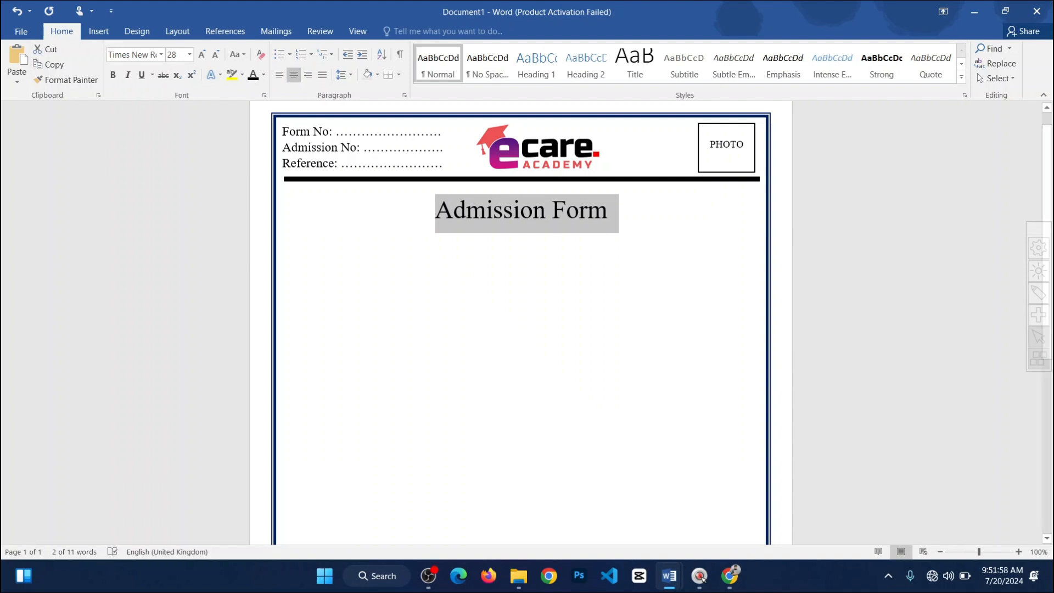
click(630, 222)
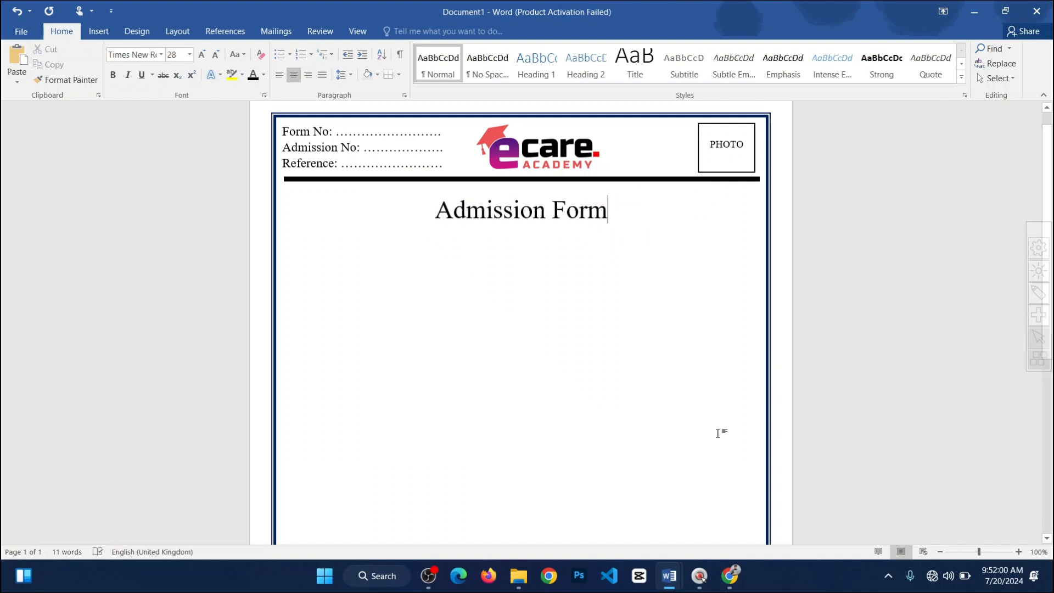
Step: Following the From No document, draw a line about 3.41" wide under the Admission Form title and give it a light green outline
mouse_move(669, 575)
click(652, 488)
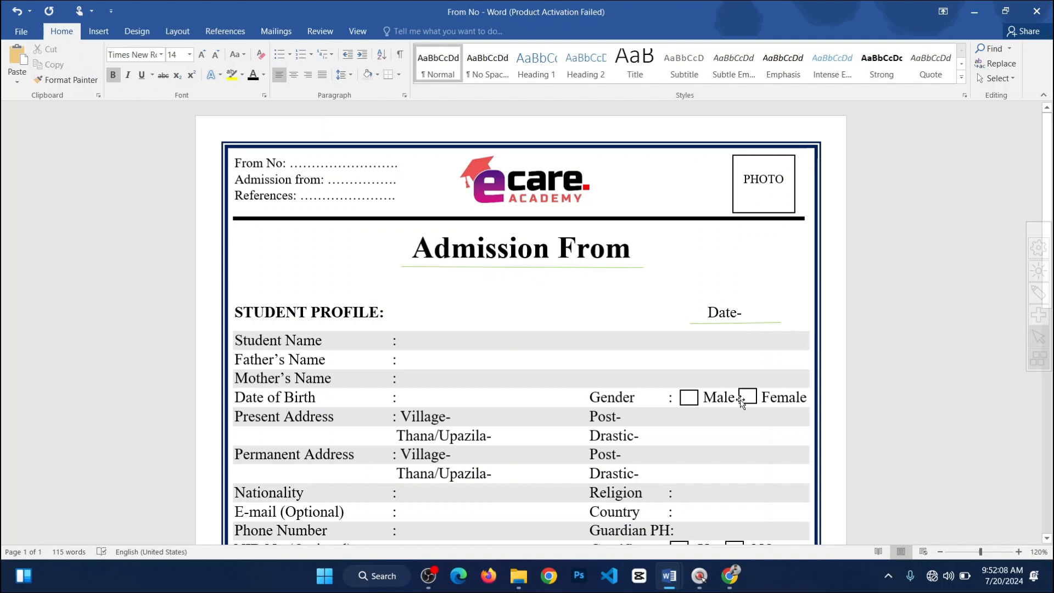
mouse_move(669, 574)
click(729, 482)
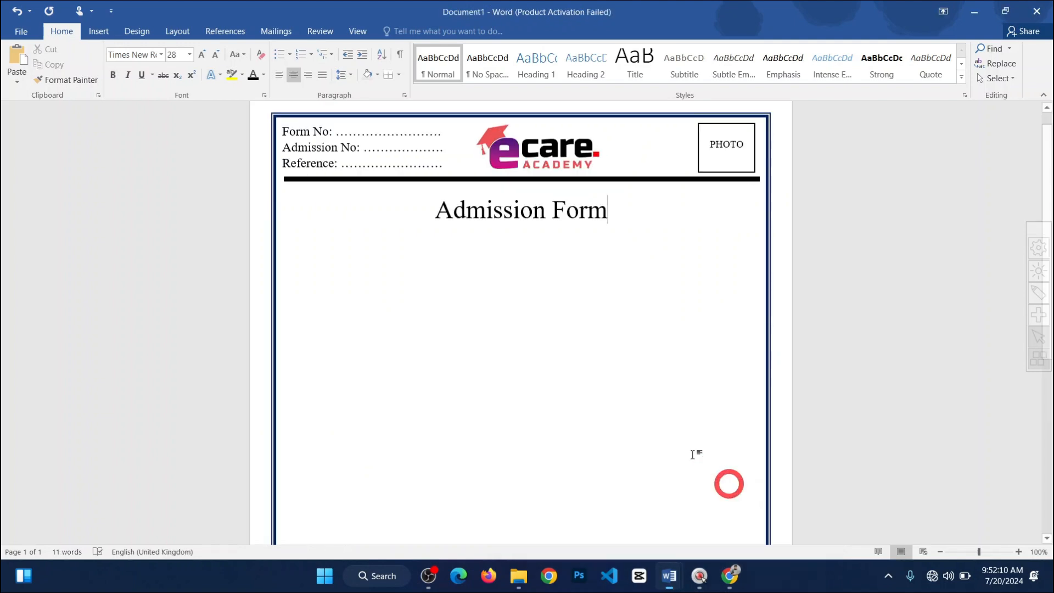
click(99, 31)
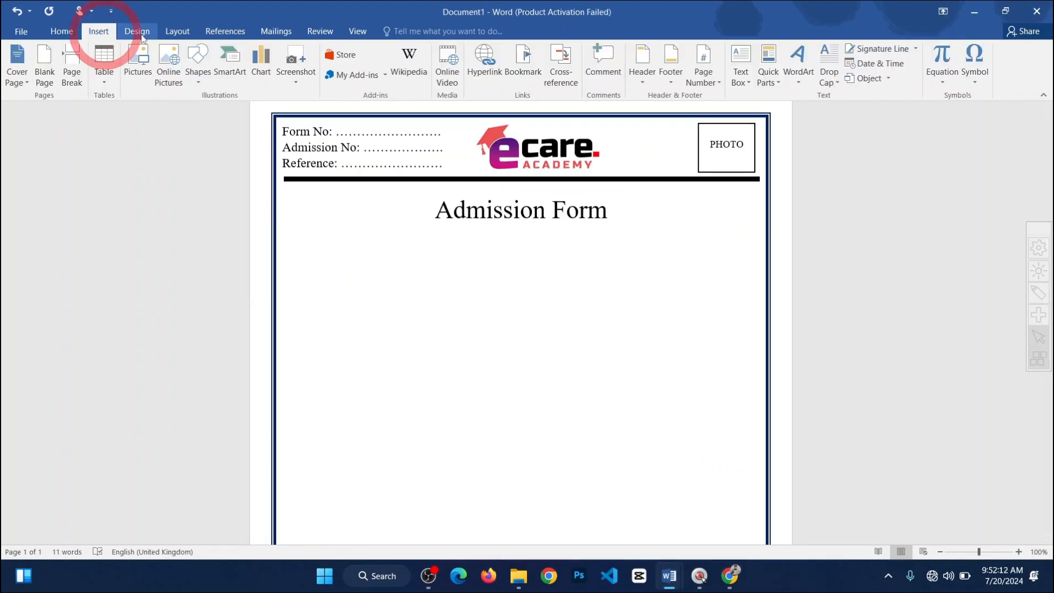
click(200, 65)
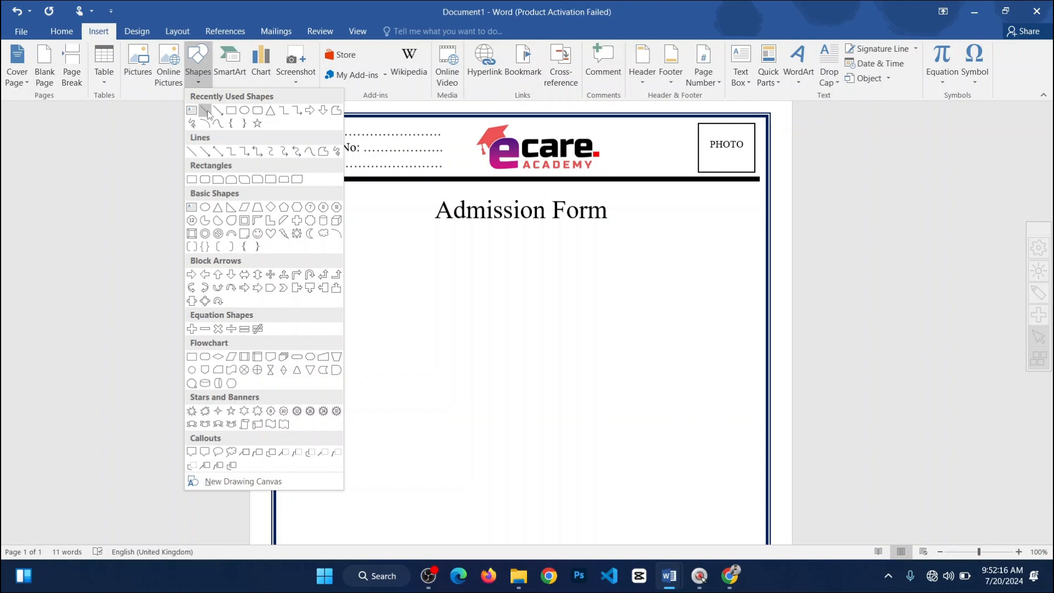
click(205, 111)
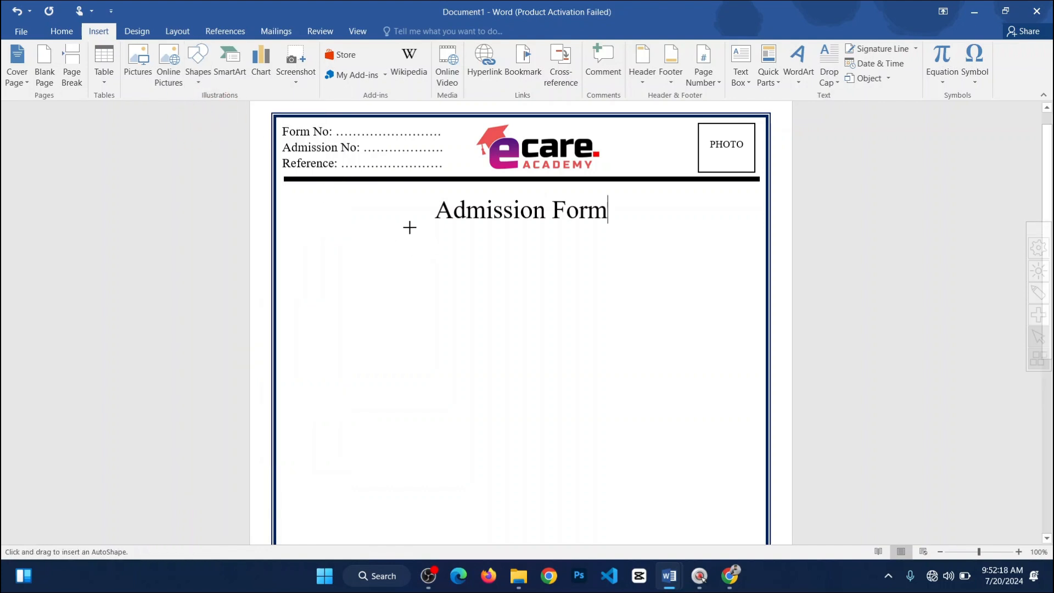
mouse_move(409, 227)
mouse_down()
mouse_move(569, 238)
mouse_move(634, 226)
mouse_up()
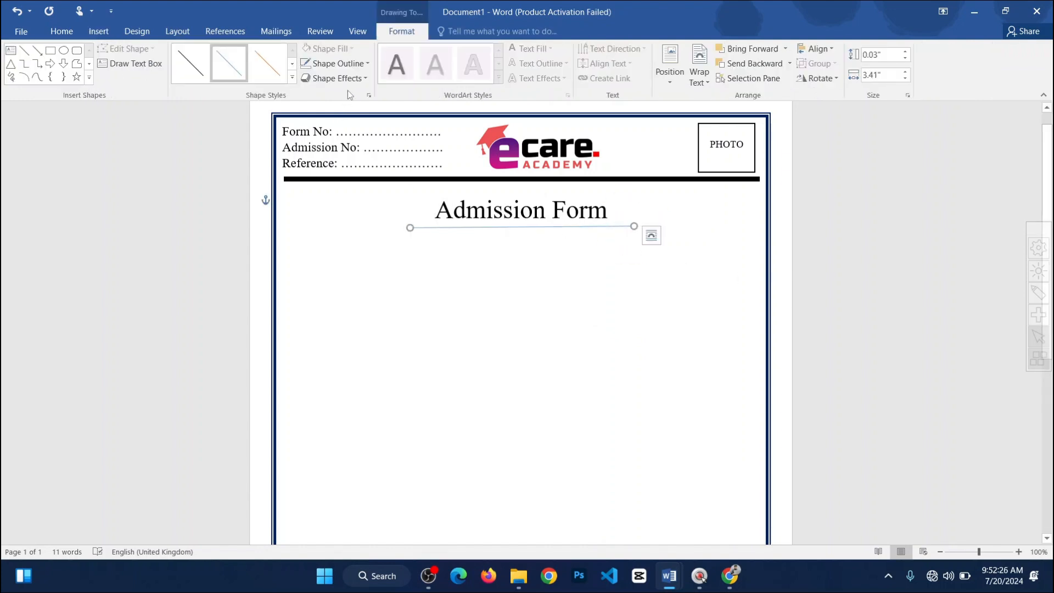
click(362, 63)
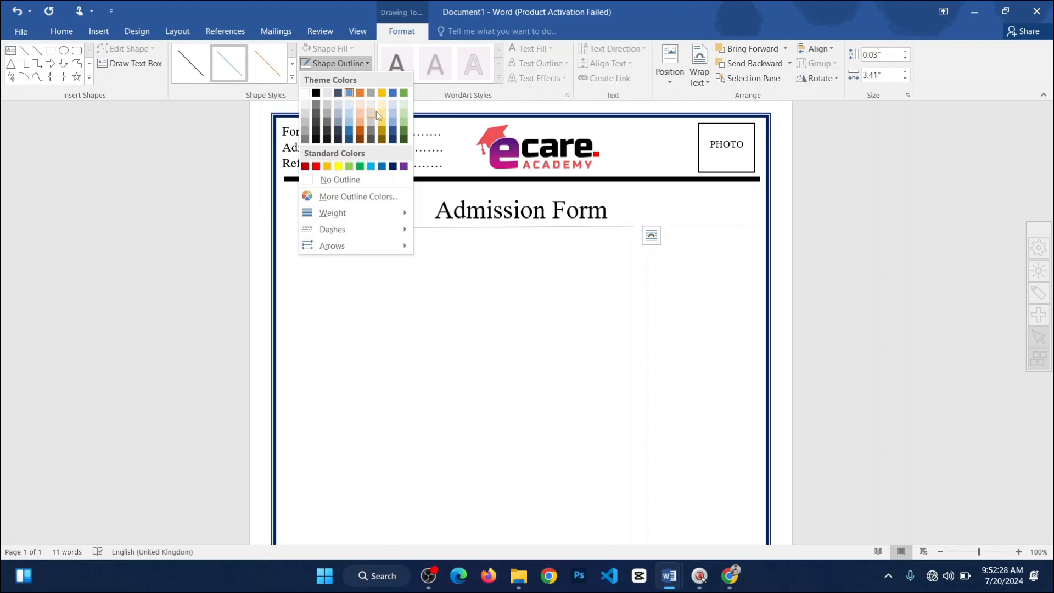
click(406, 122)
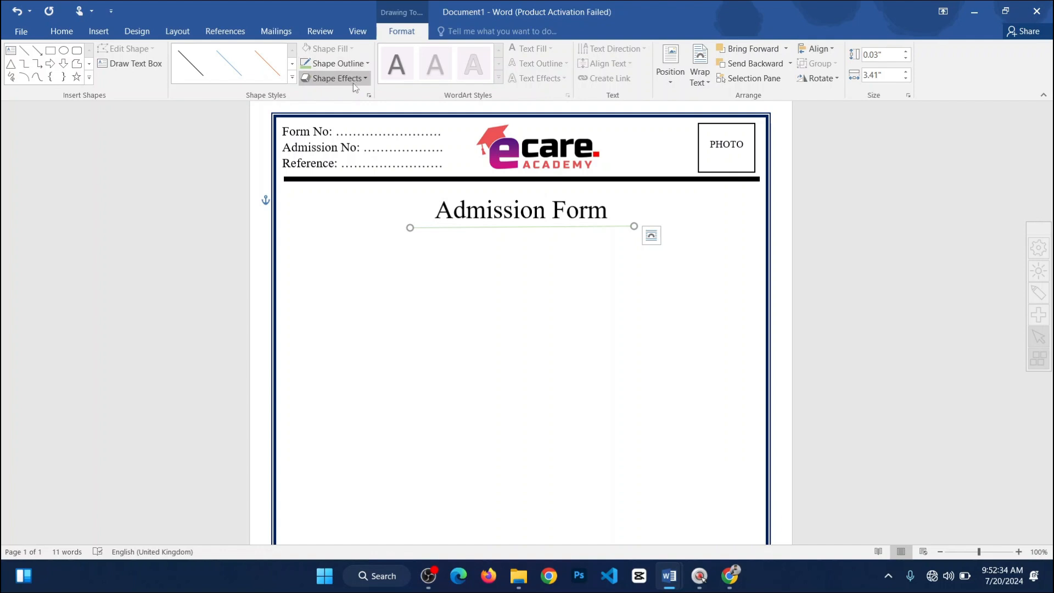
Step: Set the weight of the green line under the Admission Form title to 1 pt
click(343, 65)
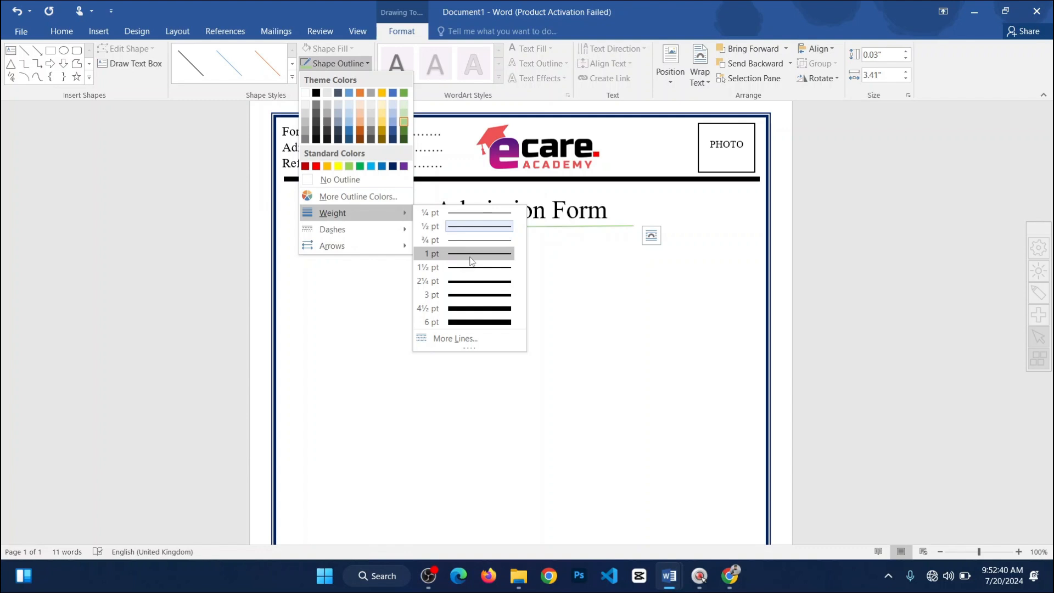
click(470, 253)
click(548, 266)
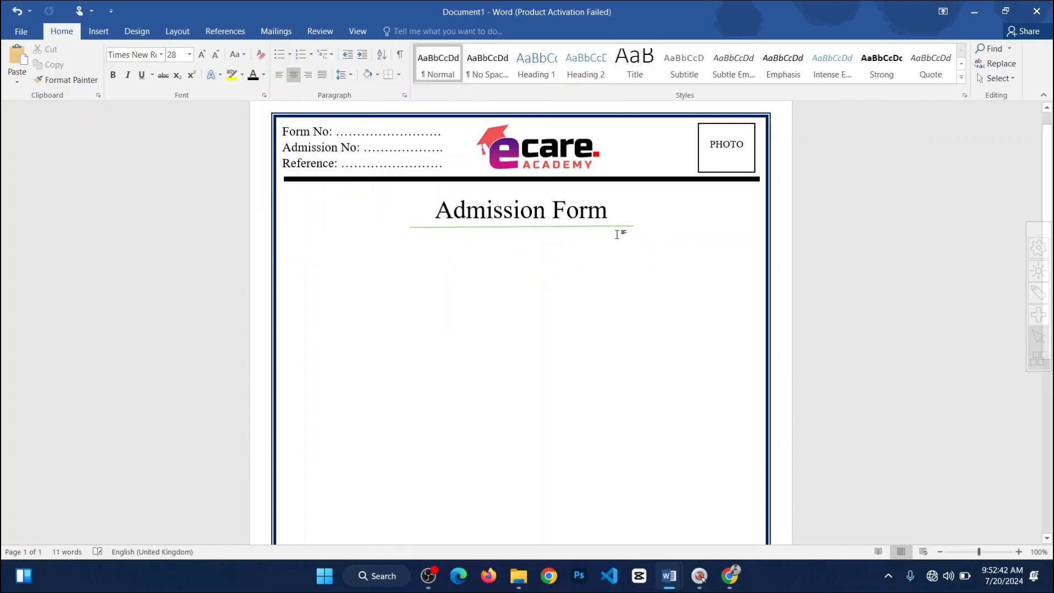
Step: Start a left-aligned line below the Admission Form title, set its font size to 14, and leave one blank line
click(639, 216)
key(Return)
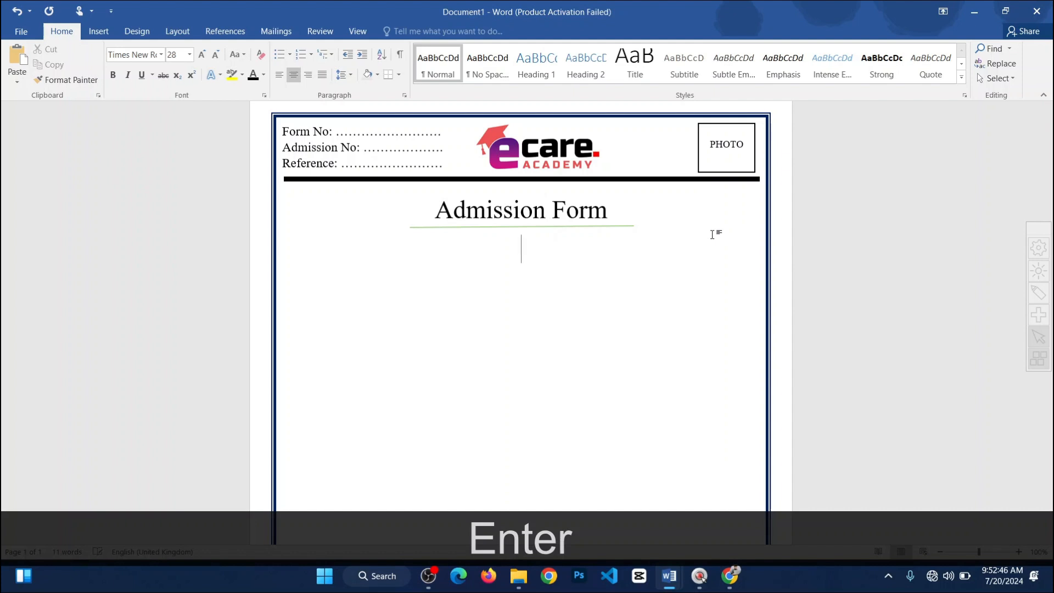
key(BackSpace)
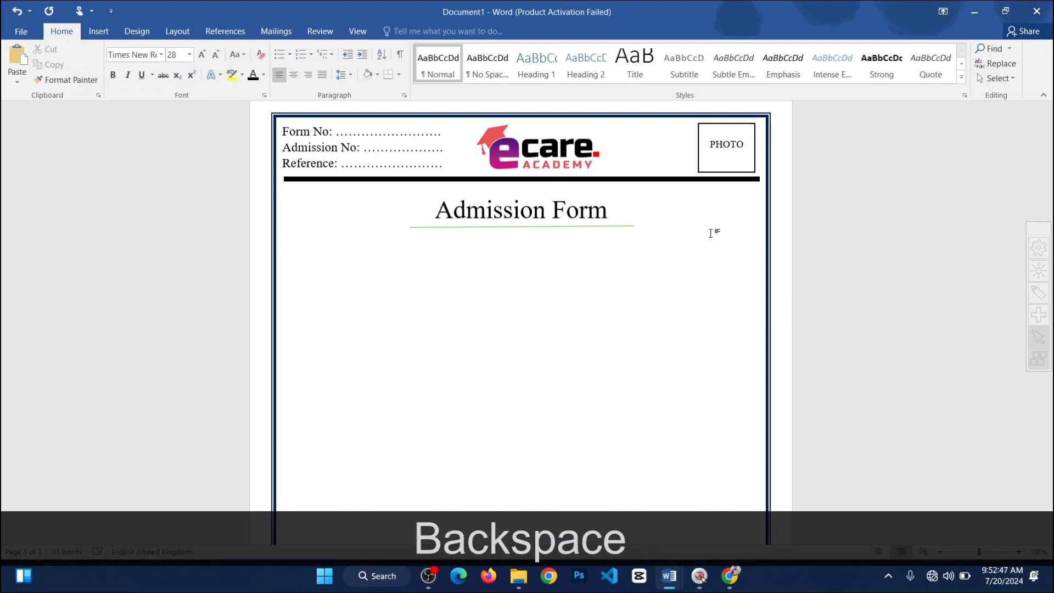
click(189, 55)
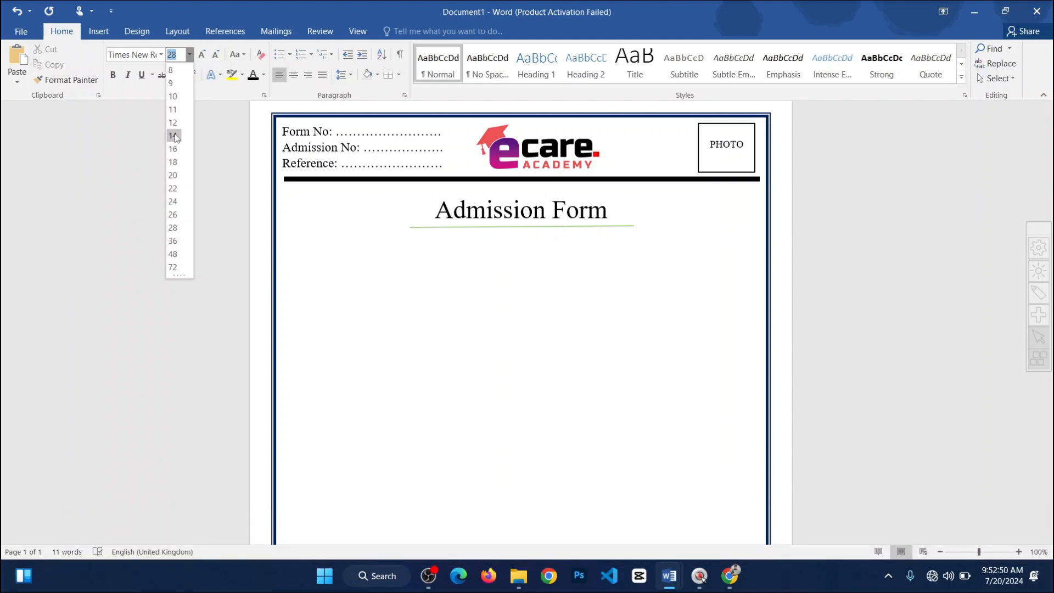
click(172, 136)
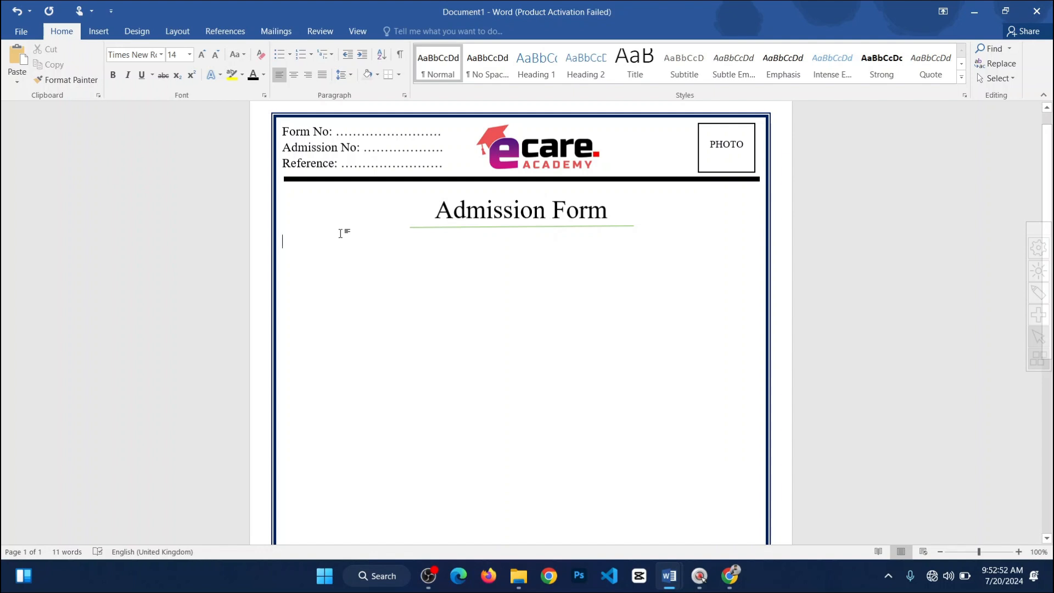
key(Return)
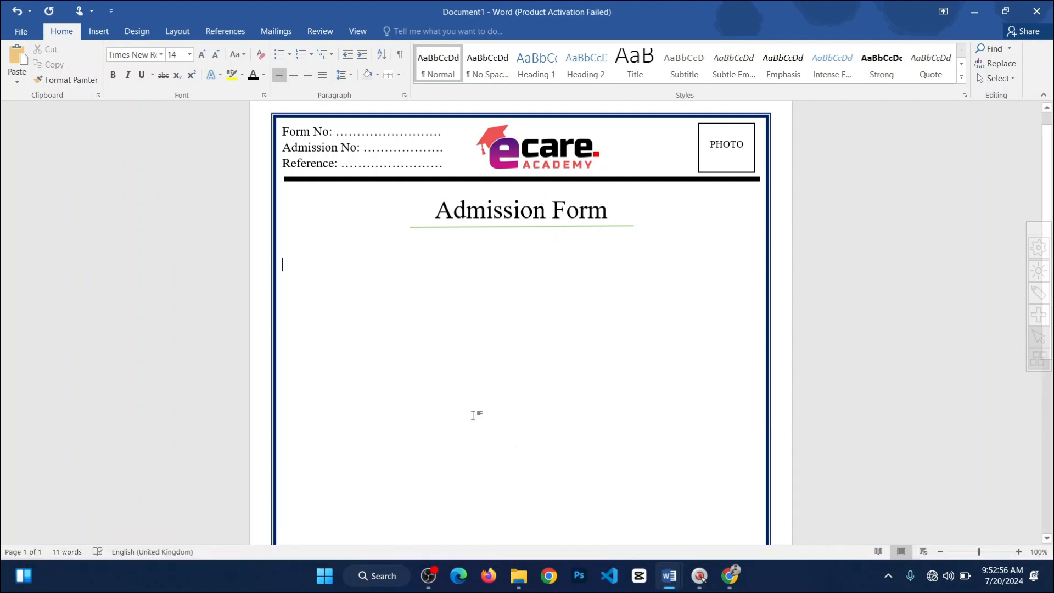
Step: Check the student profile section in the From No document and return to Document1
mouse_move(665, 582)
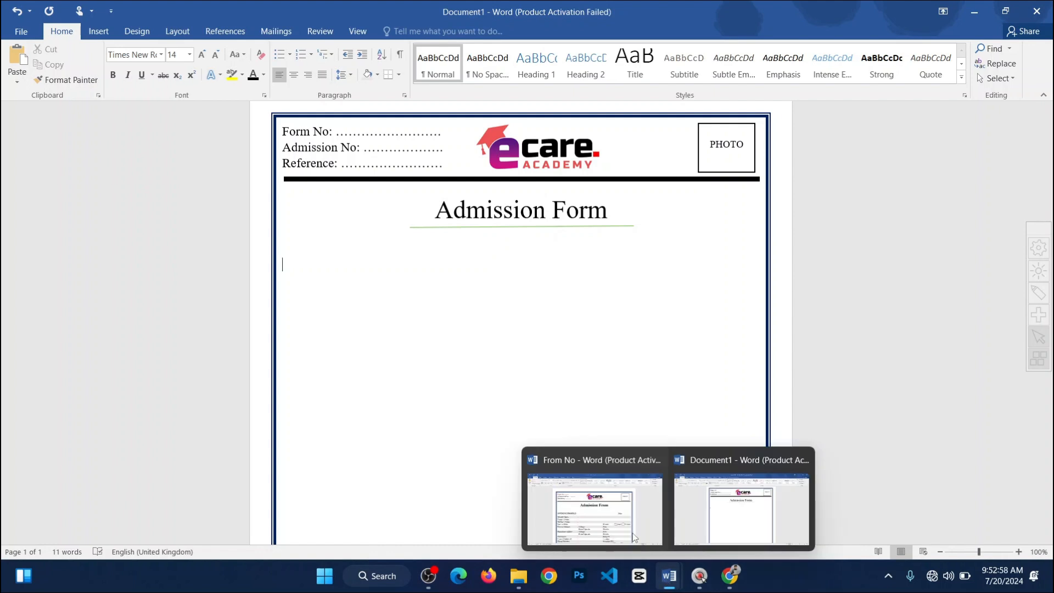
click(599, 505)
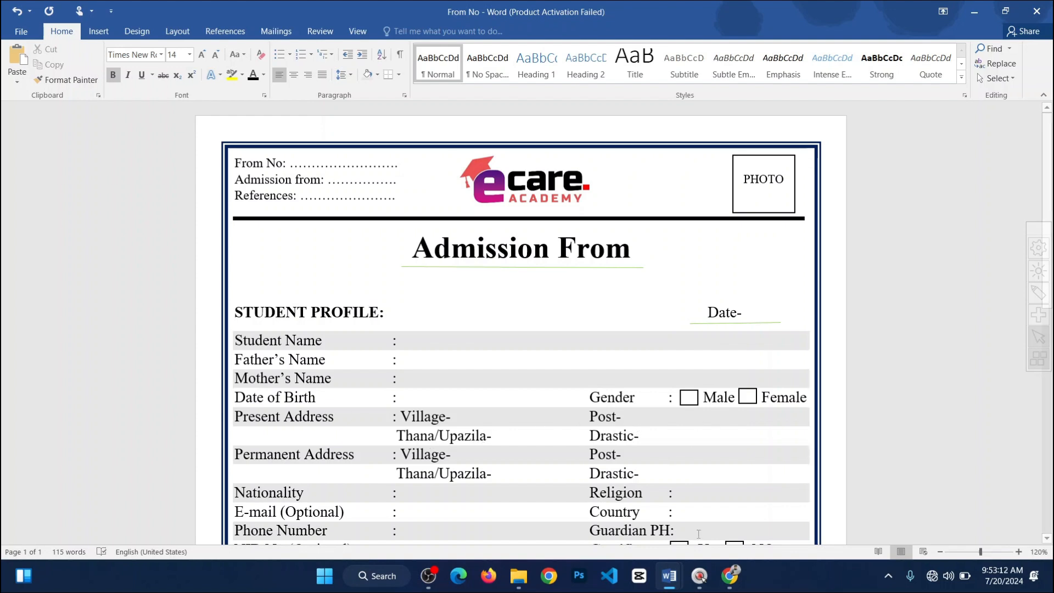
mouse_move(677, 587)
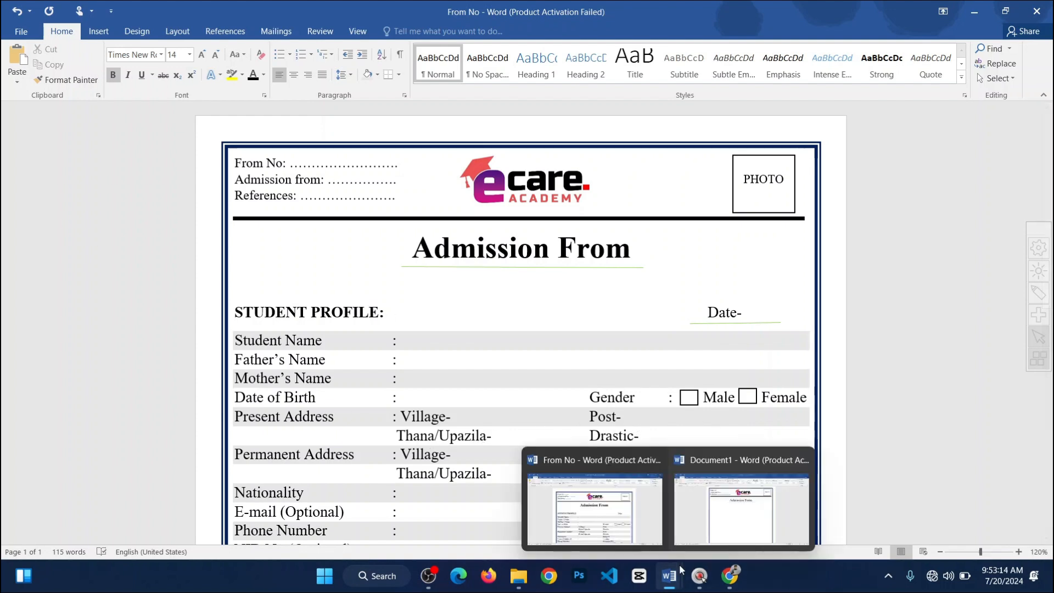
click(717, 517)
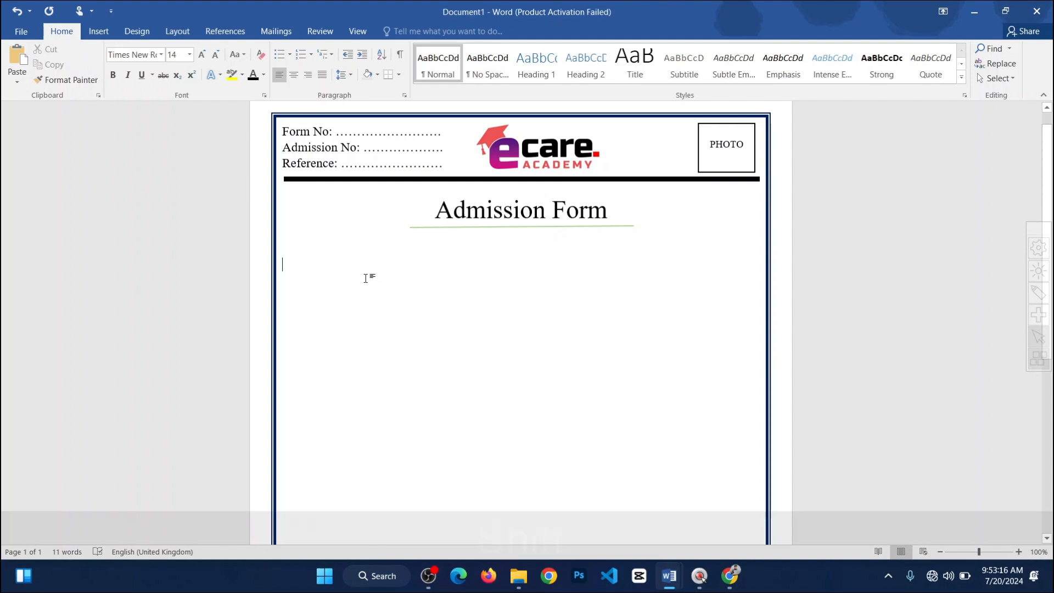
text(Stud)
key(BackSpace)
key(BackSpace)
key(BackSpace)
key(BackSpace)
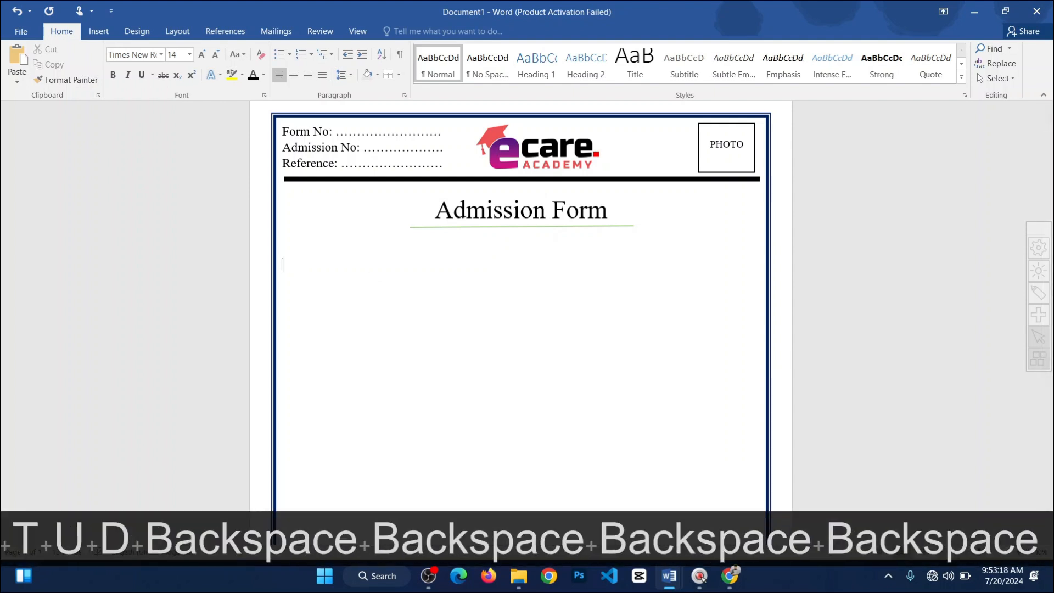
Step: Enter the heading STUDENT PROFILE: in capitals below the title and make it bold
key(Caps_Lock)
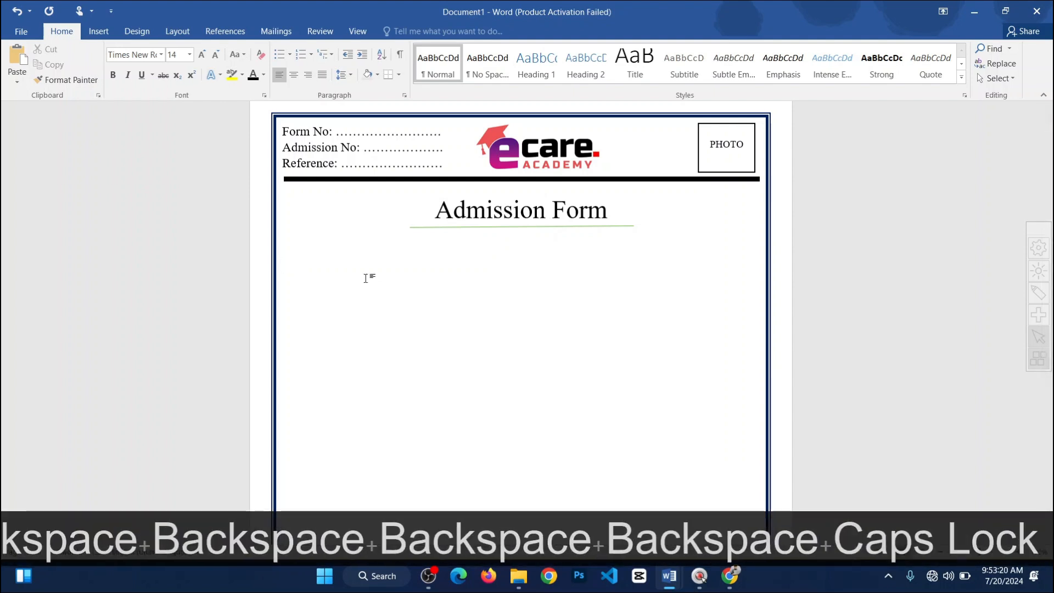
text(STUDENT)
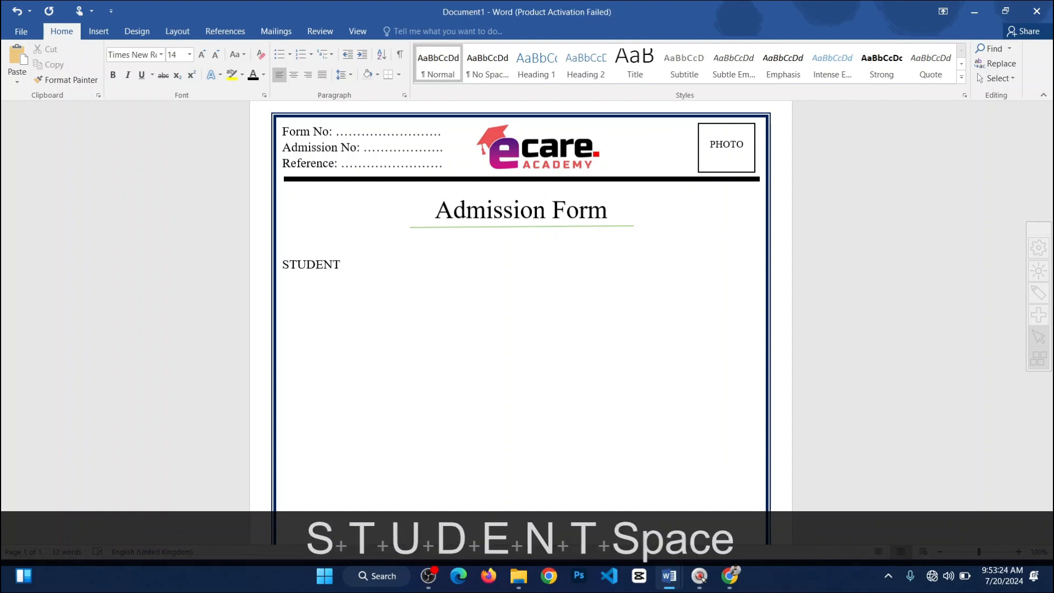
text( PROFILE)
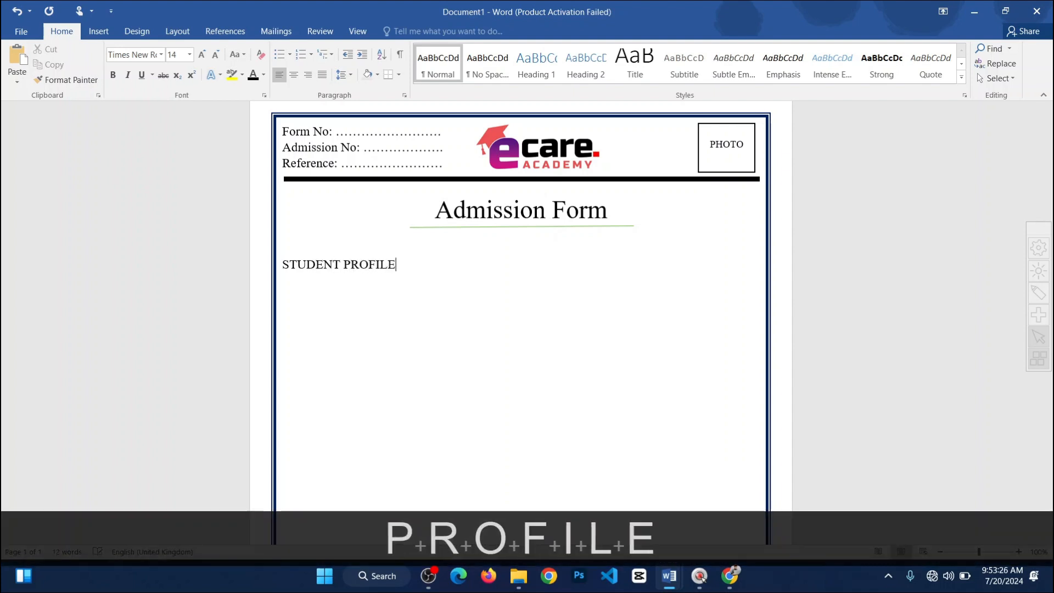
text(:)
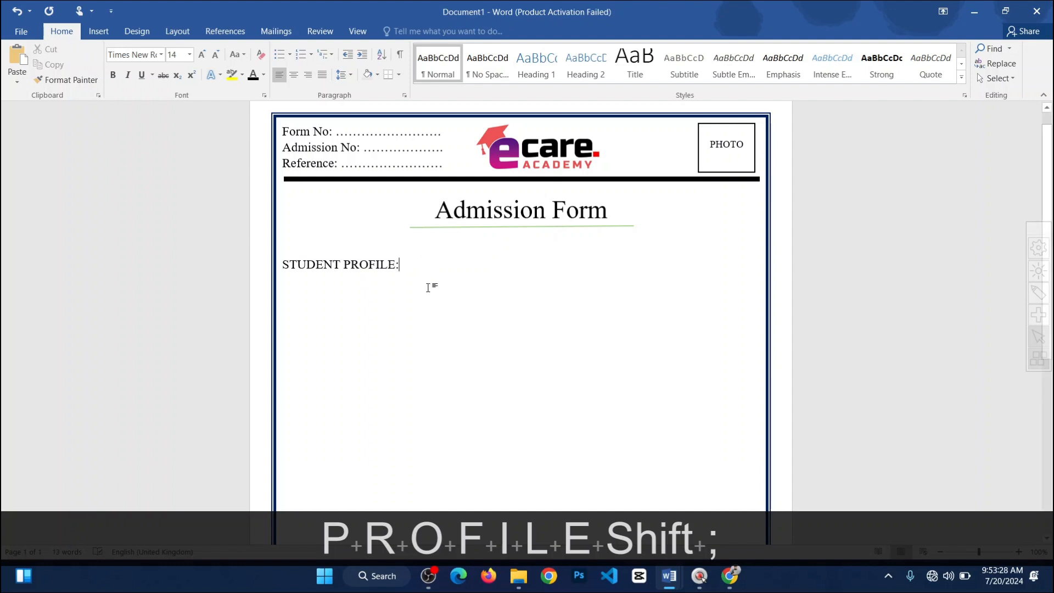
drag(275, 264, 275, 250)
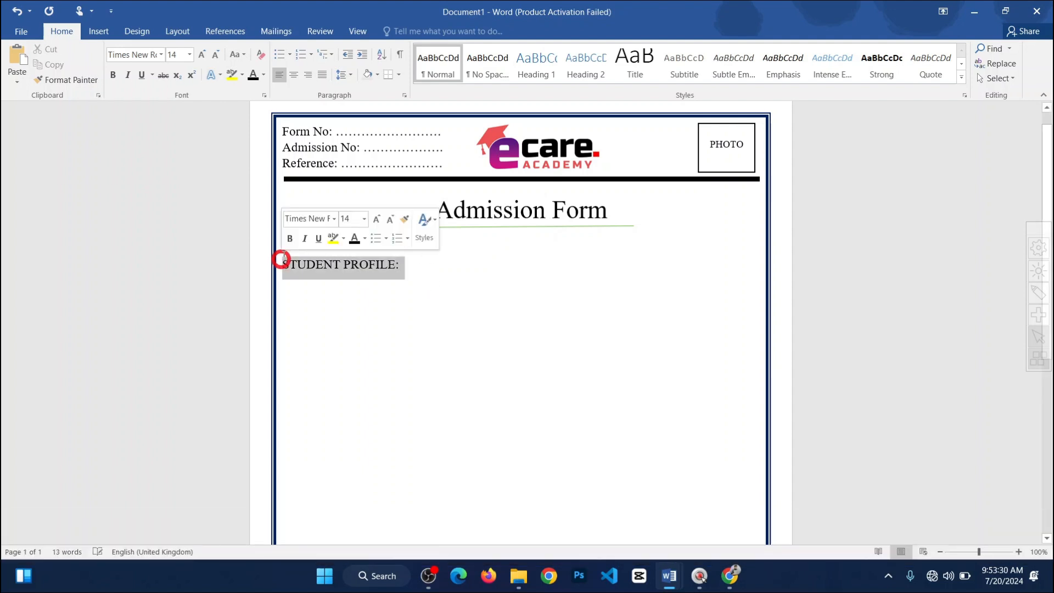
click(111, 75)
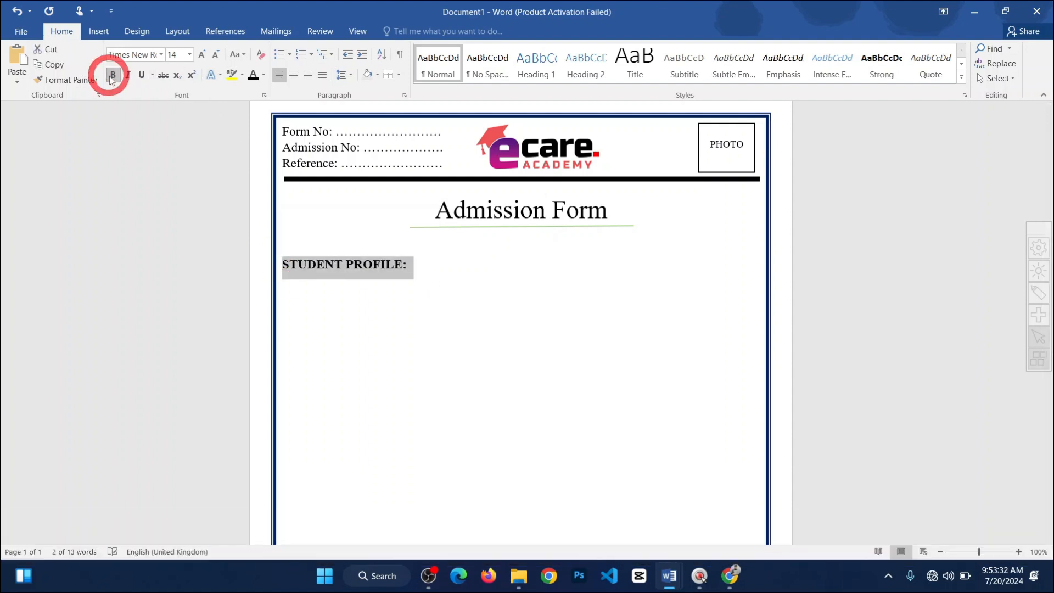
Step: Add the non-bold label Date- on the STUDENT PROFILE line, tabbed across towards the right edge of the page
click(437, 267)
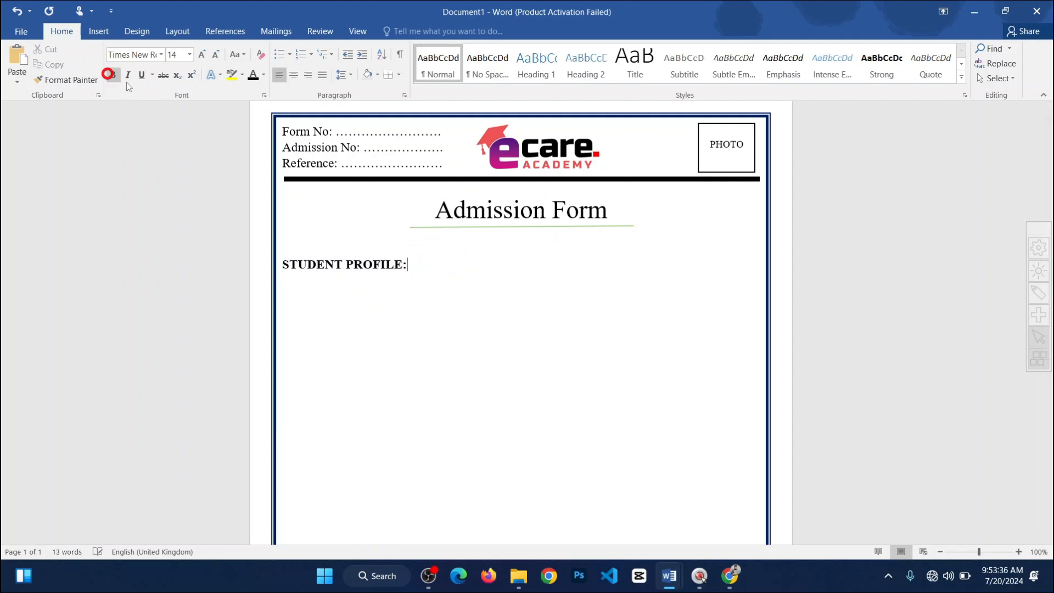
key(Tab)
key(Tab)
key(Tab)
key(Tab)
key(Tab)
key(Tab)
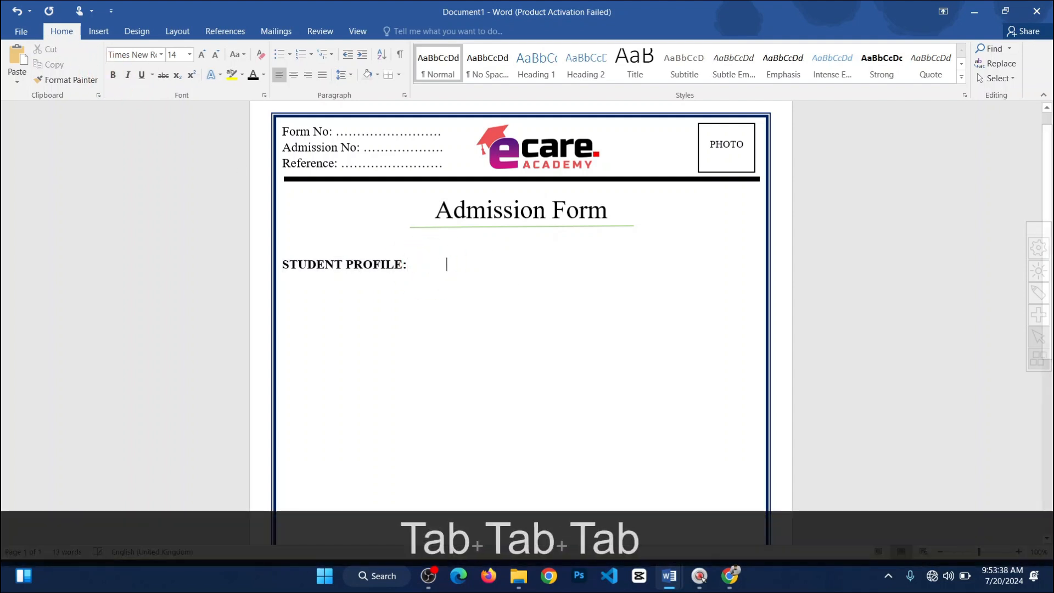
key(Tab)
key(Tab)
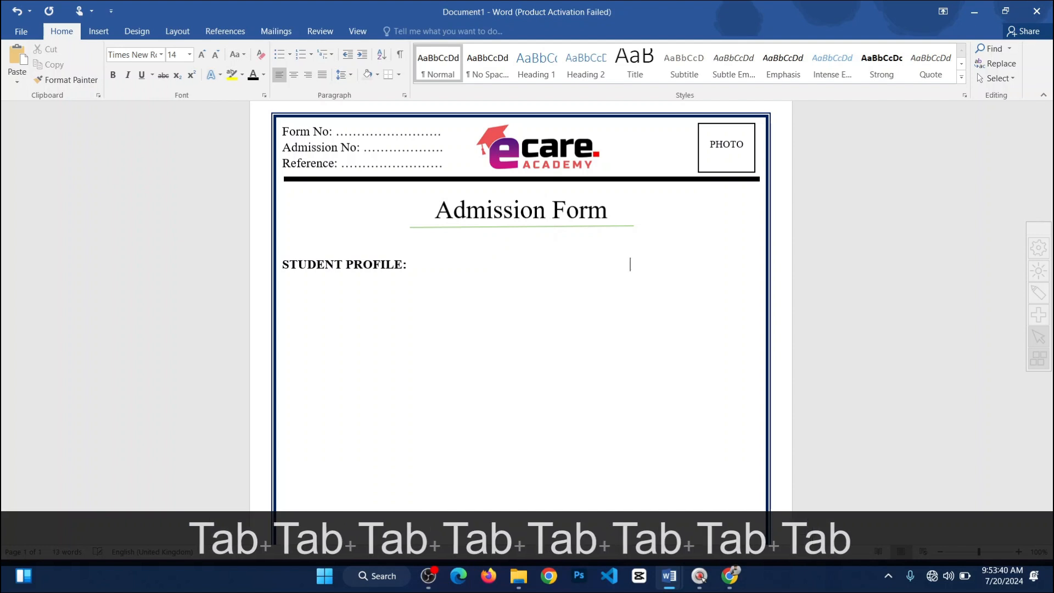
key(Tab)
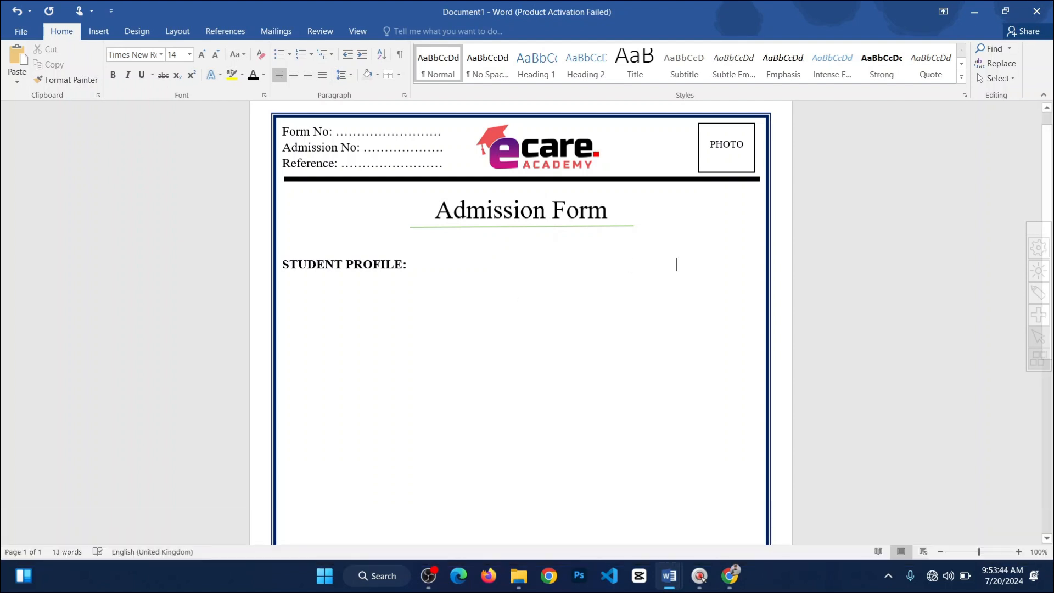
key(shift)
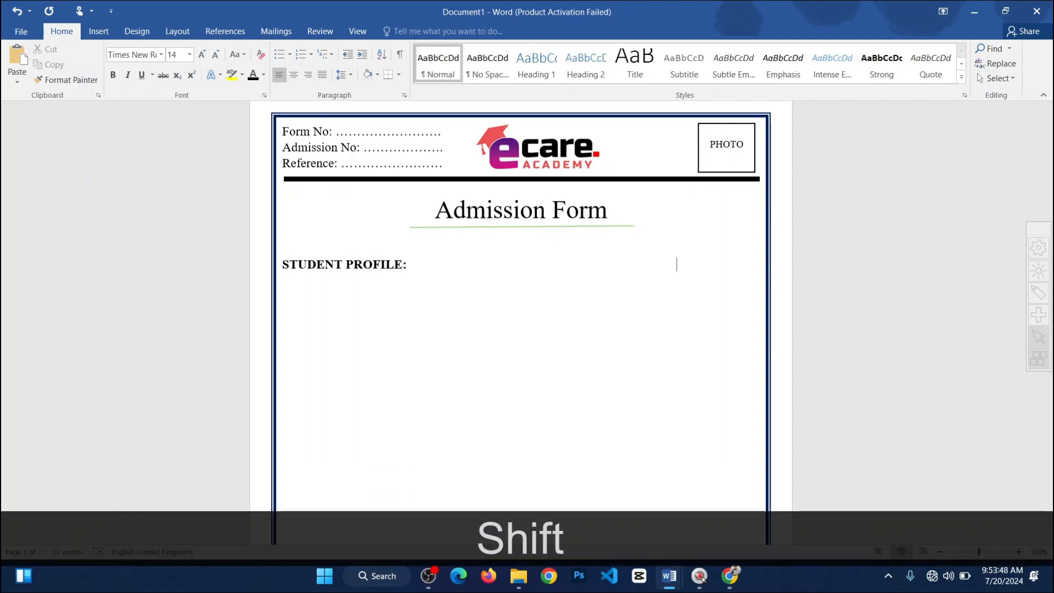
key(Caps_Lock)
key(shift)
text(Date)
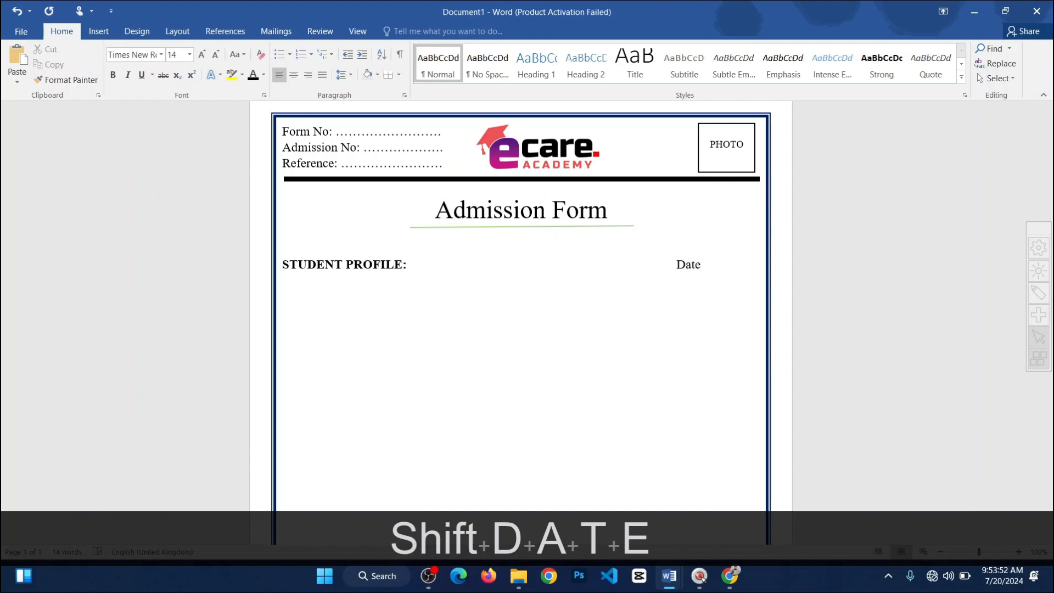
text(-)
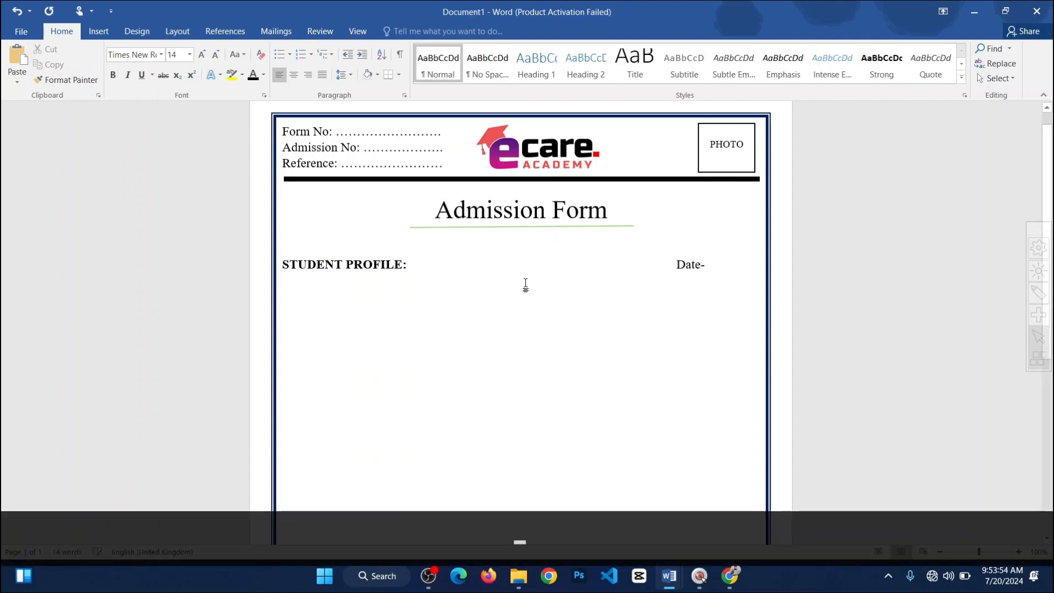
Step: Copy the green title underline to just below the Date- label and shorten it to start slightly before the label
drag(575, 229, 656, 256)
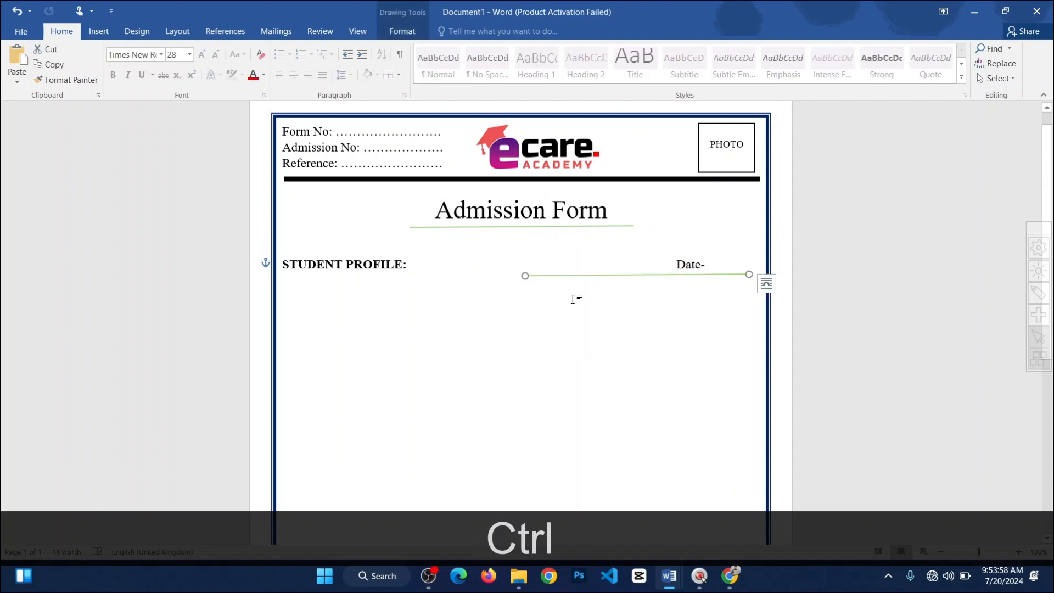
click(583, 277)
click(534, 275)
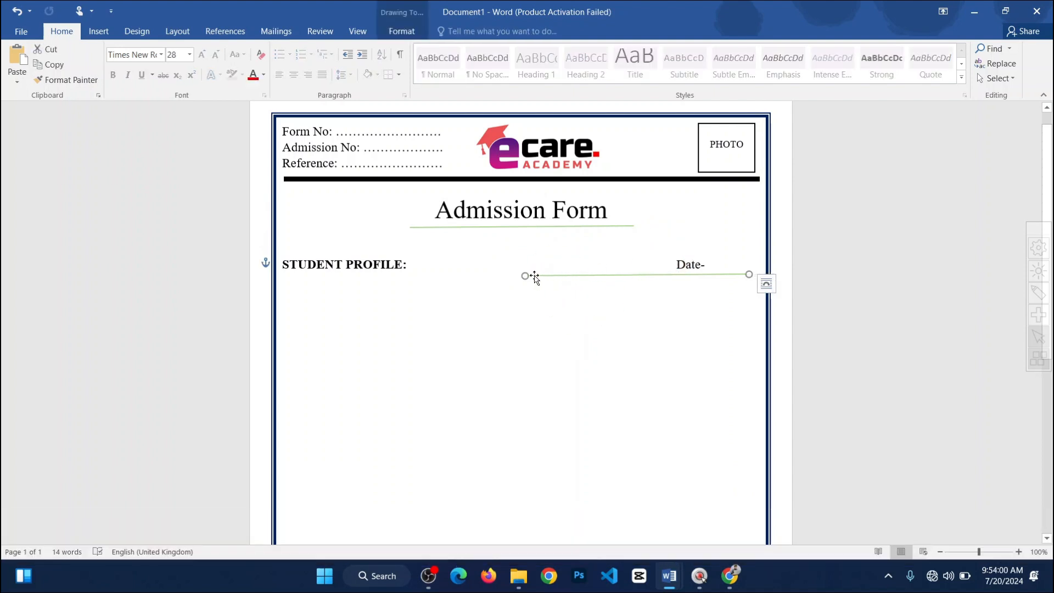
drag(524, 275, 653, 275)
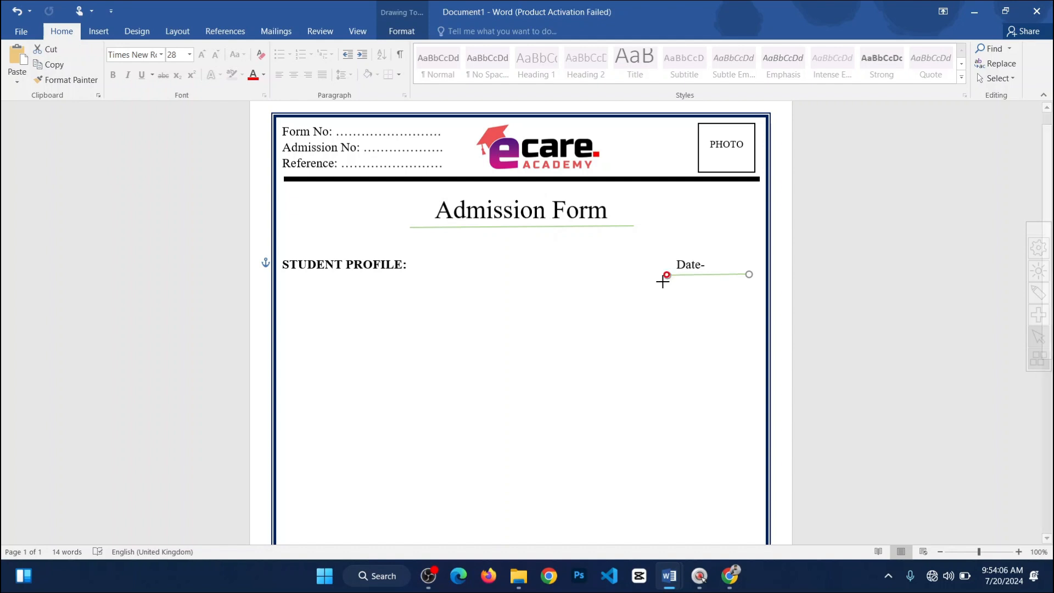
click(663, 327)
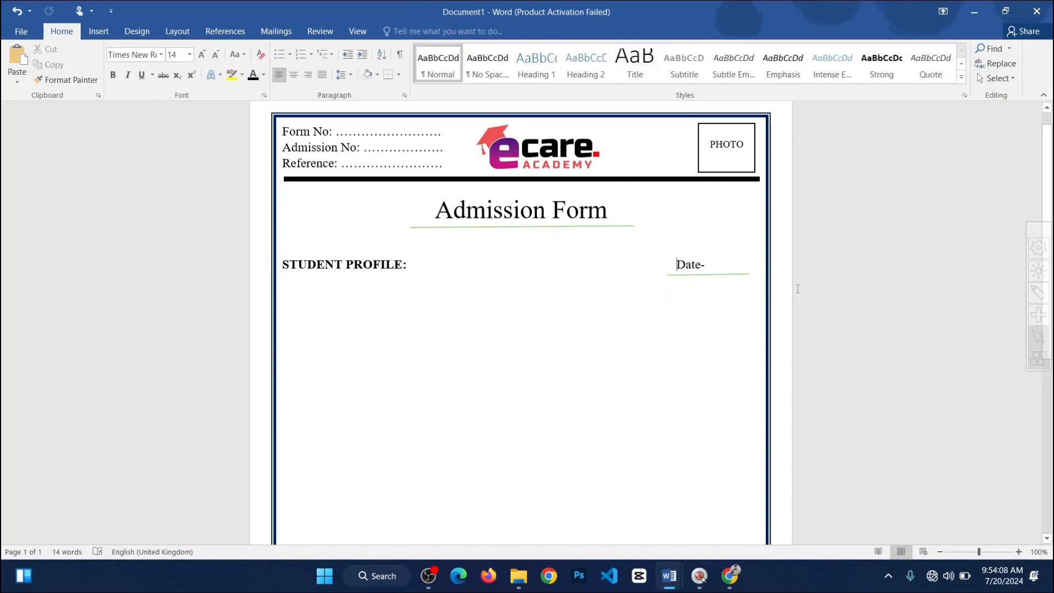
Step: Add the field labels Student Name: and Father's Name: on separate lines below the STUDENT PROFILE heading
click(710, 267)
key(Return)
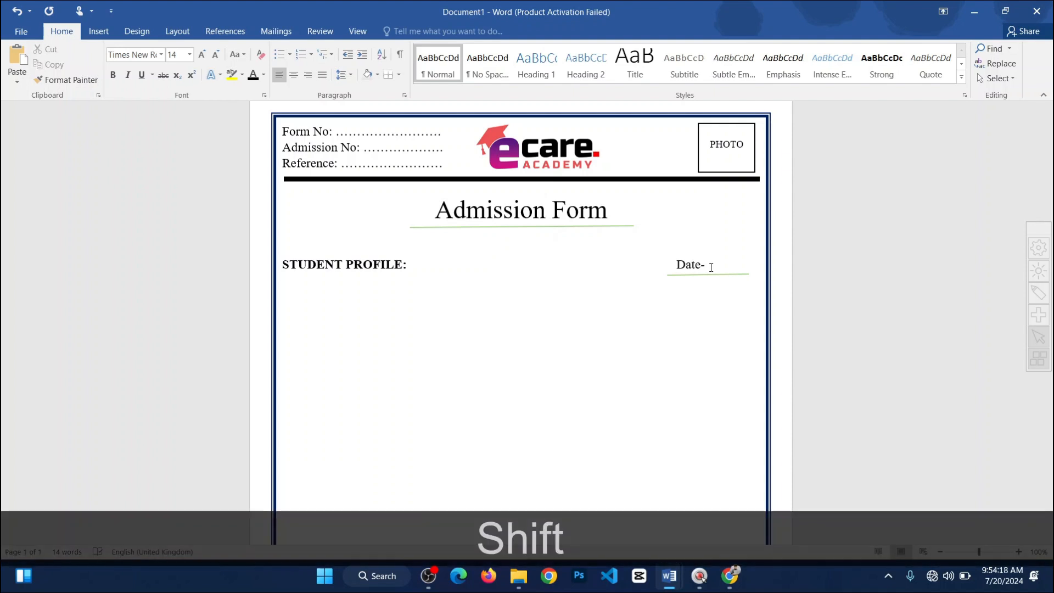
text(Stud)
text(net Name)
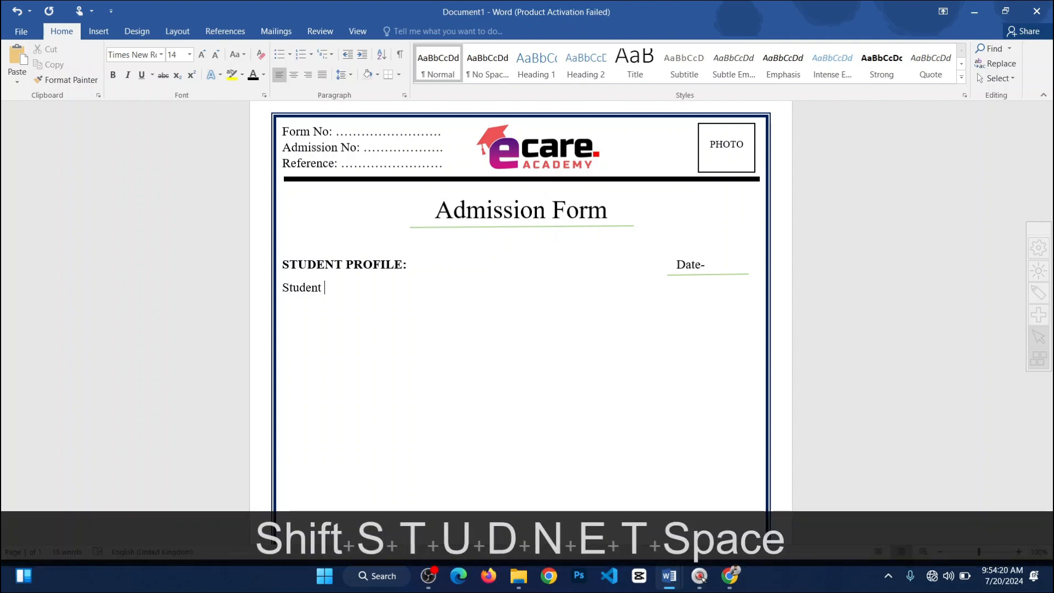
key(BackSpace)
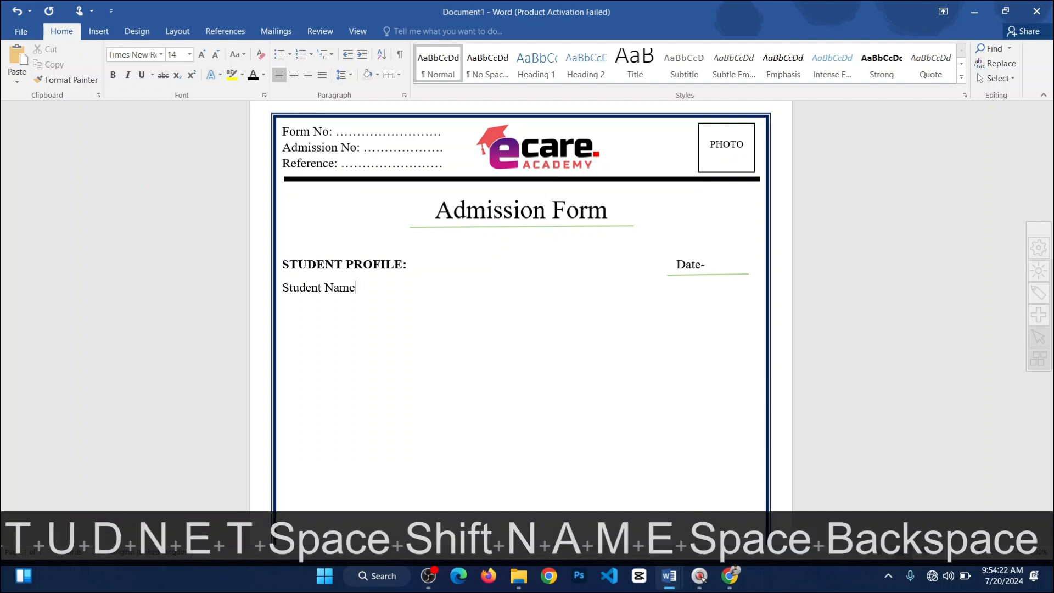
text(:)
key(Return)
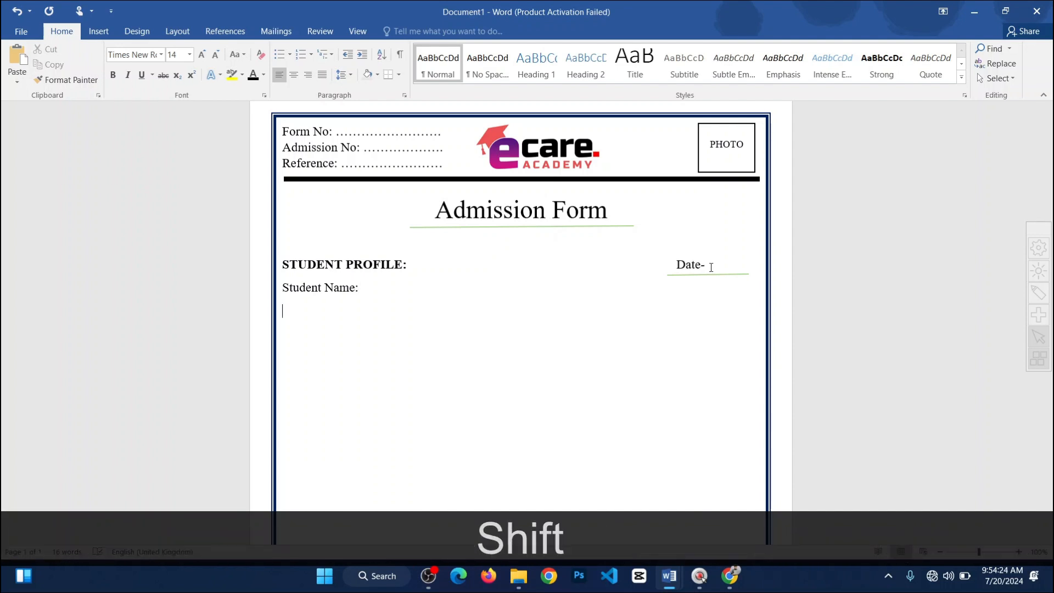
text(Father)
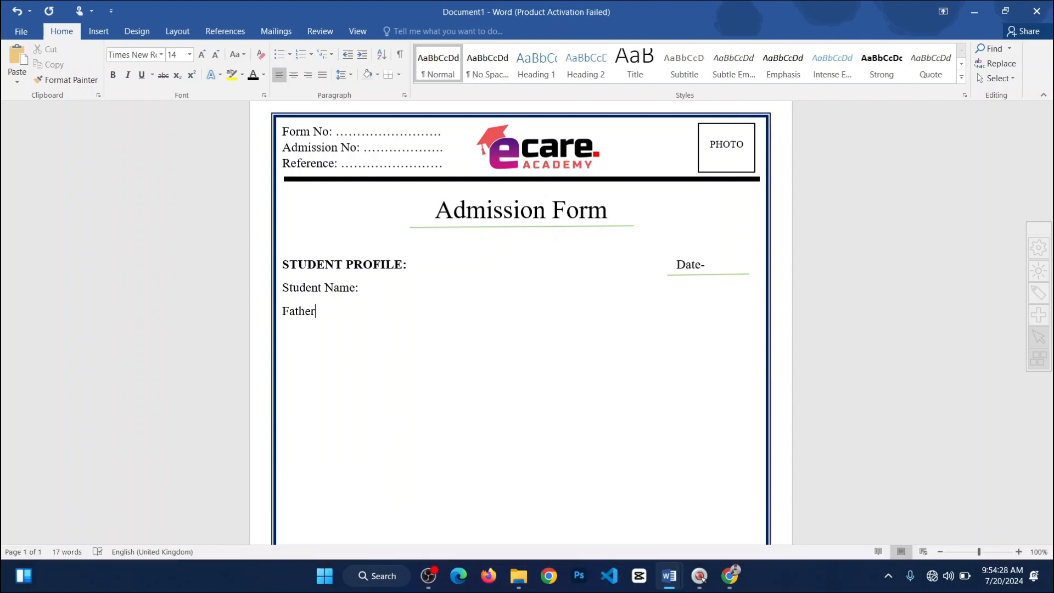
text('s Name:)
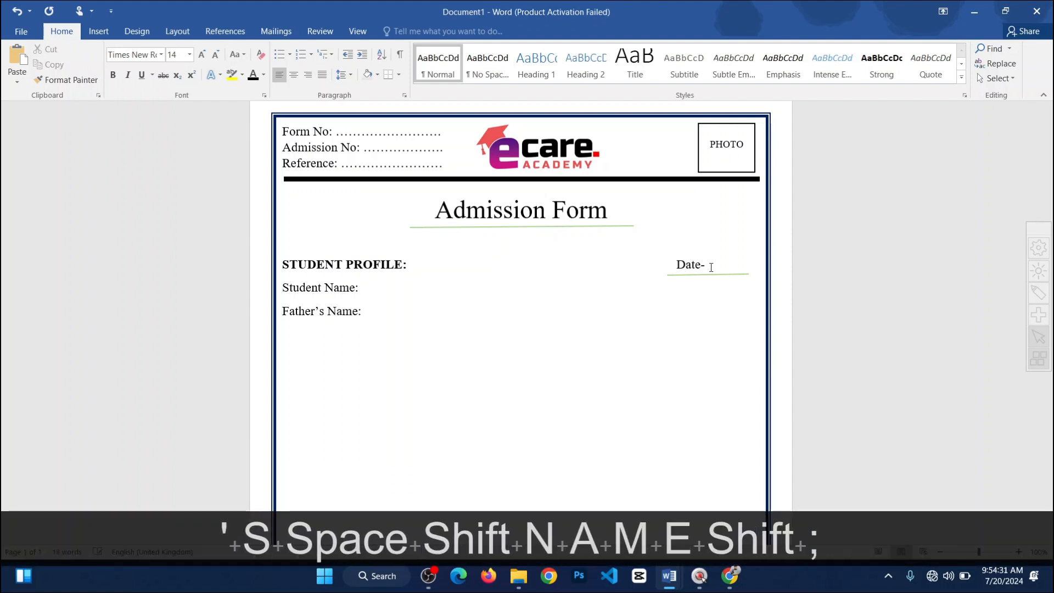
Step: Add the field label Mother's Name: on its own line below Father's Name: and start a new line
key(Return)
text(<pthe)
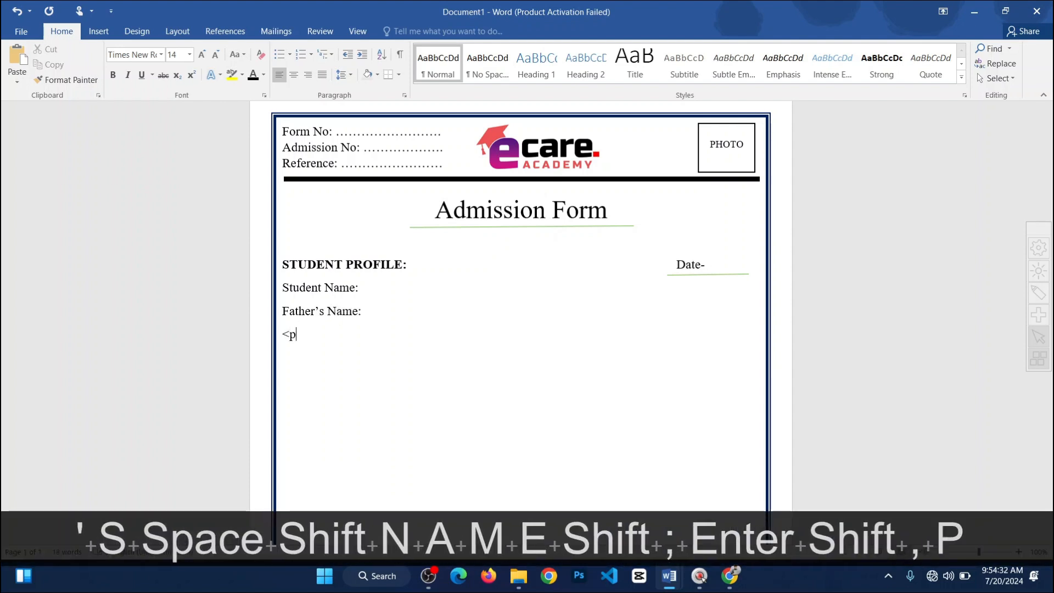
key(BackSpace)
key(BackSpace)
key(BackSpace)
key(BackSpace)
key(BackSpace)
text(Mo)
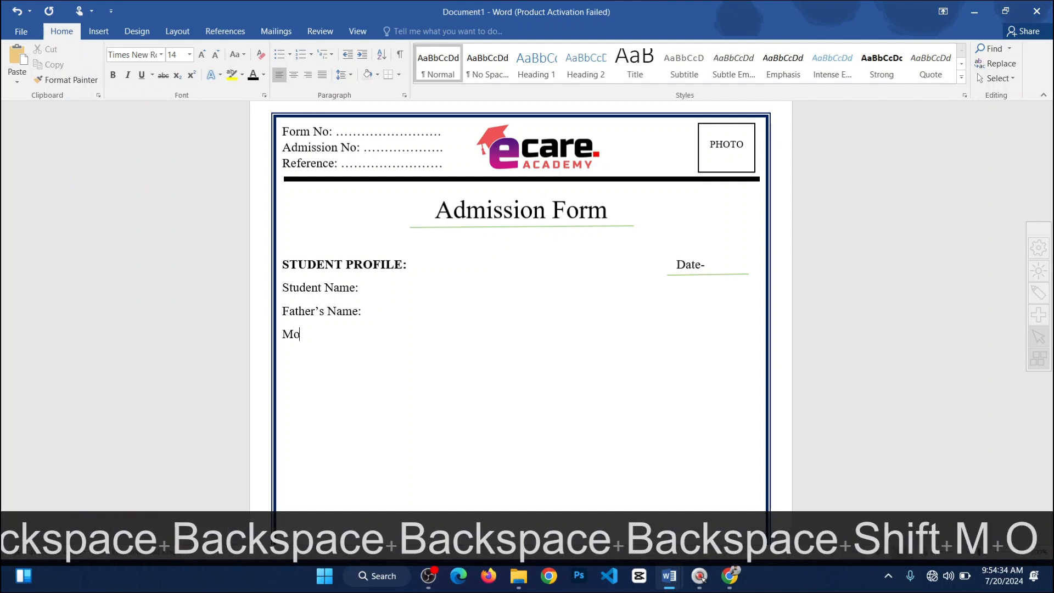
text(ther's )
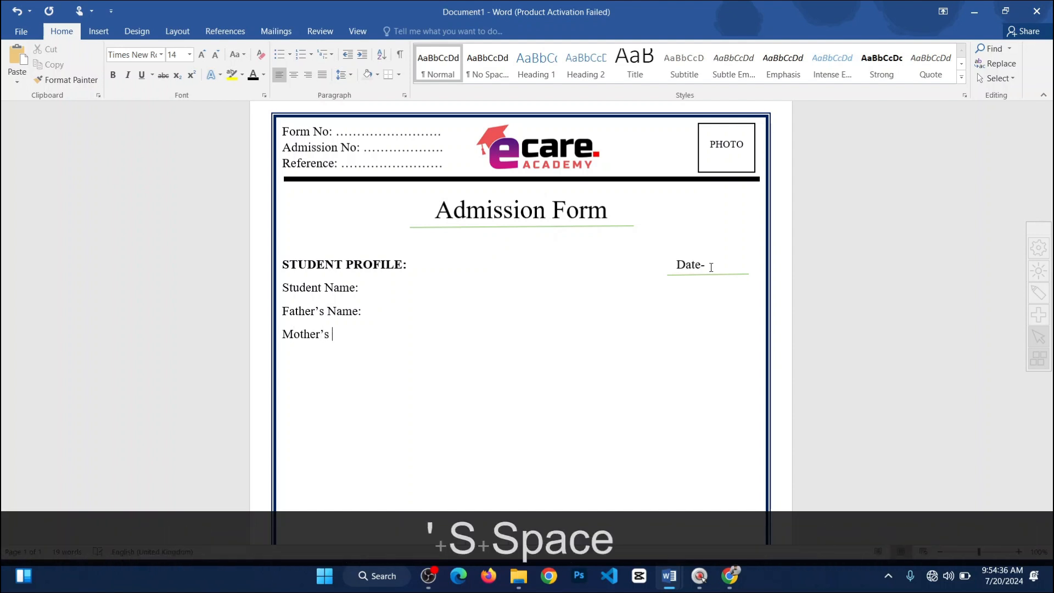
text(Name:)
key(Return)
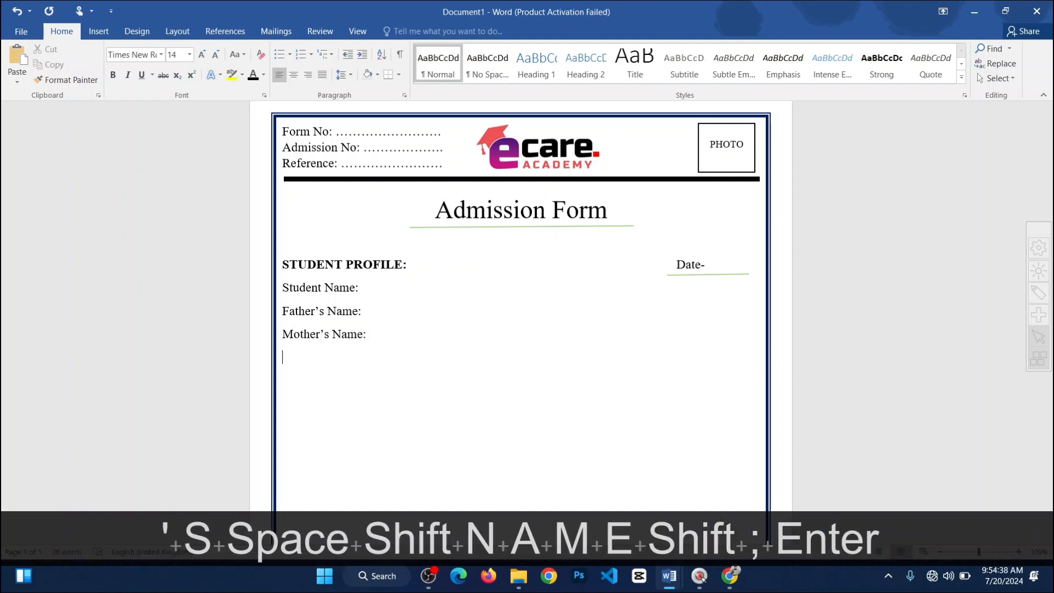
Step: Add the field label Date of Birth: on the line below Mother's Name:, correcting the spelling of Birth
text(Date)
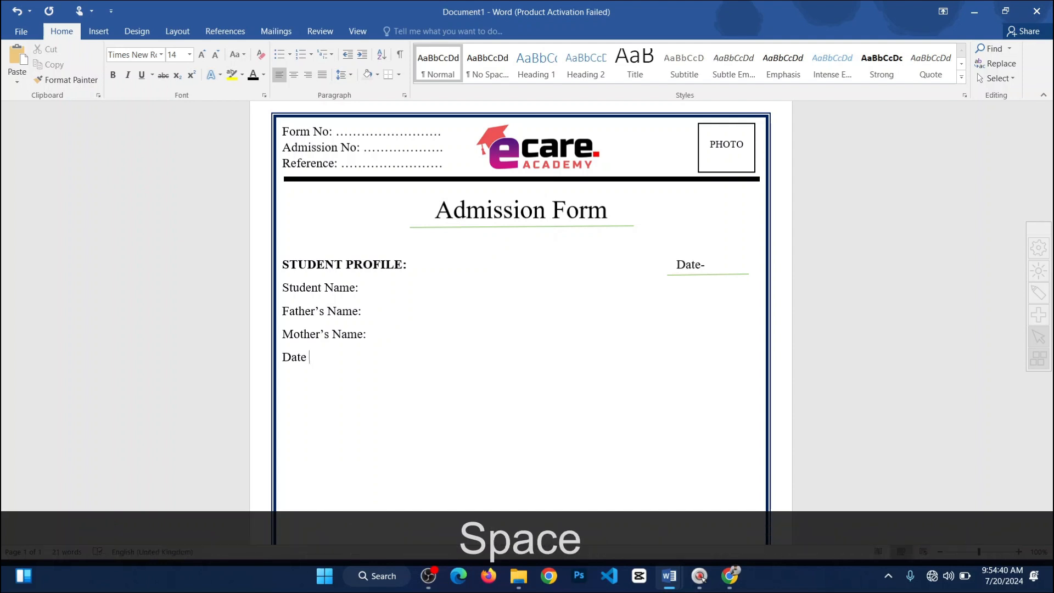
text( of Boirth)
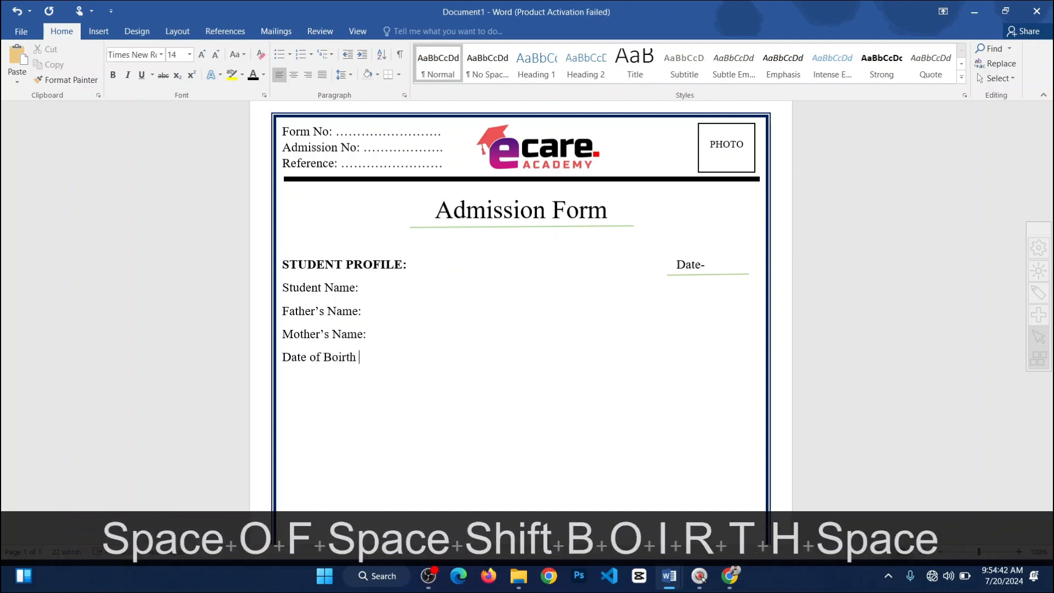
key(BackSpace)
key(BackSpace)
key(BackSpace)
key(BackSpace)
key(BackSpace)
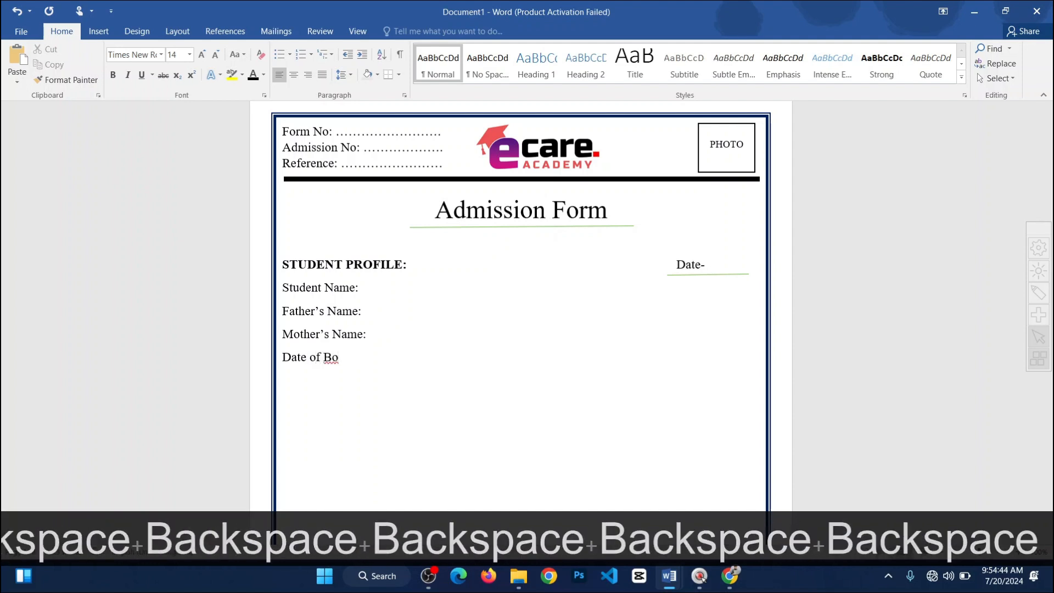
text(rth)
key(BackSpace)
key(BackSpace)
key(BackSpace)
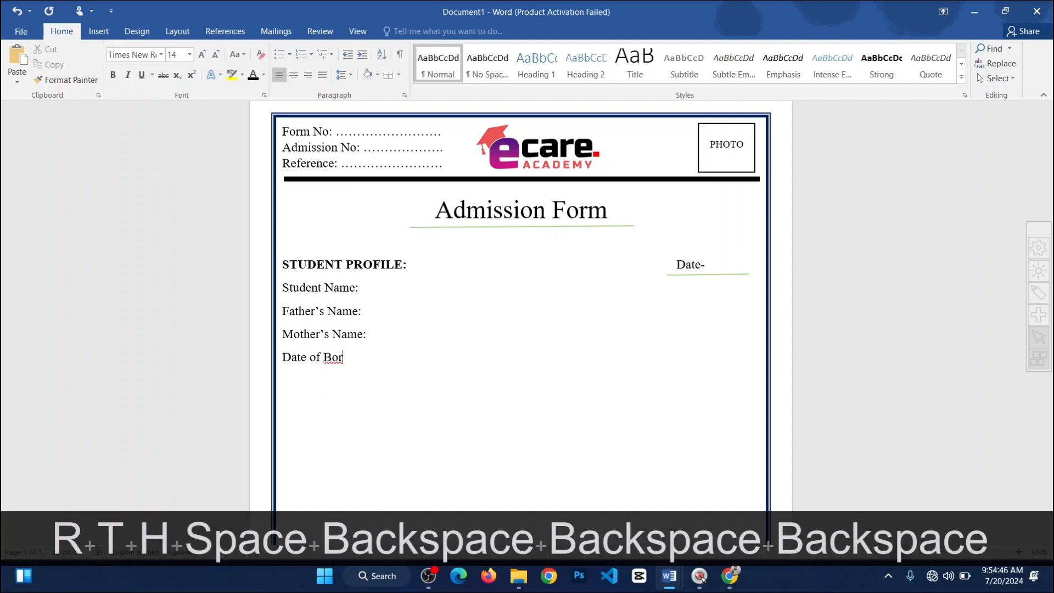
key(BackSpace)
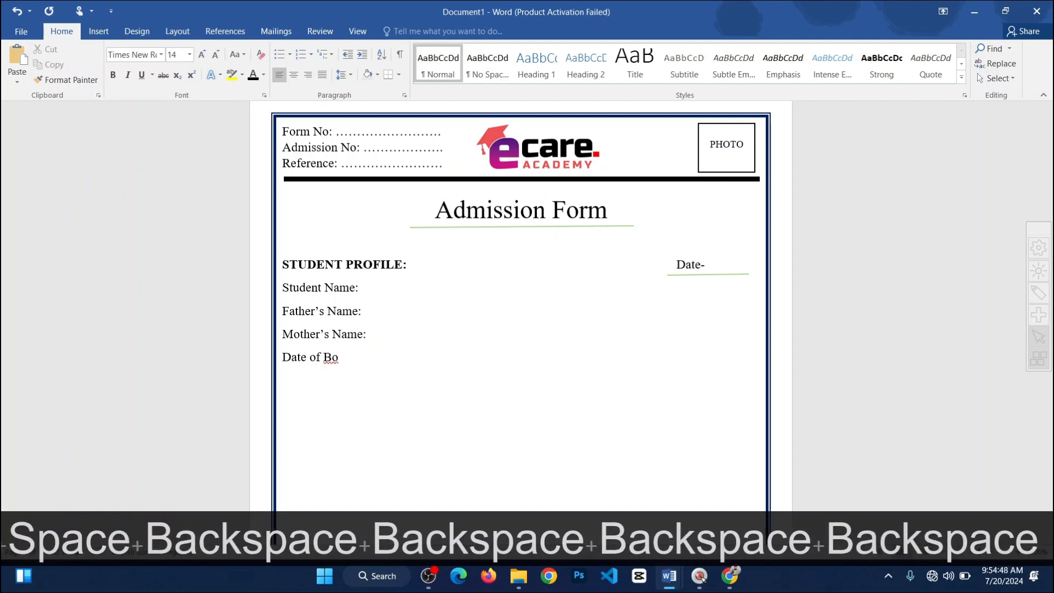
key(BackSpace)
text(ith)
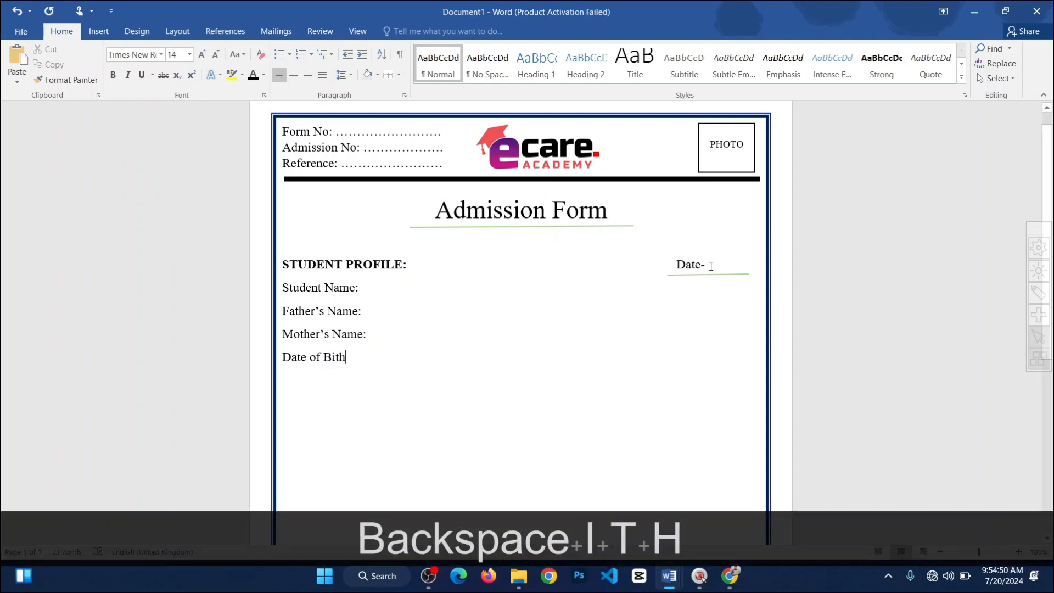
key(BackSpace)
key(BackSpace)
key(BackSpace)
text(rth)
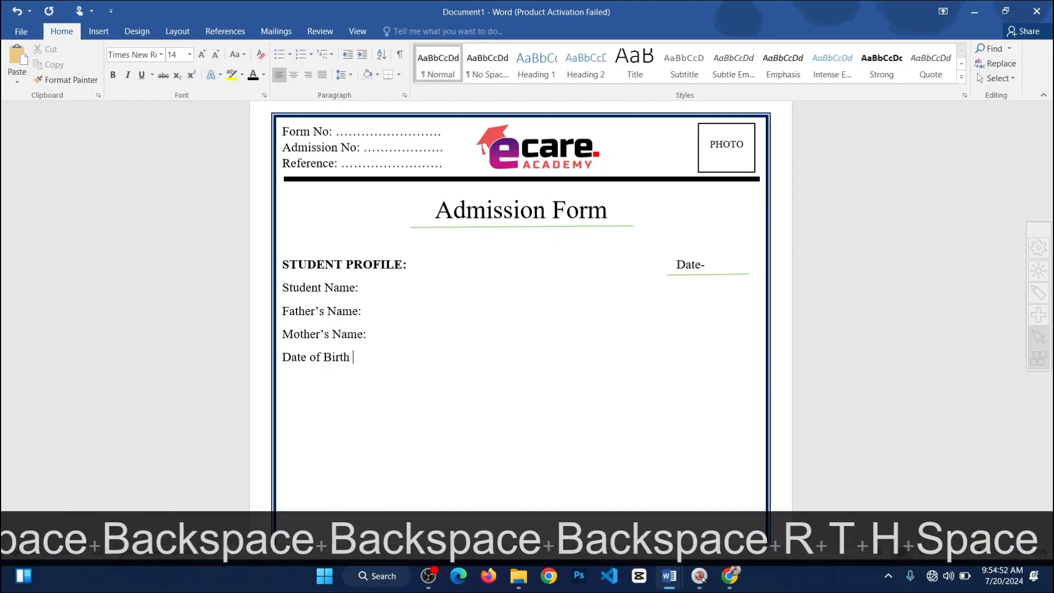
key(BackSpace)
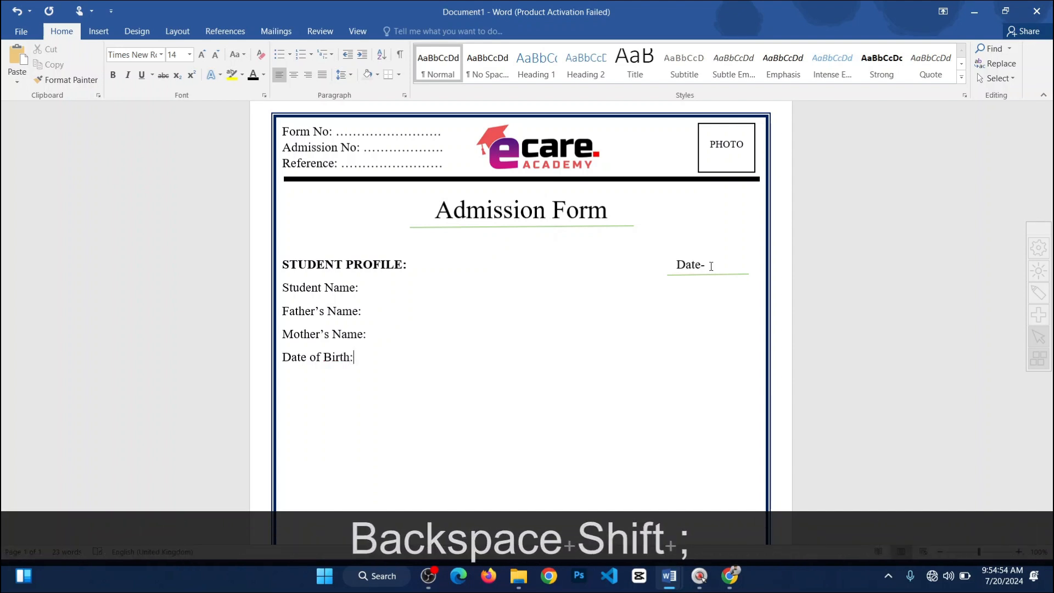
Step: Examine the student profile fields and their colon alignment in the From No reference document, and return to Document1
mouse_move(669, 576)
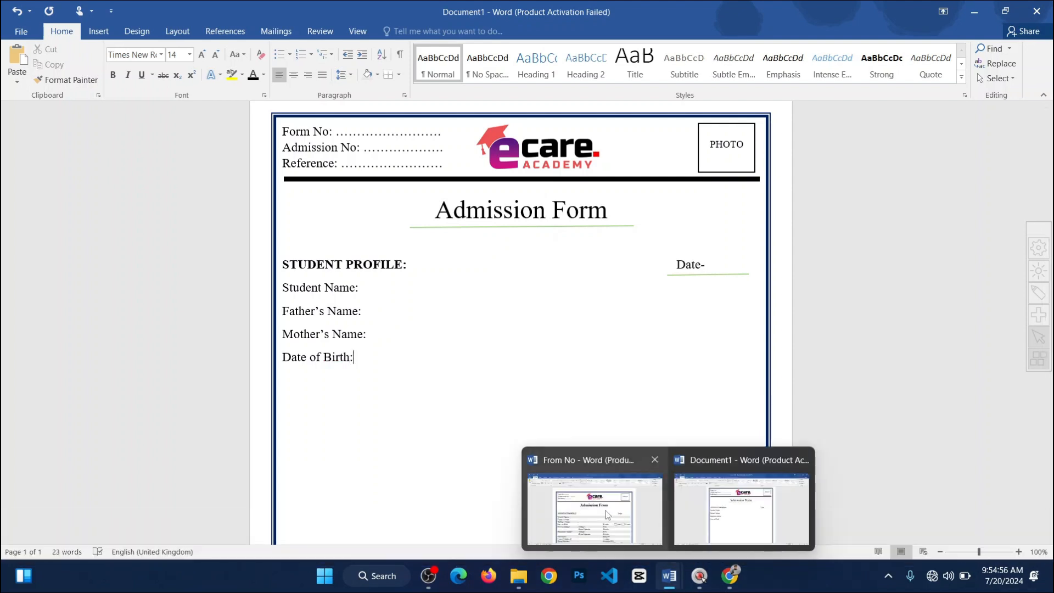
click(608, 514)
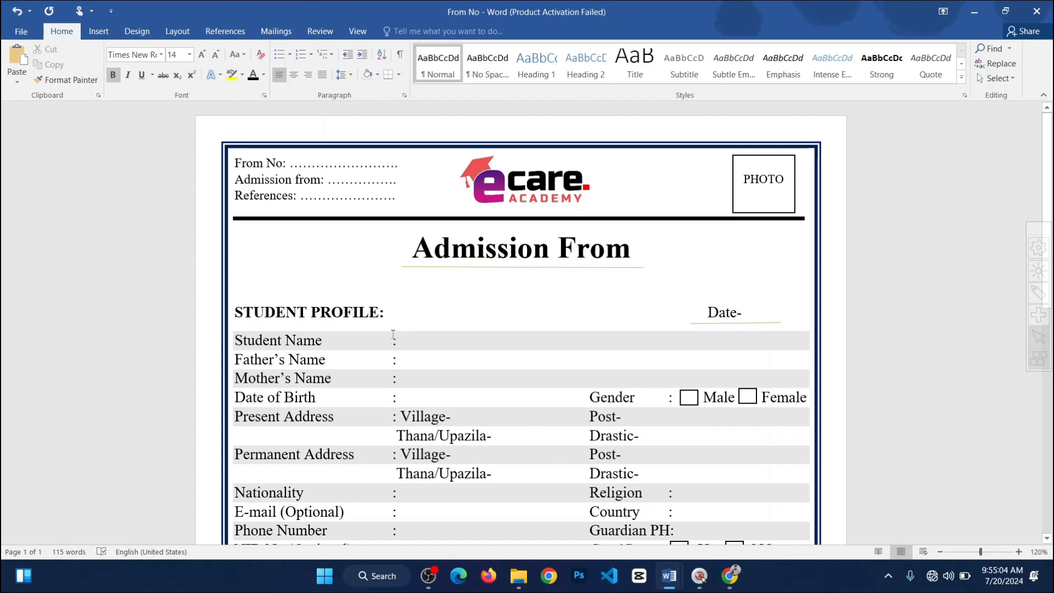
scroll(400, 344, down, 5)
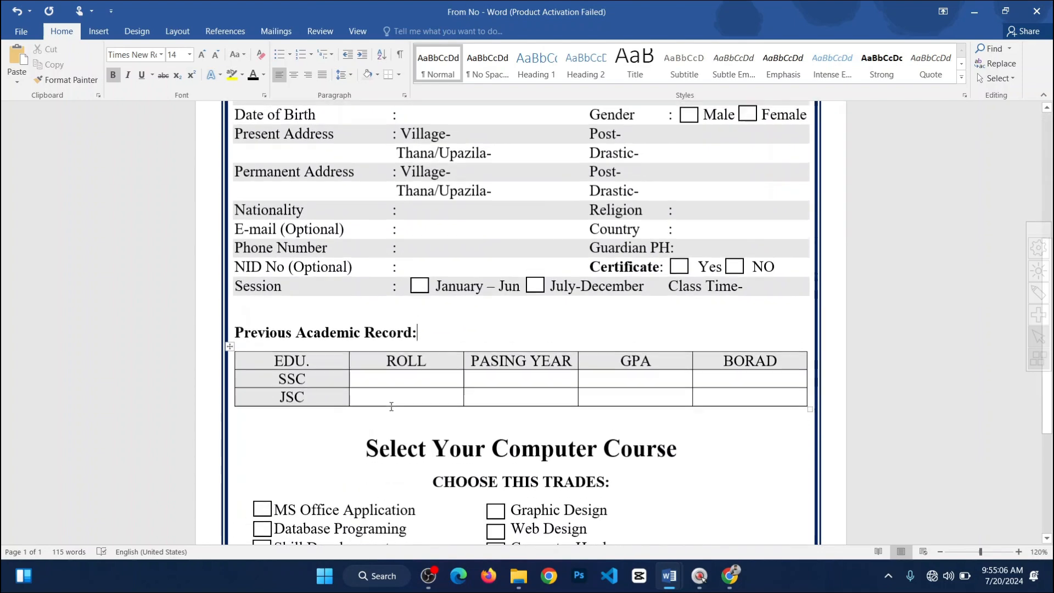
scroll(388, 347, up, 3)
scroll(477, 474, up, 1)
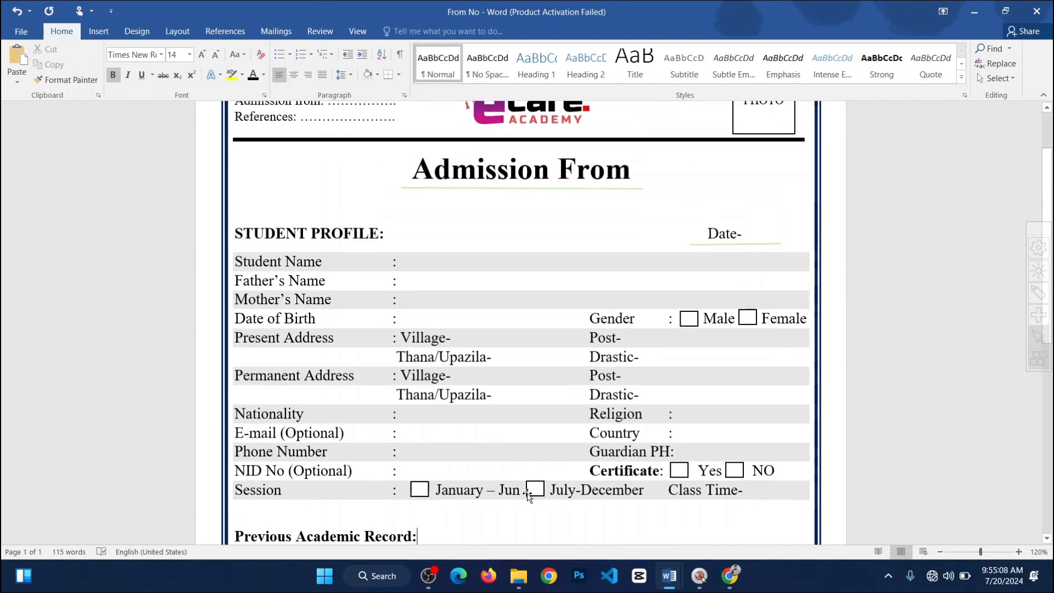
mouse_move(678, 586)
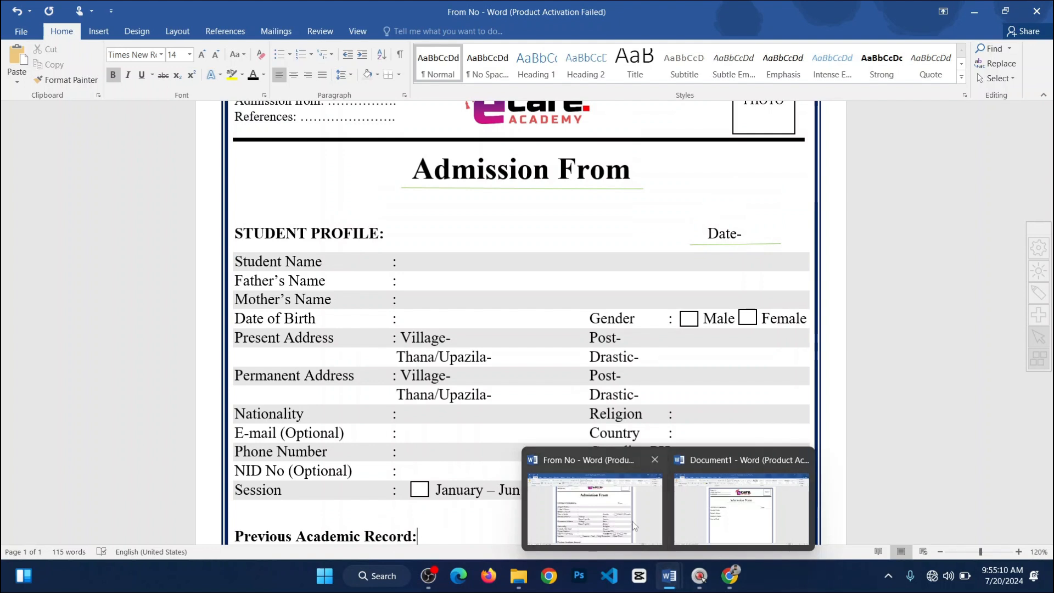
click(608, 501)
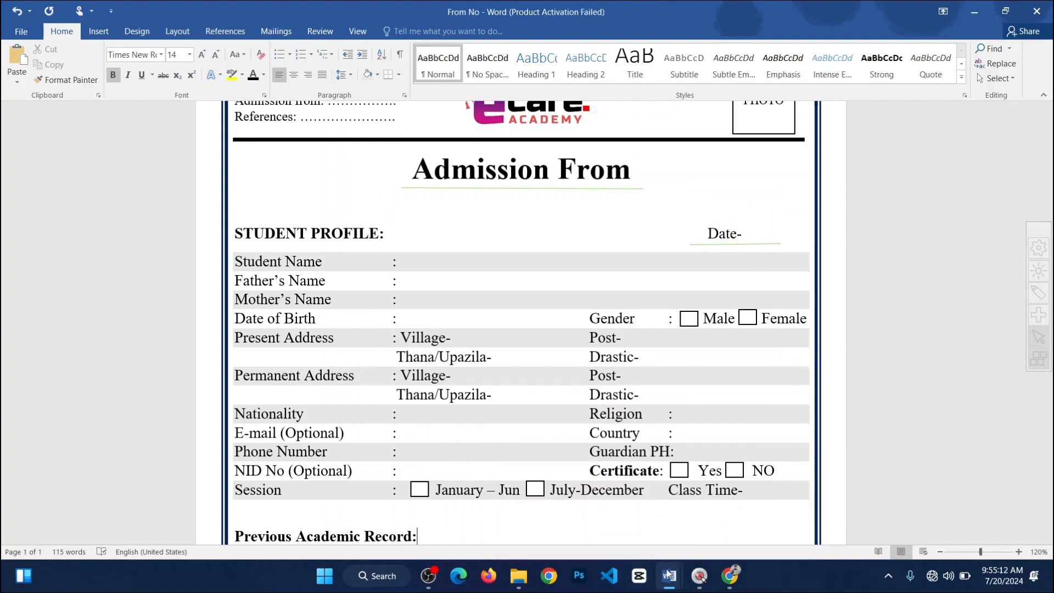
mouse_move(668, 575)
click(741, 507)
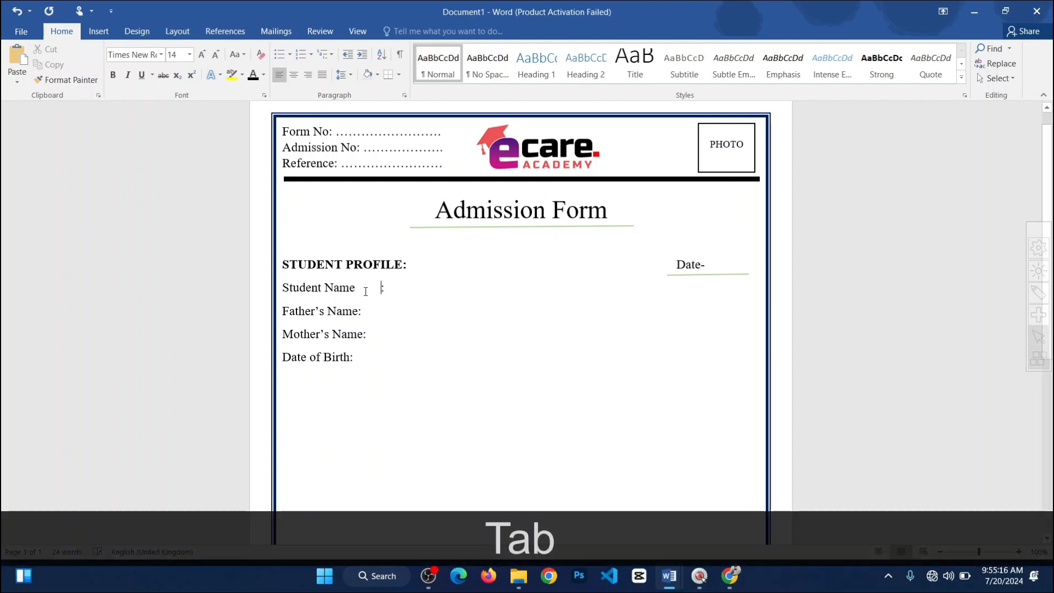
Step: Align the colons of Student Name, Father's Name, Mother's Name and Date of Birth in one column using tabs before each colon
key(Tab)
click(358, 312)
key(Tab)
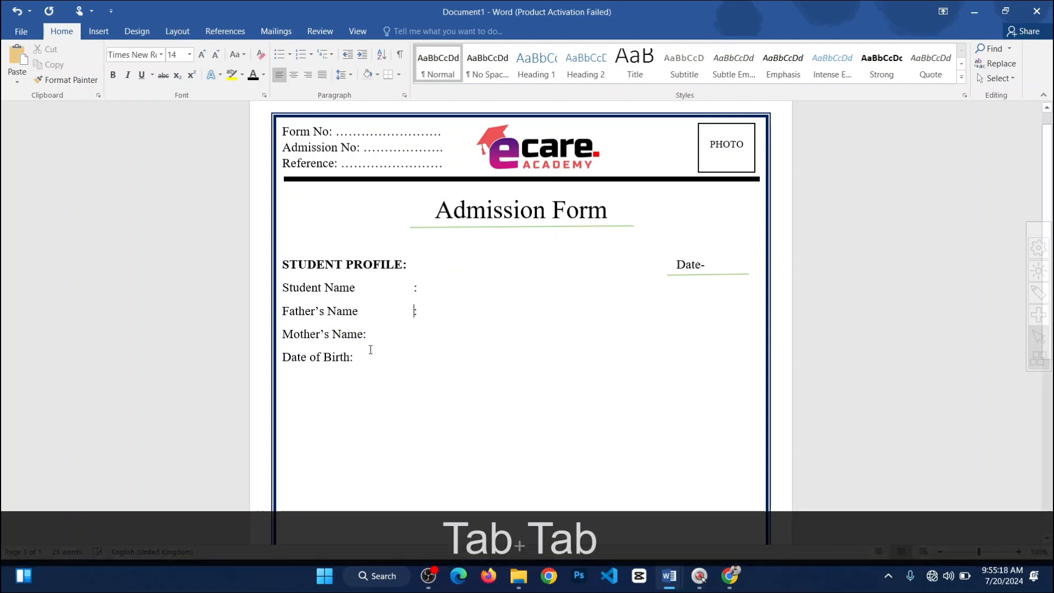
click(364, 333)
key(Tab)
key(Tab)
click(351, 357)
key(Tab)
key(Tab)
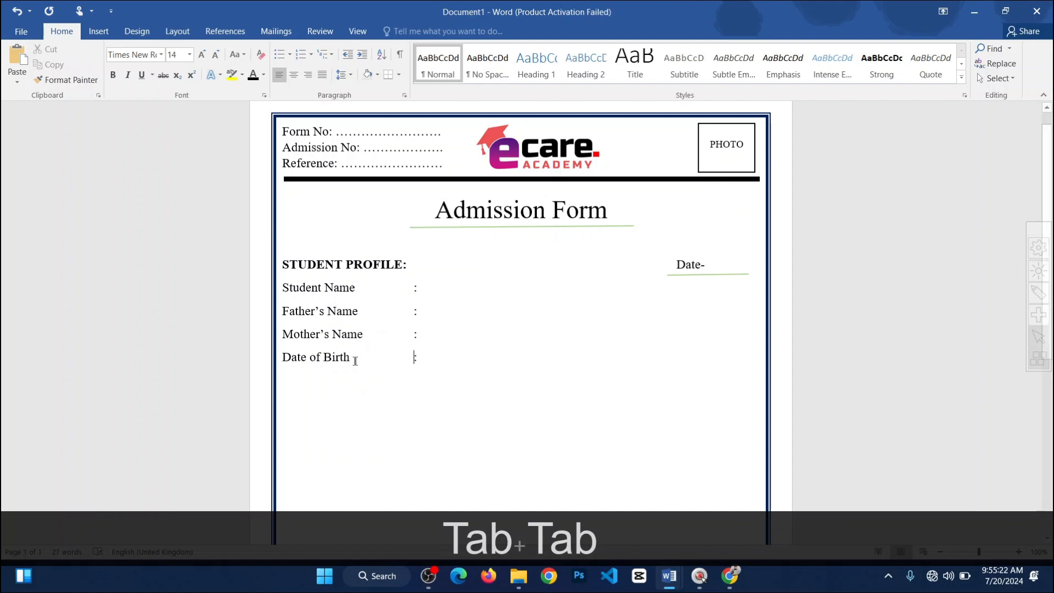
Step: Following the From No reference, add the label Gender on the Date of Birth line, five tabs after its colon, followed by a tabbed colon
click(430, 360)
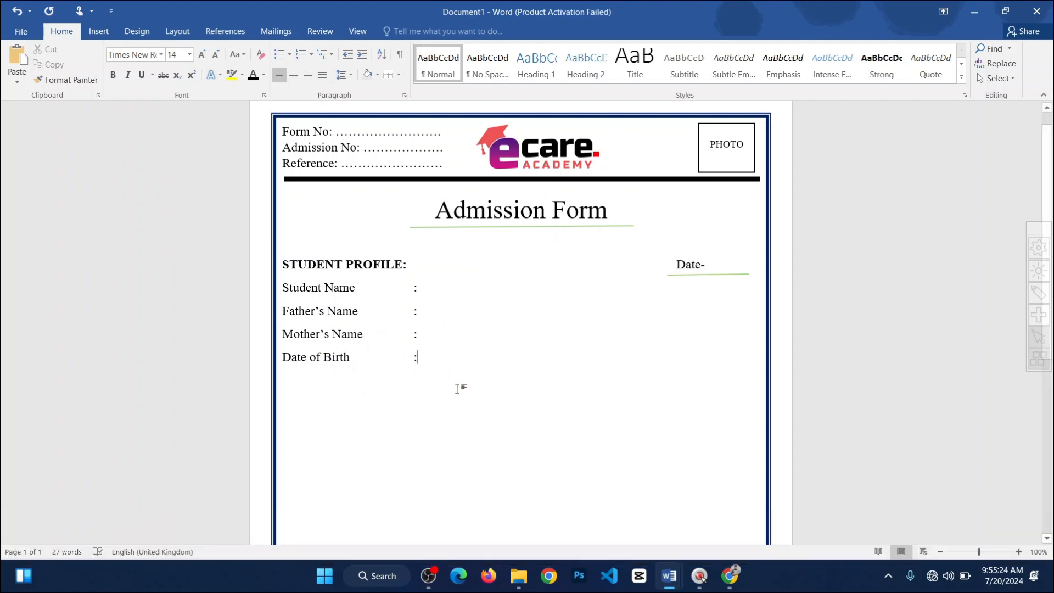
mouse_move(677, 577)
click(600, 515)
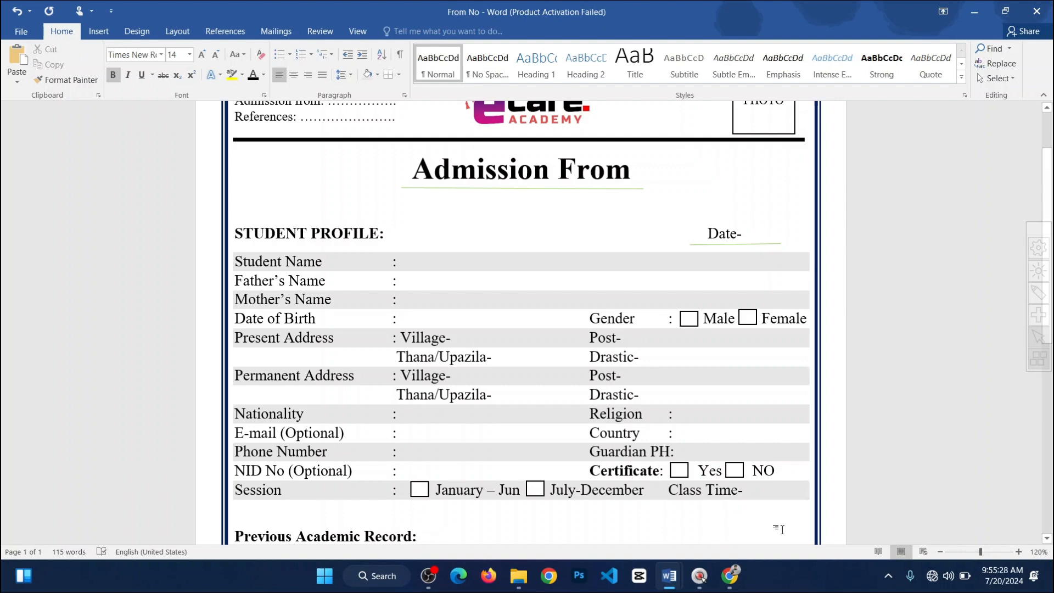
mouse_move(669, 576)
click(747, 507)
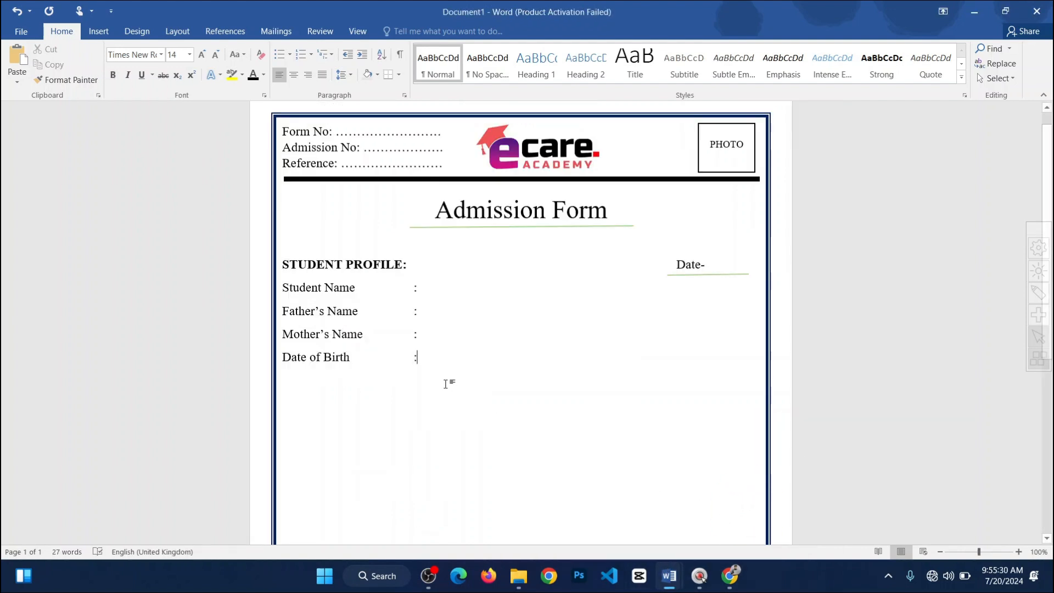
key(Tab)
key(Tab)
key(Tab)
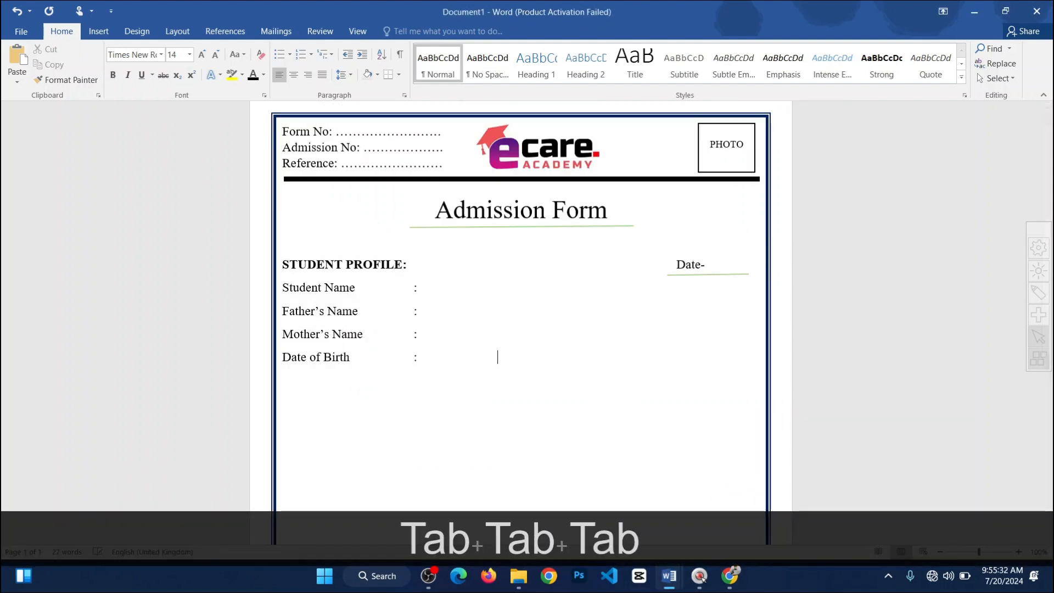
key(Tab)
key(Tab)
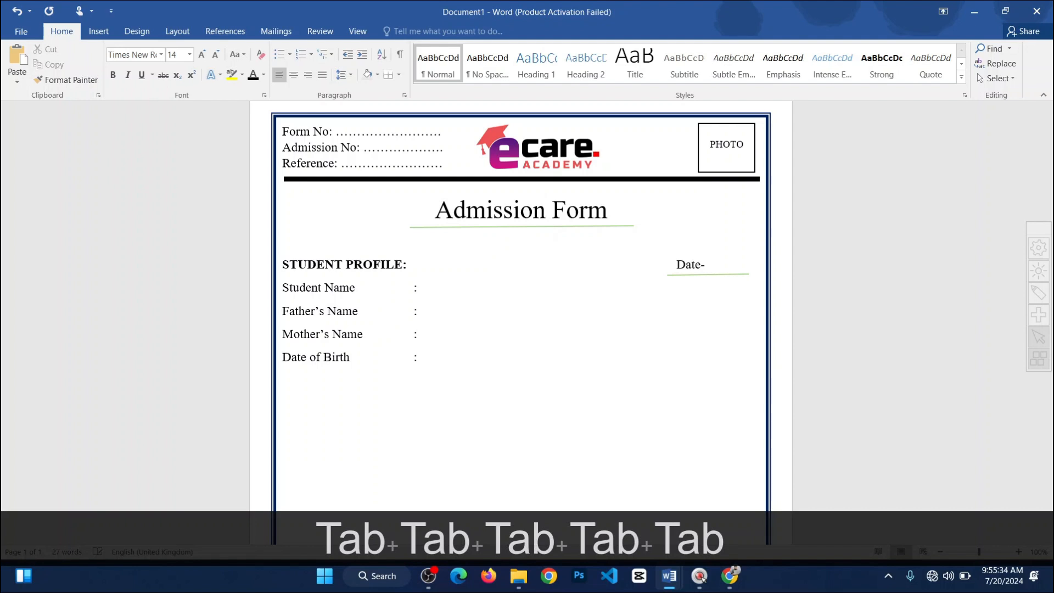
text(Gen)
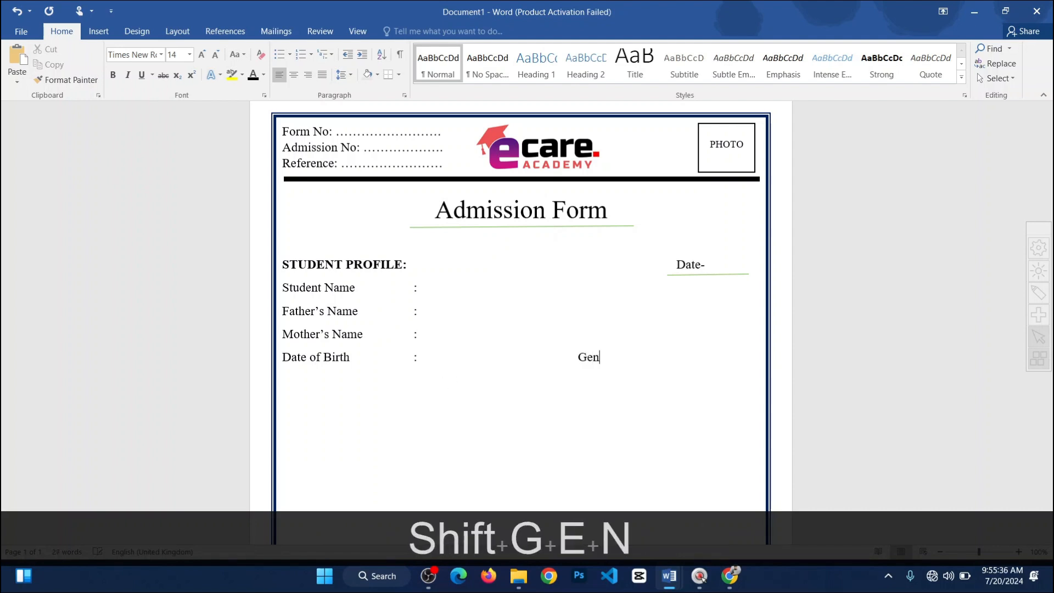
text(der)
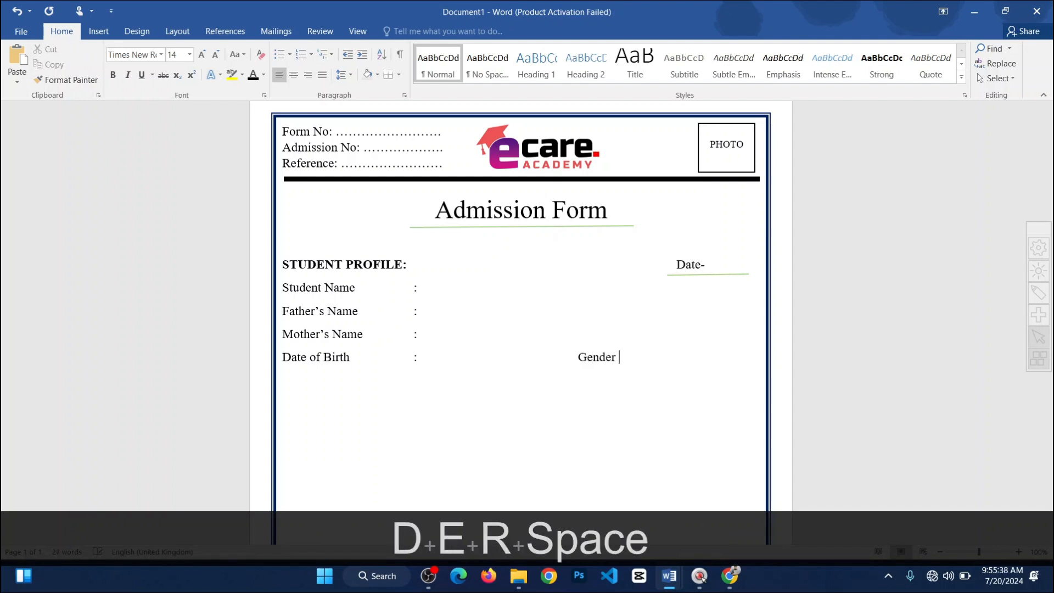
key(BackSpace)
key(Tab)
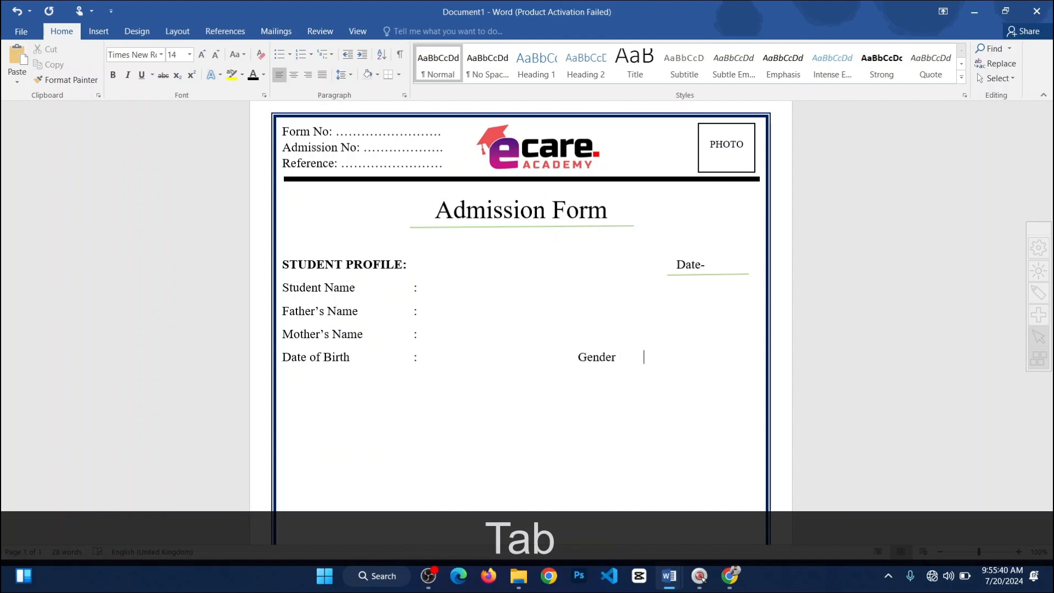
text(:)
Step: Add the tabbed options Male and Female after the Gender colon and remove one tab before Gender to fit both on the line
key(Tab)
key(shift)
text(N)
key(BackSpace)
key(BackSpace)
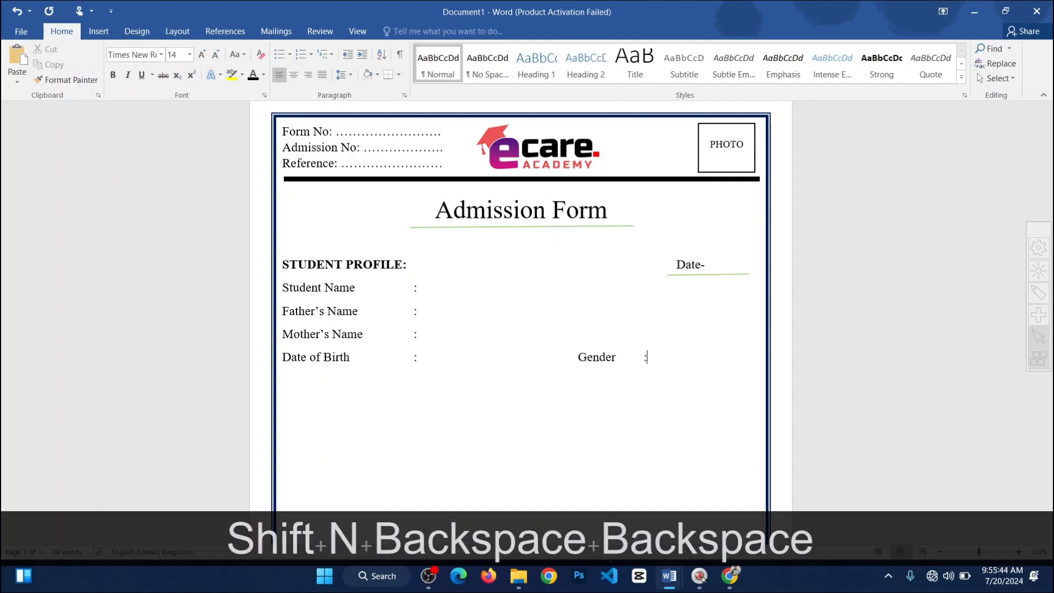
key(Tab)
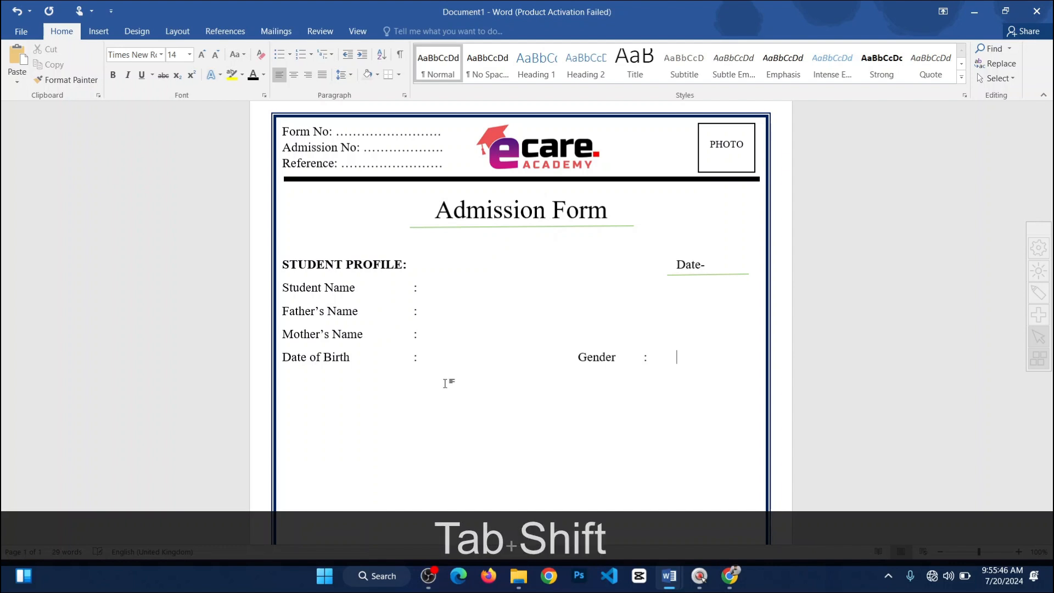
text(Male)
key(Tab)
key(Tab)
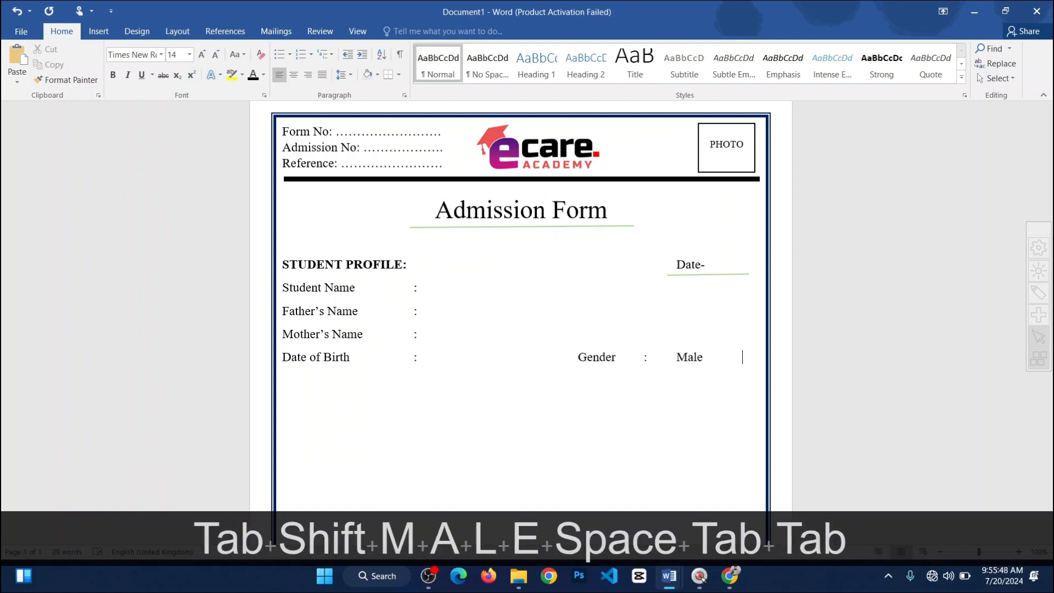
text(Female)
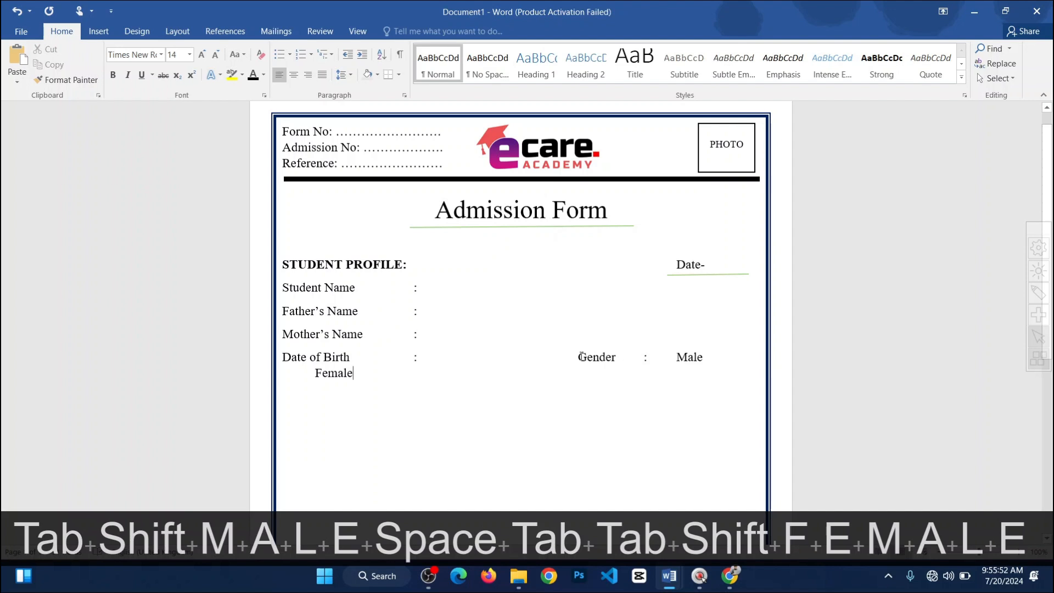
click(581, 357)
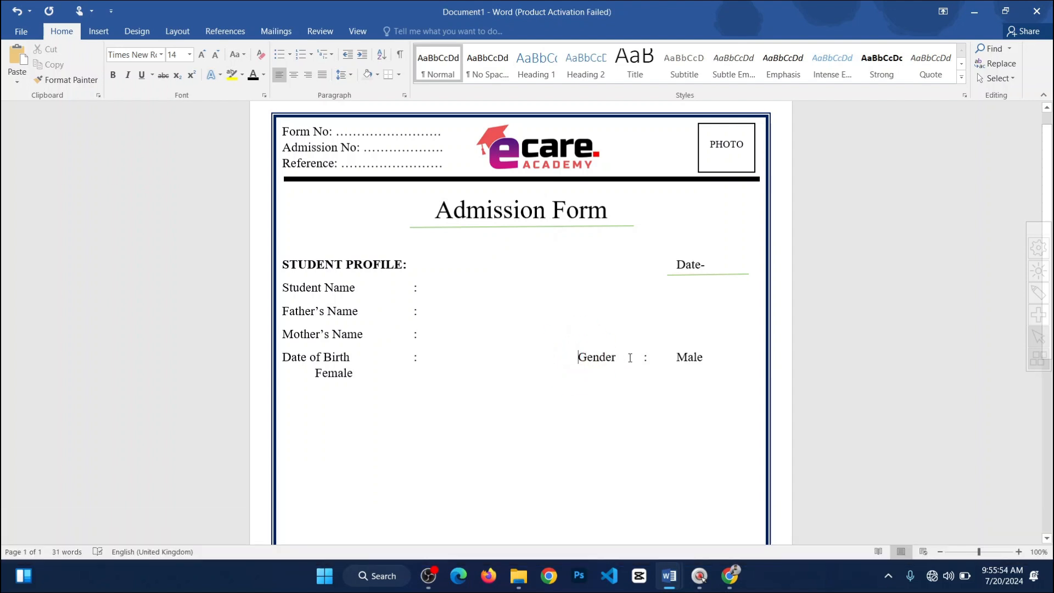
key(BackSpace)
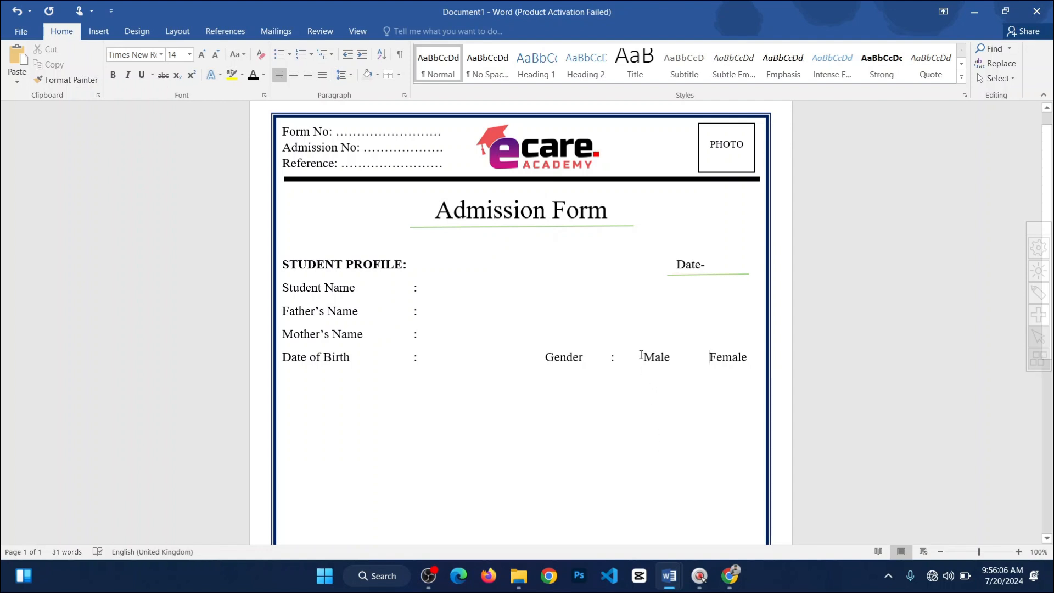
Step: Draw a small rectangle about 0.2" wide and 0.17" high between the Gender colon and the word Male
click(98, 31)
click(197, 59)
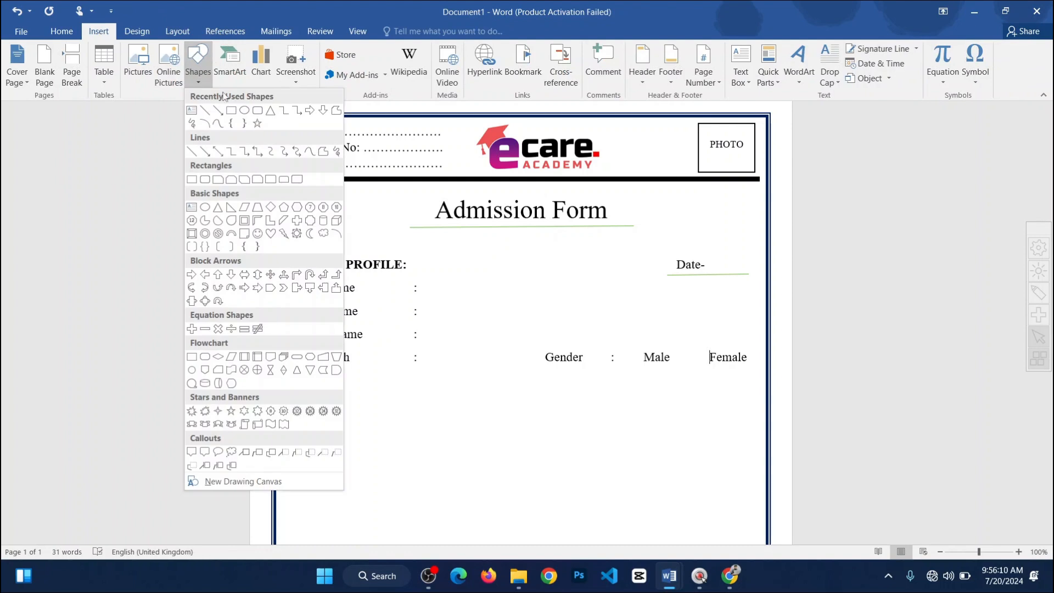
click(231, 112)
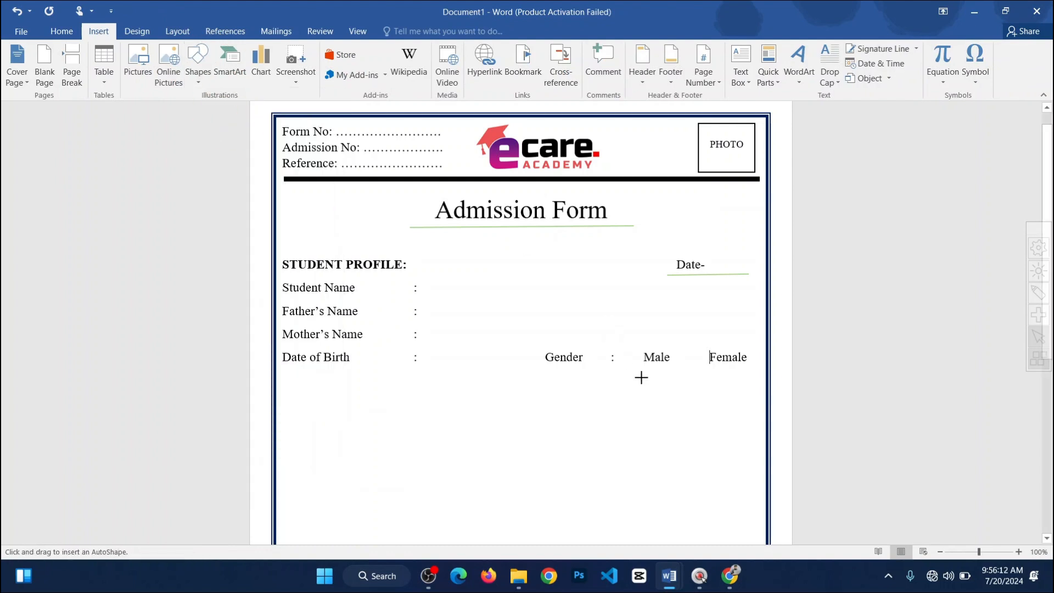
scroll(640, 376, up, 5)
scroll(717, 373, up, 1)
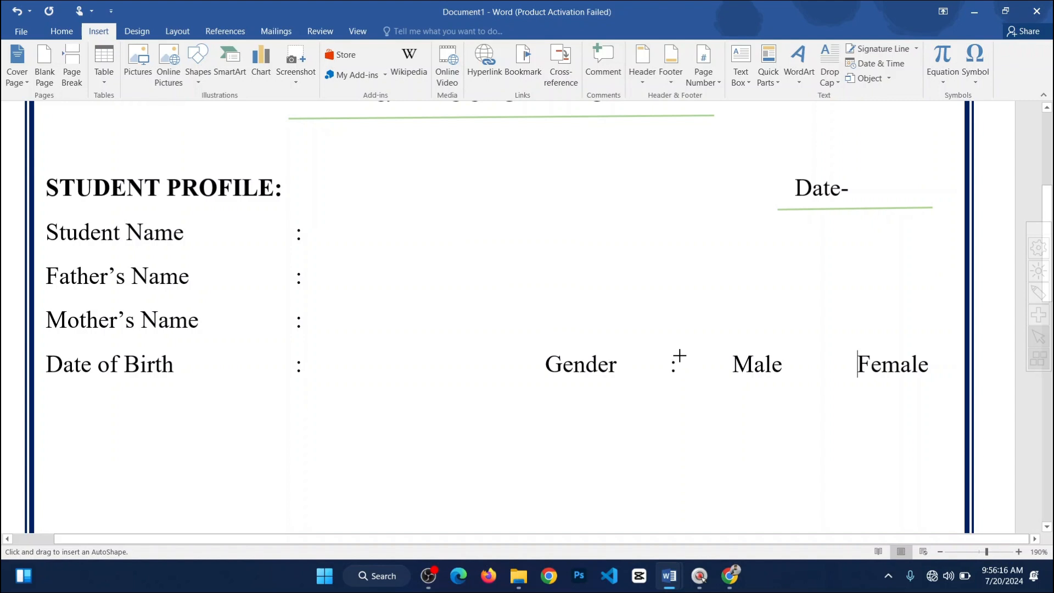
drag(679, 355, 704, 378)
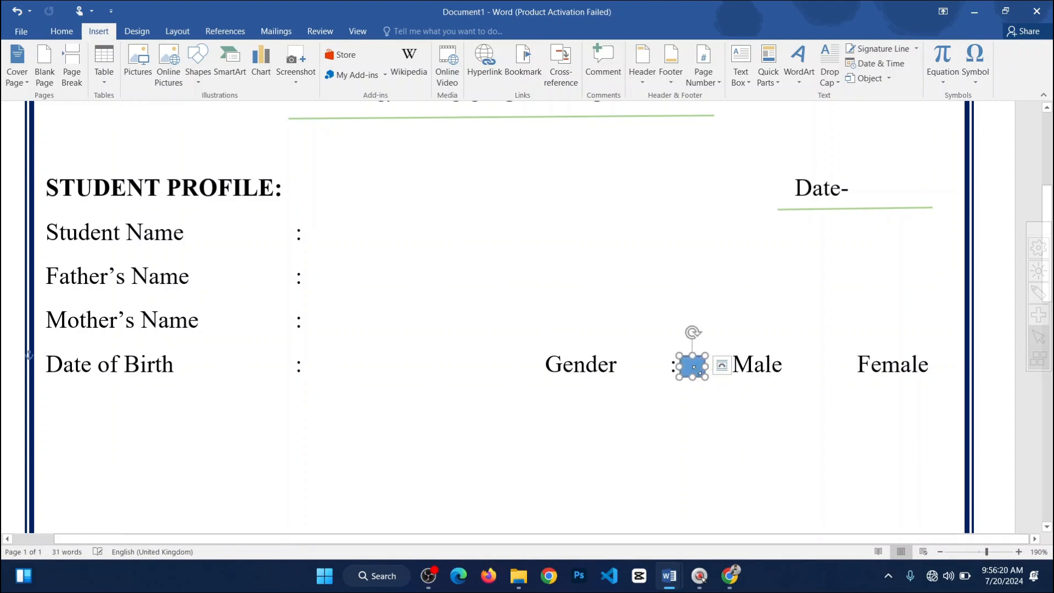
Step: Give the small rectangle before Male no fill and a black outline, then deselect it
right_click(697, 376)
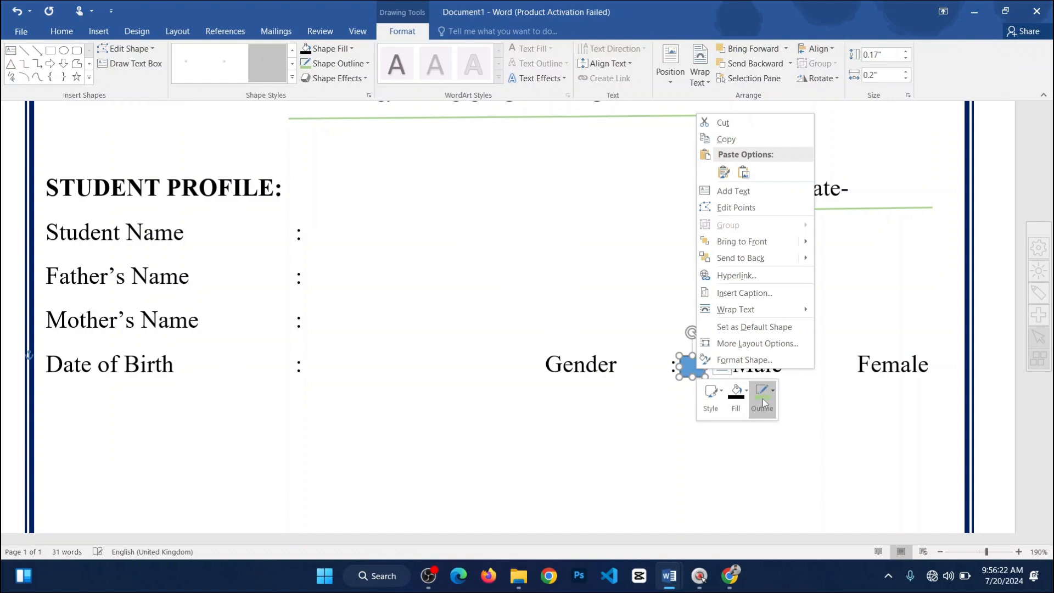
click(763, 393)
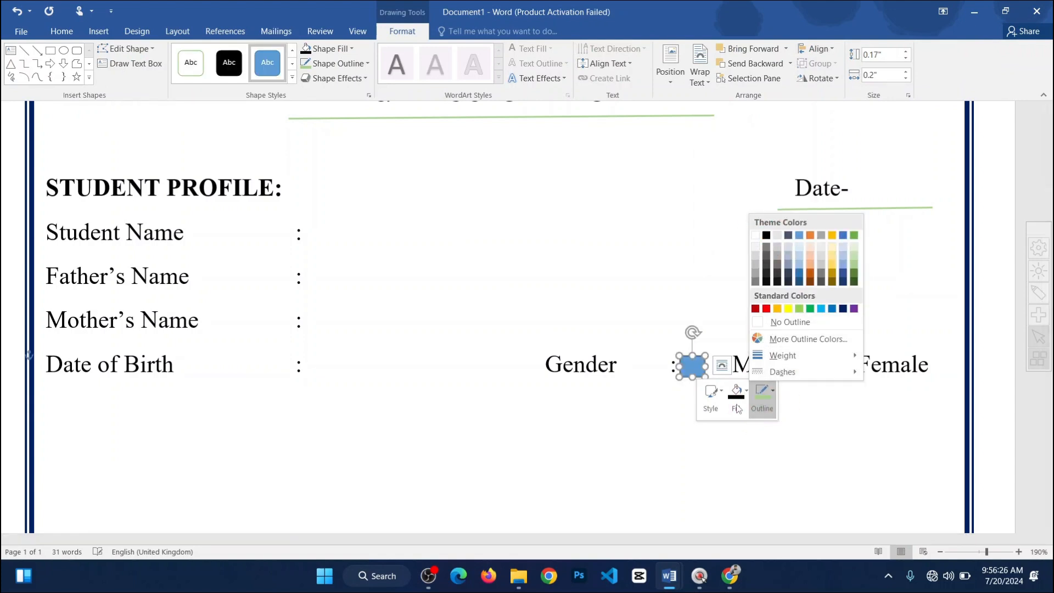
click(737, 404)
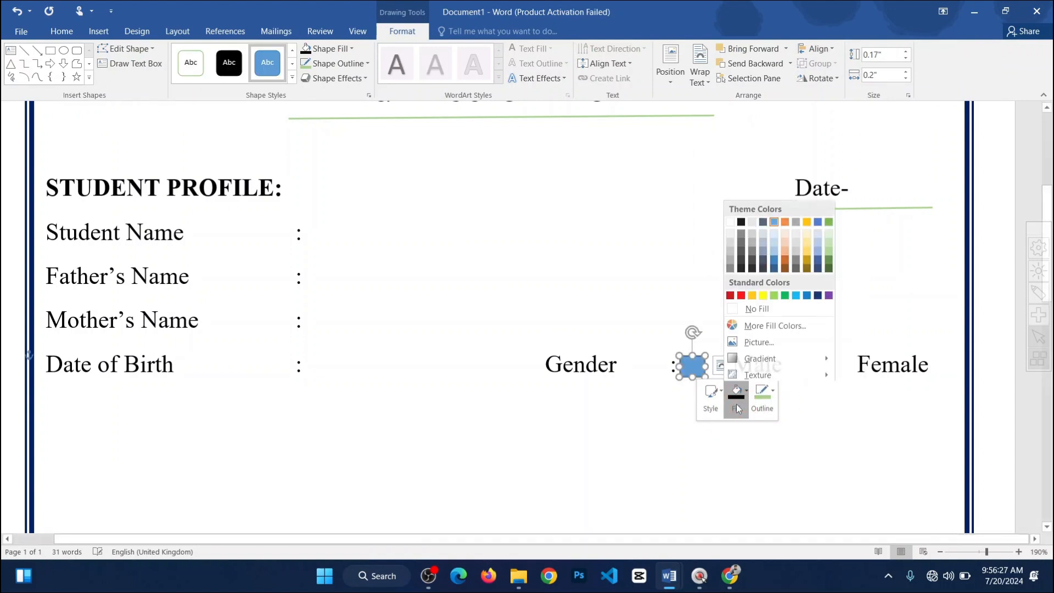
click(763, 305)
click(761, 393)
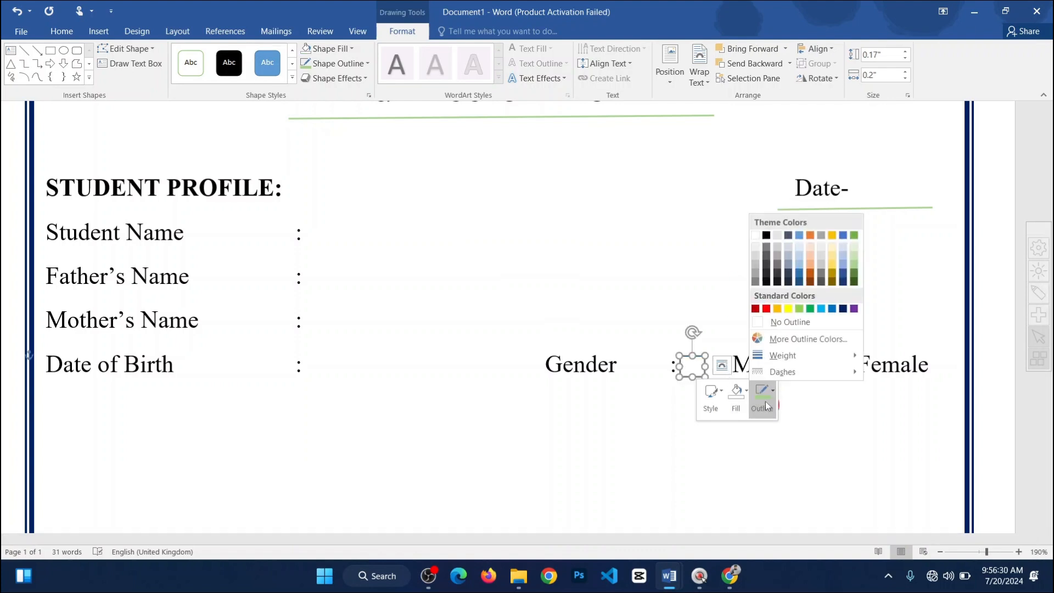
click(766, 237)
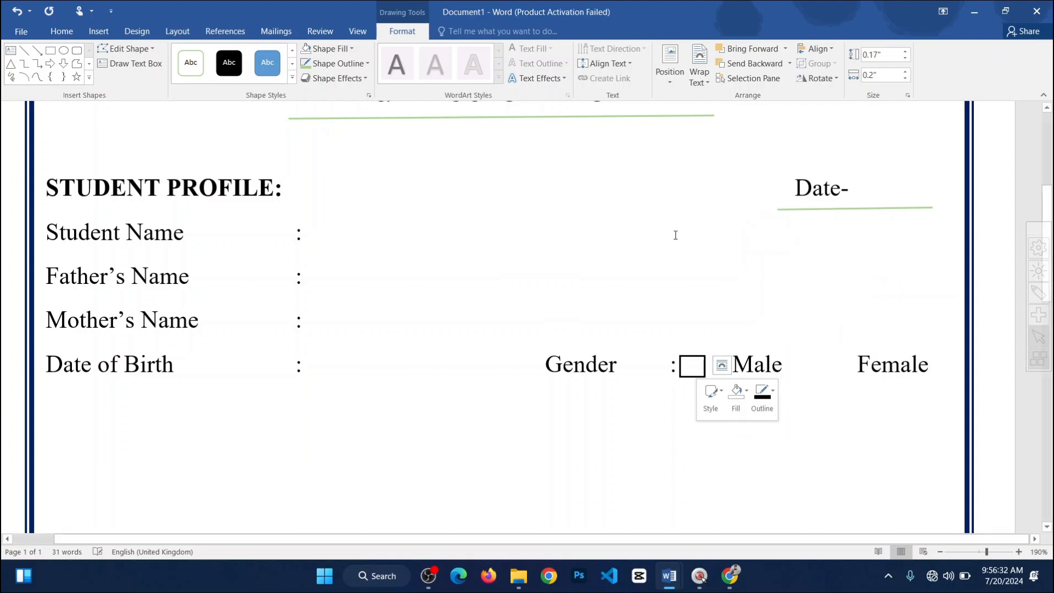
key(Escape)
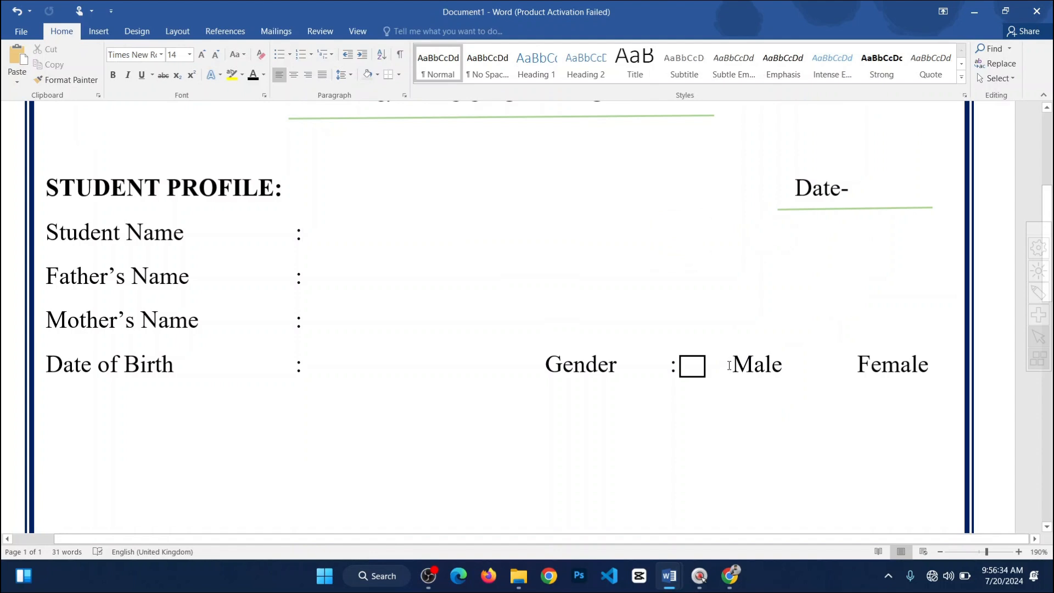
Step: Narrow the gaps before Male and Female, using spaces before Male, and place a copy of the checkbox rectangle before Female
click(731, 368)
key(BackSpace)
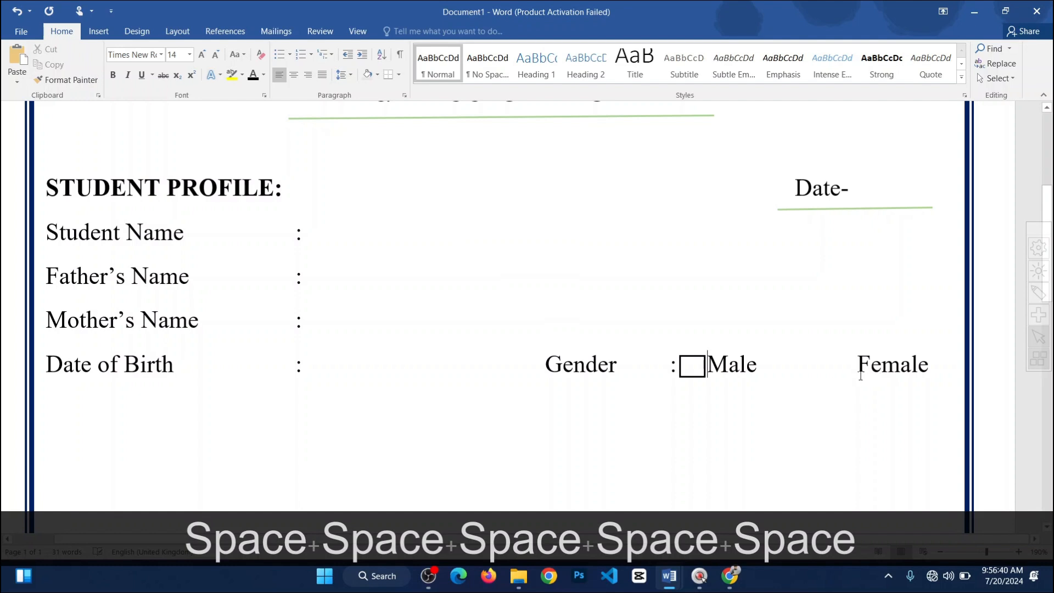
click(856, 369)
key(BackSpace)
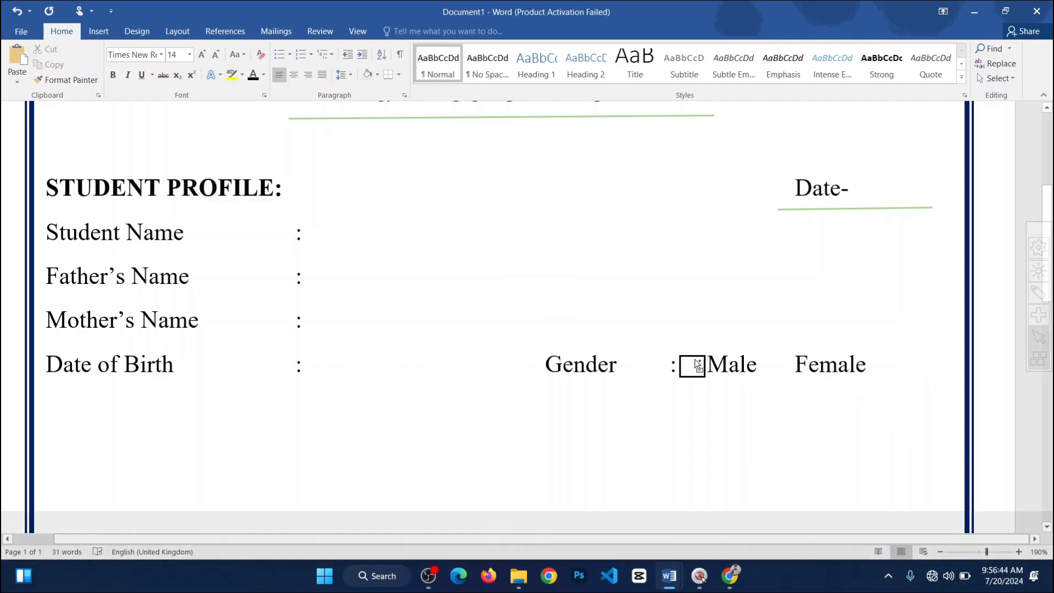
drag(703, 361, 773, 362)
click(795, 437)
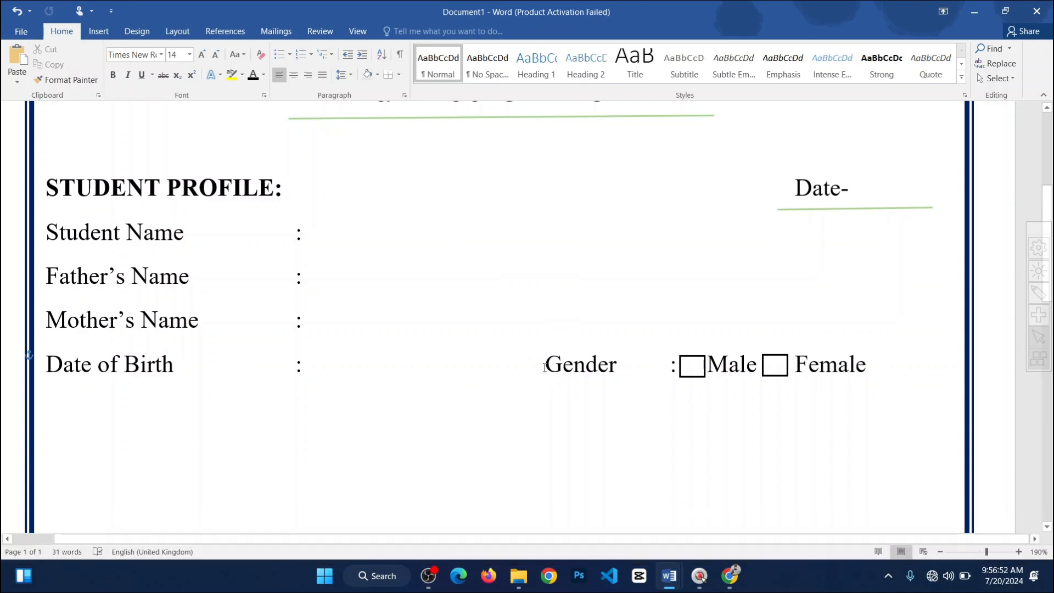
Step: Add a tab before Gender and move the two checkbox rectangles so they sit directly before Male and Female again
key(Tab)
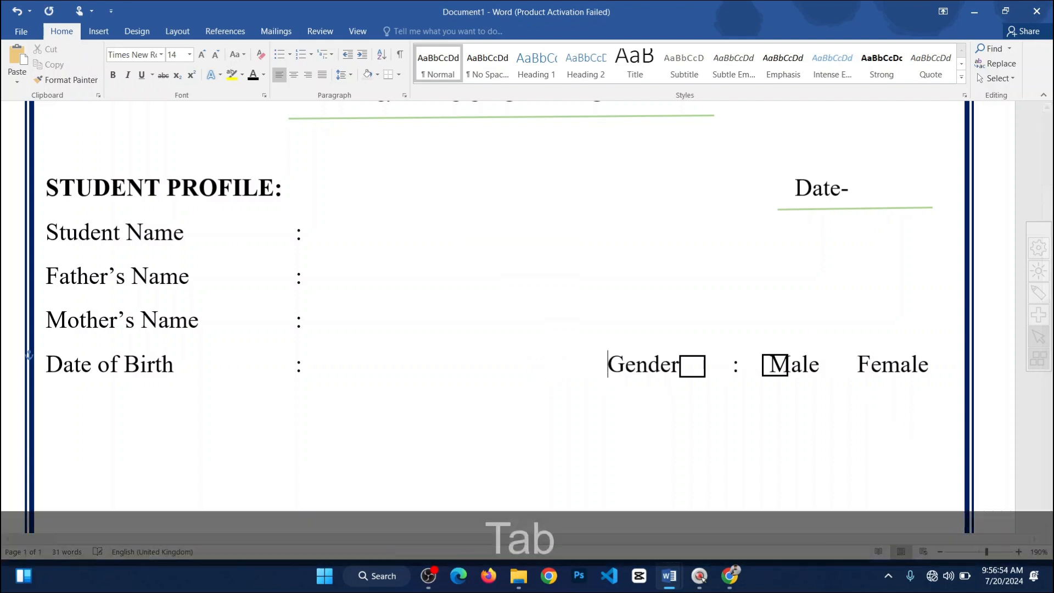
click(774, 355)
drag(779, 355, 847, 355)
click(829, 411)
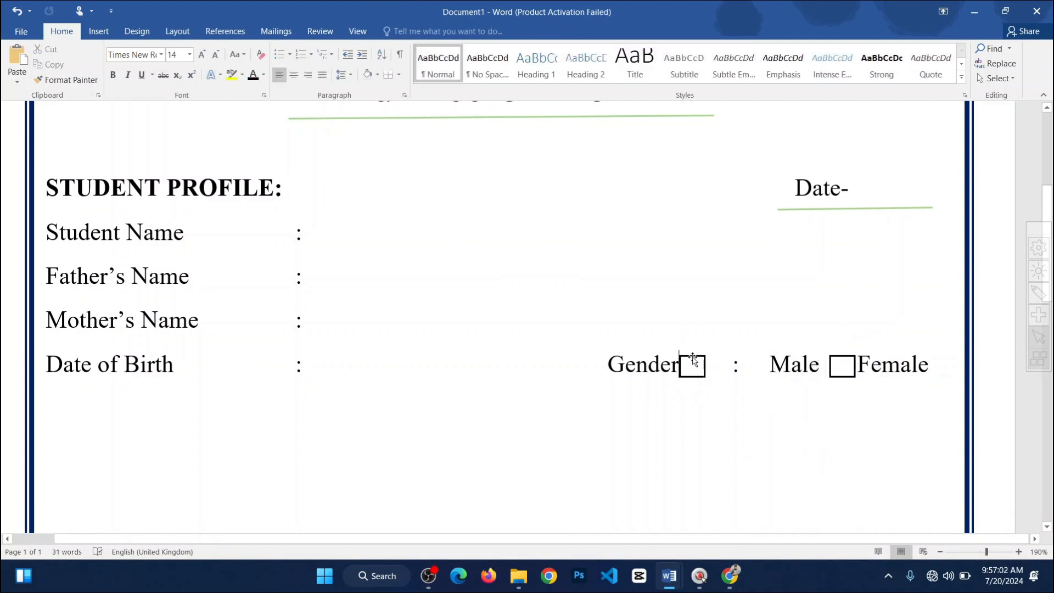
drag(693, 365, 757, 356)
click(799, 395)
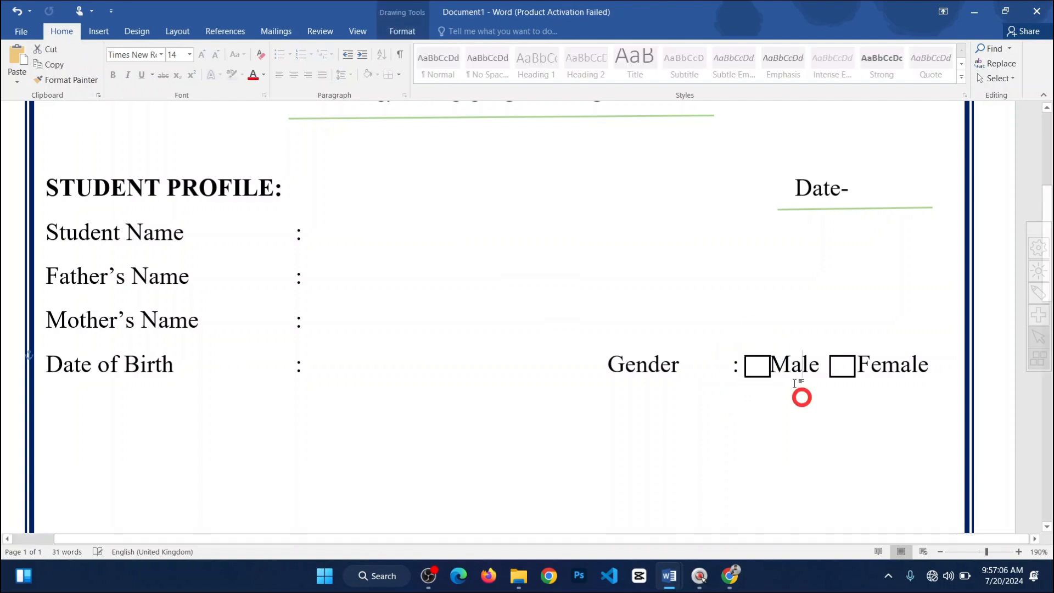
click(771, 365)
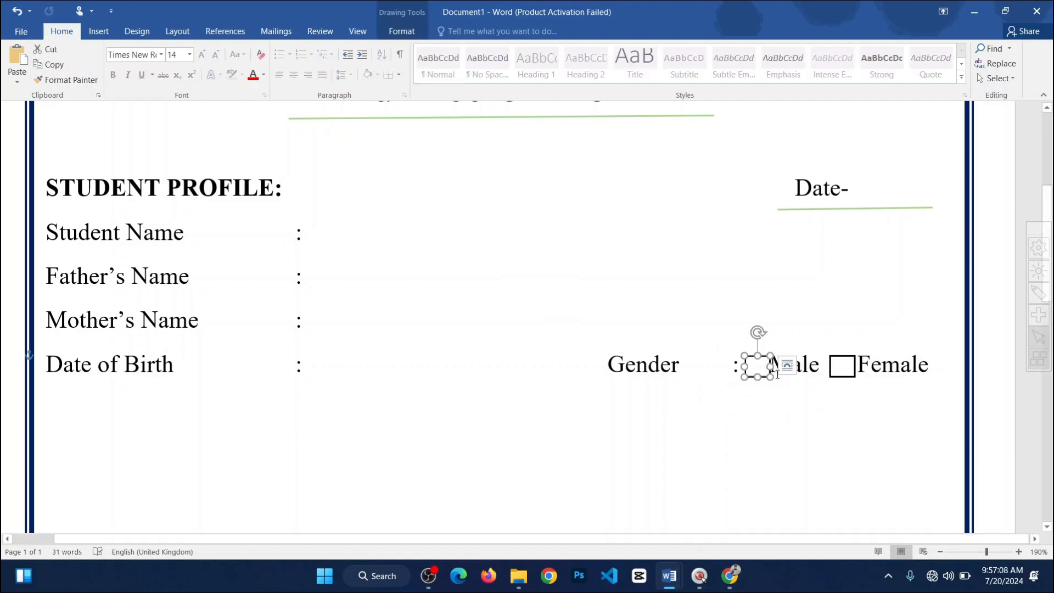
click(795, 380)
click(775, 369)
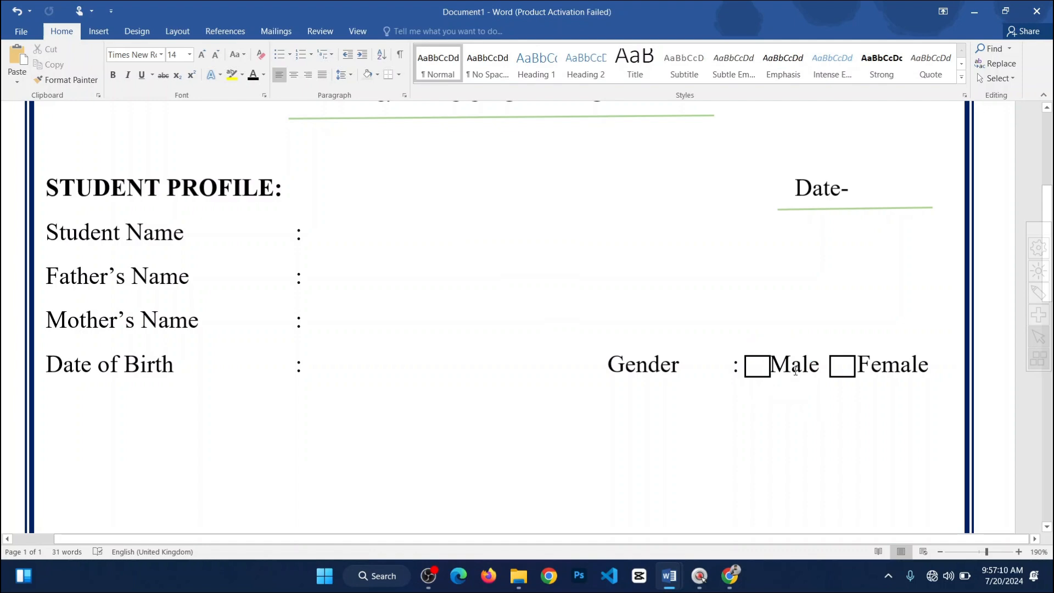
scroll(822, 413, down, 4)
scroll(822, 413, down, 5)
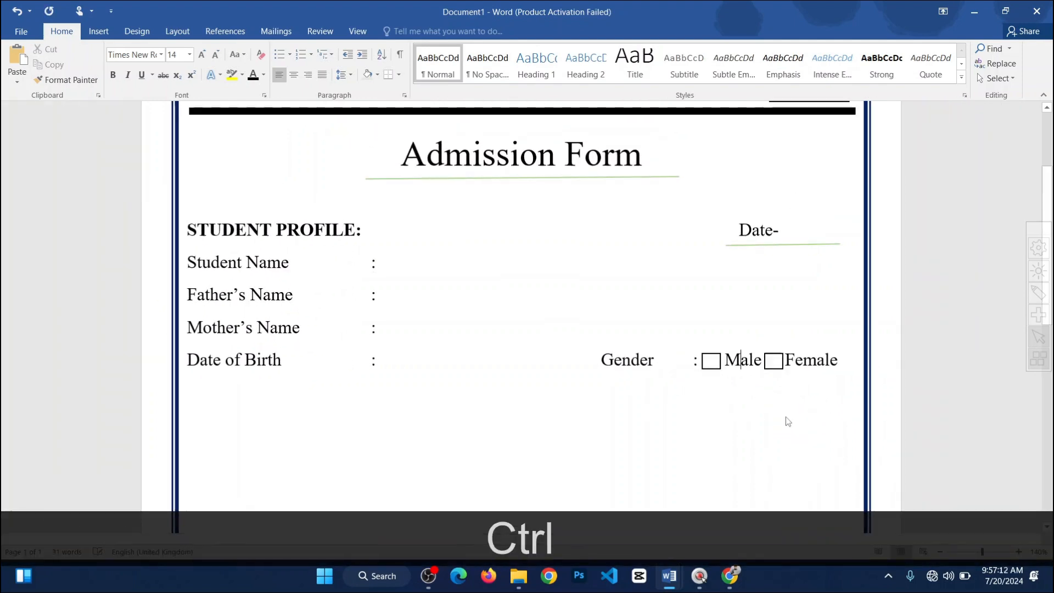
scroll(710, 448, up, 4)
scroll(686, 389, down, 4)
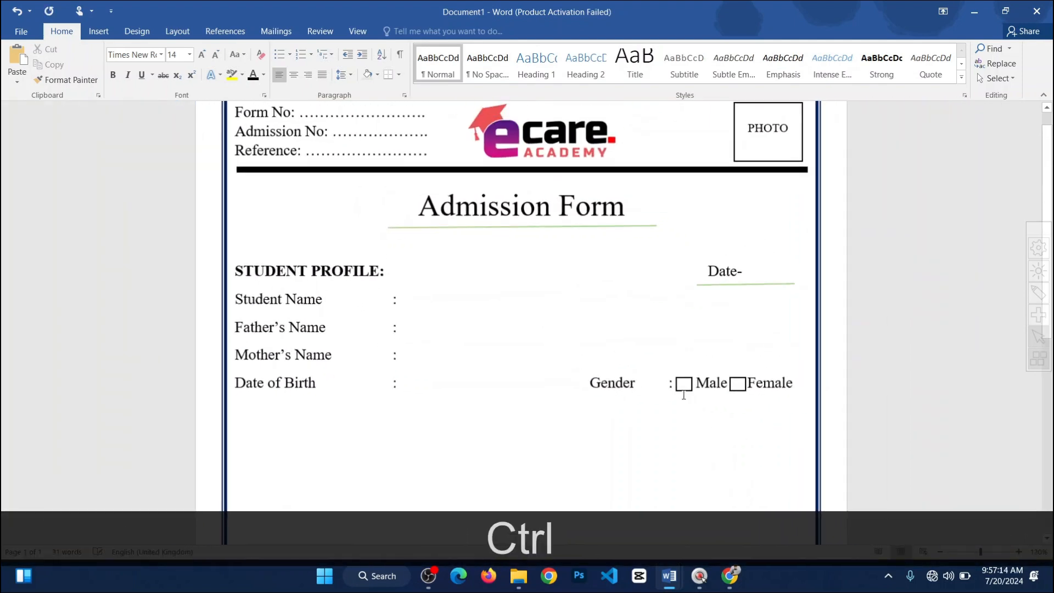
scroll(691, 401, up, 4)
scroll(697, 415, down, 3)
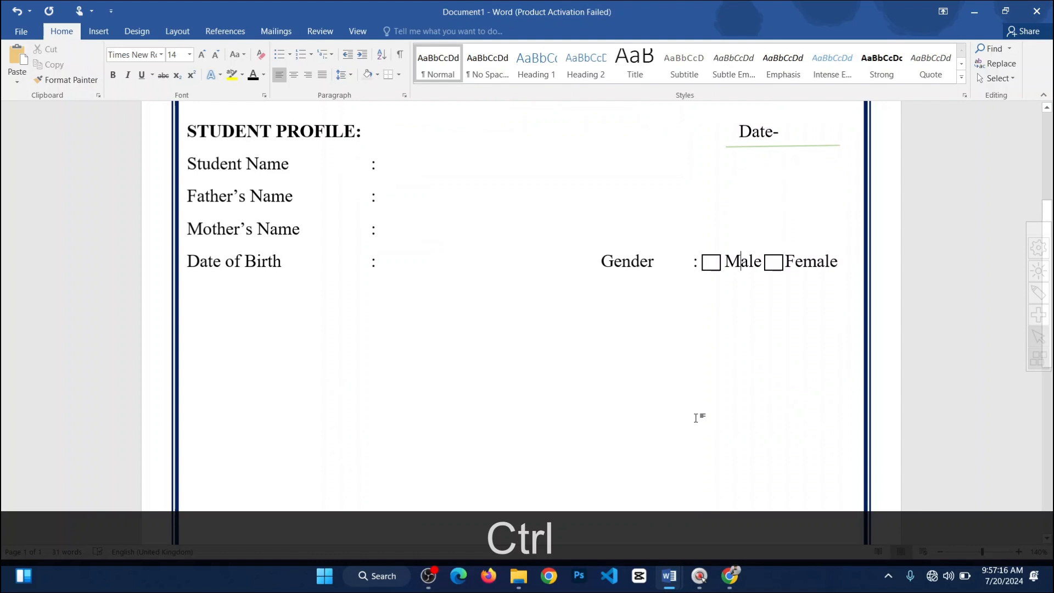
scroll(695, 418, up, 1)
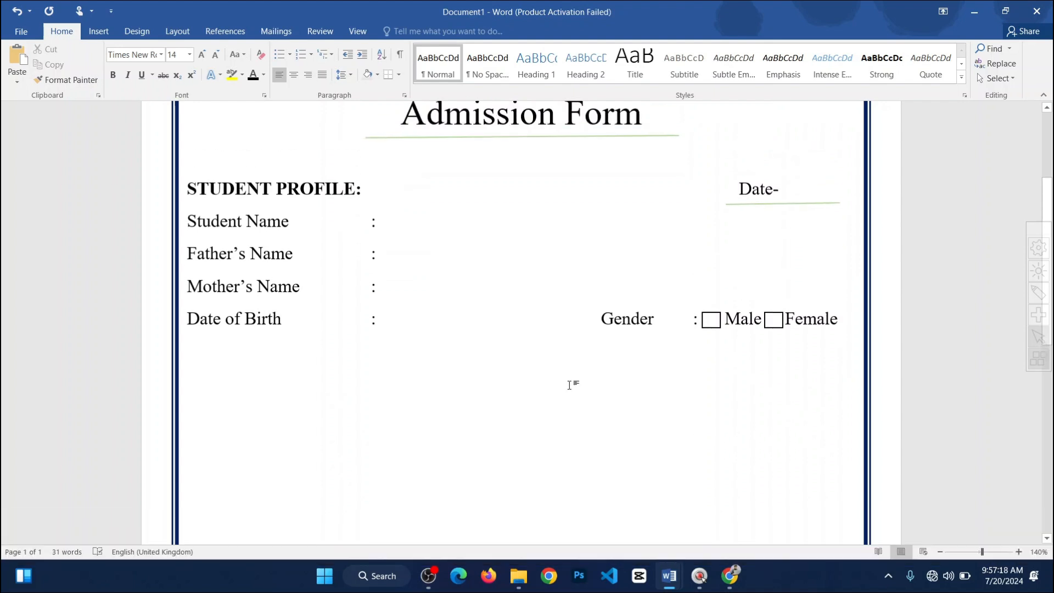
Step: Examine the line shading of the student profile fields in the From No reference document and return to Document1
mouse_move(670, 569)
click(651, 504)
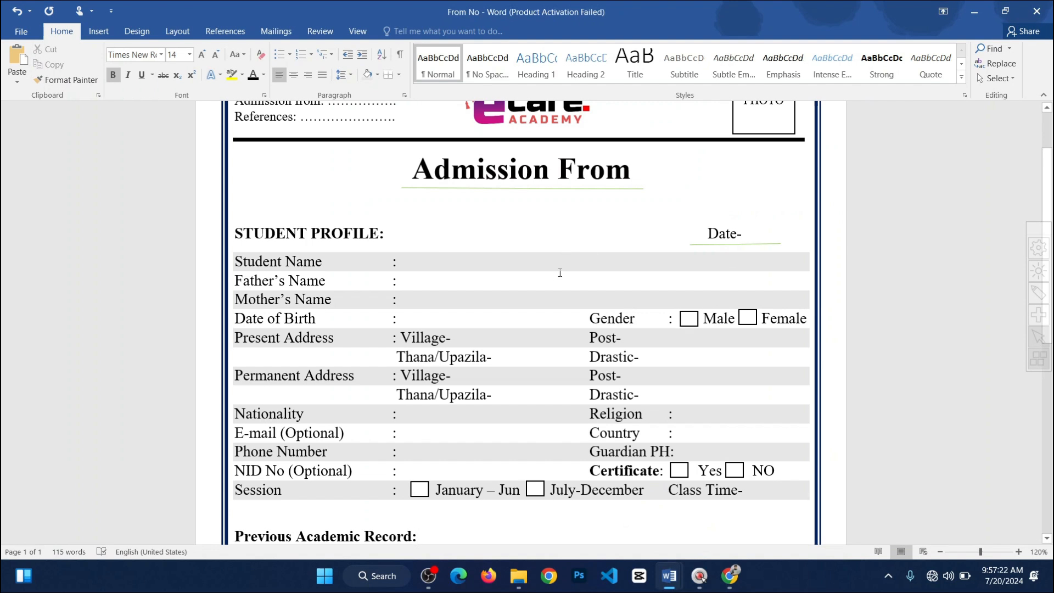
drag(239, 262, 794, 269)
click(451, 270)
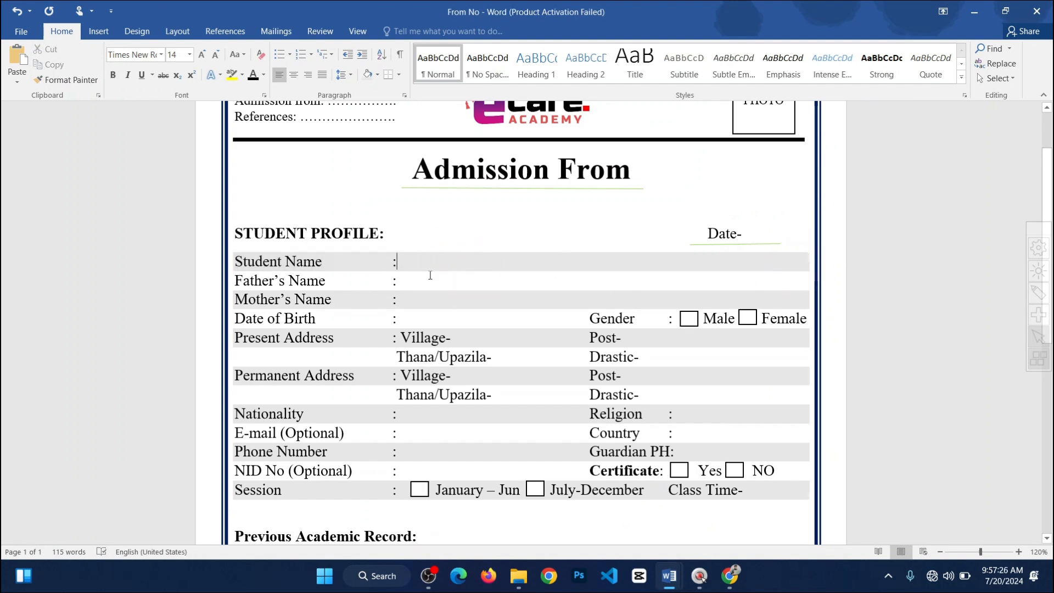
mouse_move(701, 573)
mouse_move(668, 575)
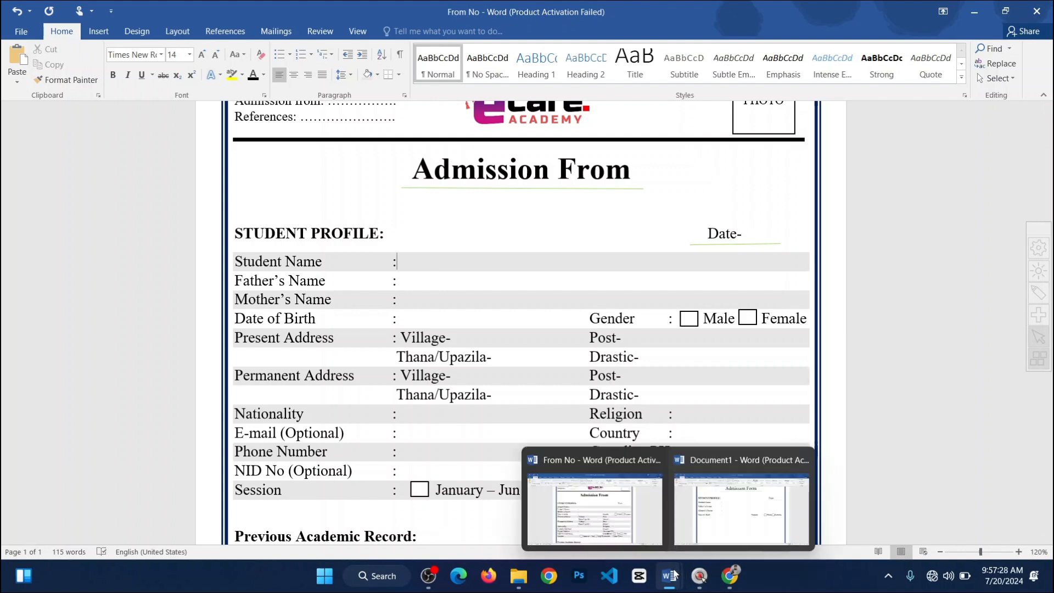
click(741, 516)
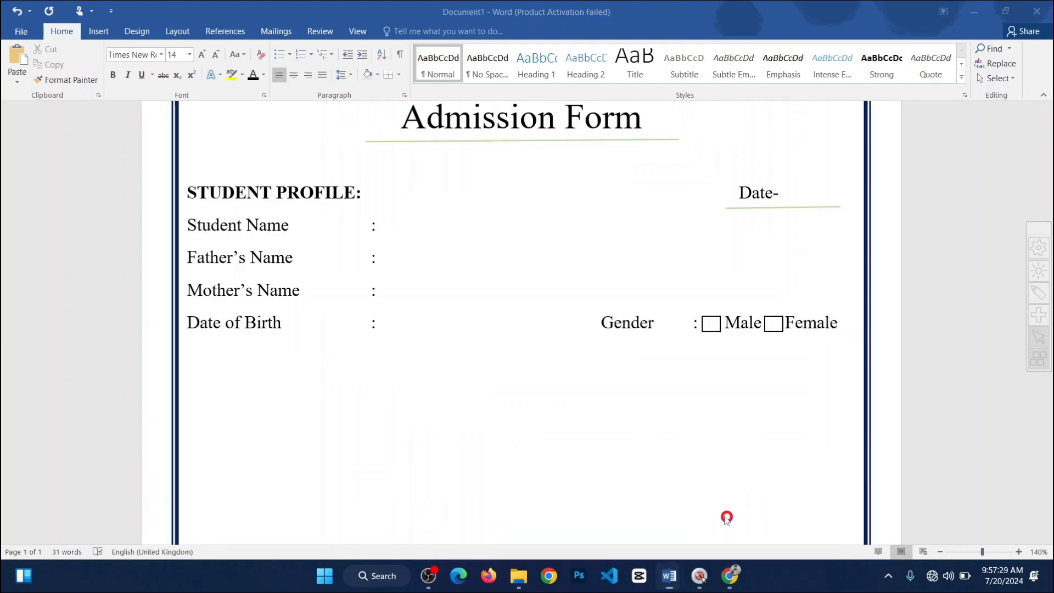
Step: Shade the Student Name and Mother's Name lines with the theme colour Gray-25%, Background 2
click(385, 229)
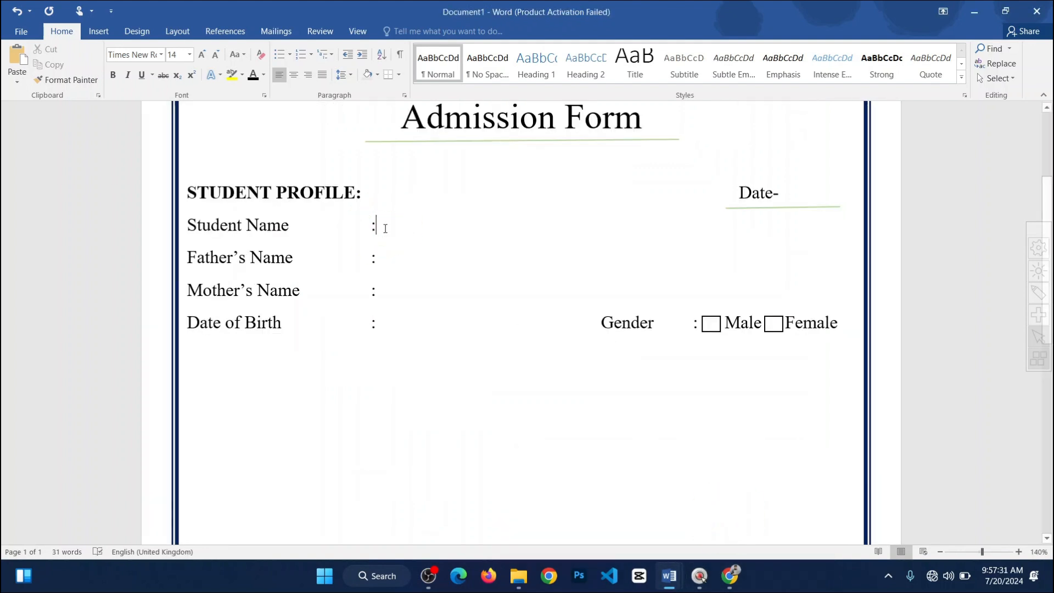
click(379, 75)
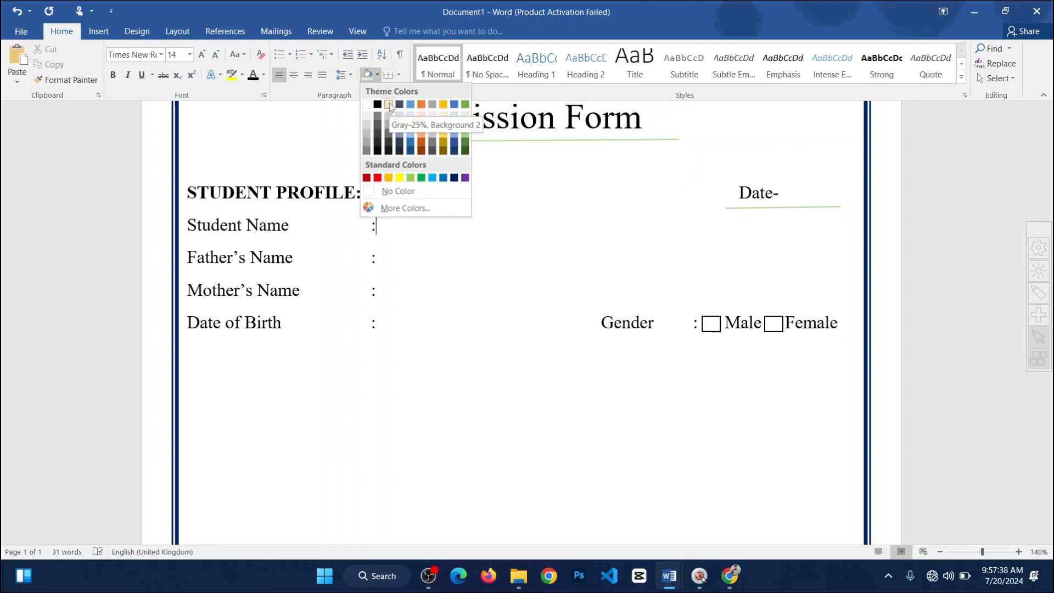
click(390, 104)
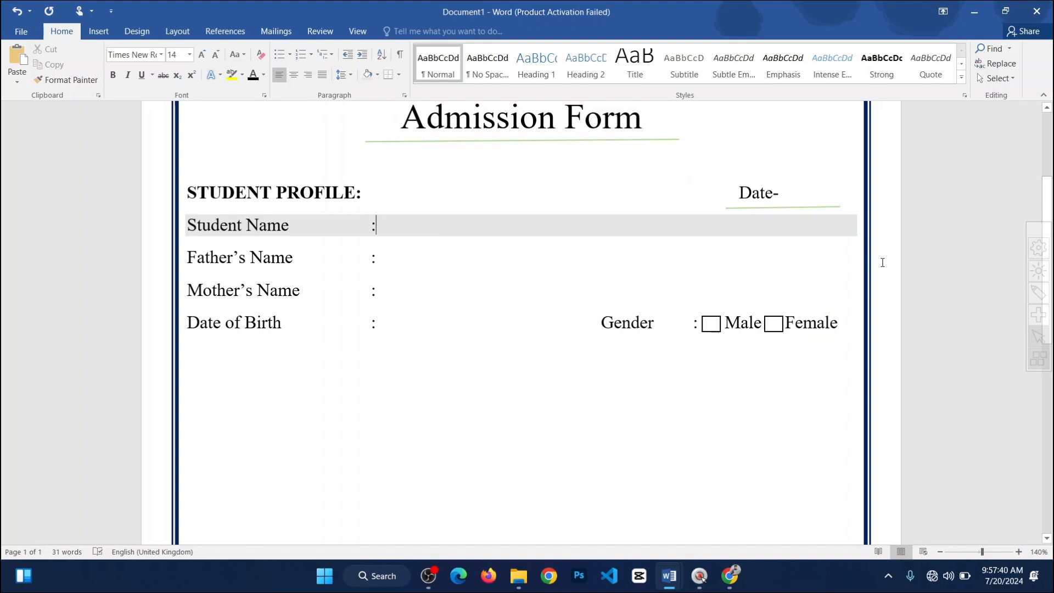
click(386, 290)
click(368, 75)
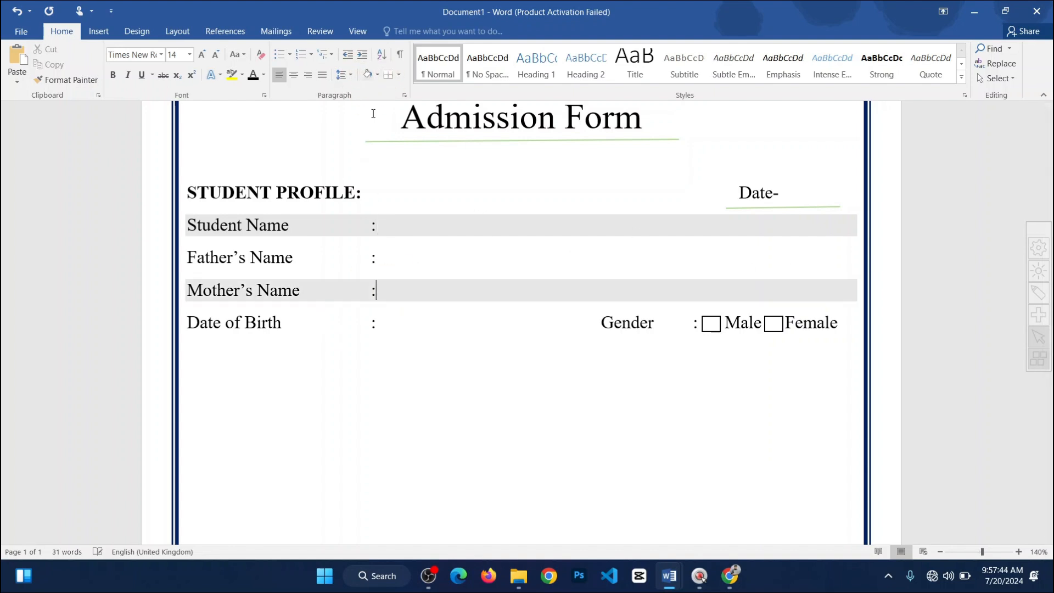
Step: Place the text cursor after Female at the end of the Date of Birth line
click(847, 330)
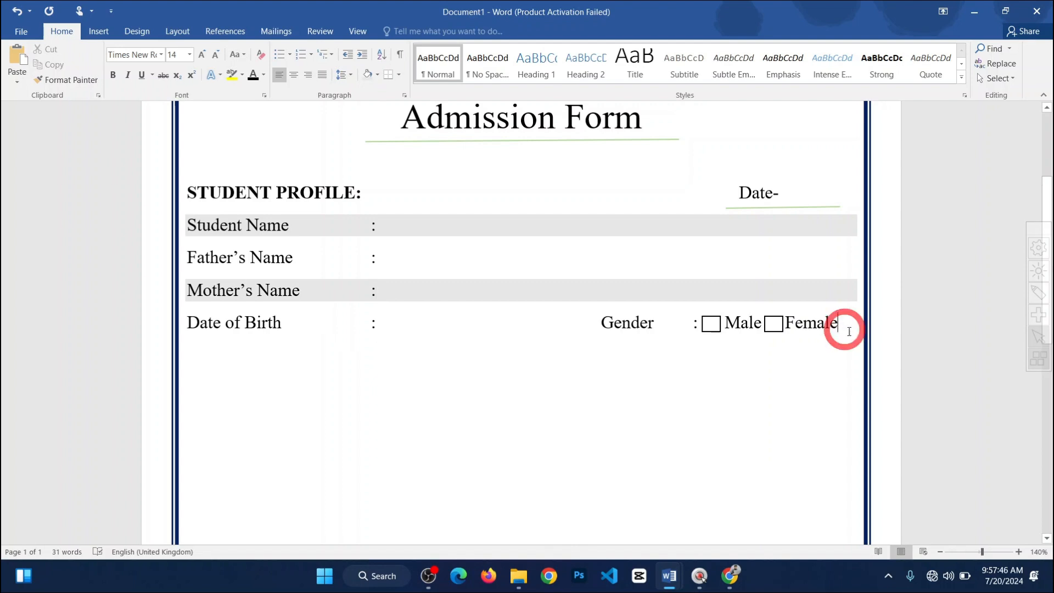
Step: Add a "Present Address" label on a new line below Date of Birth, followed by a colon aligned with those above
key(Return)
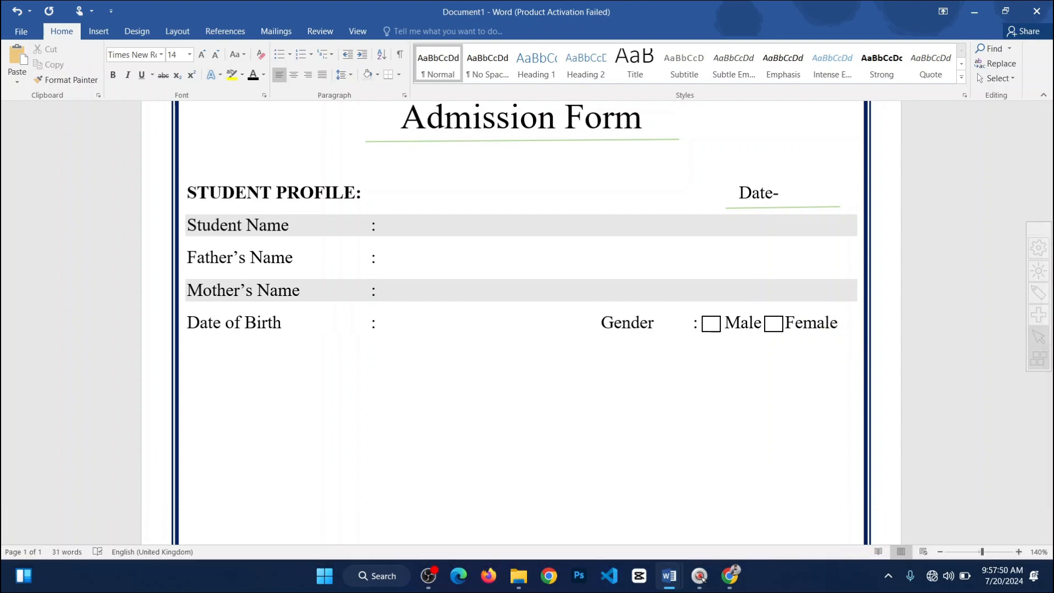
text(Pre)
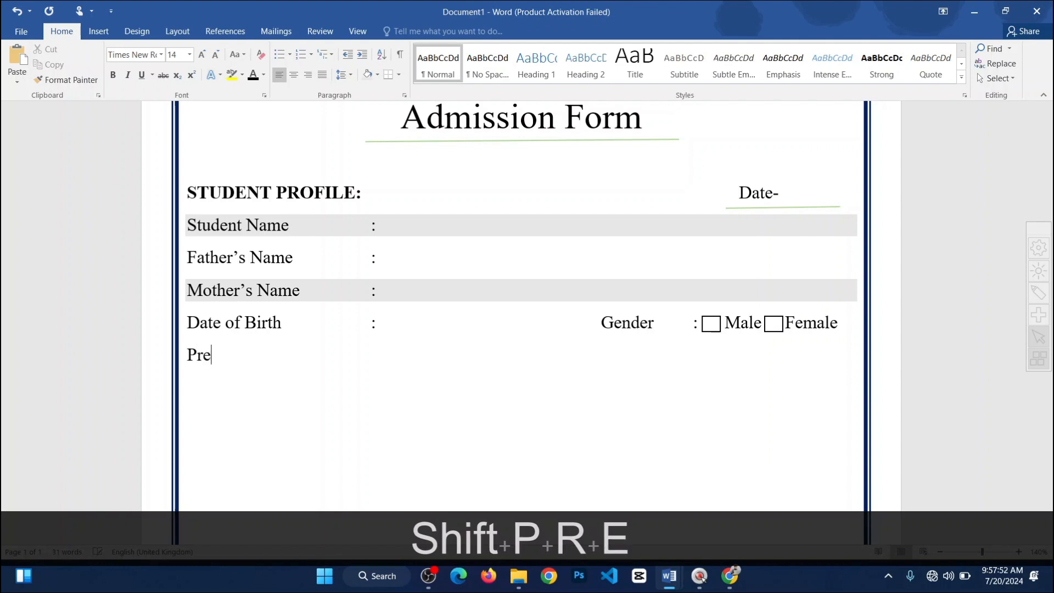
text(sent A)
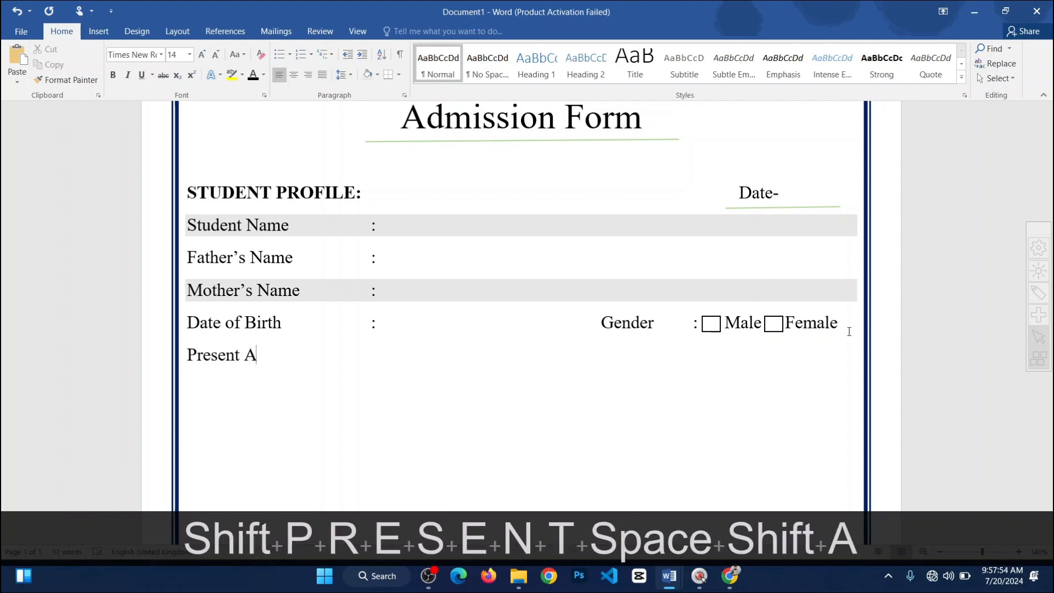
text(ddress)
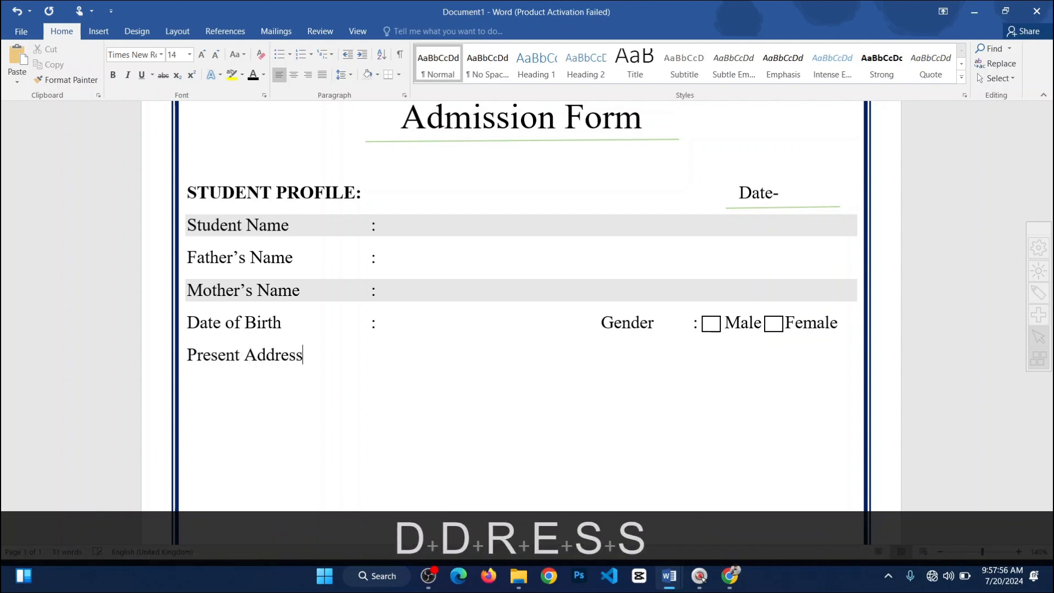
key(Tab)
key(Tab)
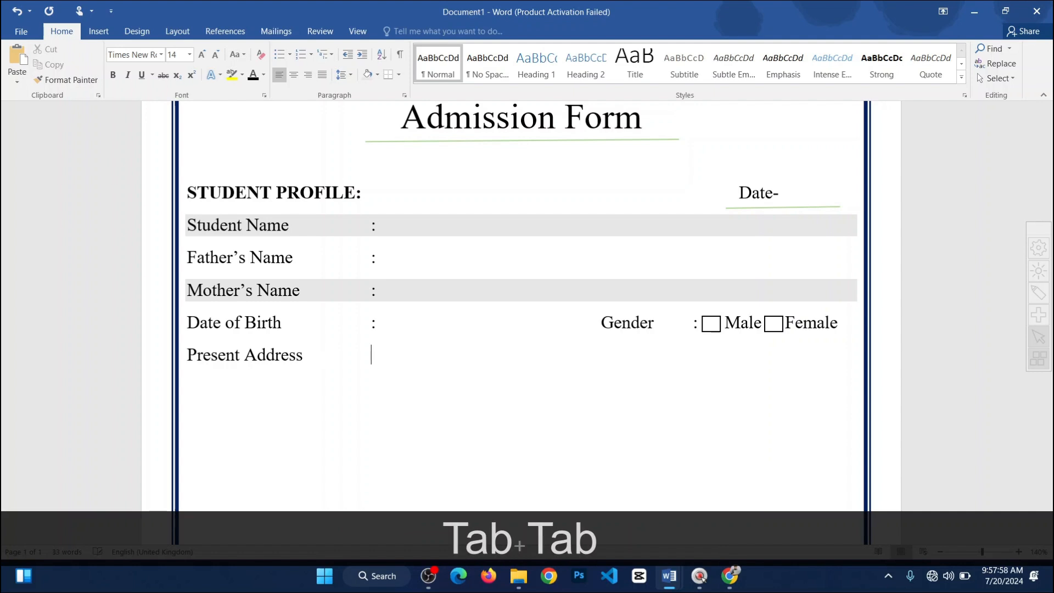
text(:)
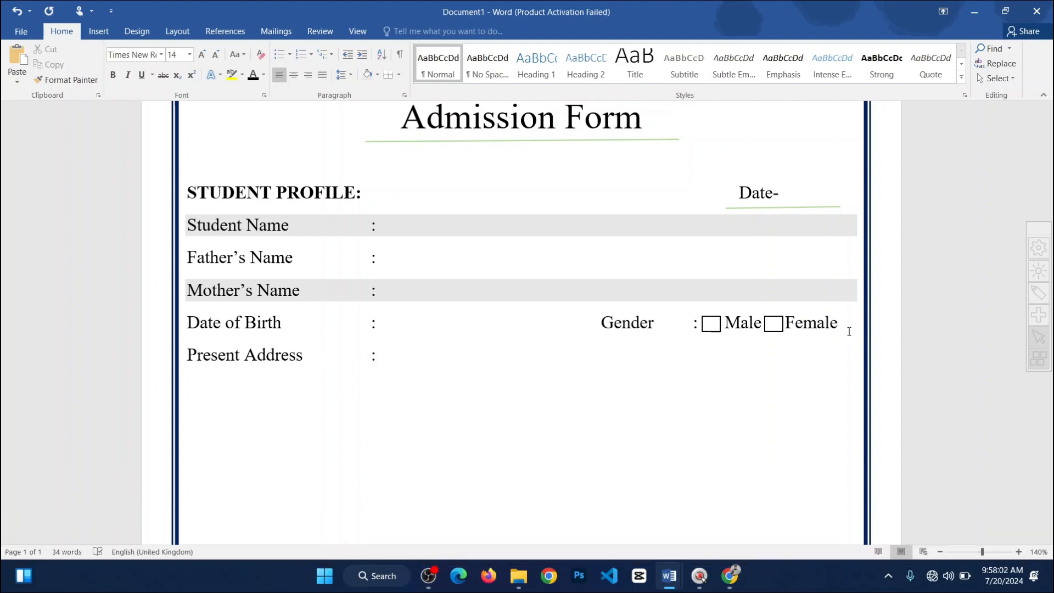
Step: Add "Village-" and "Post-" to the Present Address line, start a new line below, and correct the flagged spacing before Village
text(Vi)
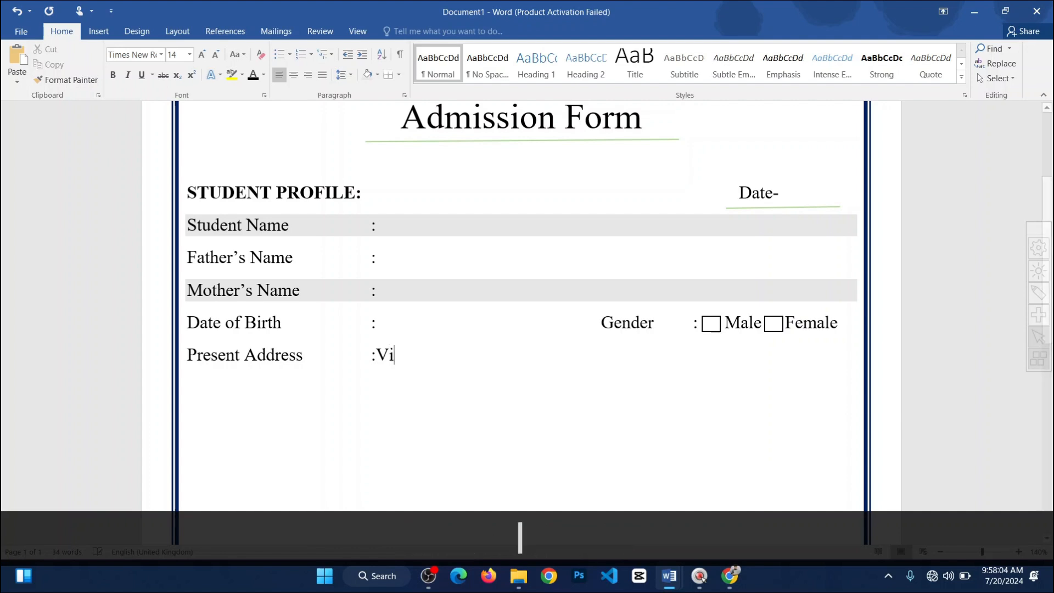
text(llage)
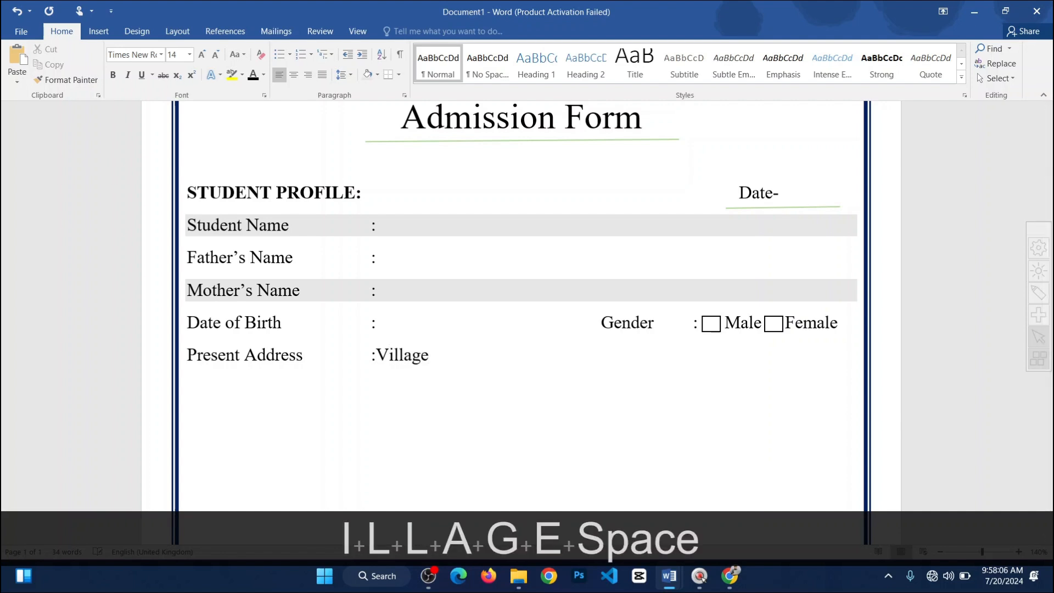
key(BackSpace)
text(-)
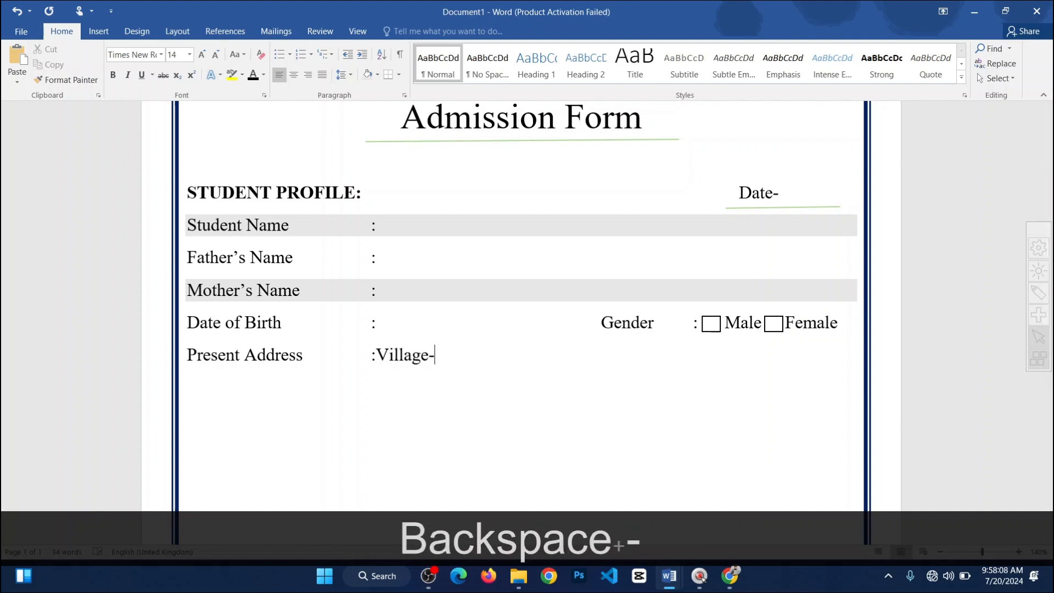
key(Tab)
key(Tab)
key(Tab)
key(Tab)
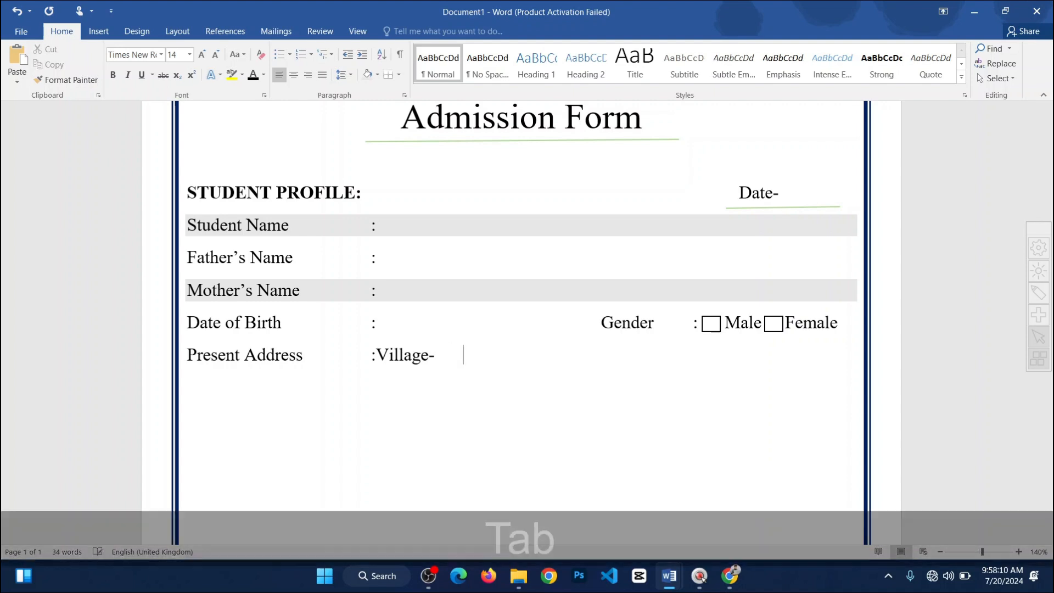
text(Post)
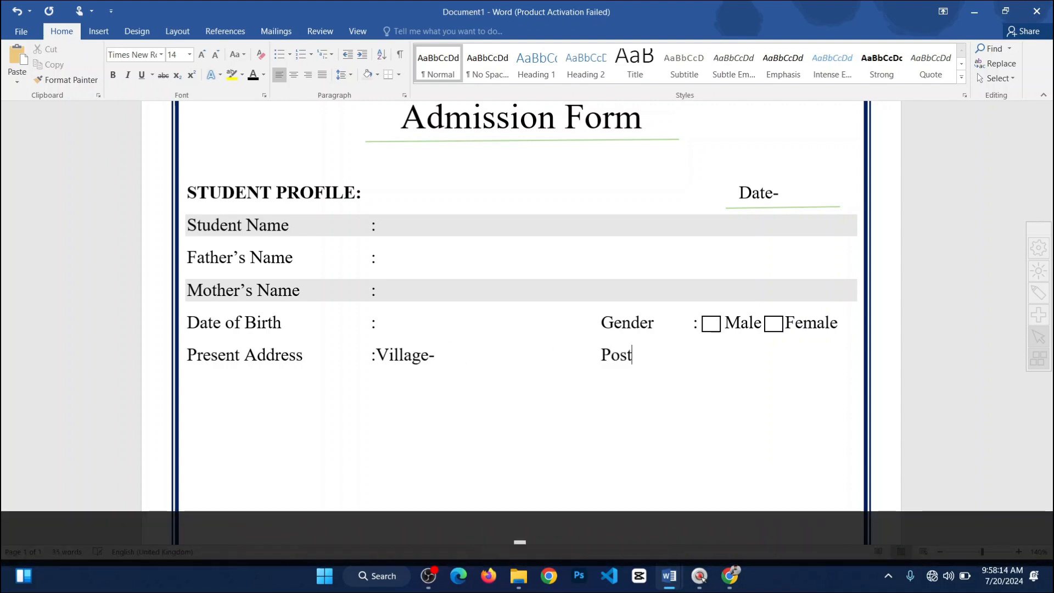
text(-)
key(Return)
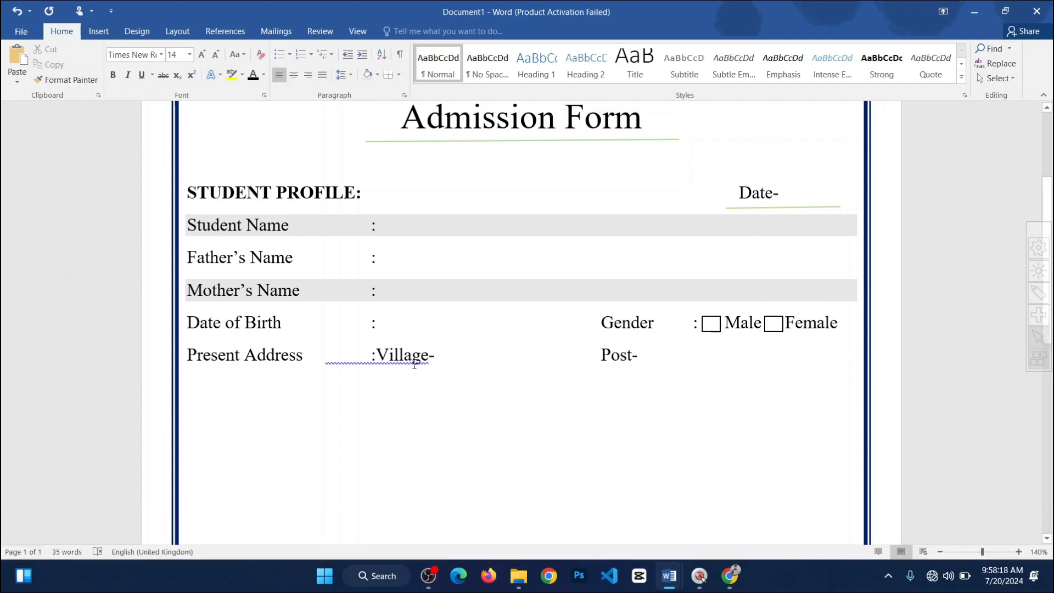
right_click(415, 363)
click(479, 374)
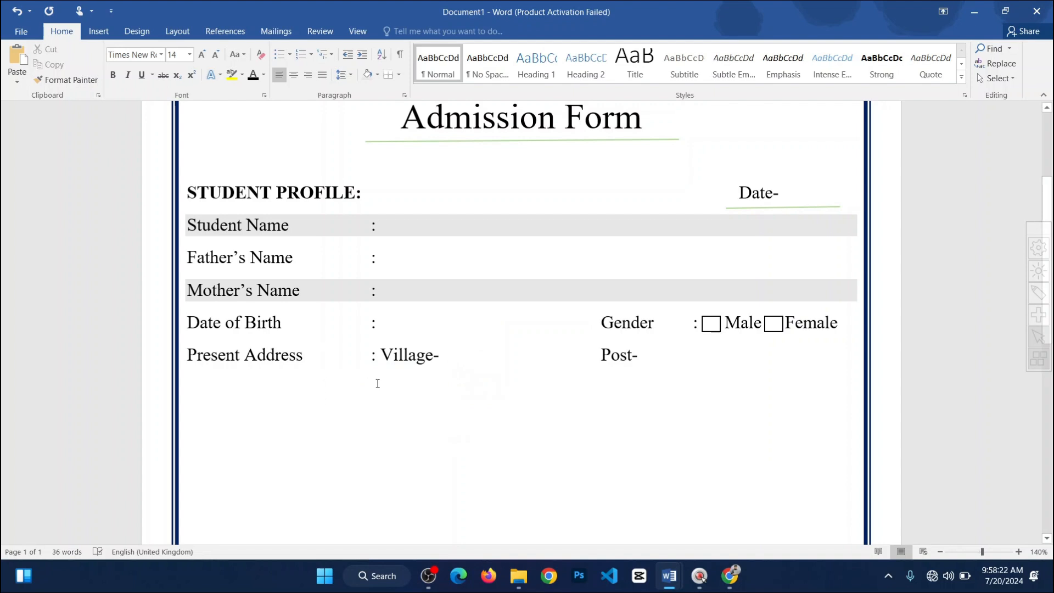
Step: Enter "Thana/Upazila" on the line below Present Address, indented beneath Village
click(205, 394)
key(Tab)
key(Tab)
key(Tab)
key(Tab)
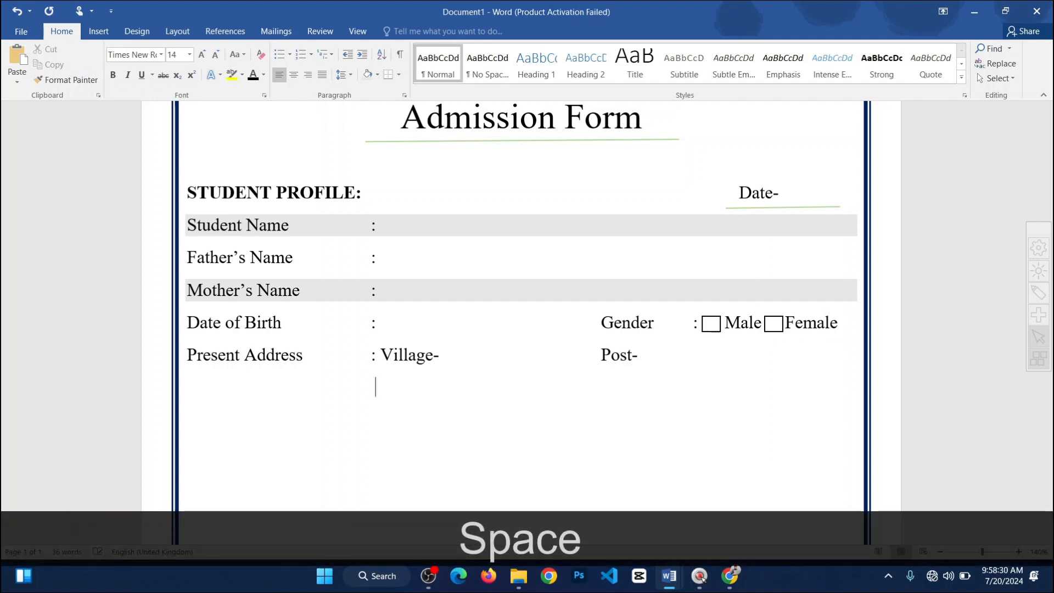
text(T)
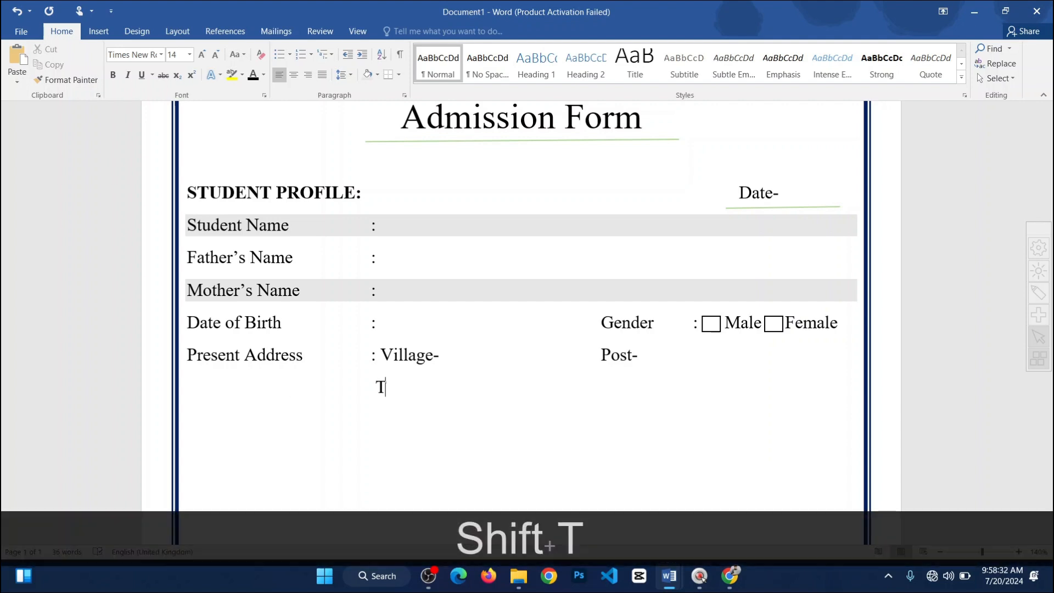
text(hana/)
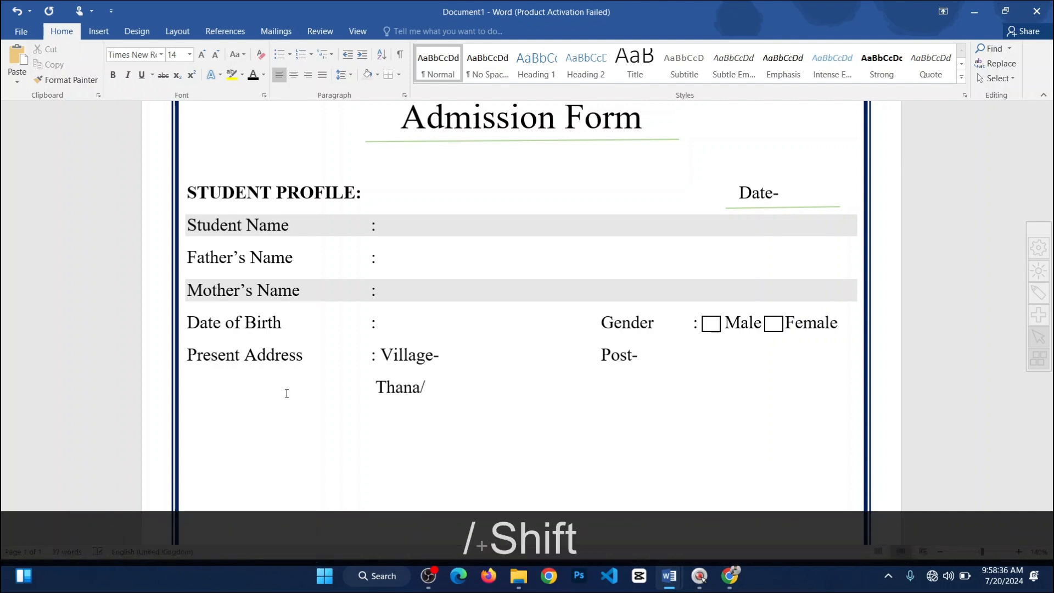
text(Upazila)
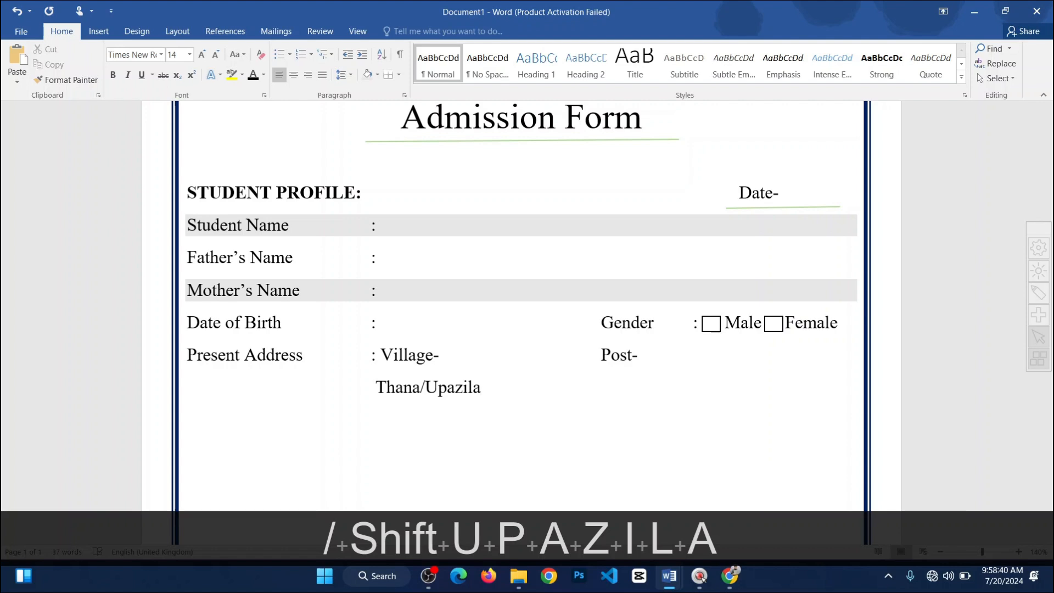
Step: Add "District-" to the Thana/Upazila line, aligned beneath Post
key(Tab)
key(Tab)
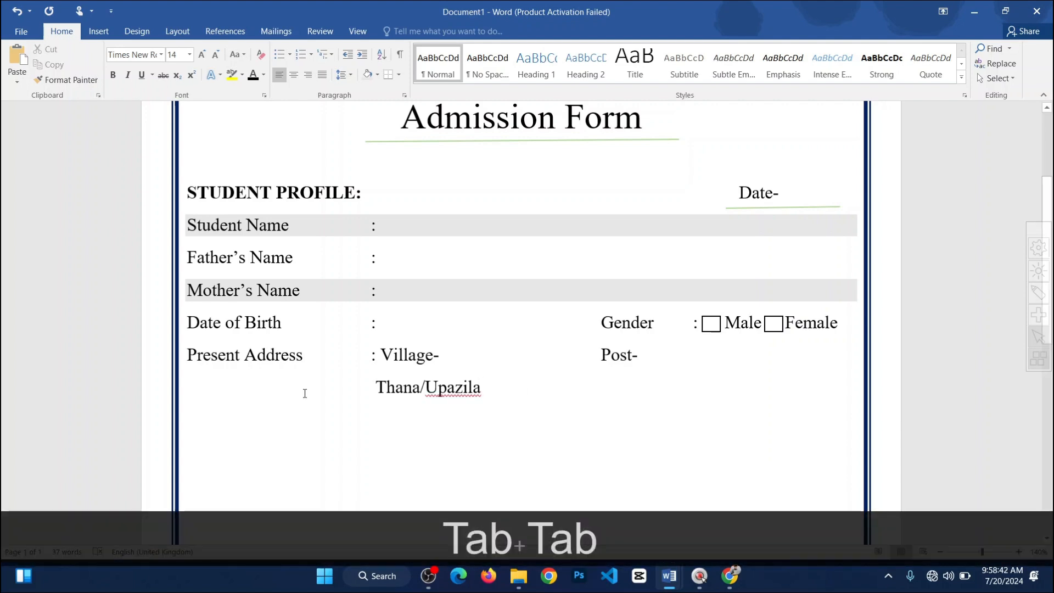
key(Tab)
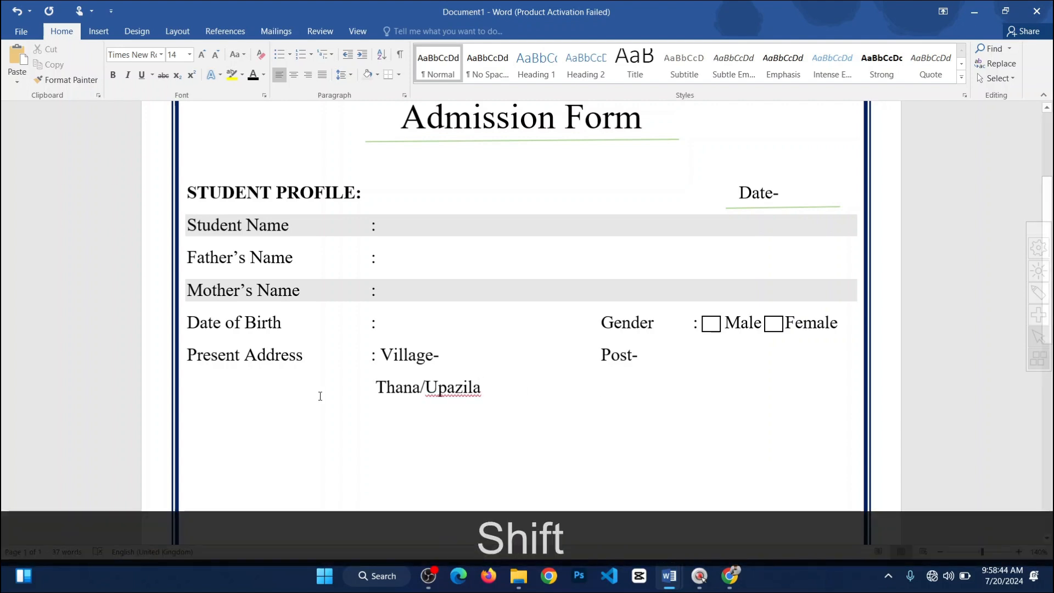
text(Dis)
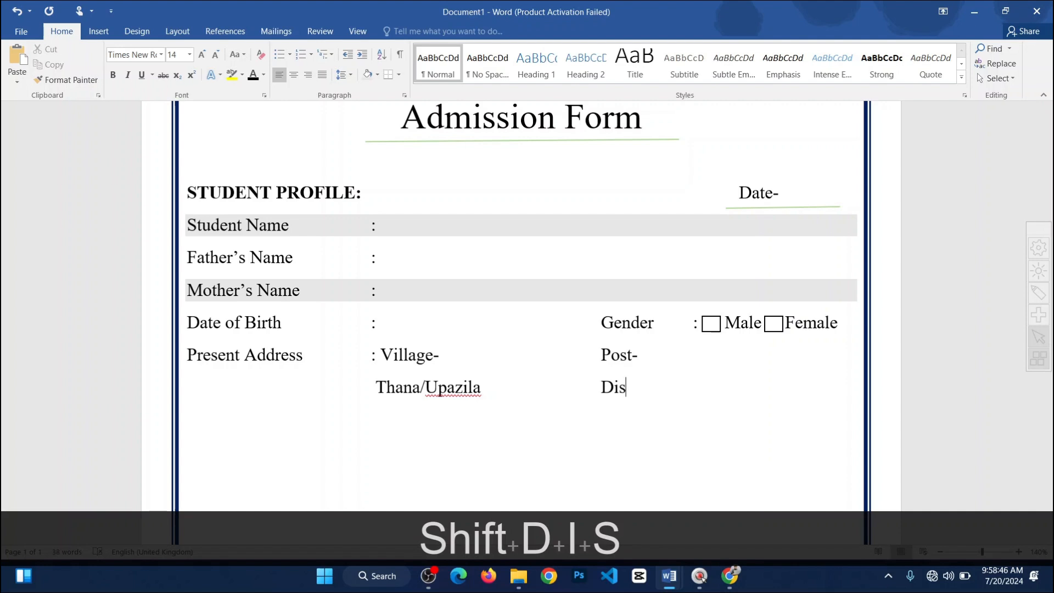
text(trict)
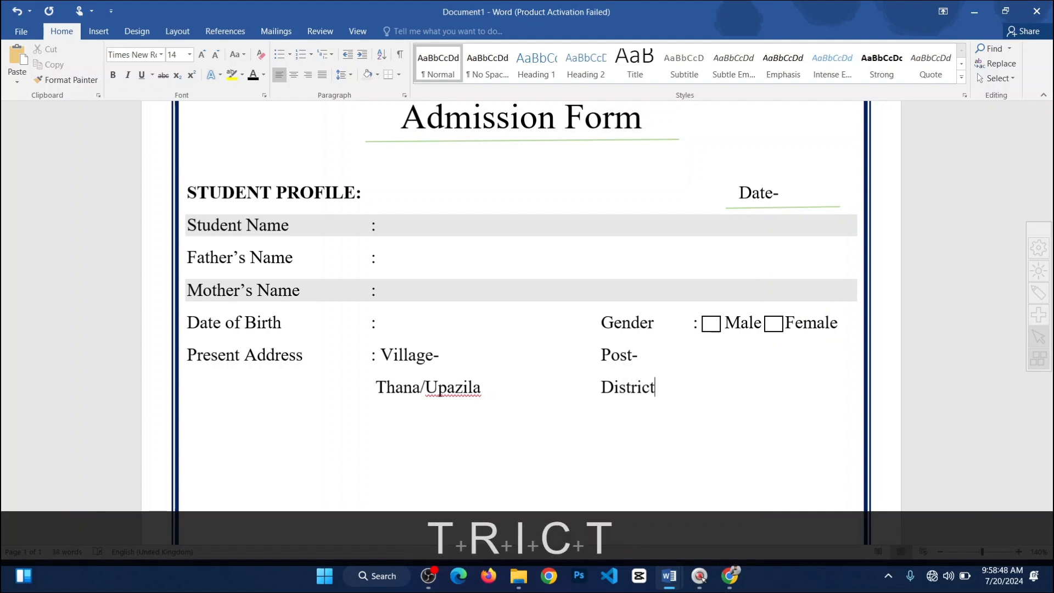
text(-)
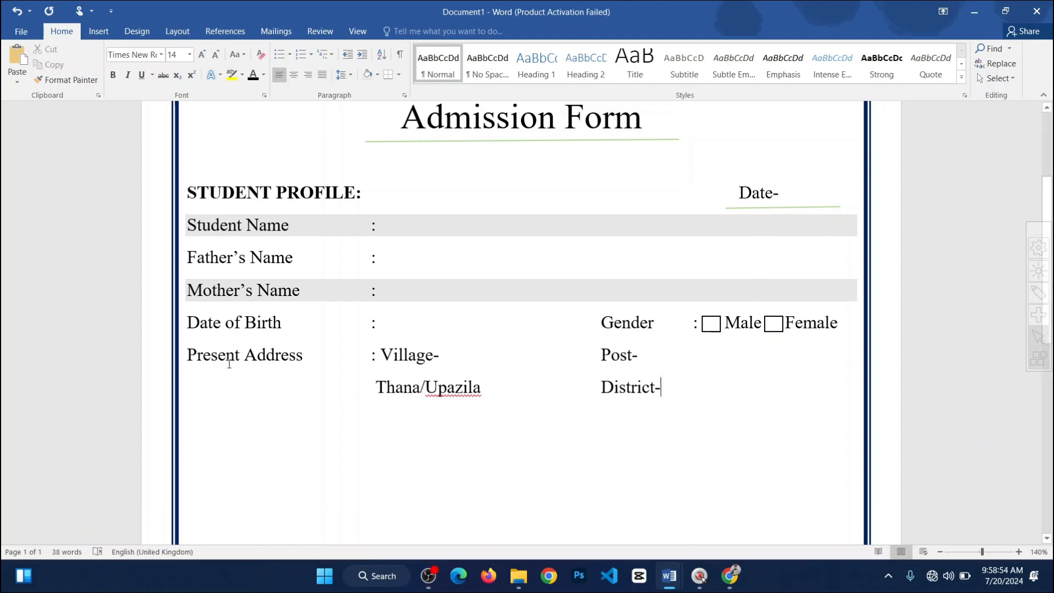
Step: Copy the two Present Address lines and paste the duplicate on a new line directly below them
drag(682, 387, 189, 355)
key(ctrl+c)
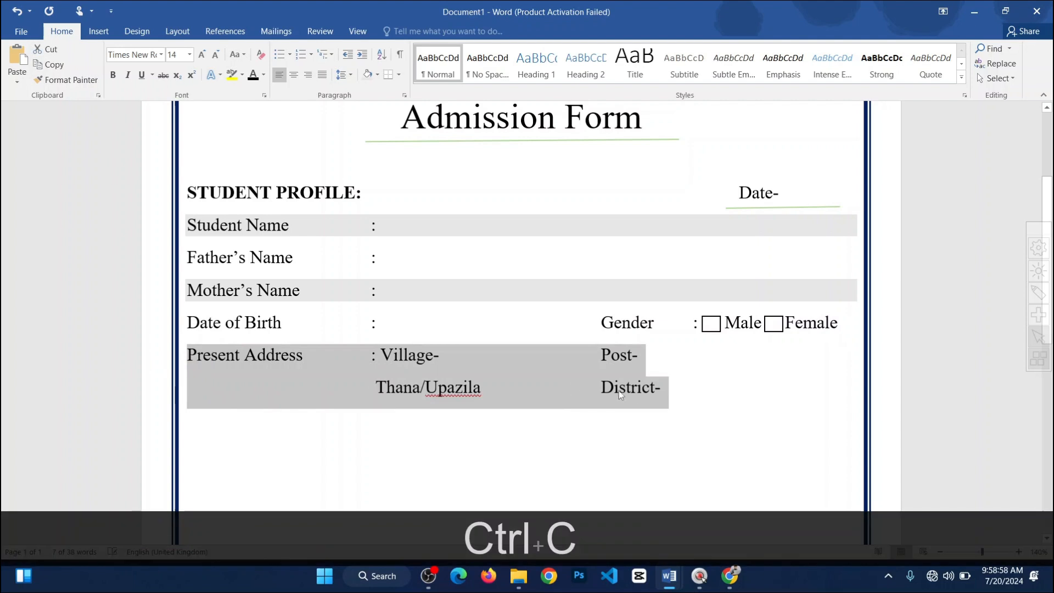
click(679, 387)
key(Return)
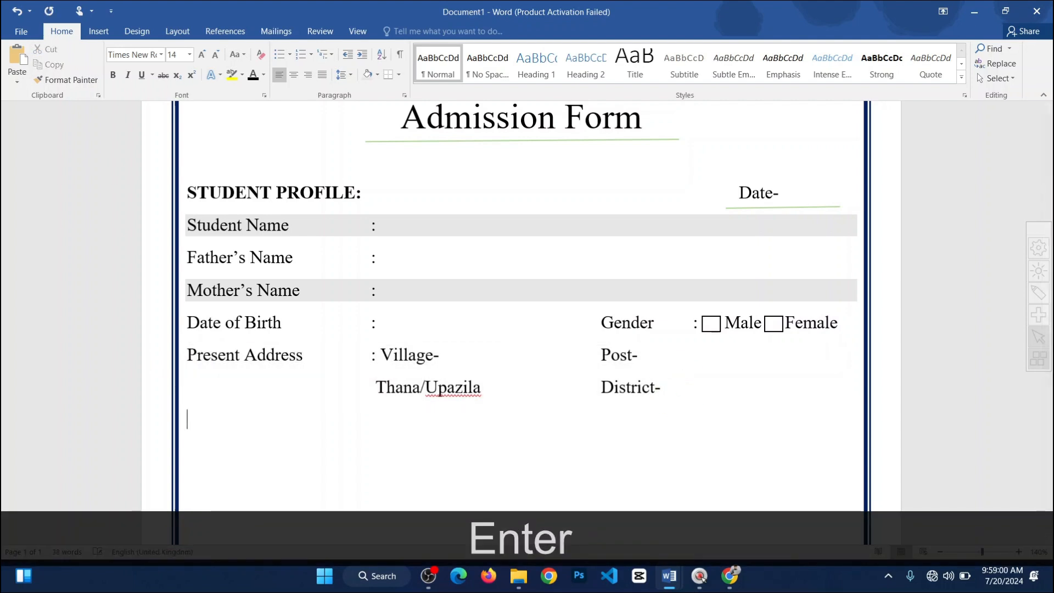
key(ctrl+v)
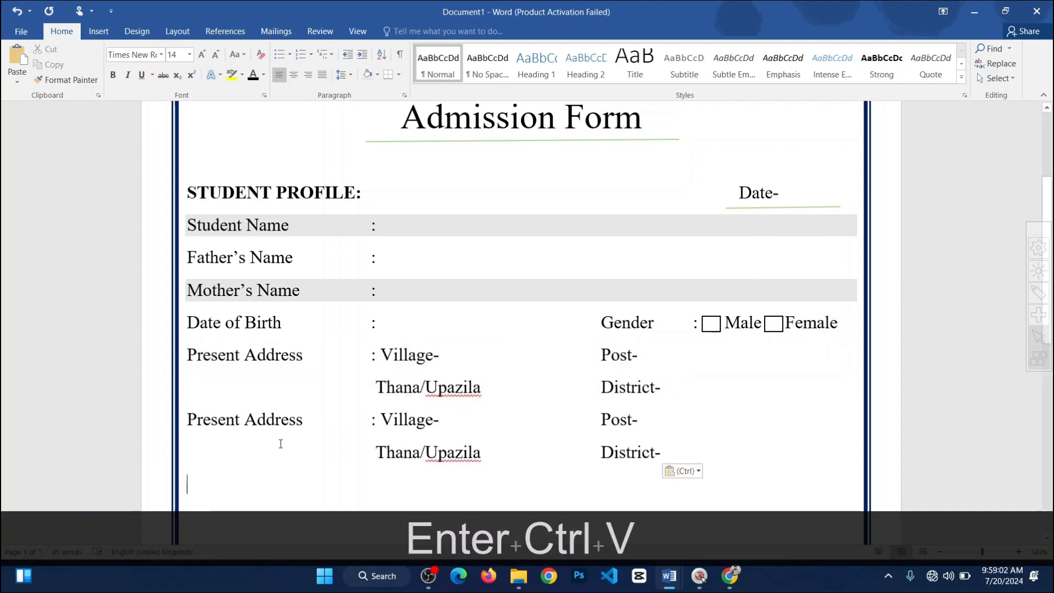
Step: Rename the duplicated address label to "Permanent Address" and realign its colon, Village and Post entries with the lines above
drag(244, 422, 187, 423)
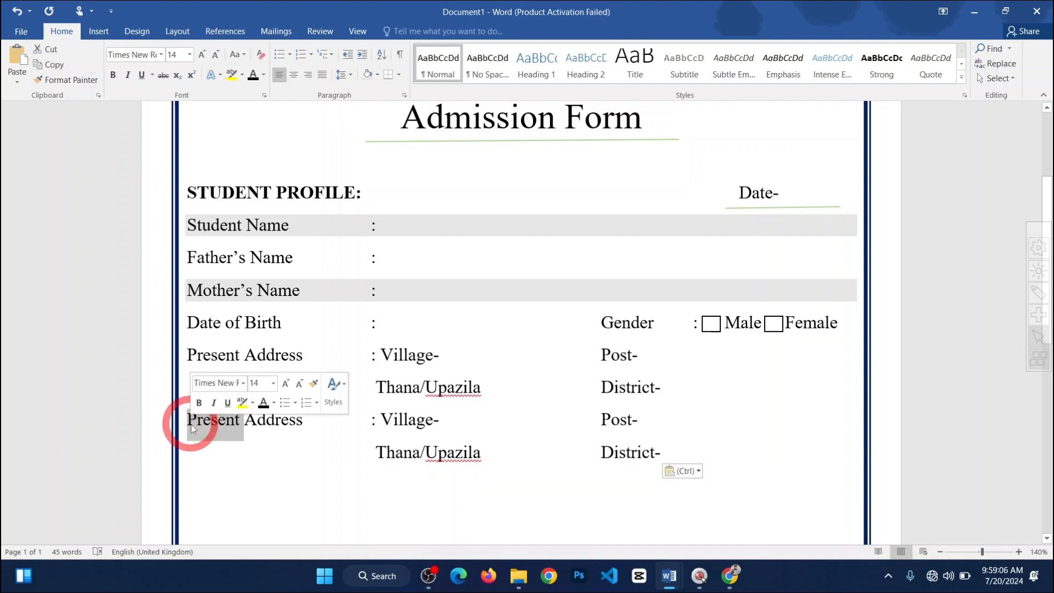
key(BackSpace)
text(Permanen)
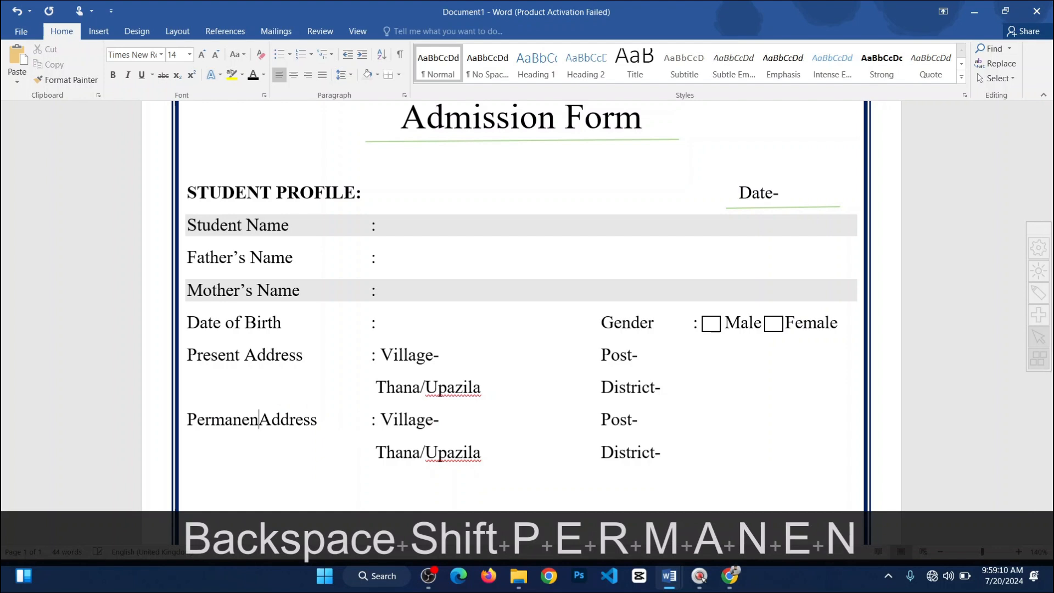
text(t)
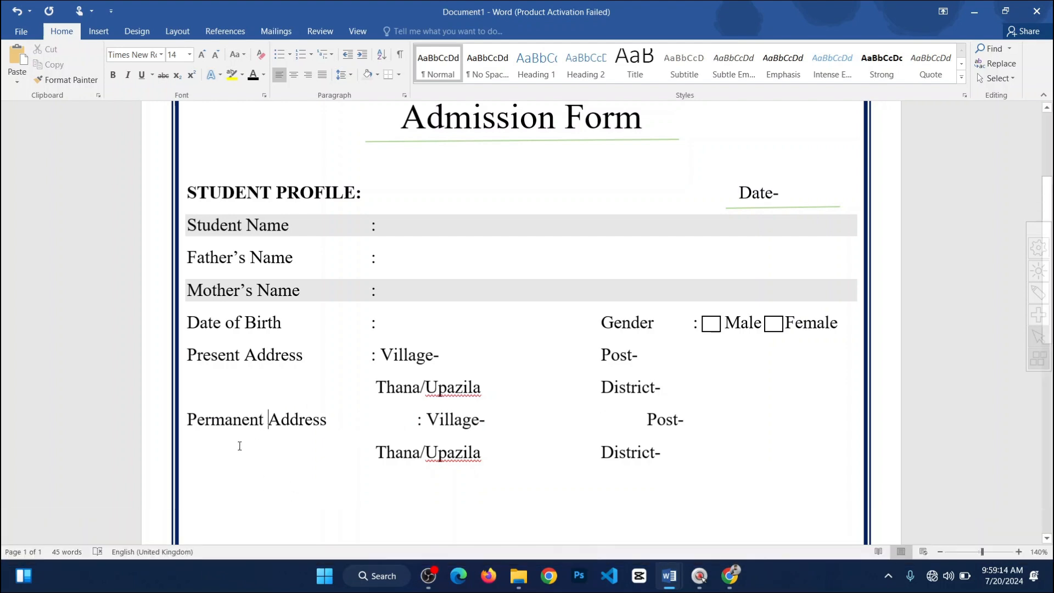
click(411, 415)
key(BackSpace)
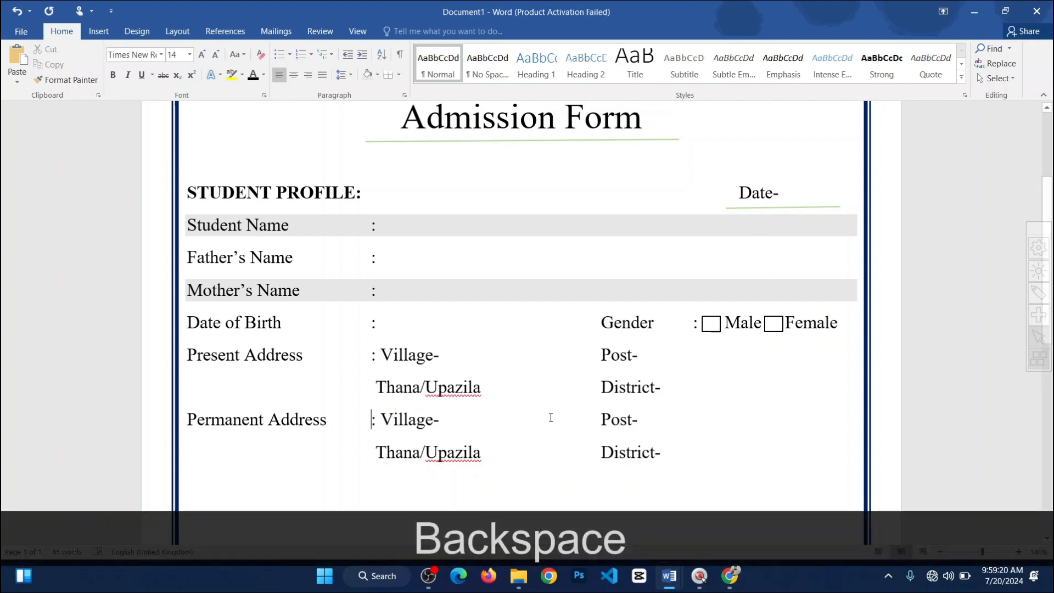
Step: Apply the light grey paragraph shading to the Present Address and Permanent Address lines
ctrl+scroll(571, 453, down, 4)
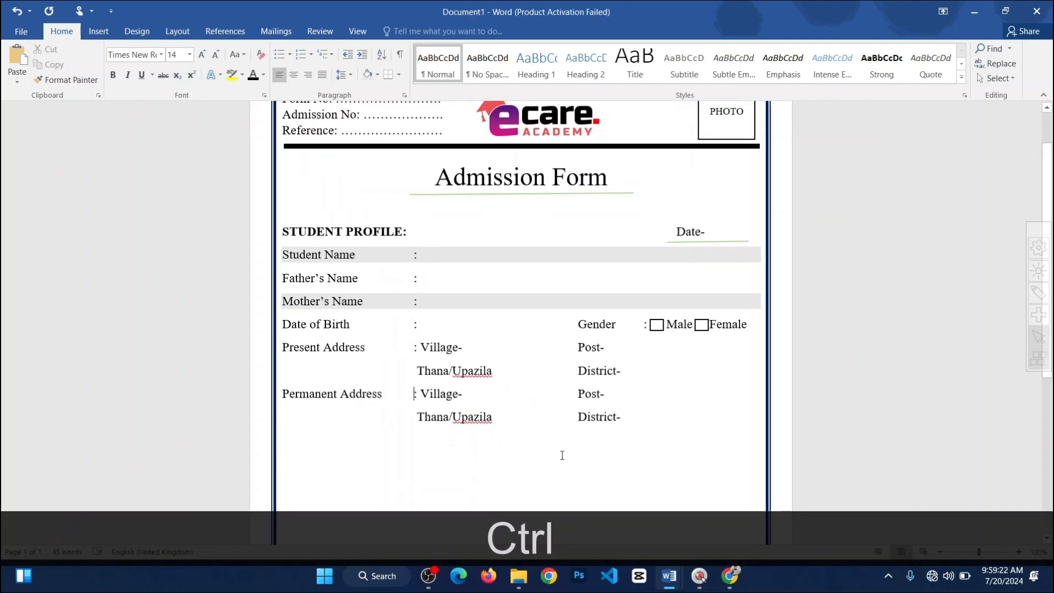
click(473, 258)
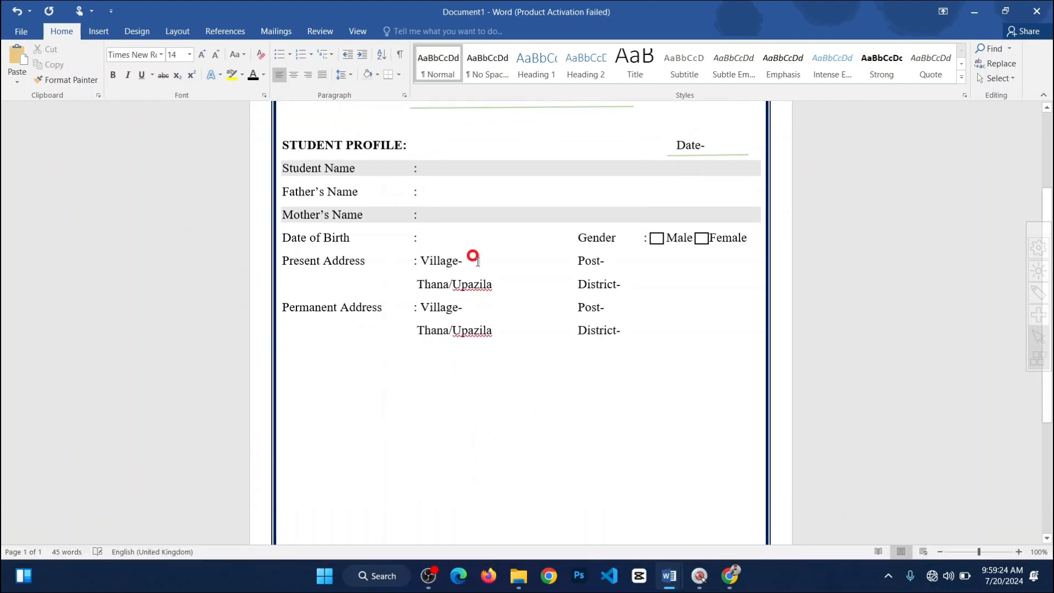
click(368, 75)
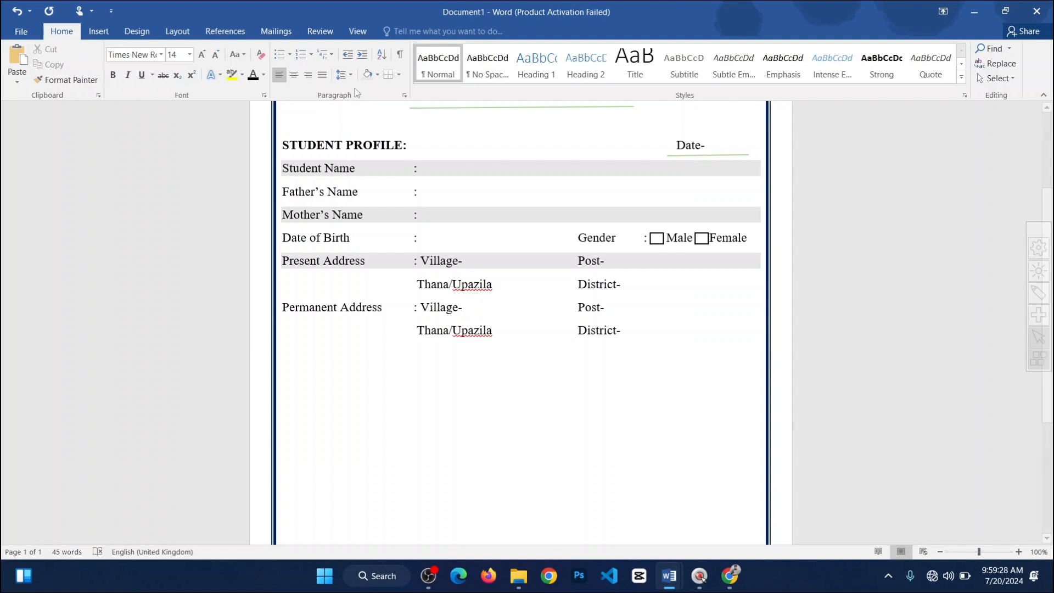
click(367, 73)
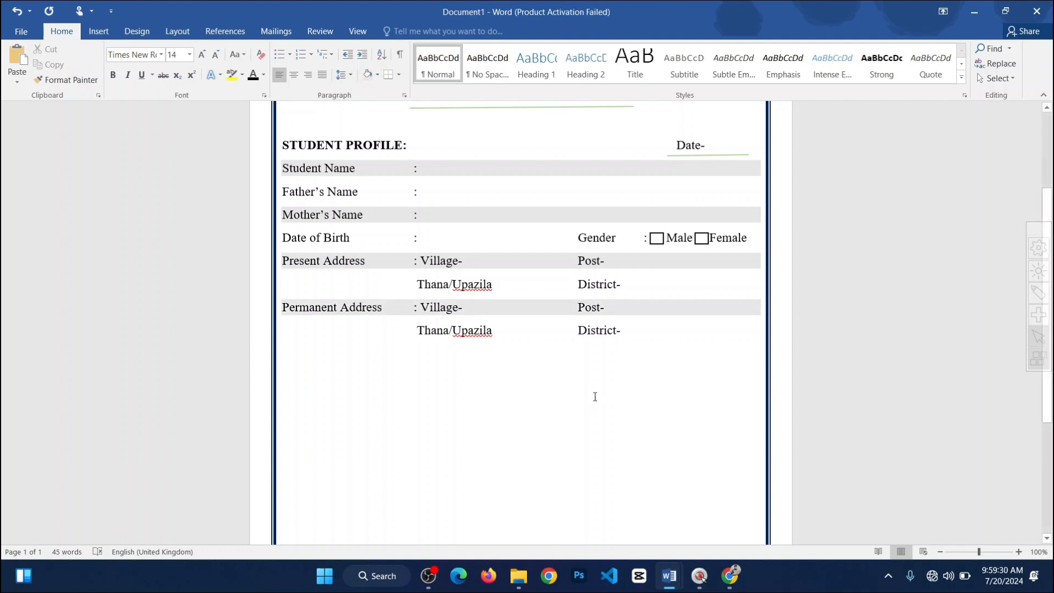
Step: Switch to the open "From No" document to check the remaining fields of the reference admission form
scroll(611, 422, up, 3)
scroll(623, 417, down, 2)
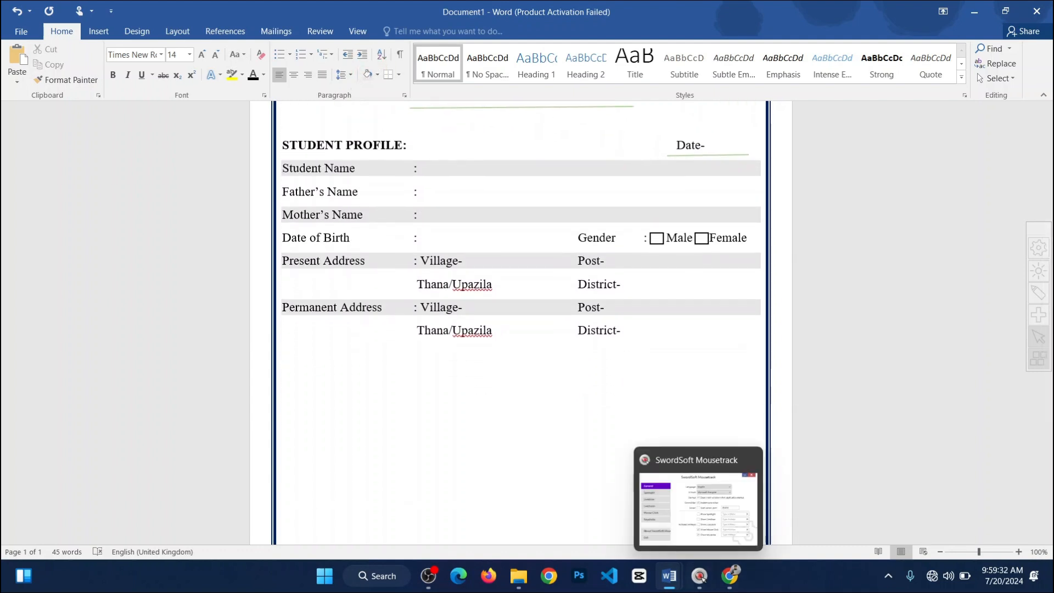
mouse_move(669, 575)
click(622, 514)
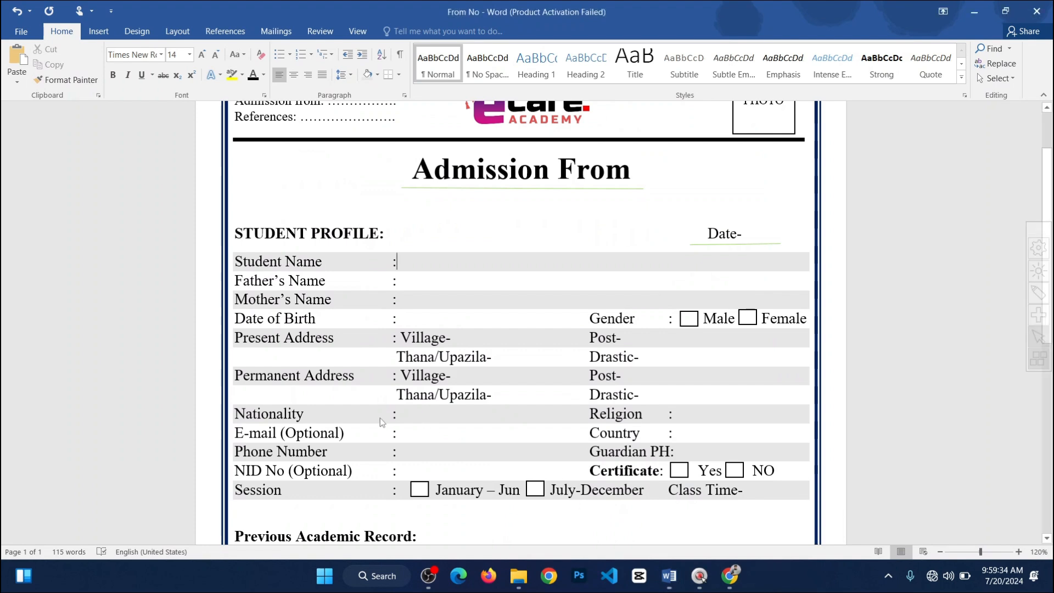
Step: Copy the Nationality through Session lines from the "From No" document and paste them on a new line below the Permanent Address lines in Document1
scroll(346, 353, down, 2)
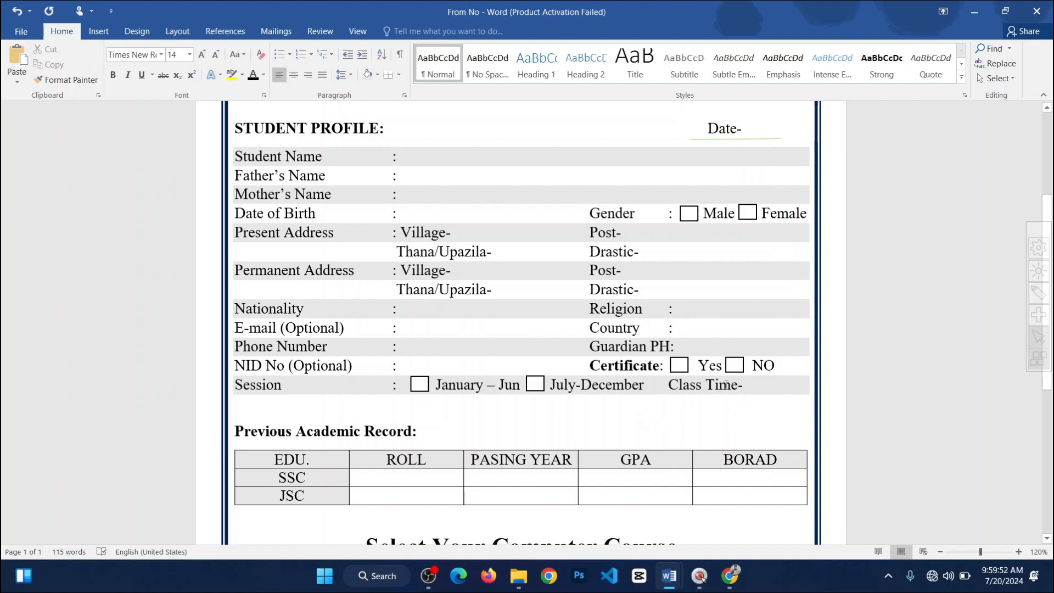
drag(747, 390, 225, 312)
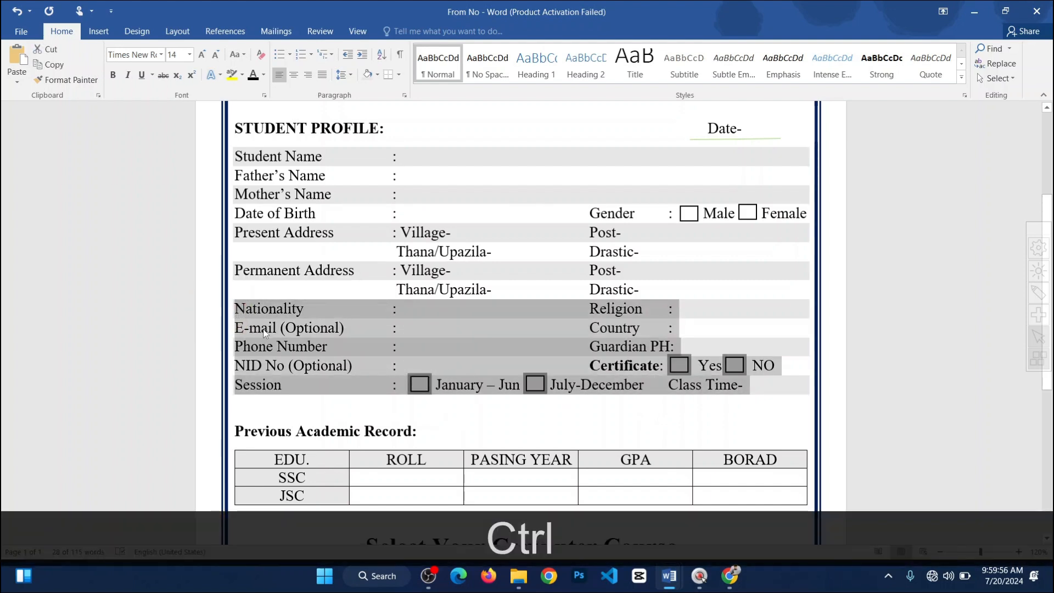
key(ctrl+c)
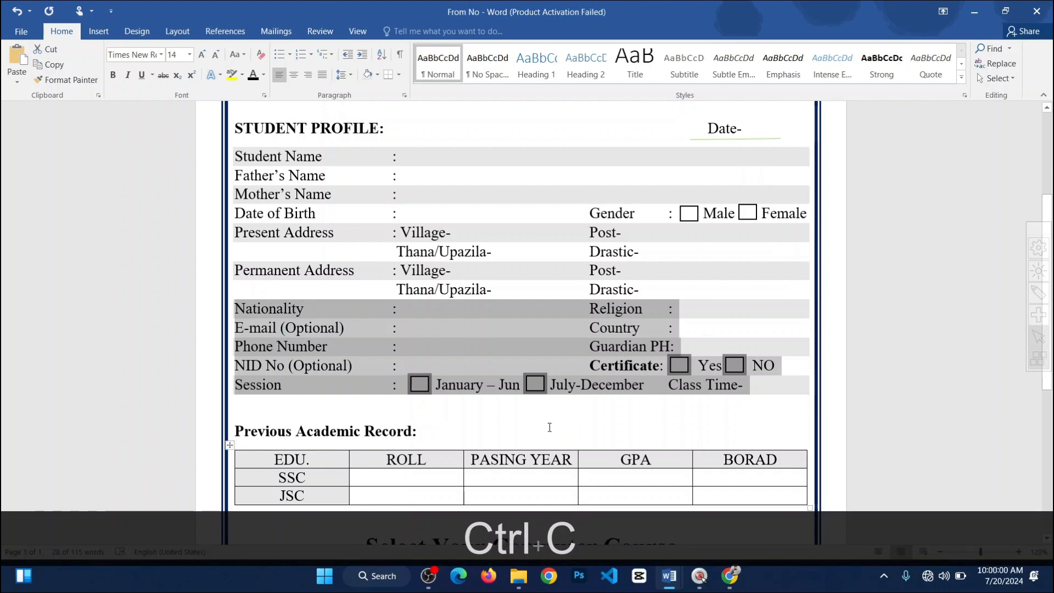
mouse_move(668, 575)
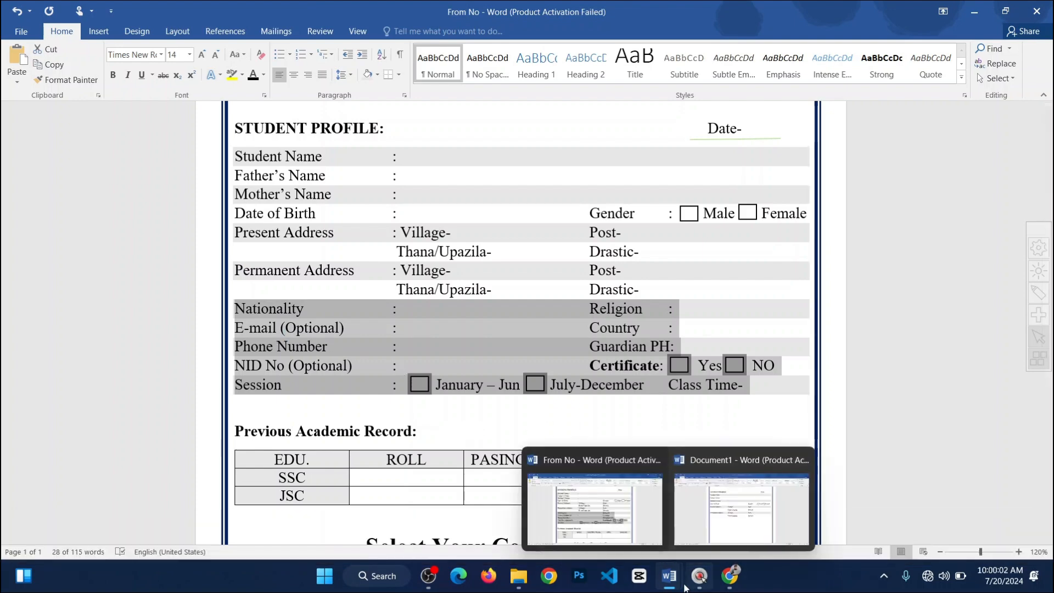
click(730, 530)
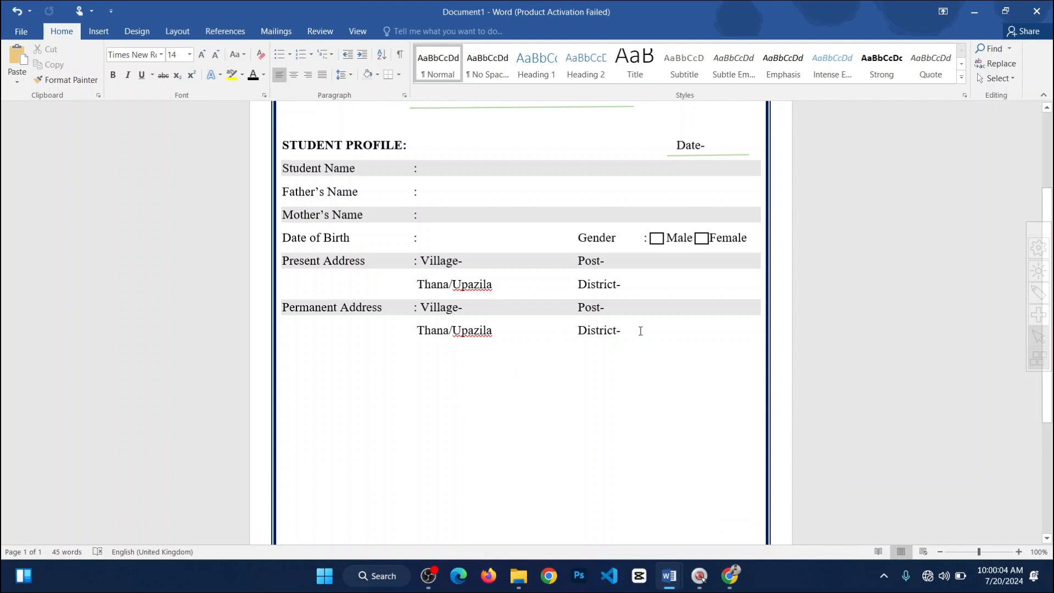
key(BackSpace)
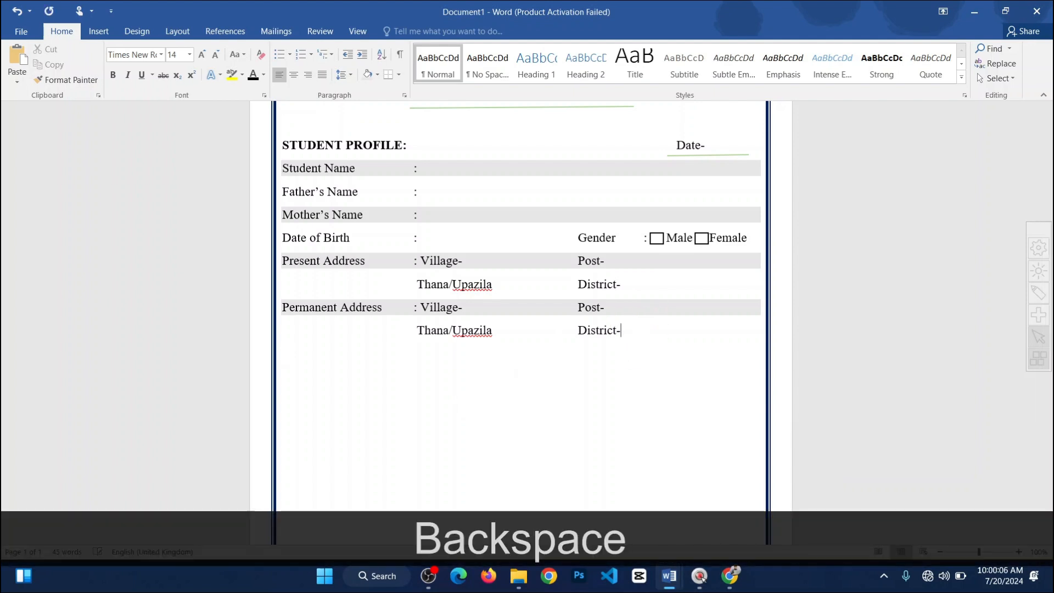
key(Return)
key(ctrl+v)
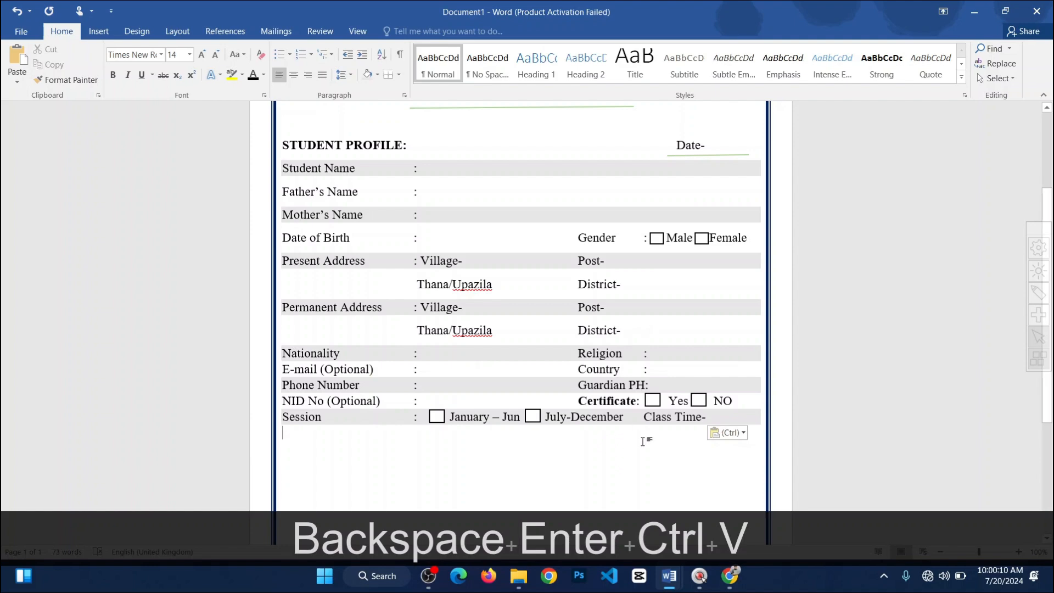
Step: Compare the student profile line spacing in Document1 with that of the "From No" reference form, ending back in Document1
scroll(643, 441, up, 2)
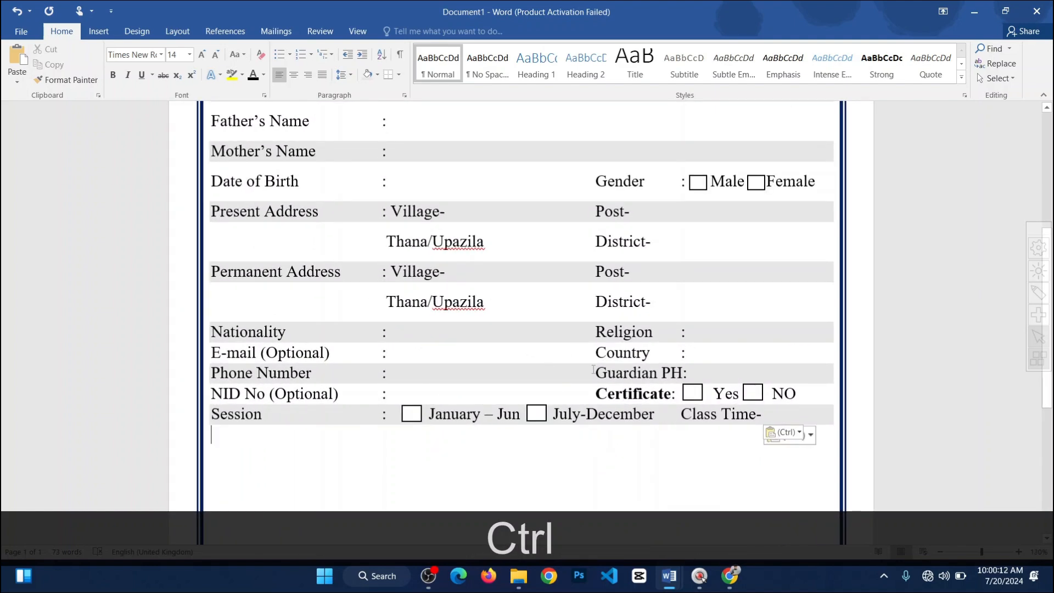
scroll(593, 369, down, 2)
scroll(633, 430, down, 2)
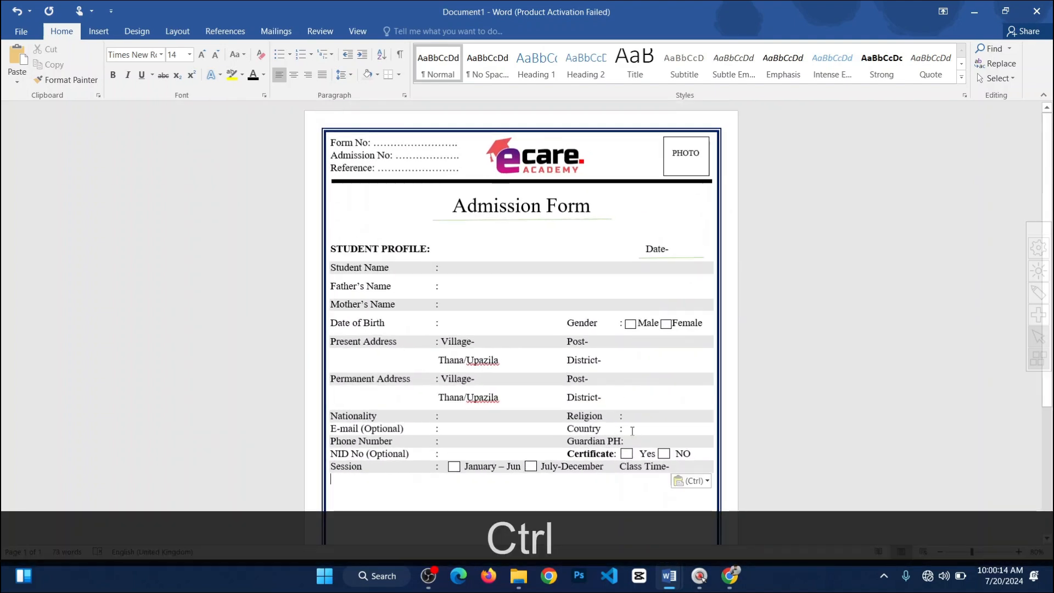
scroll(632, 430, down, 3)
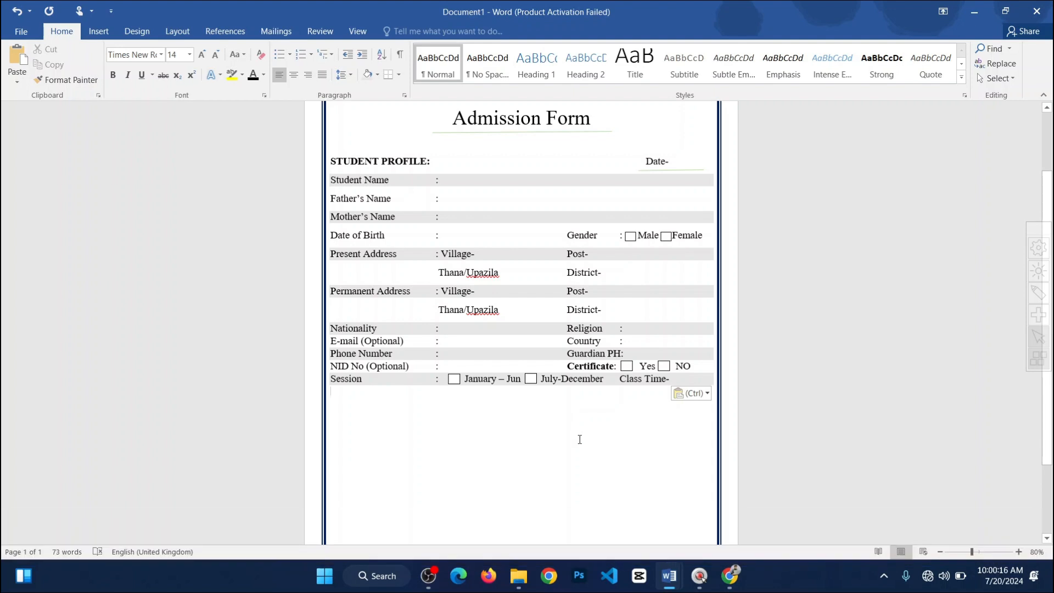
scroll(582, 444, up, 1)
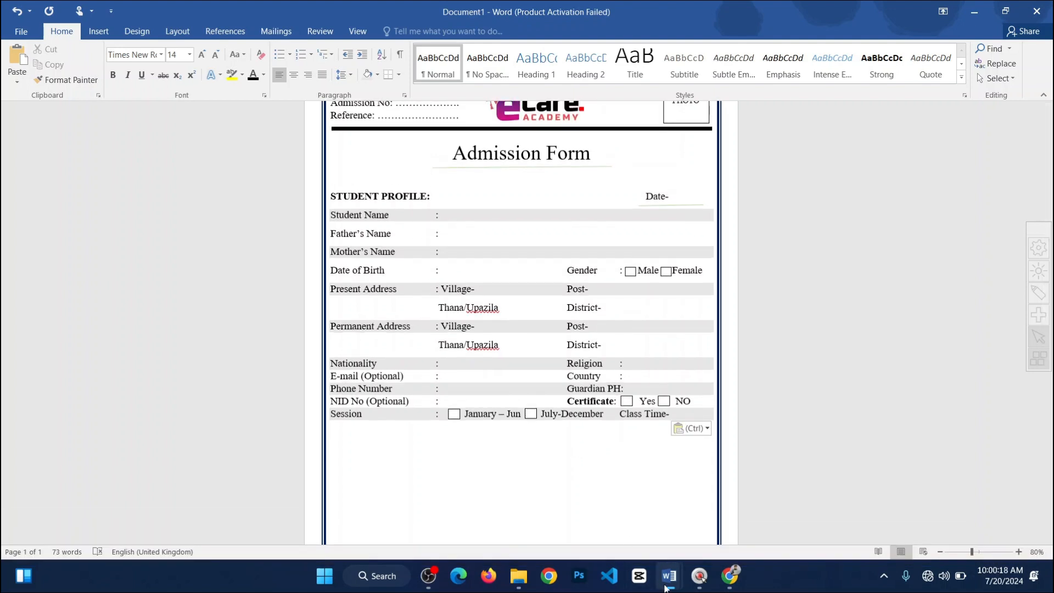
mouse_move(668, 571)
click(595, 504)
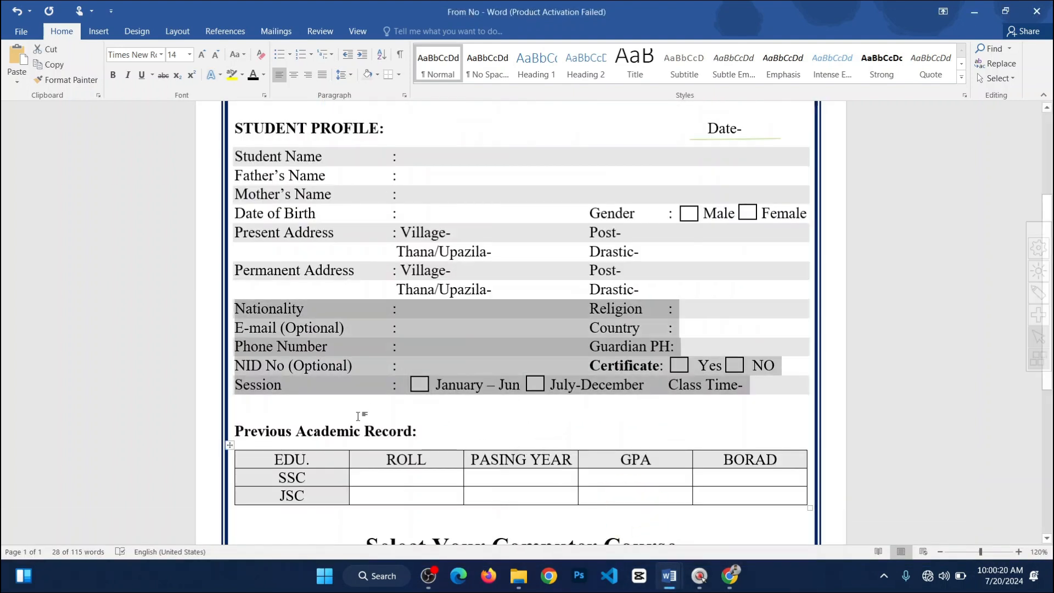
scroll(294, 405, down, 1)
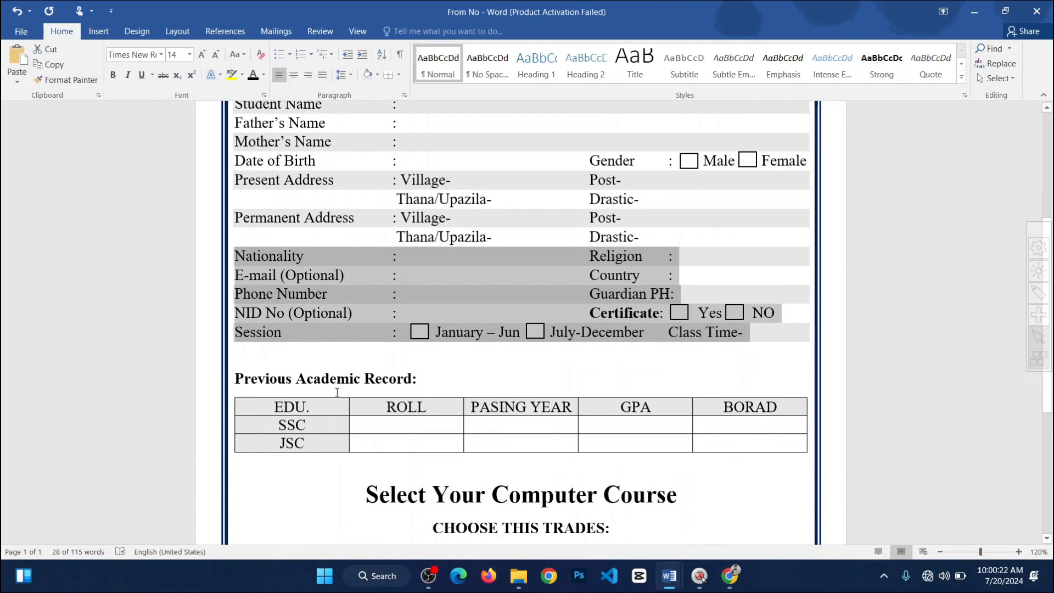
scroll(468, 402, down, 3)
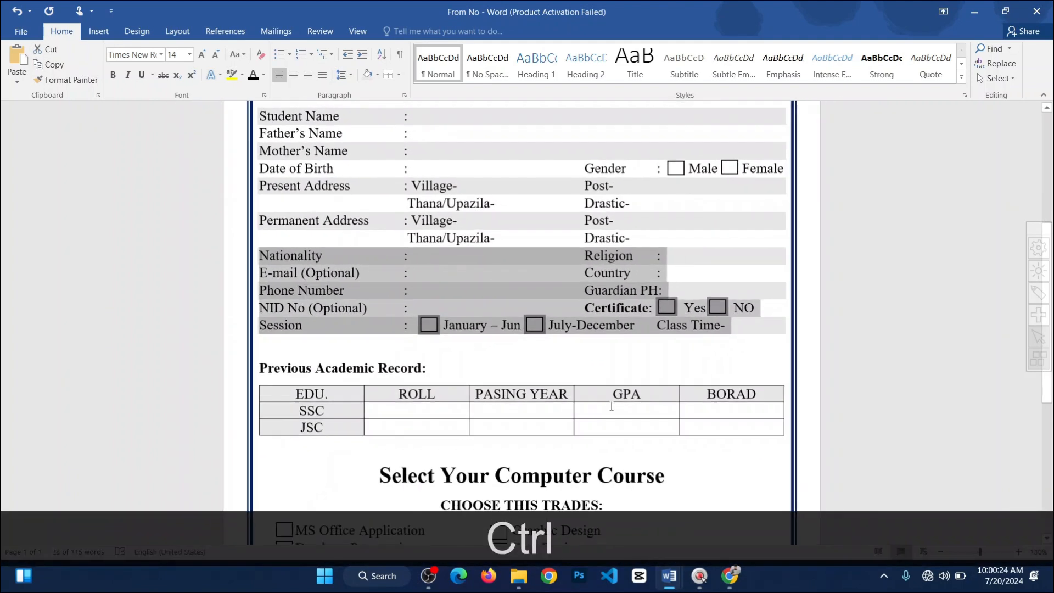
click(628, 334)
drag(674, 305, 325, 156)
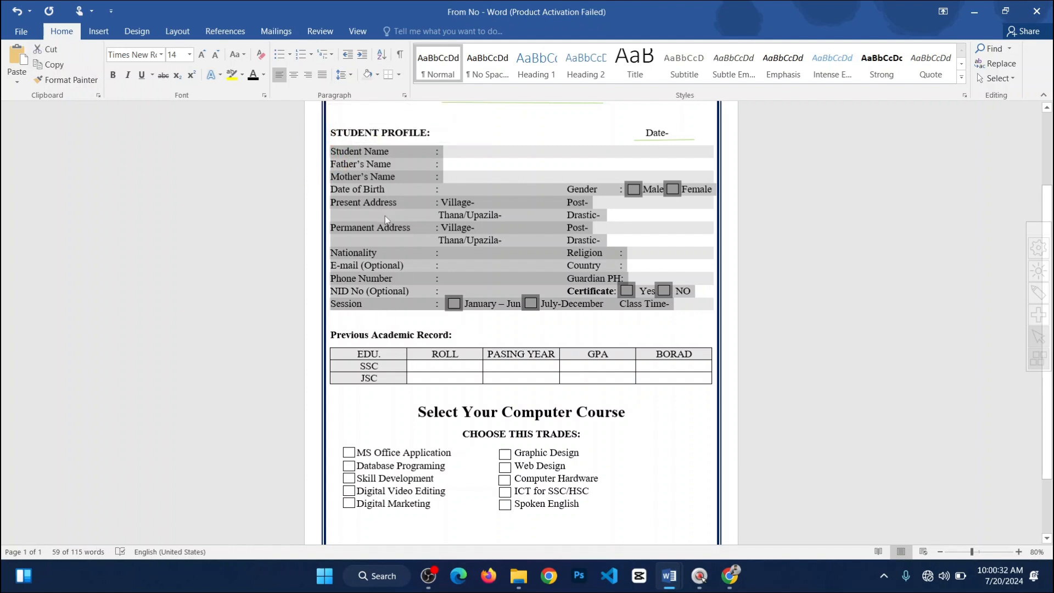
mouse_move(669, 575)
click(905, 511)
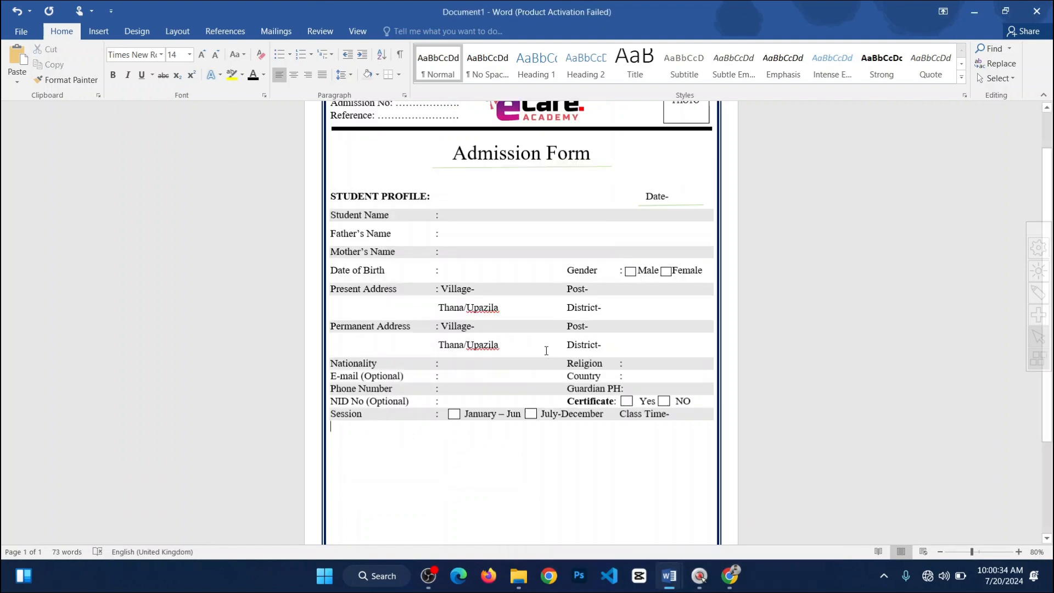
Step: Remove the space after paragraphs on all student profile lines from Student Name through Session
ctrl+scroll(530, 346, down, 1)
ctrl+scroll(551, 393, up, 7)
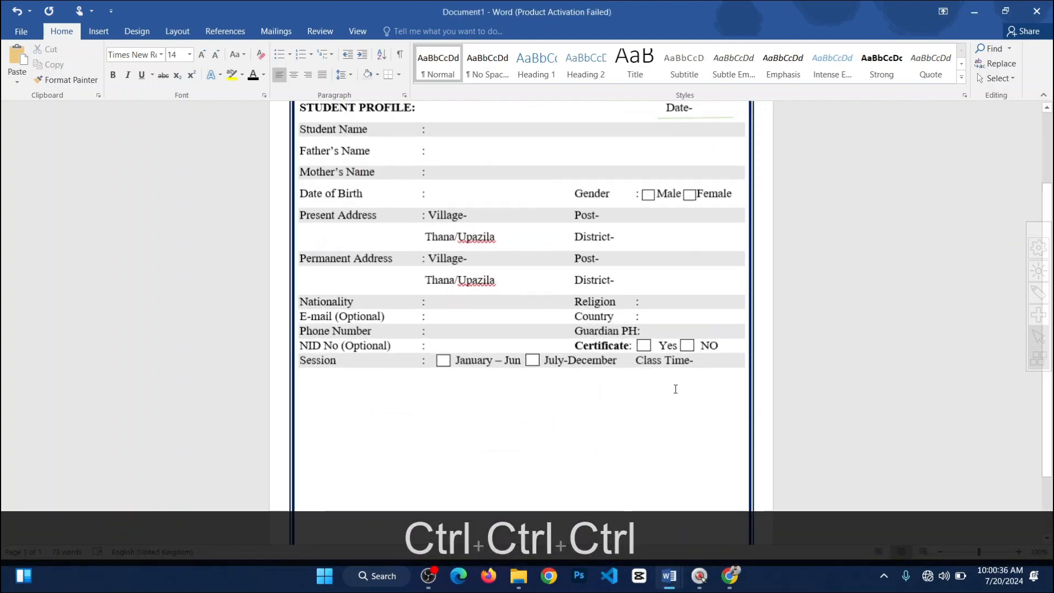
scroll(692, 442, up, 2)
ctrl+scroll(691, 442, down, 3)
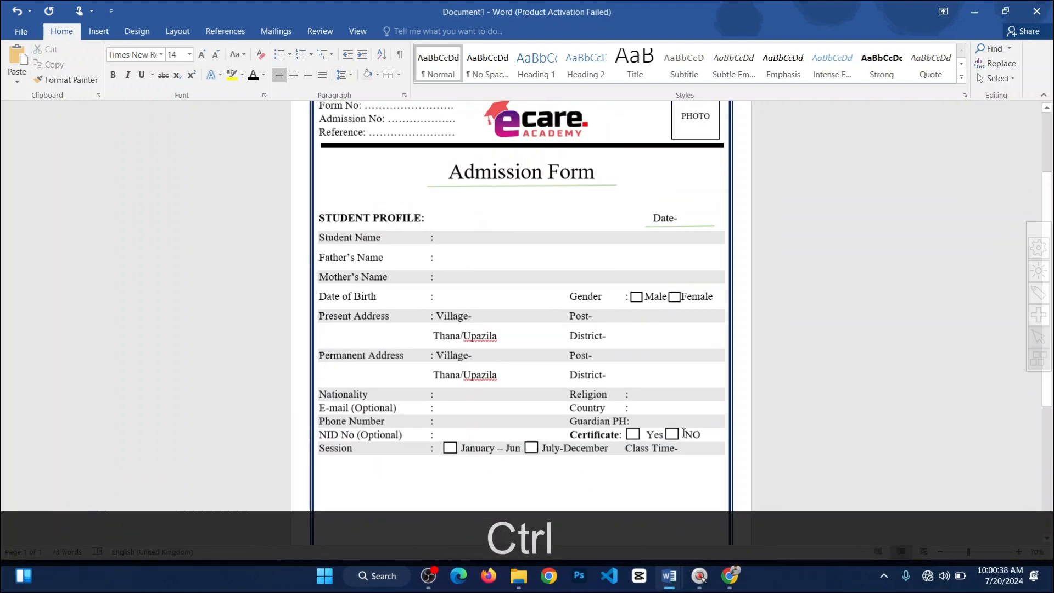
drag(670, 426, 349, 249)
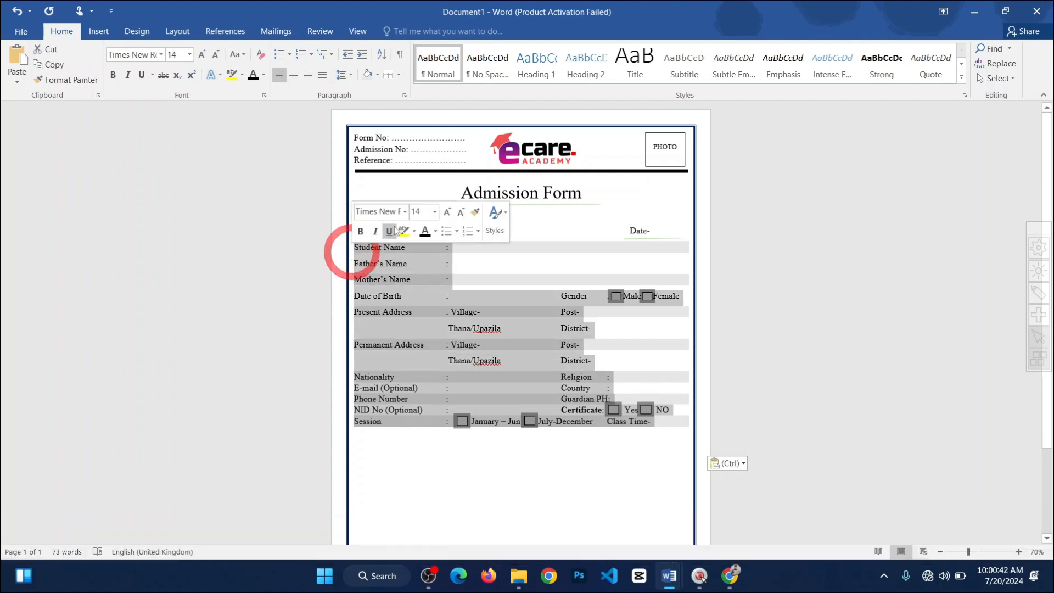
click(350, 77)
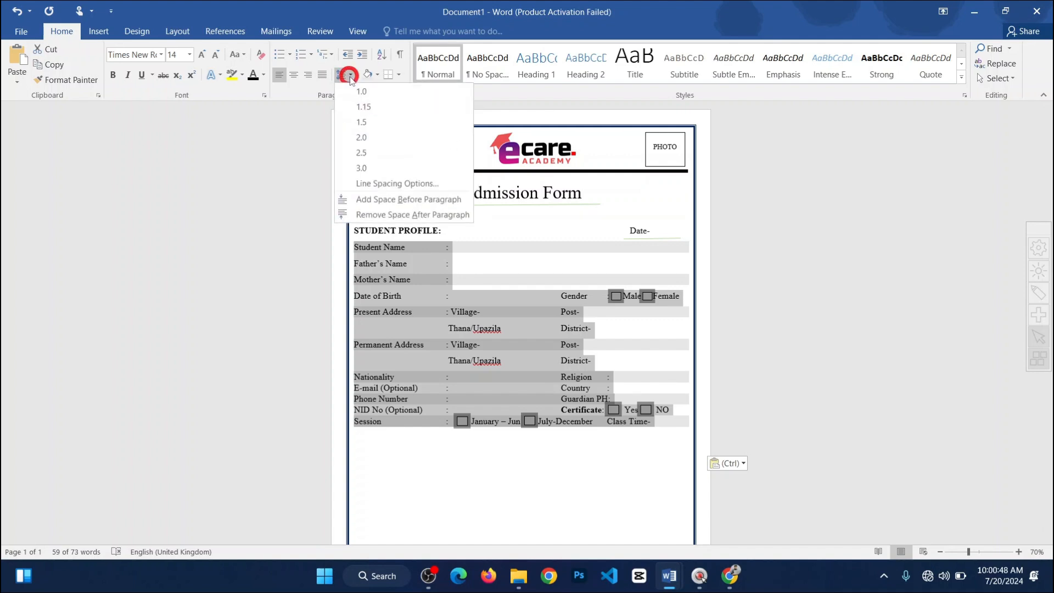
click(385, 215)
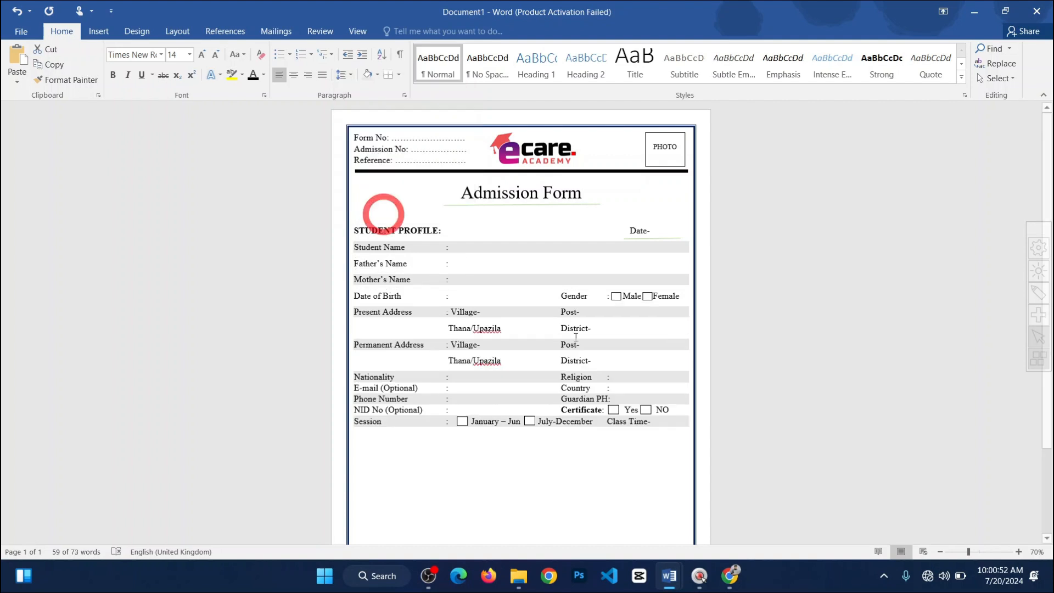
click(538, 486)
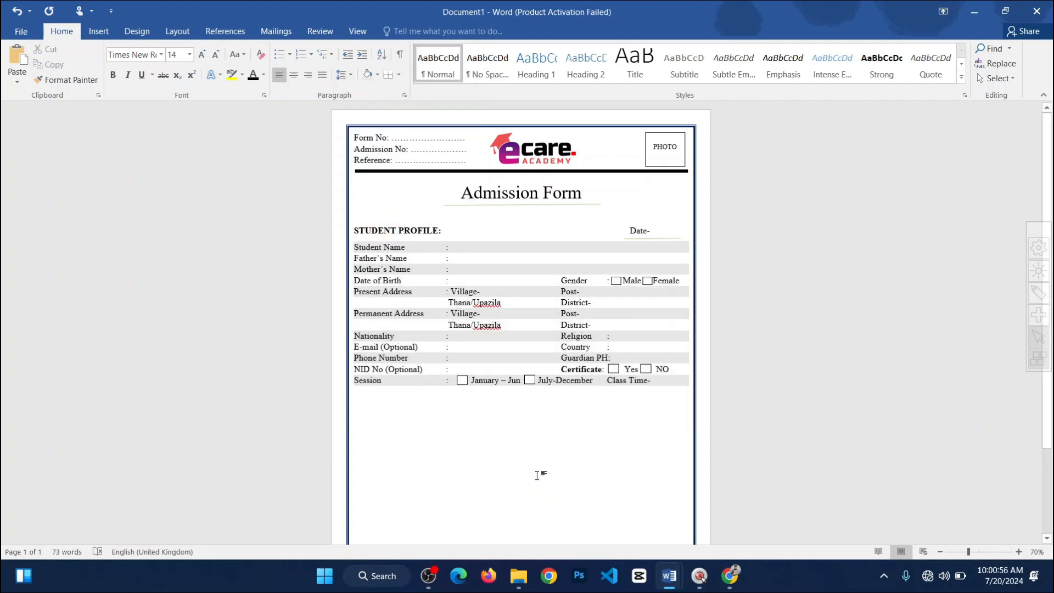
Step: Copy the "Previous Academic Record:" heading from the "From No" document and paste it below the Session line in Document1
mouse_move(668, 575)
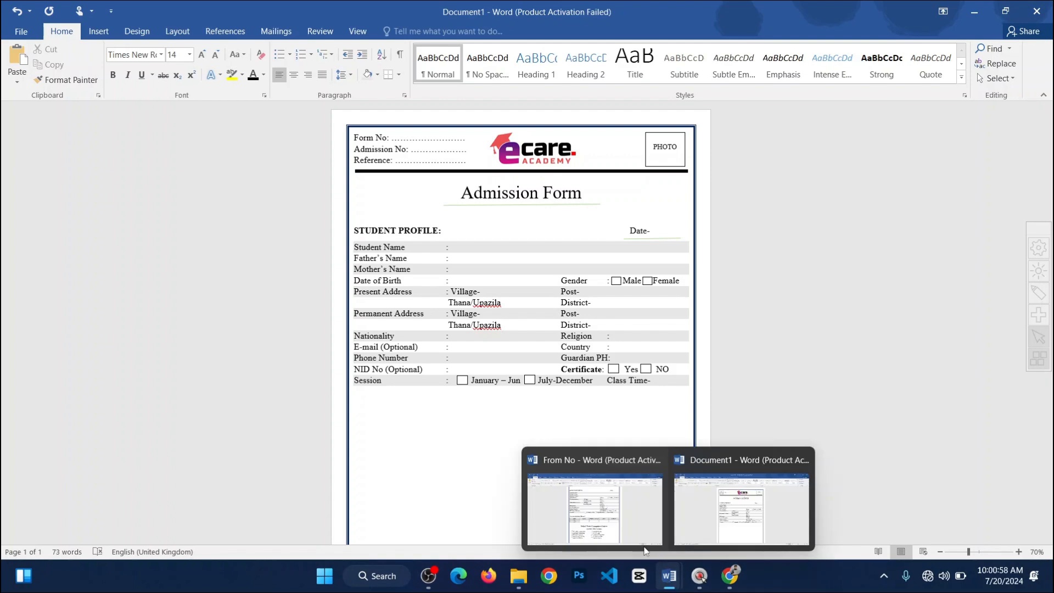
click(618, 519)
ctrl+scroll(424, 391, up, 2)
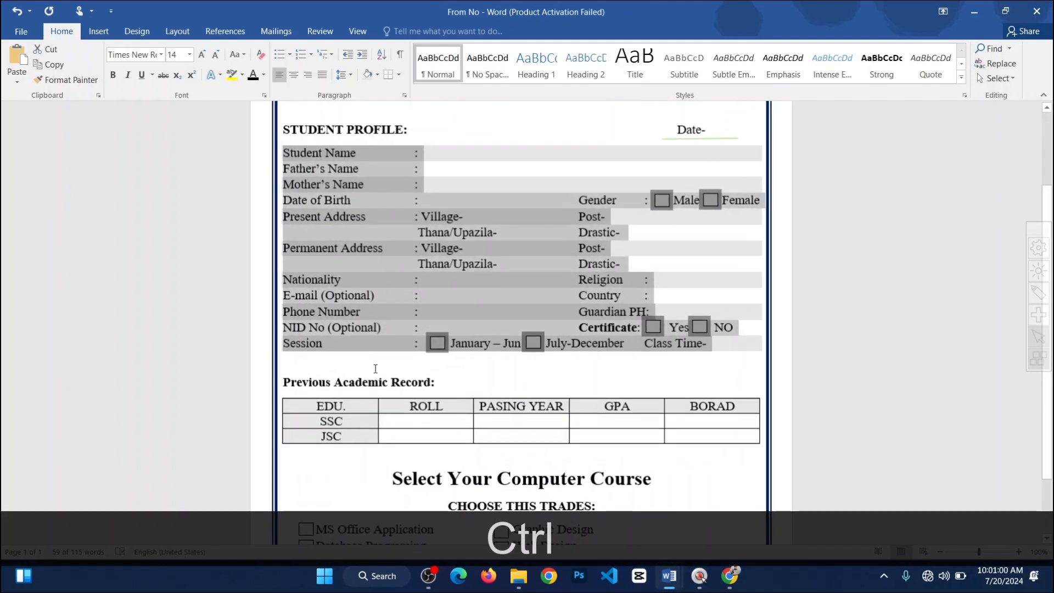
scroll(423, 392, down, 1)
mouse_move(439, 345)
mouse_down()
mouse_move(351, 344)
mouse_move(300, 357)
mouse_up()
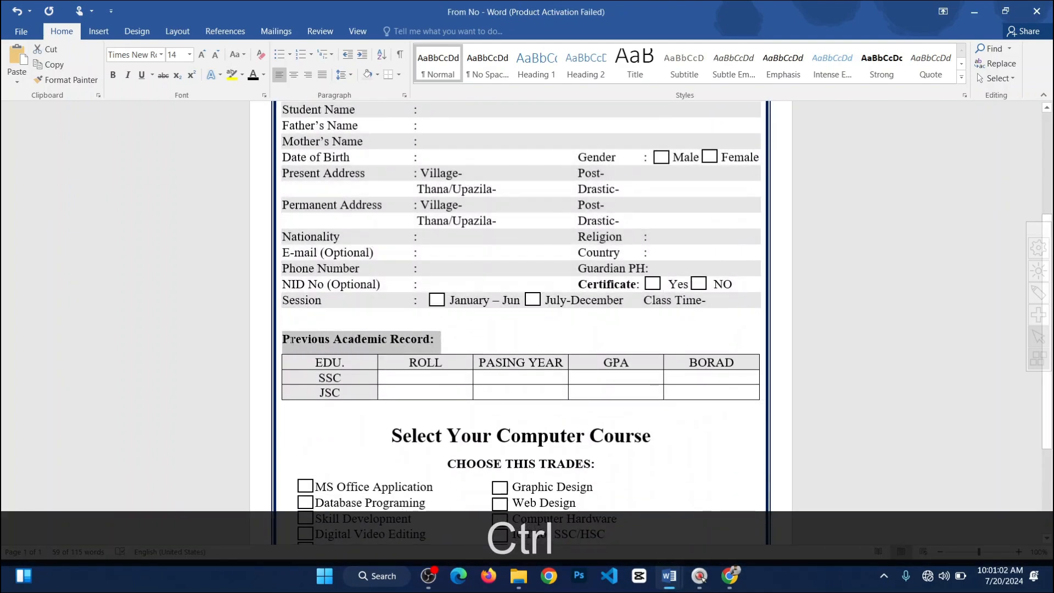
key(ctrl+c)
mouse_move(698, 575)
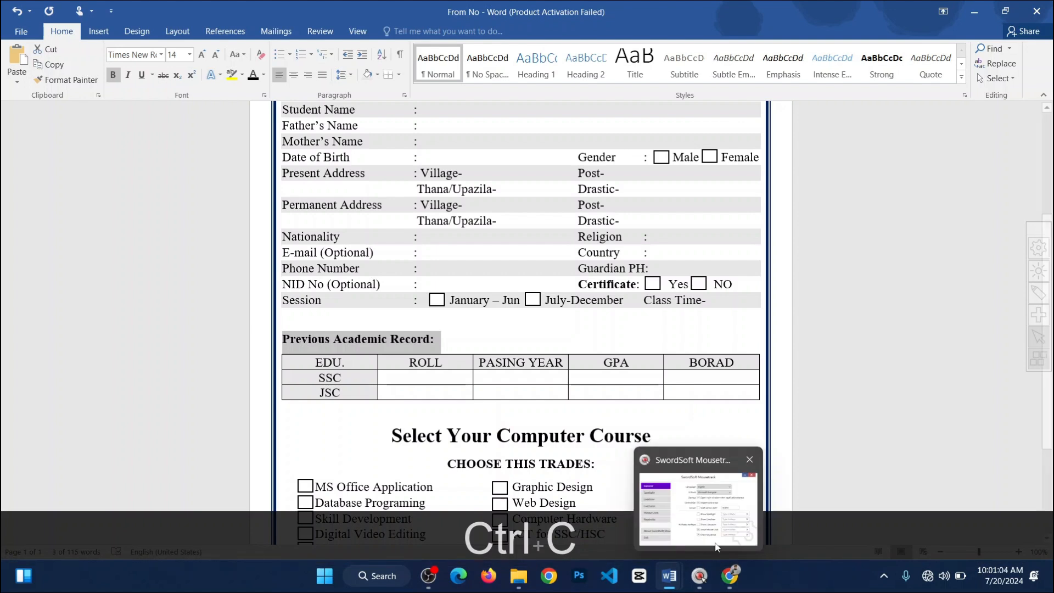
mouse_move(667, 576)
click(722, 500)
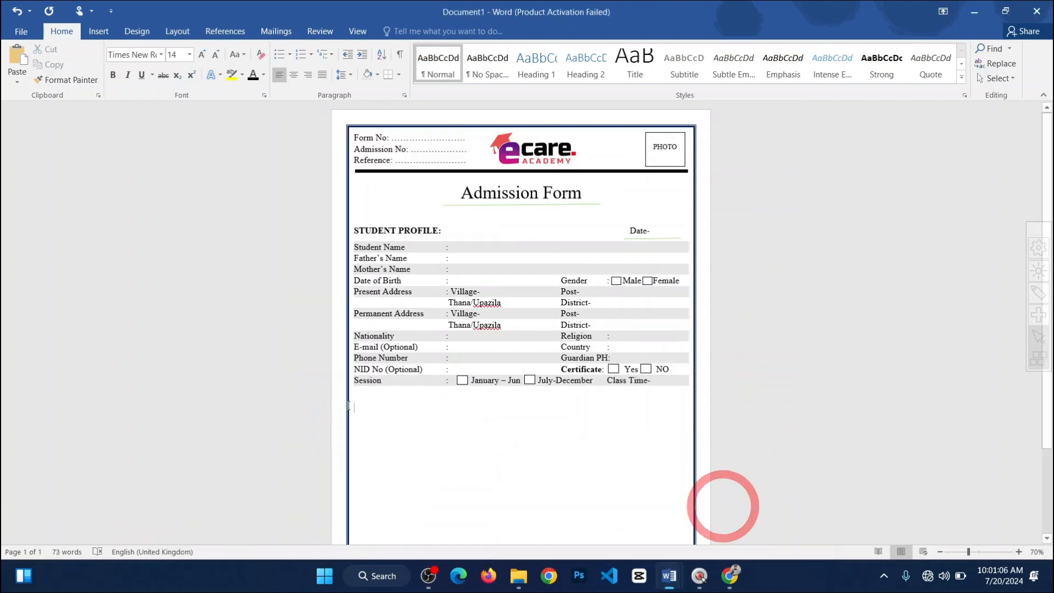
key(ctrl+v)
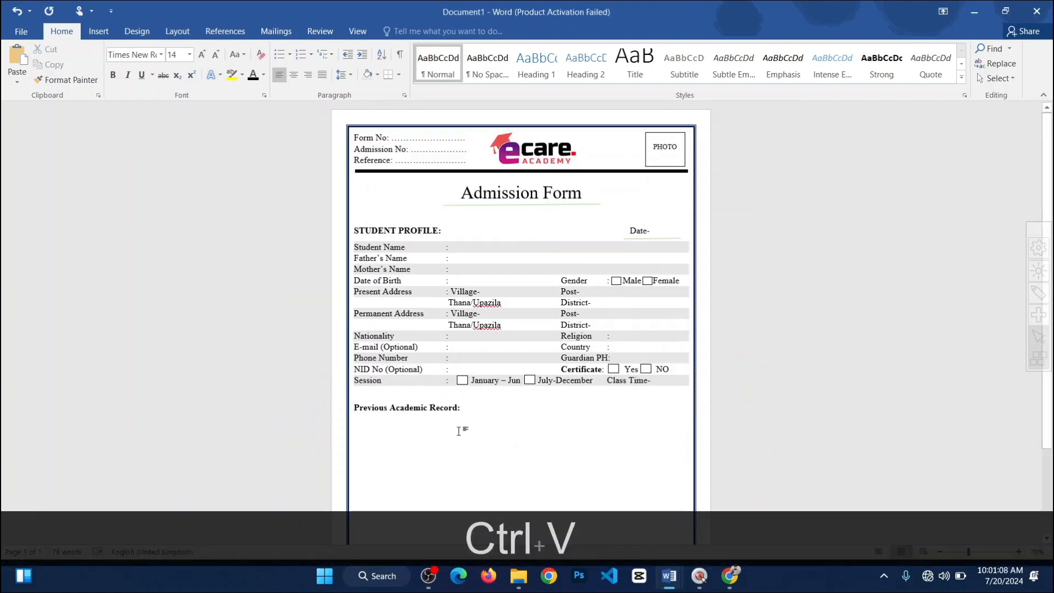
Step: Switch to the "From No" document to examine the layout of the table under Previous Academic Record
scroll(464, 432, down, 3)
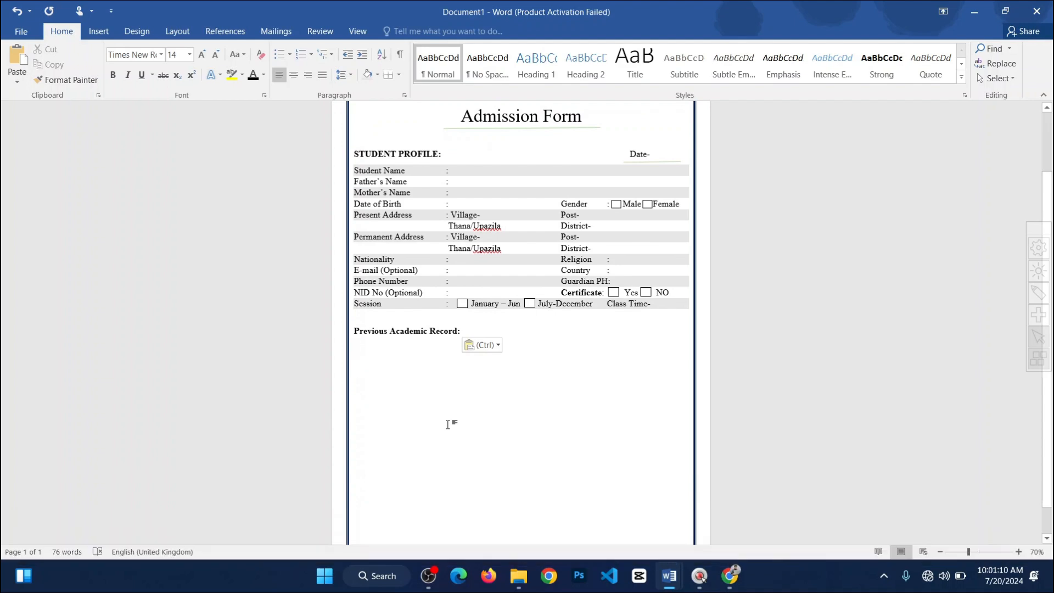
ctrl+scroll(487, 423, up, 5)
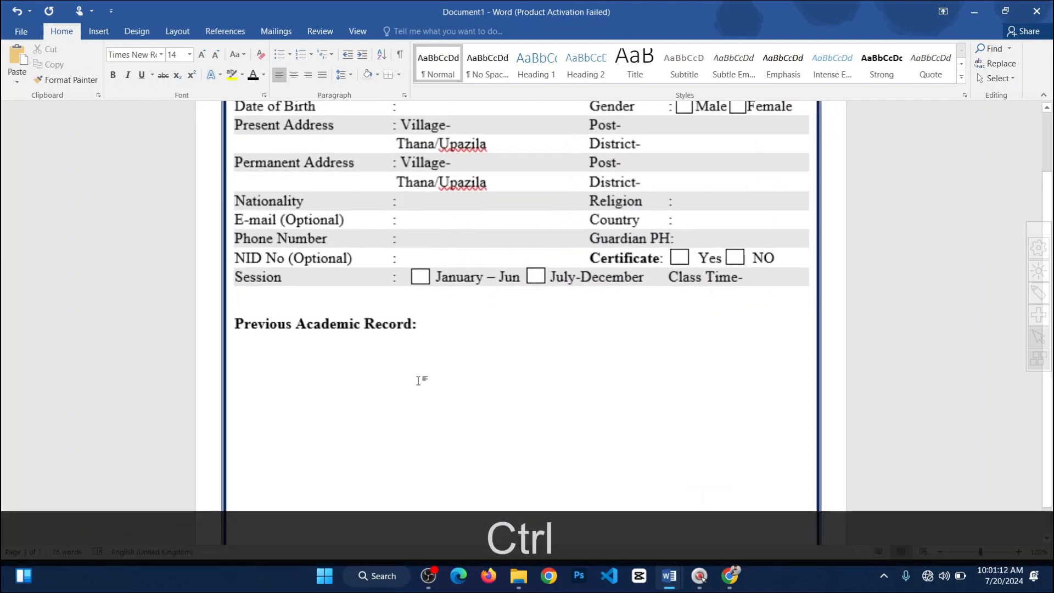
ctrl+scroll(400, 390, up, 5)
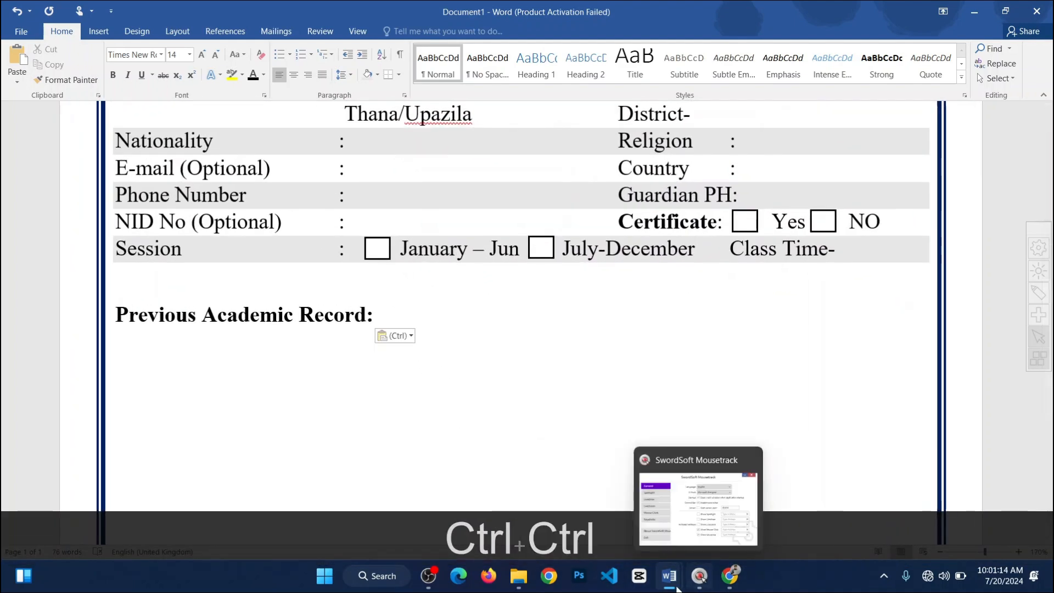
click(619, 511)
scroll(481, 336, down, 2)
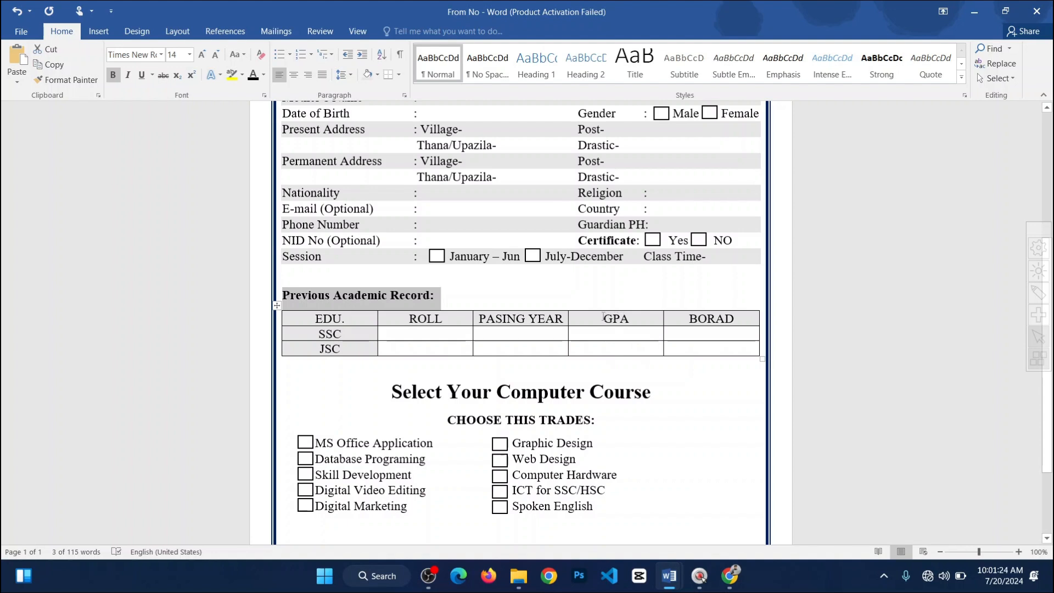
Step: Switch to Document1 and insert a table with 5 columns and 3 rows below the "Previous Academic Record:" heading
mouse_move(669, 576)
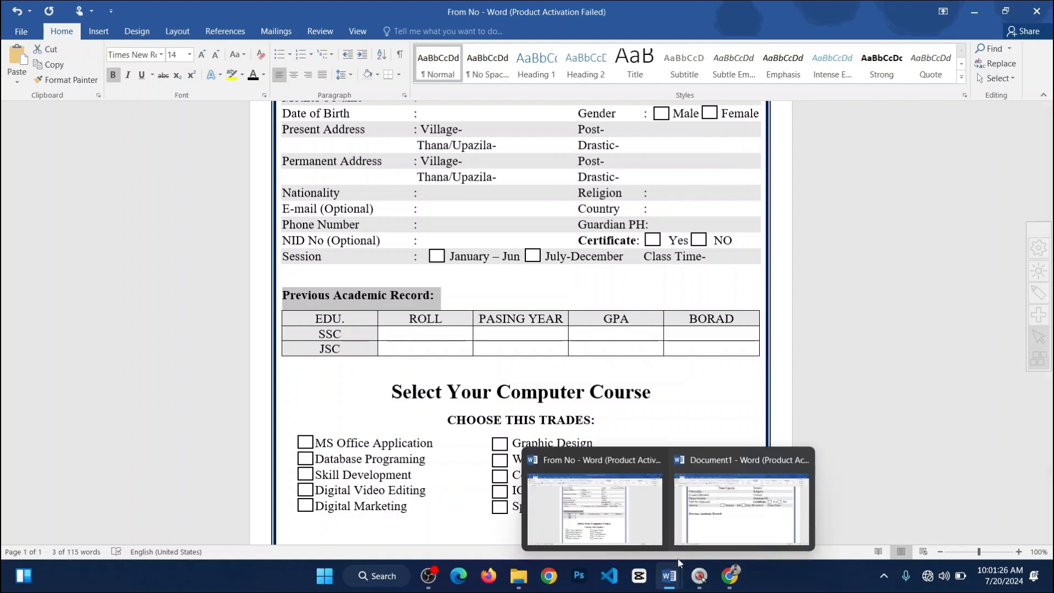
click(740, 511)
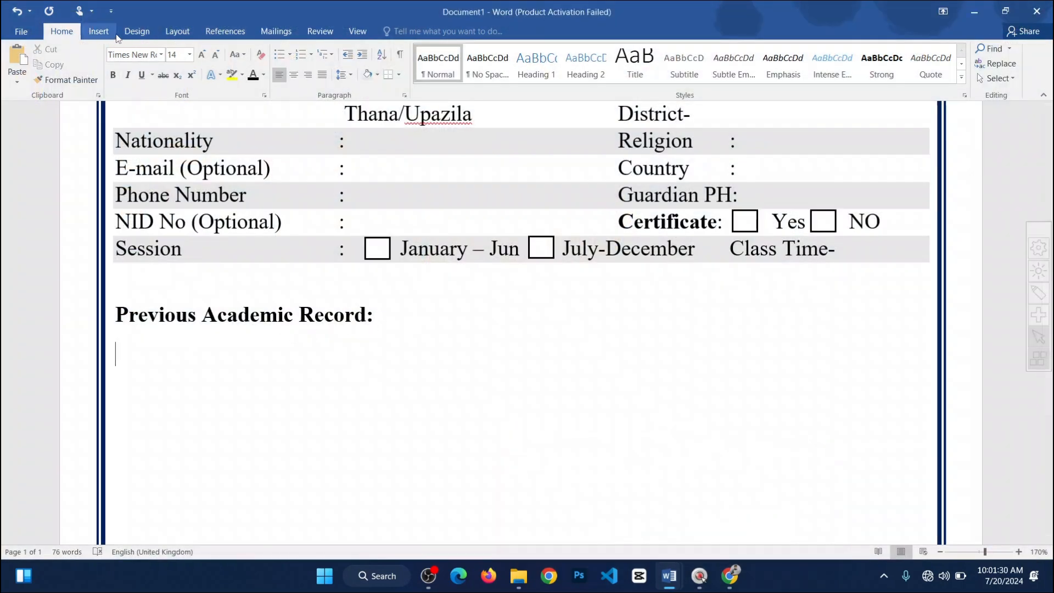
click(100, 32)
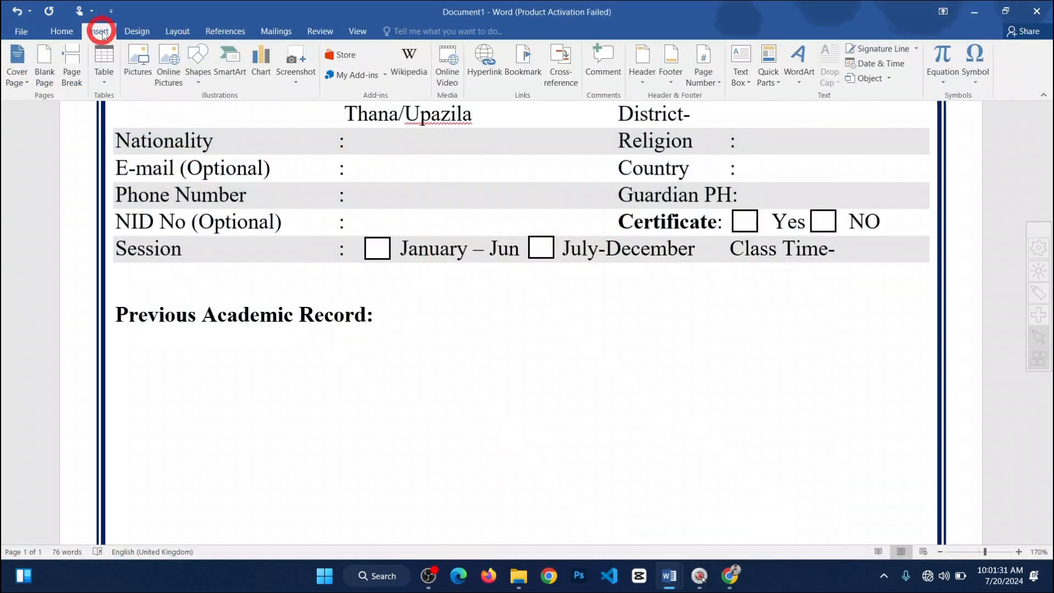
click(112, 74)
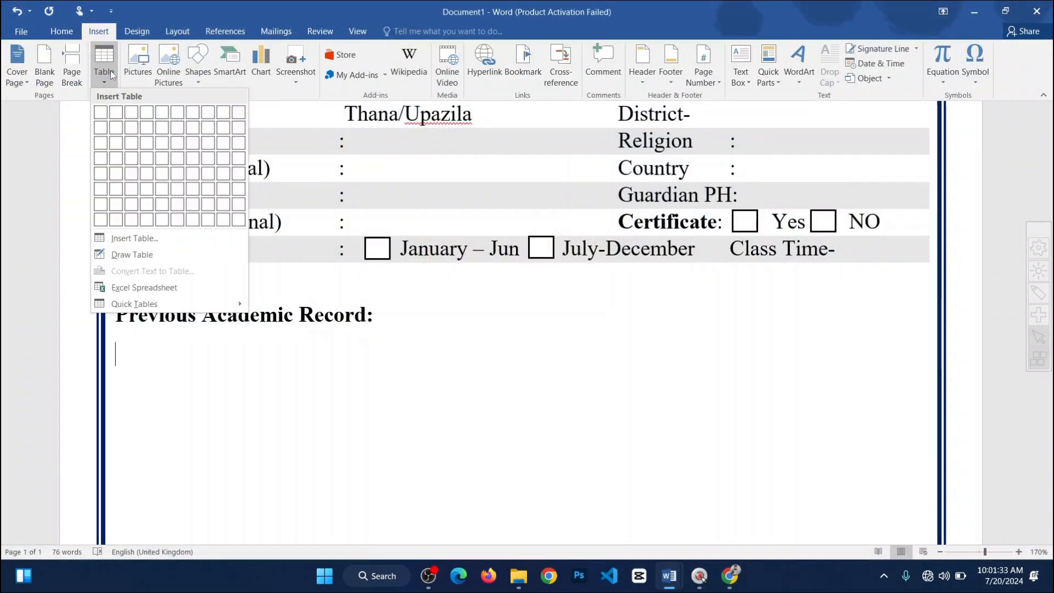
click(138, 238)
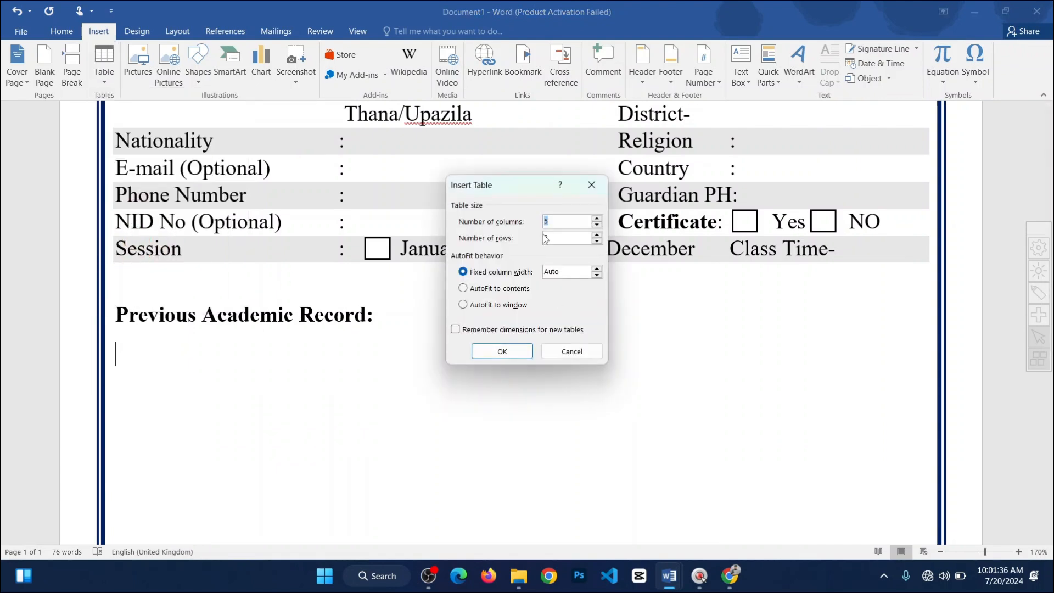
key(Tab)
text(3)
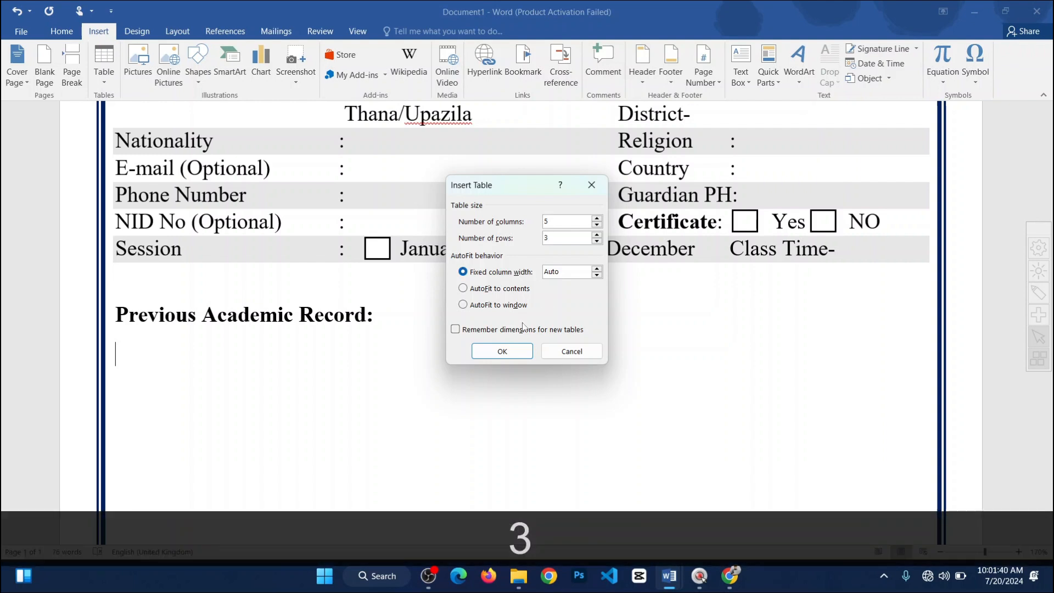
click(502, 351)
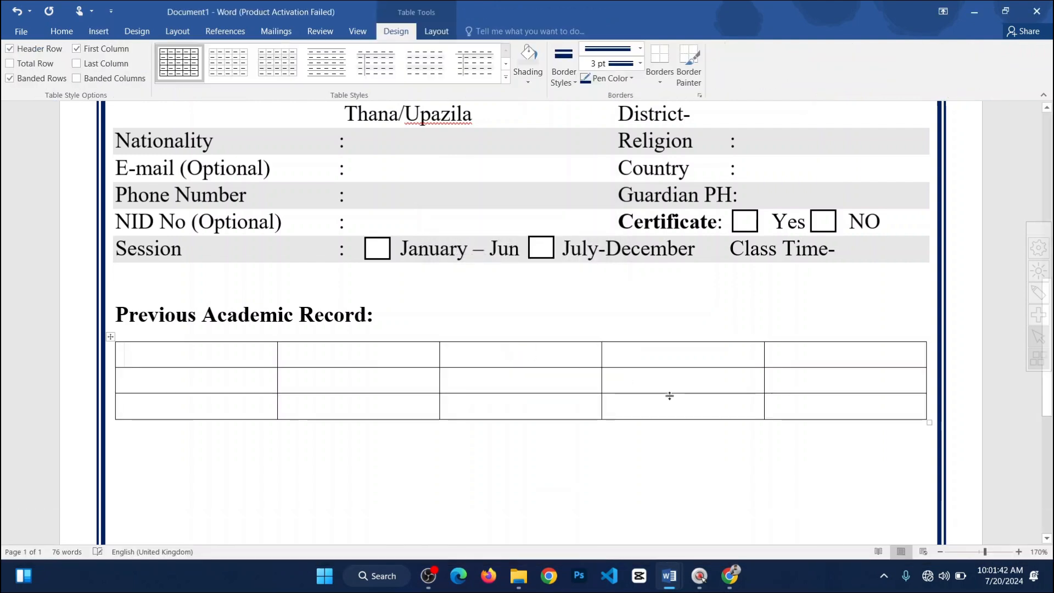
Step: Shade the first row of the Previous Academic Record table light gray
scroll(661, 395, down, 3)
ctrl+scroll(667, 398, down, 2)
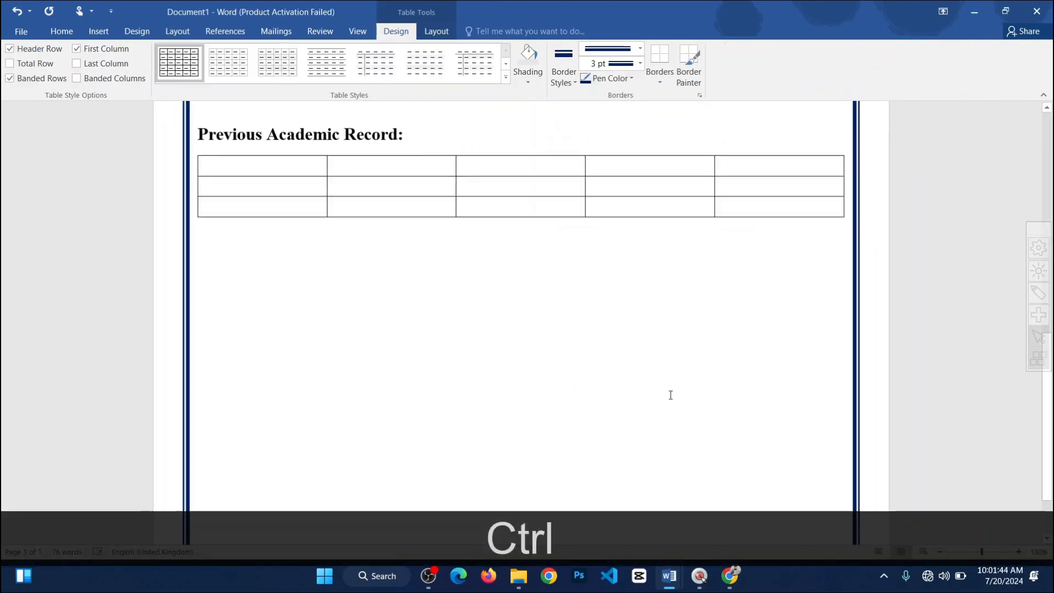
scroll(667, 397, up, 3)
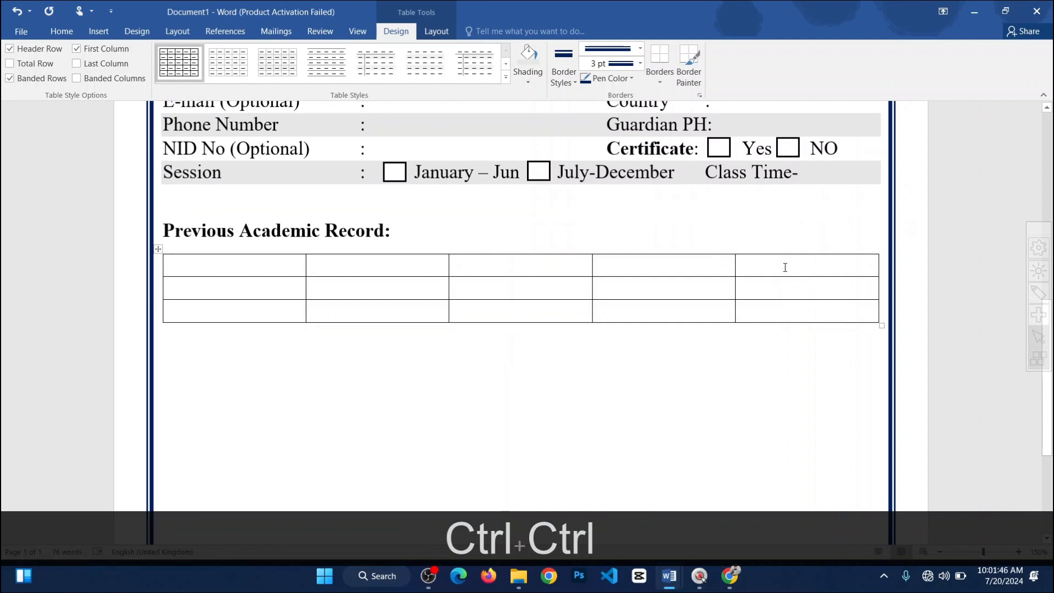
drag(783, 266, 174, 266)
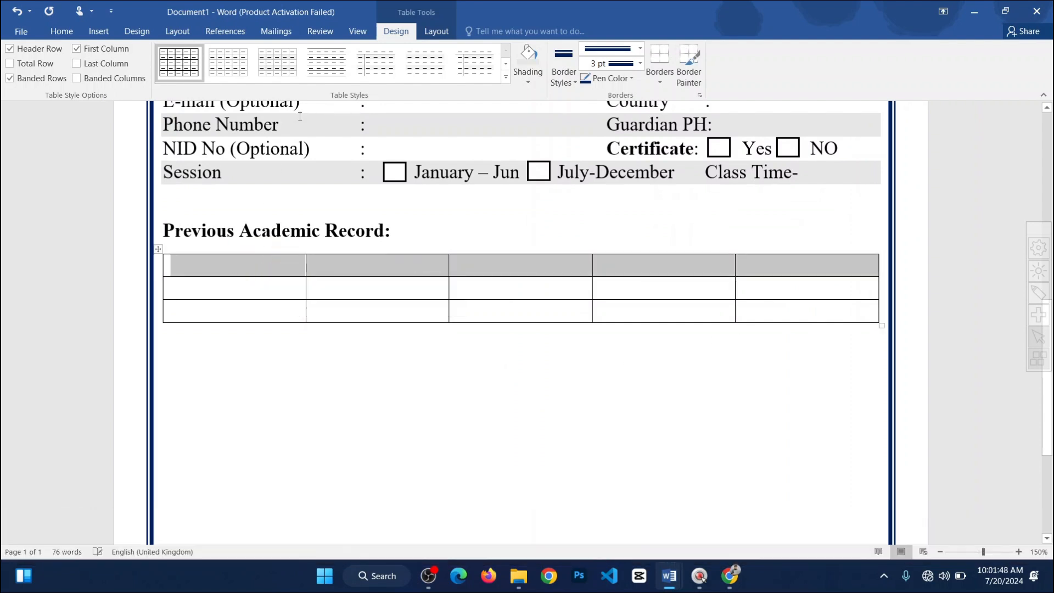
click(527, 81)
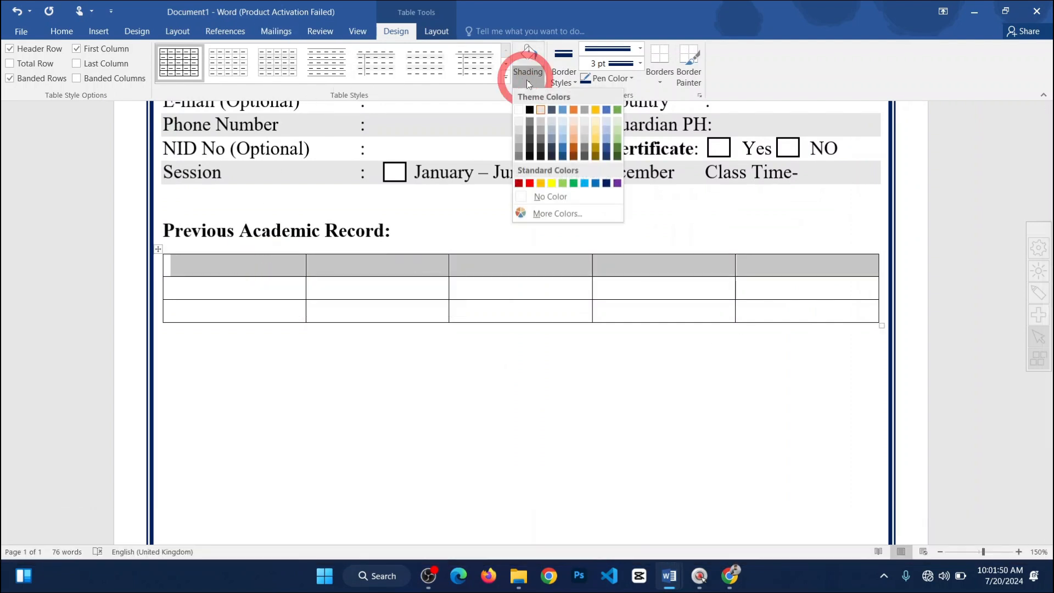
click(540, 110)
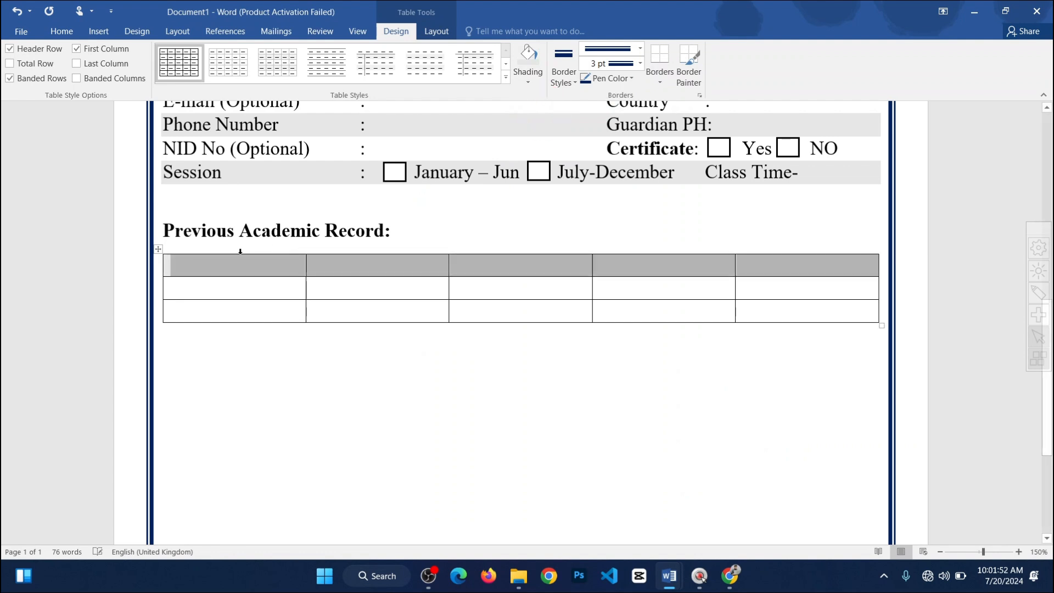
Step: Apply the same light gray shading to the first column of the Previous Academic Record table
mouse_move(241, 265)
mouse_down()
mouse_move(246, 304)
mouse_move(242, 275)
mouse_up()
drag(247, 318, 244, 270)
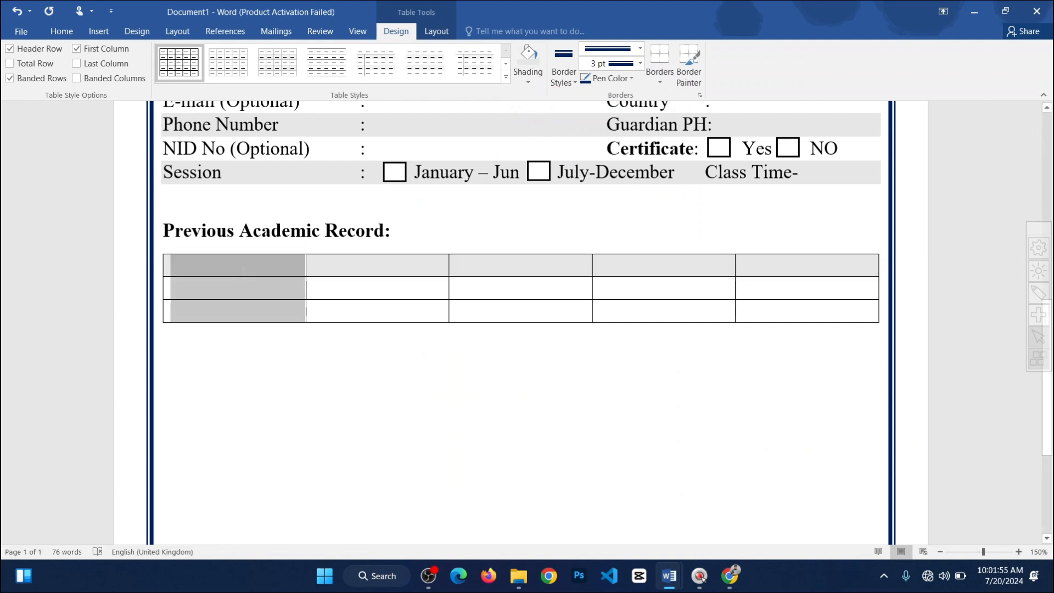
click(531, 54)
click(440, 377)
scroll(477, 383, down, 5)
scroll(477, 383, up, 2)
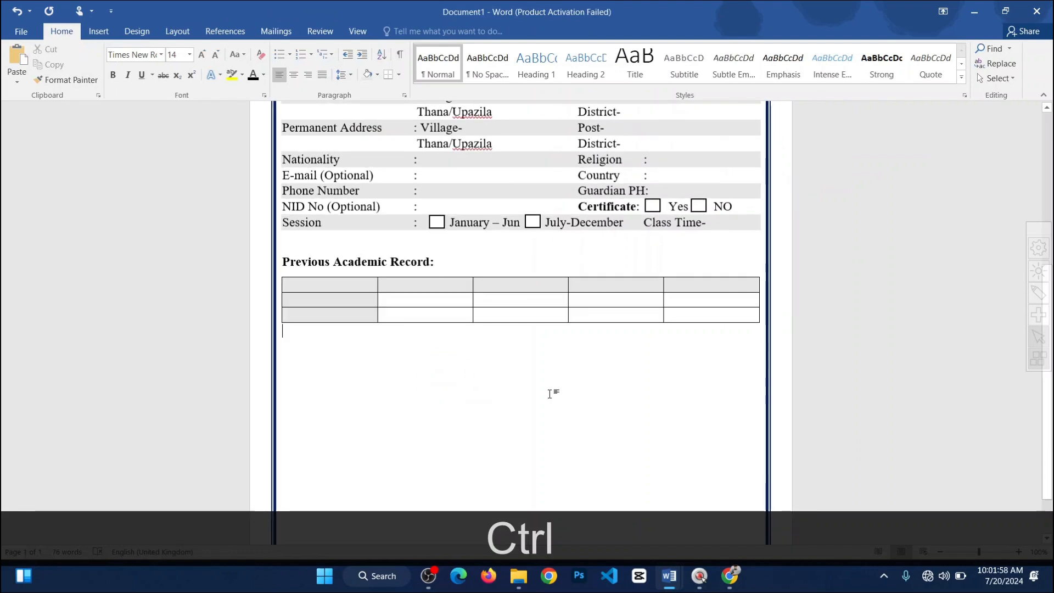
Step: Try to copy the filled academic record table from the "From No" document into Document1's blank table, then undo the paste
mouse_move(729, 576)
mouse_move(669, 575)
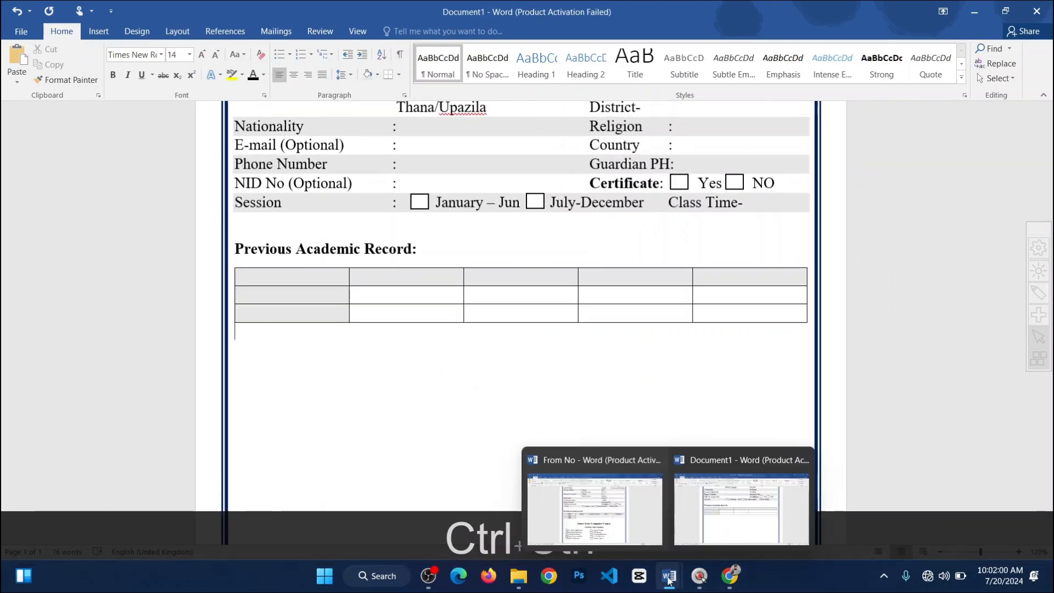
click(616, 507)
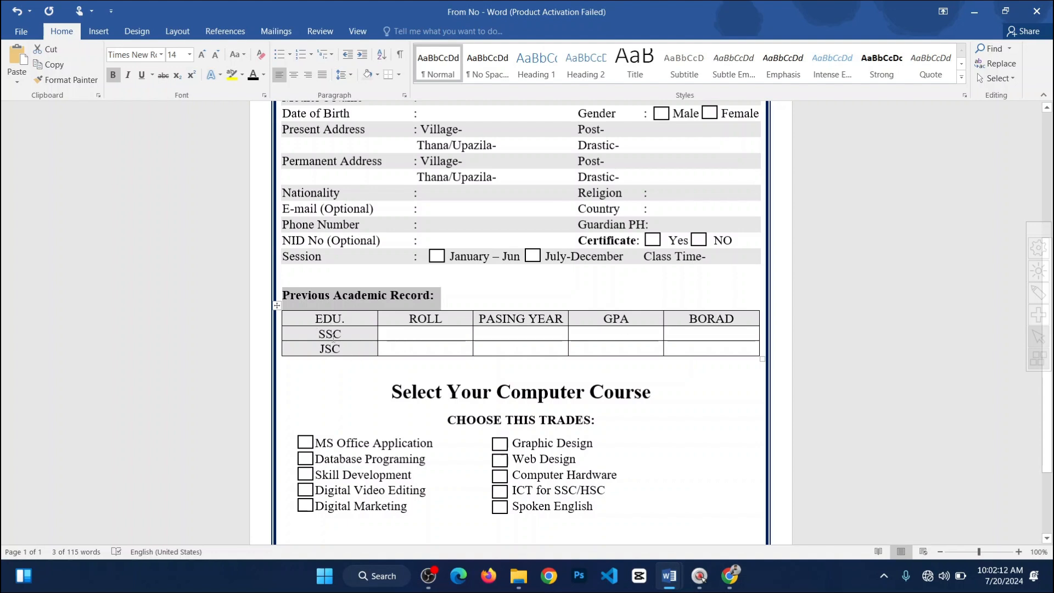
drag(709, 349, 324, 318)
key(ctrl+c)
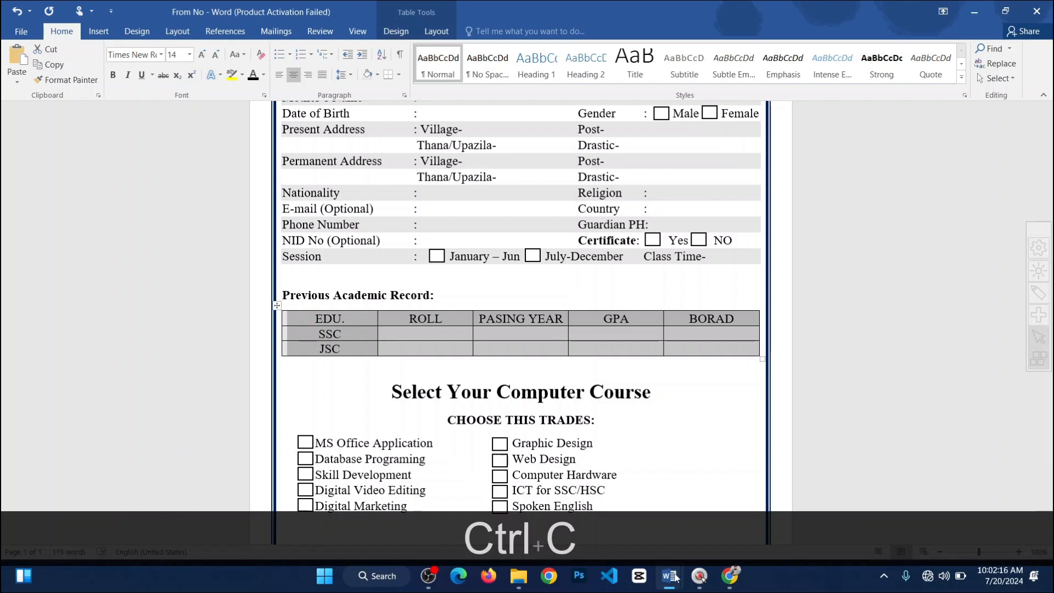
mouse_move(669, 575)
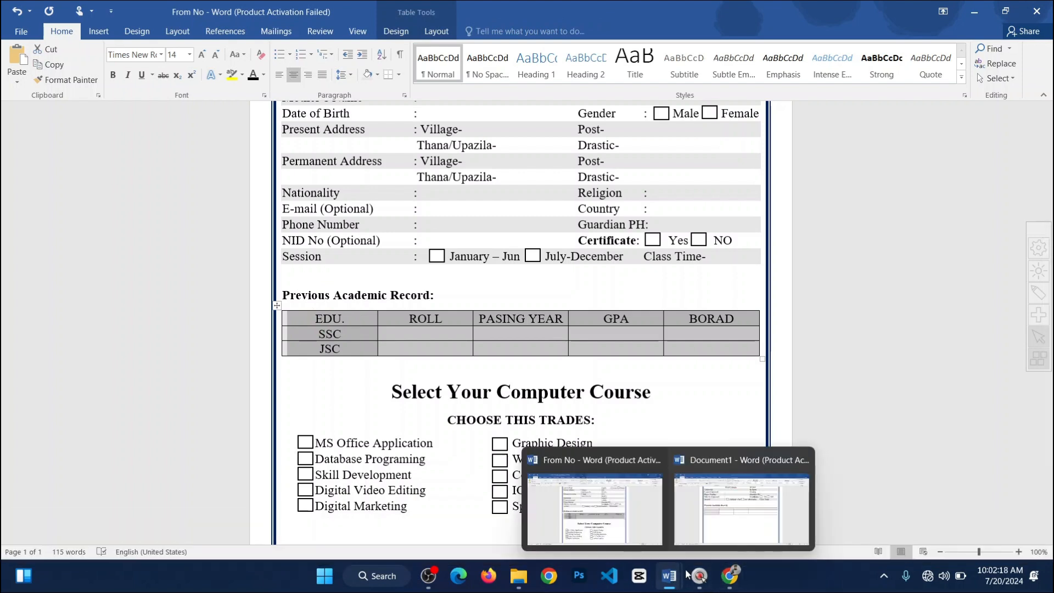
click(735, 511)
click(256, 274)
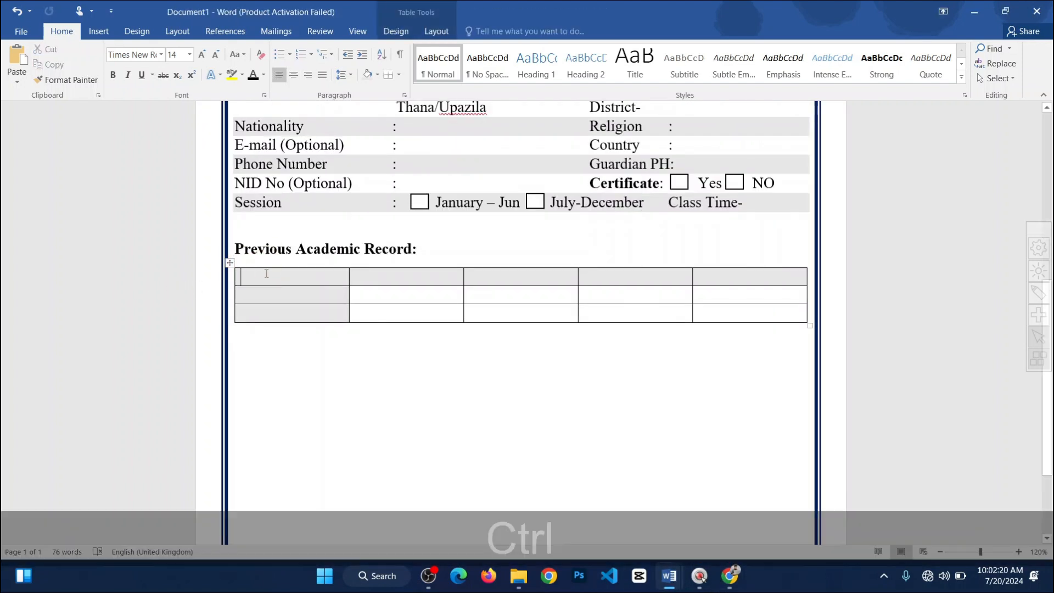
key(ctrl+v)
click(449, 329)
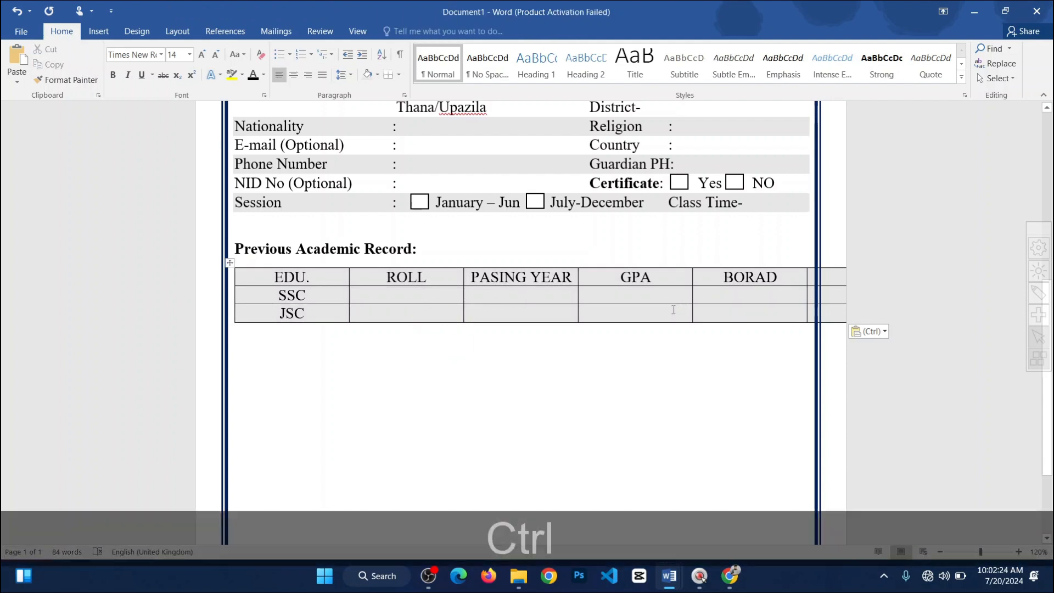
key(ctrl+z)
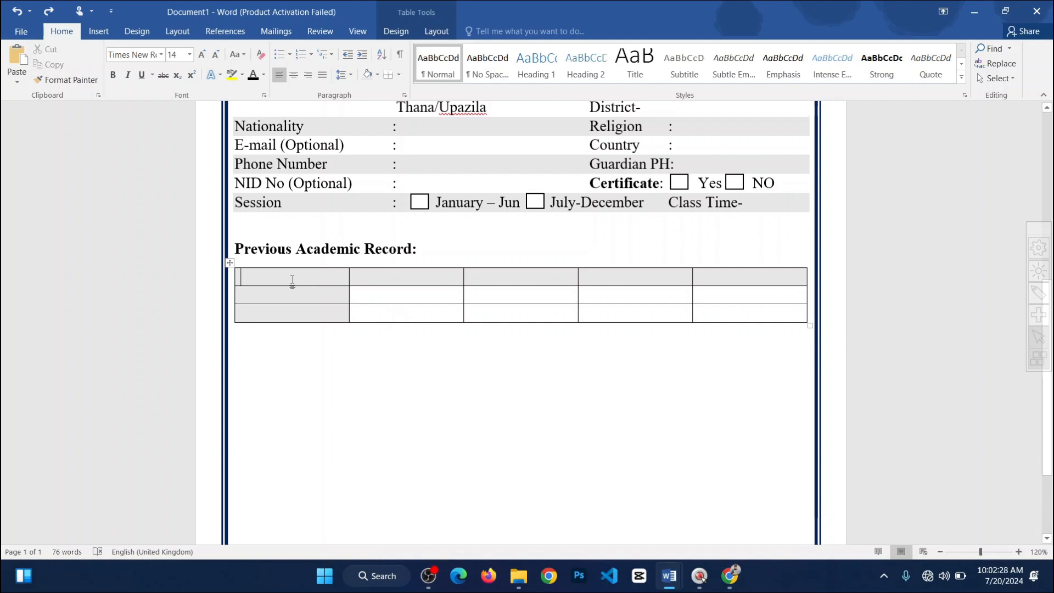
Step: Enter "EDU." and "PASING YEAR" in the first two header cells of the Previous Academic Record table
key(shift)
text(ED)
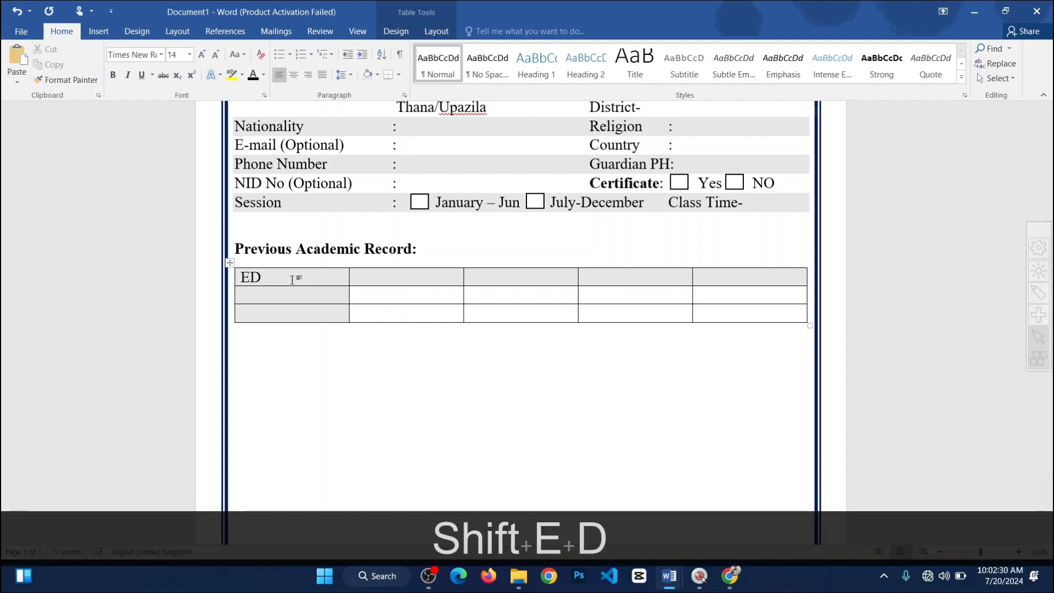
text(U.)
key(Tab)
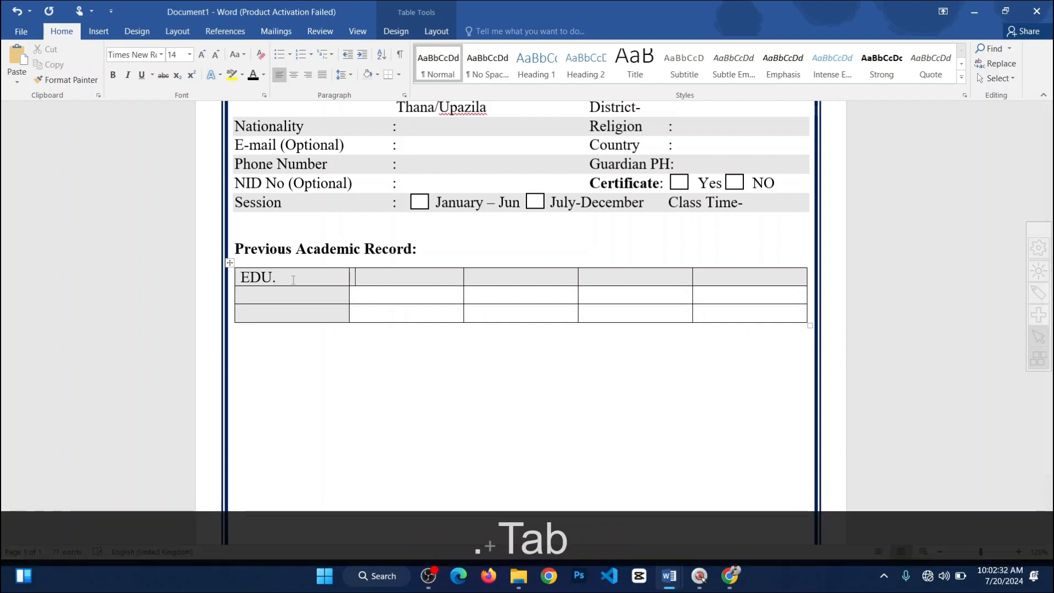
text(pas)
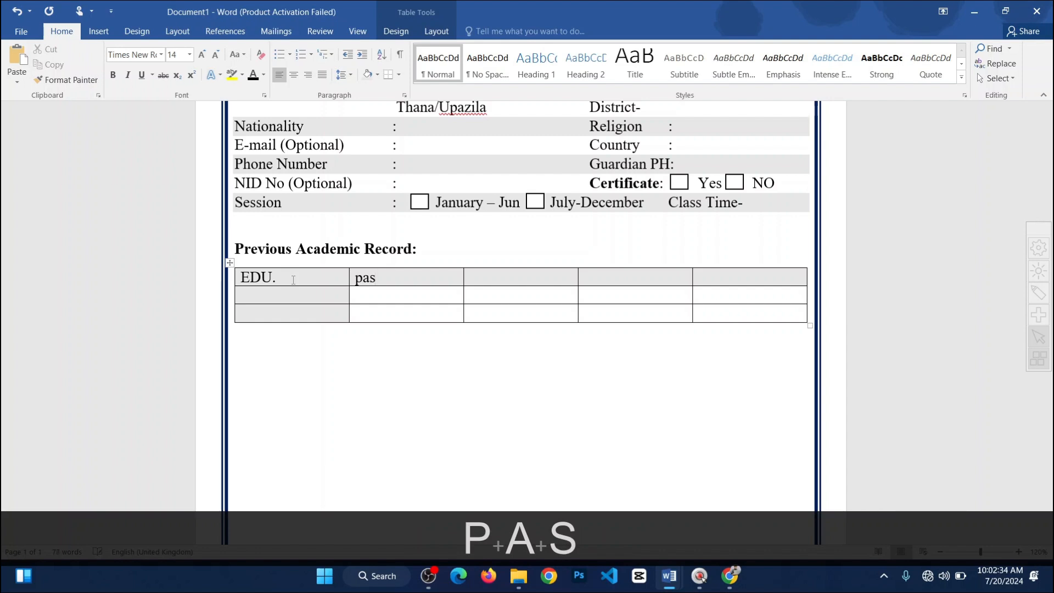
key(BackSpace)
key(BackSpace)
key(BackSpace)
key(Caps_Lock)
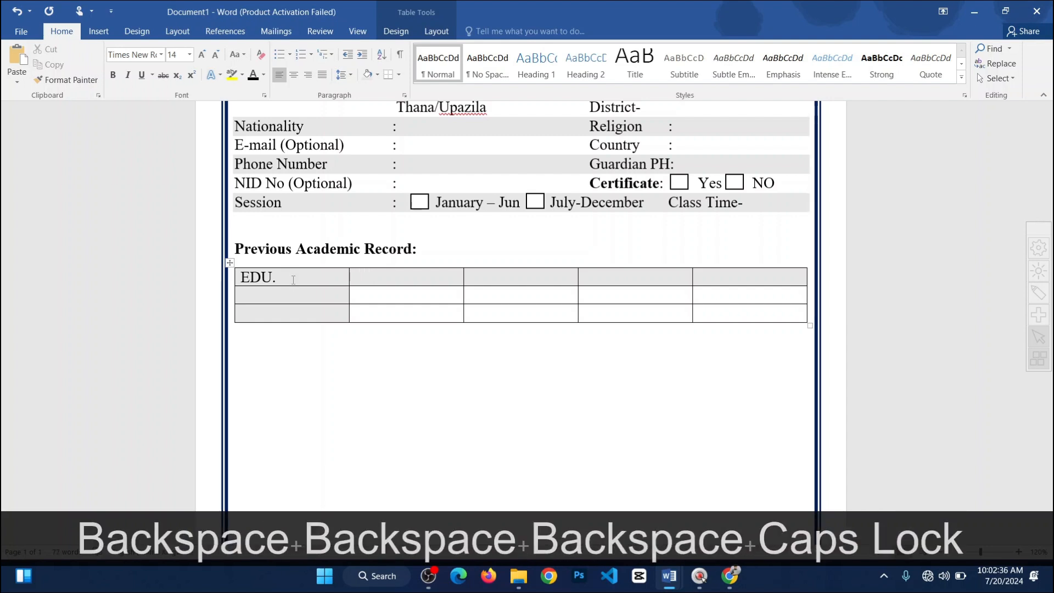
text(PASING )
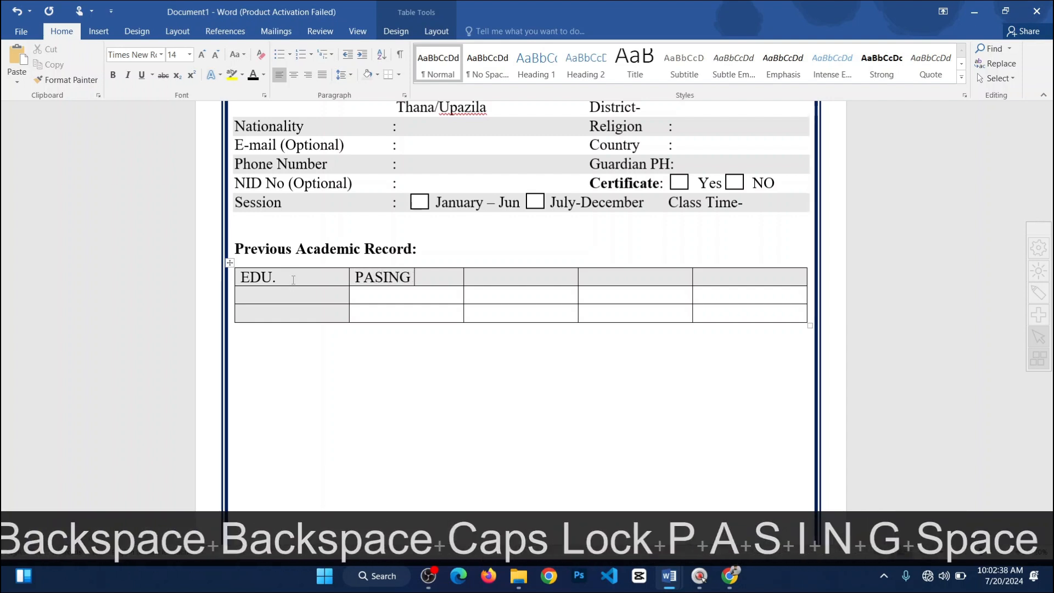
text(YEAR)
key(Tab)
key(BackSpace)
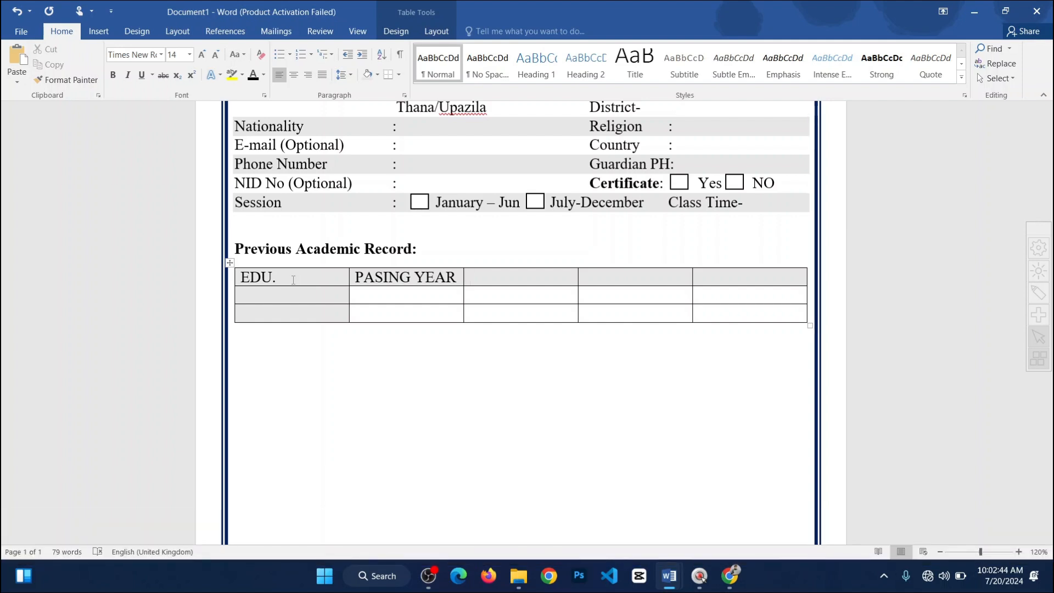
Step: Check the column order in the "From No" document and move "PASING YEAR" to the third header cell in Document1
mouse_move(669, 574)
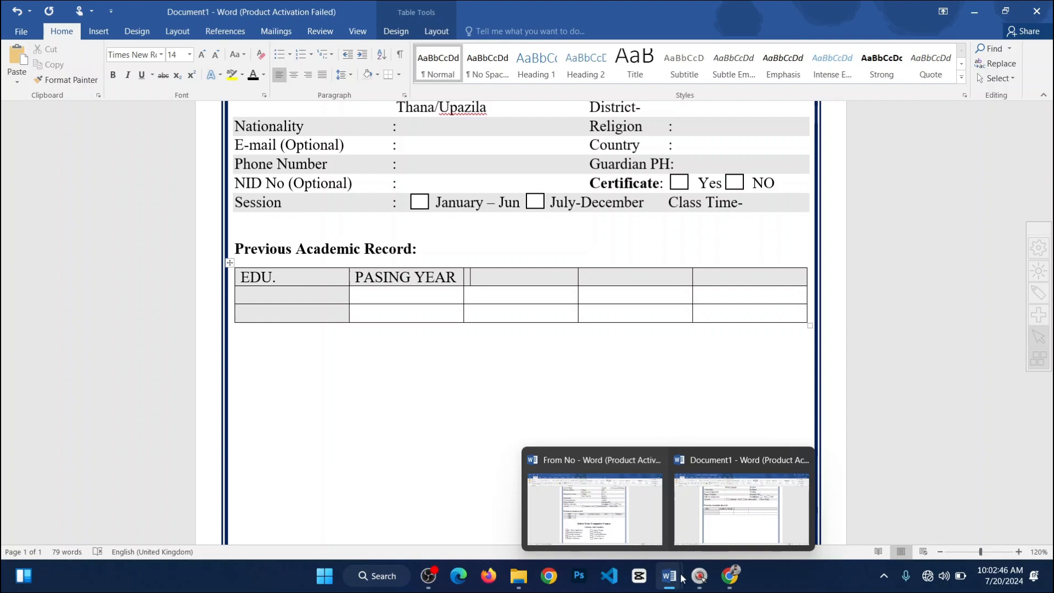
click(650, 526)
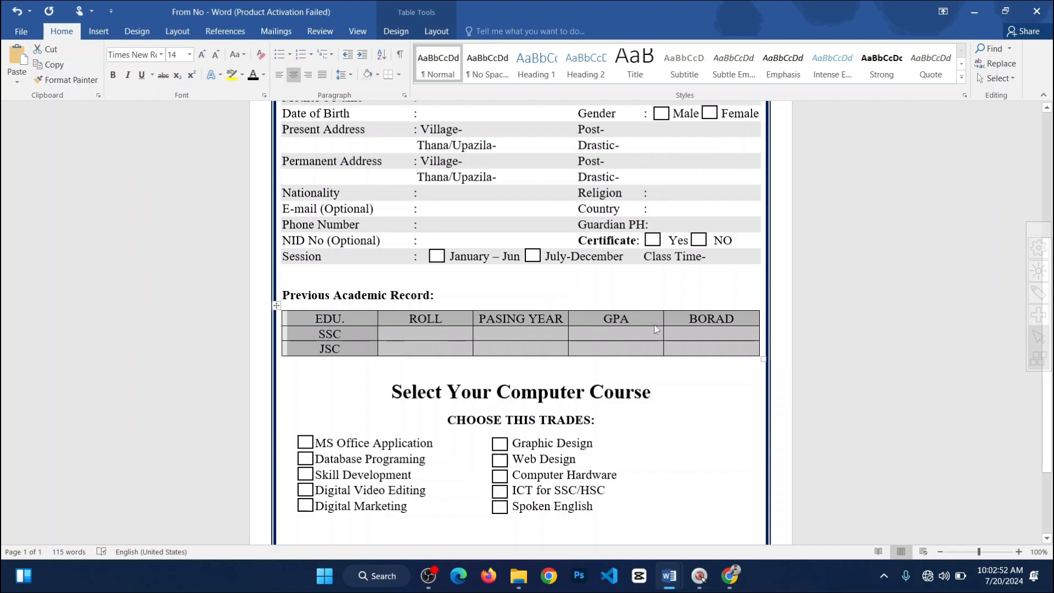
mouse_move(669, 575)
click(679, 497)
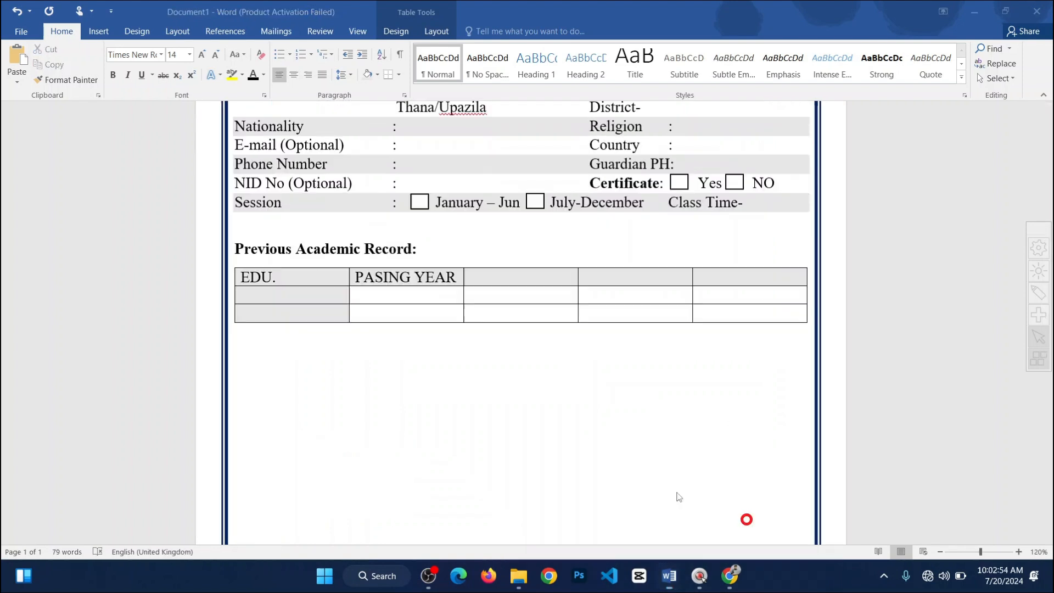
double_click(434, 276)
click(435, 277)
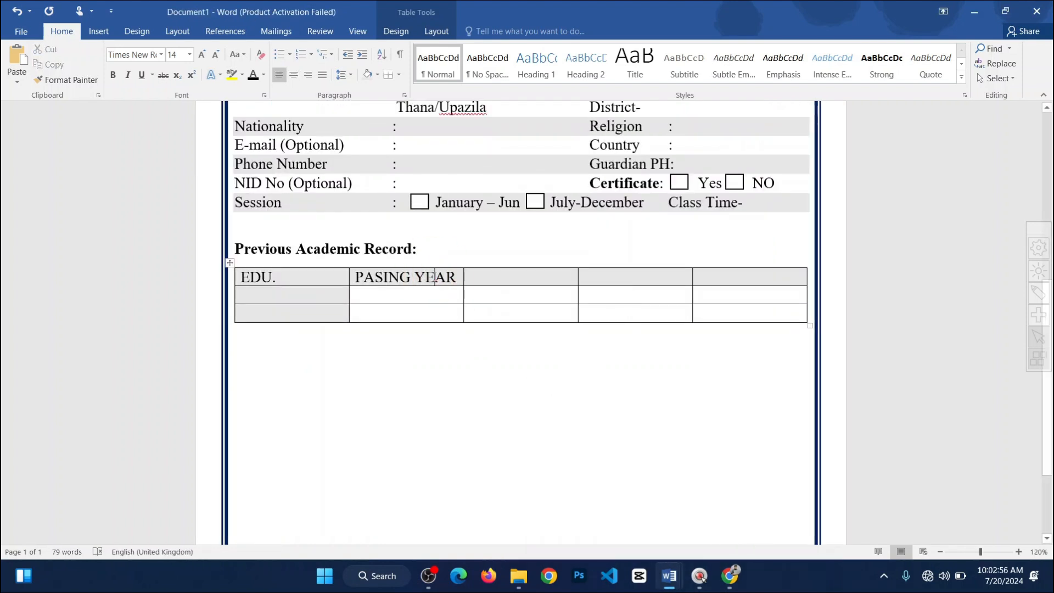
double_click(435, 277)
ctrl+click(436, 279)
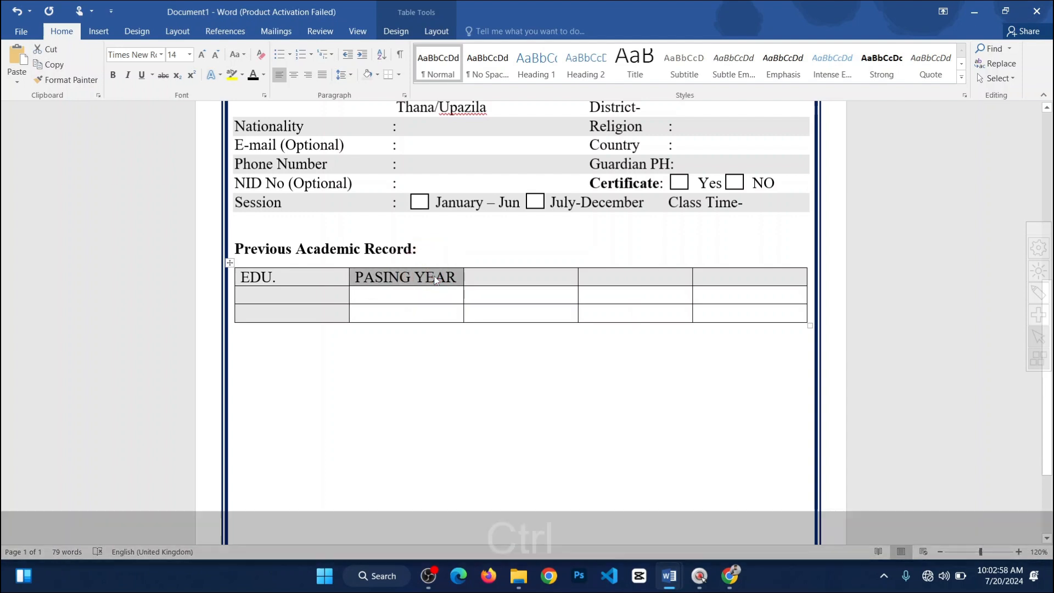
key(ctrl+c)
key(ctrl+x)
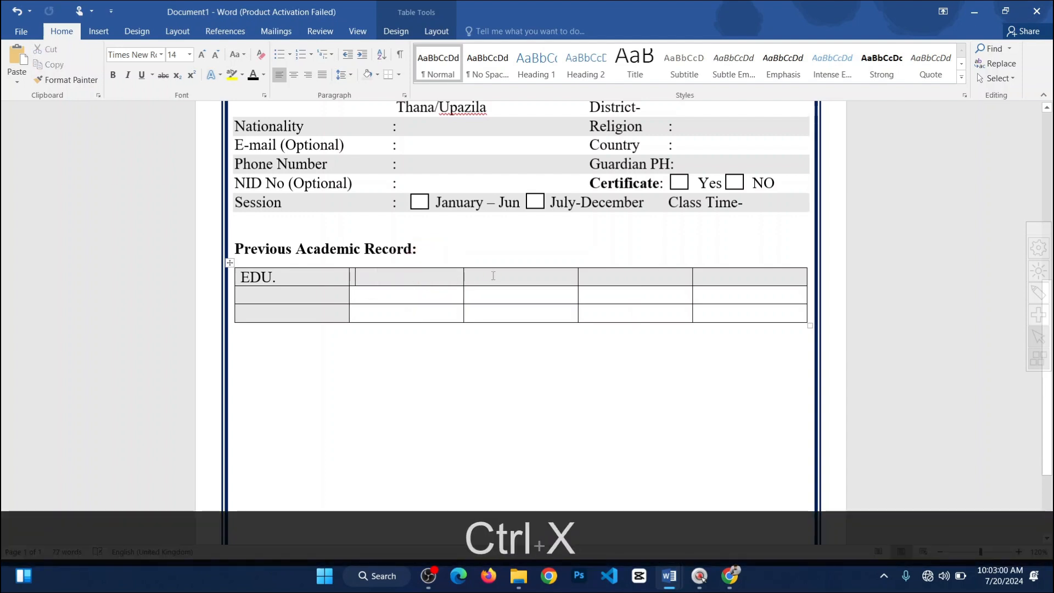
click(494, 277)
key(ctrl+v)
Step: Enter "ROLL" in the second header cell of the Previous Academic Record table
click(439, 279)
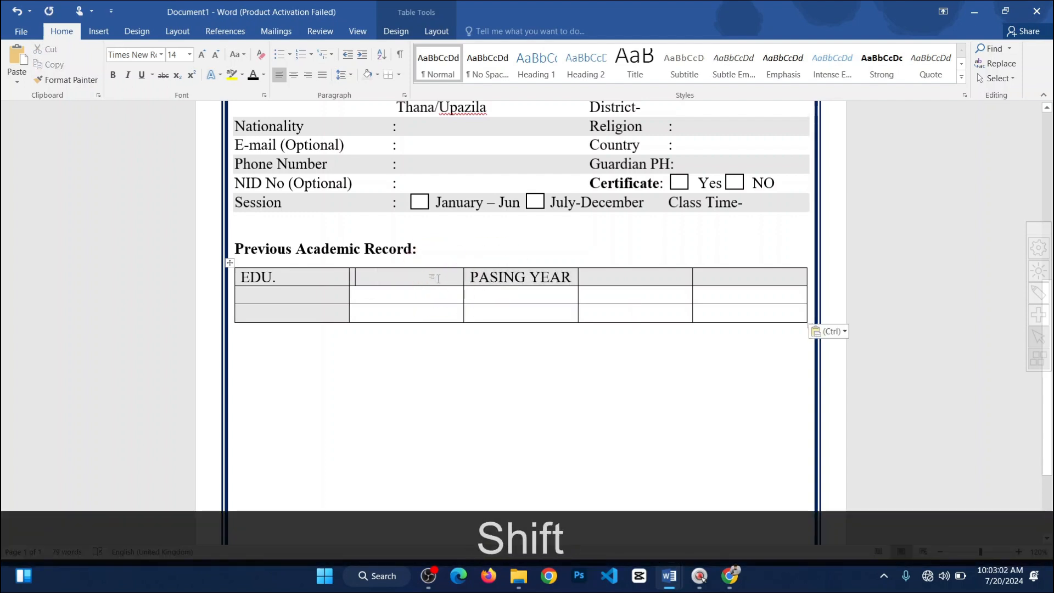
text(rO)
key(BackSpace)
text(R)
key(BackSpace)
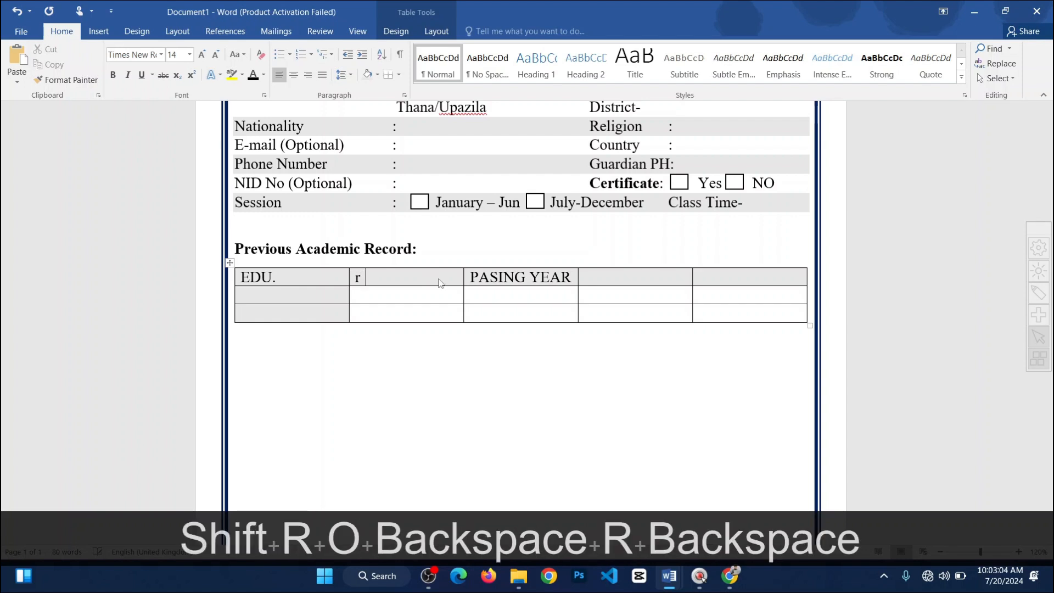
key(BackSpace)
text(ROLL)
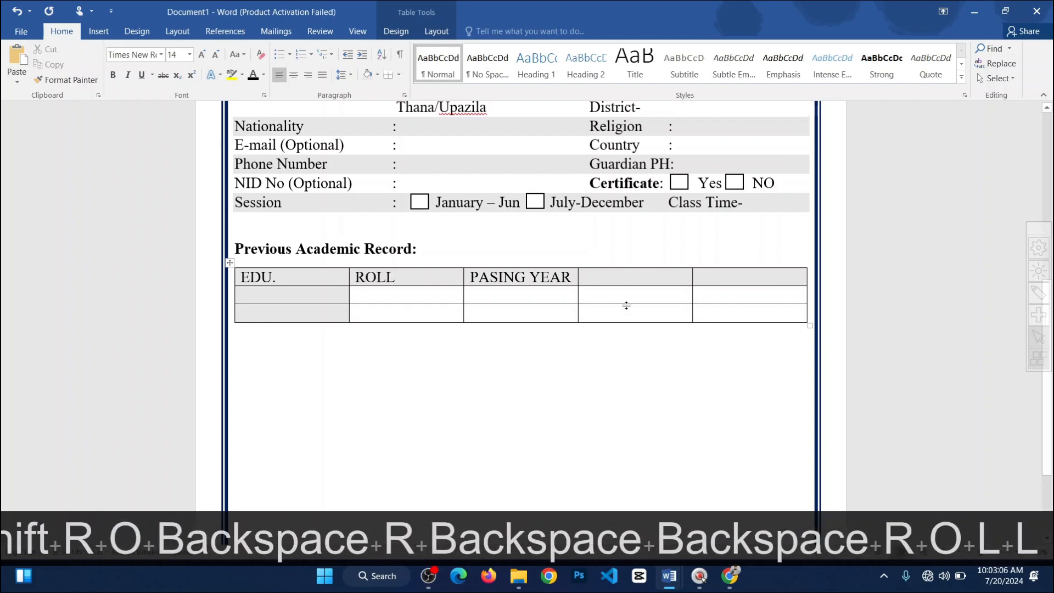
Step: Enter "GPA" and "BOARD" in the fourth and fifth header cells of the Previous Academic Record table
click(614, 274)
text(GPA)
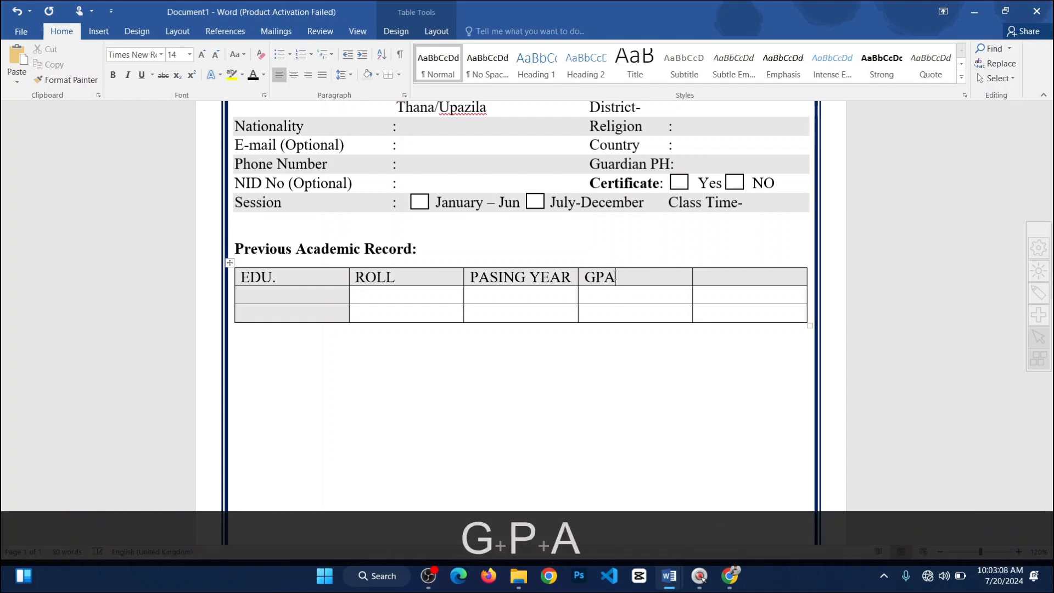
click(727, 276)
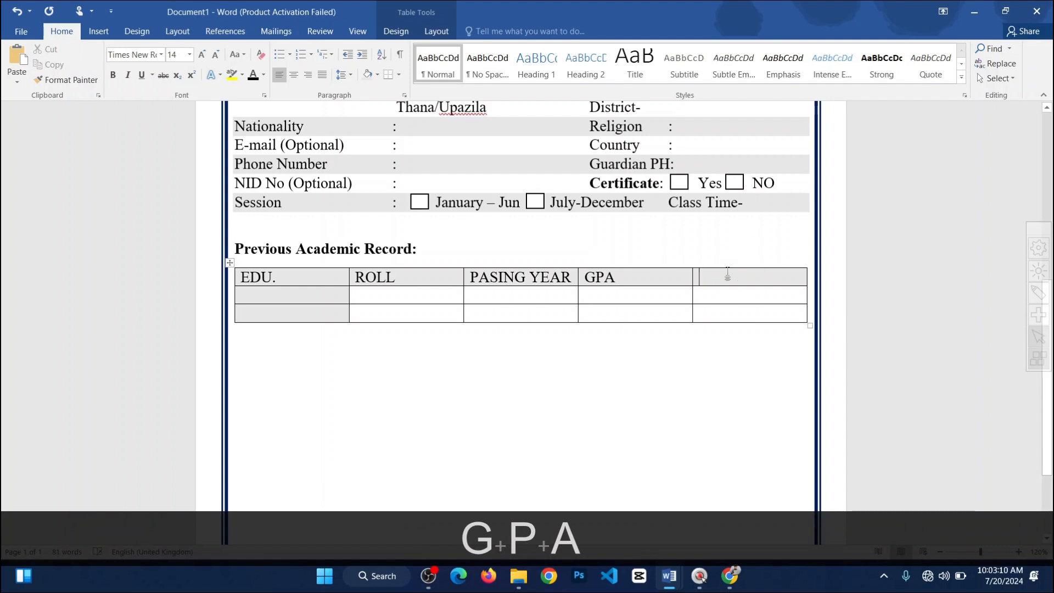
text(BORAD)
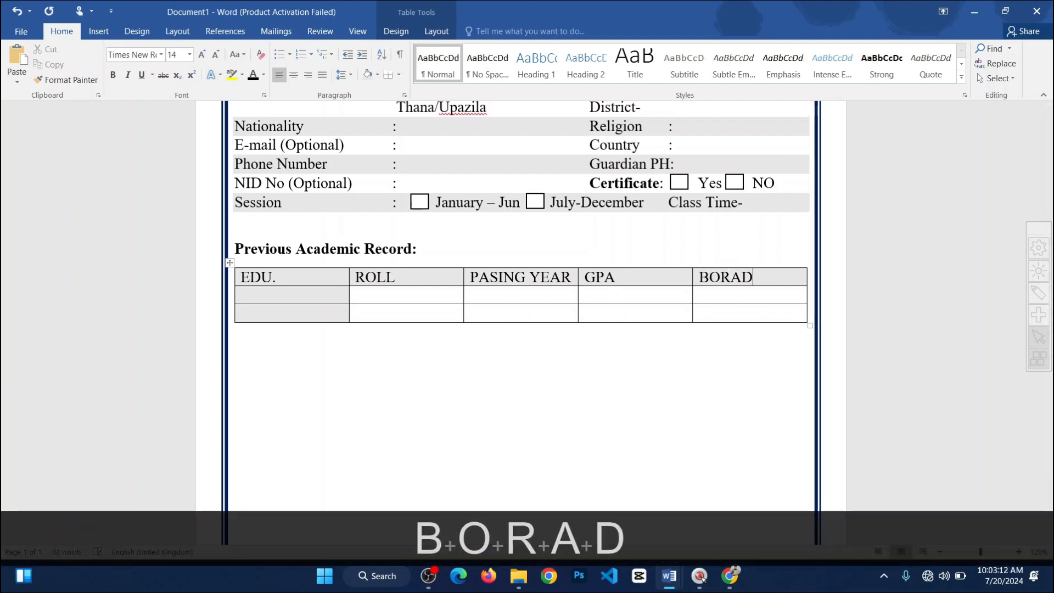
key(BackSpace)
key(BackSpace)
key(BackSpace)
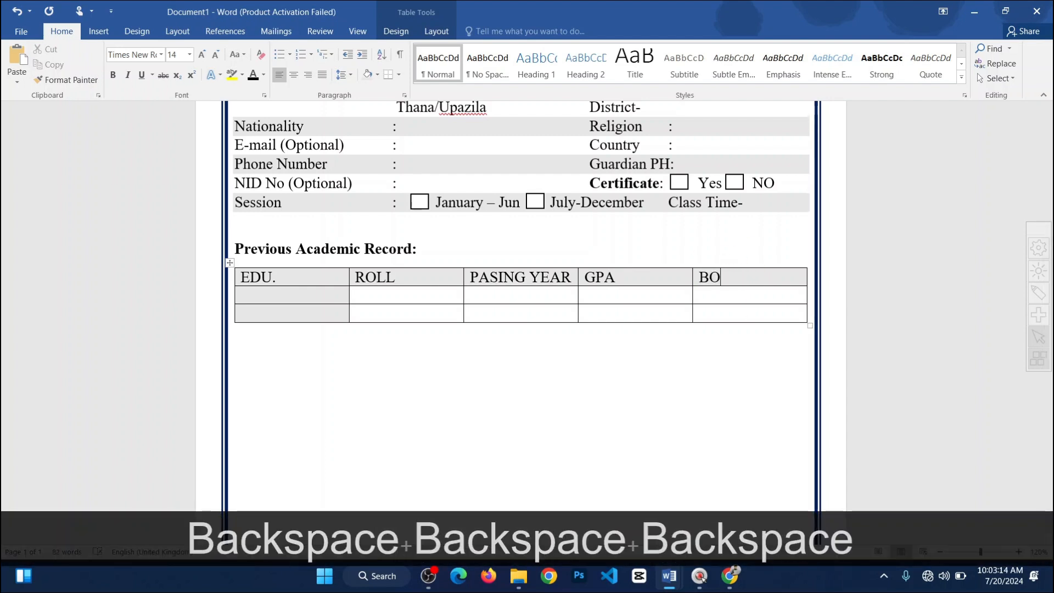
text(ARD)
click(747, 310)
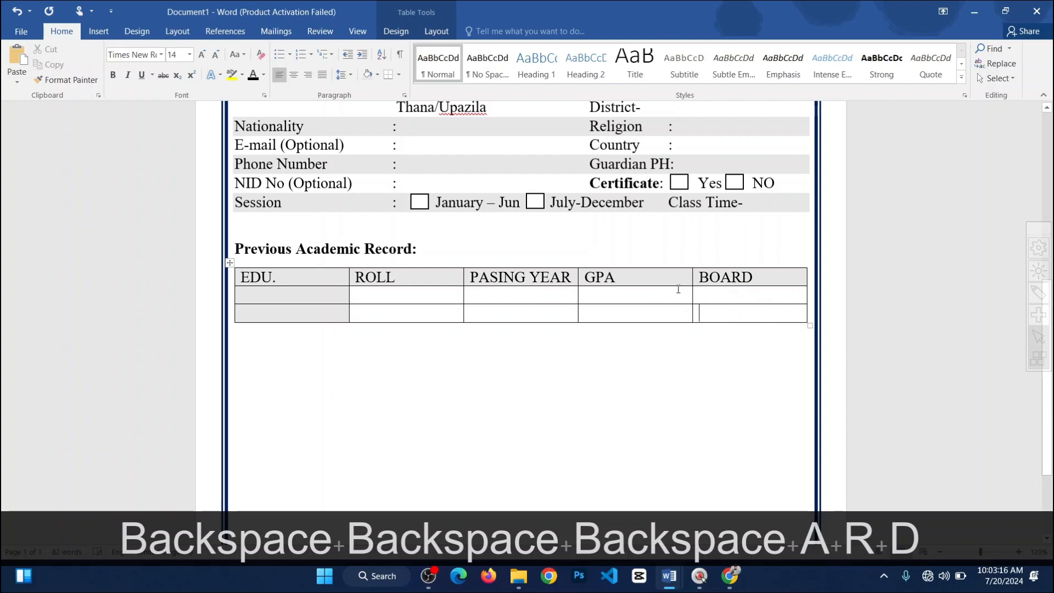
Step: Check the row labels in the "From No" document and enter "SSC" and "JSC" below "EDU." in Document1's table
click(669, 576)
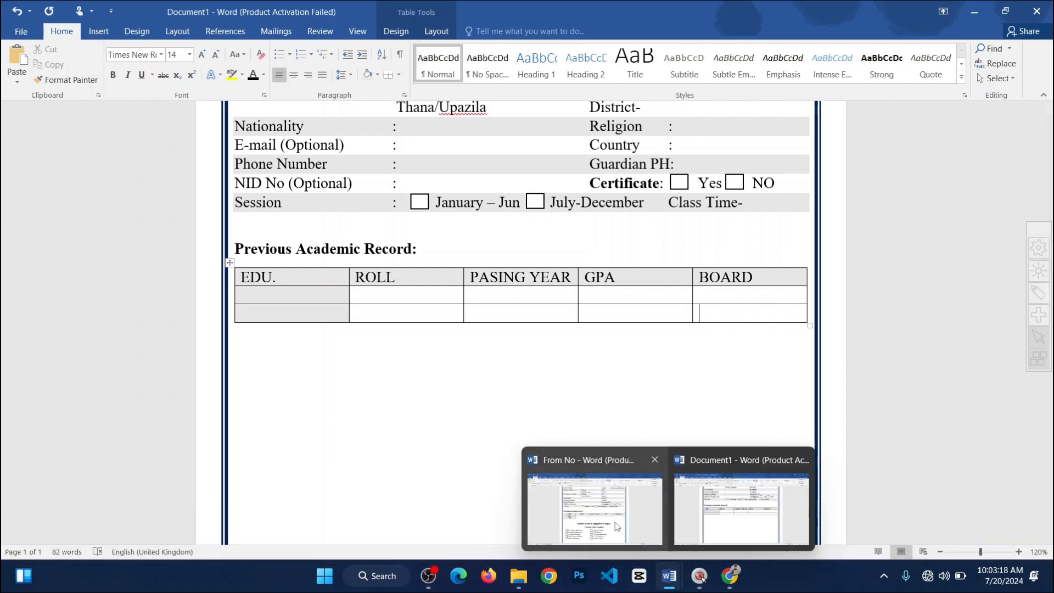
click(595, 497)
mouse_move(676, 582)
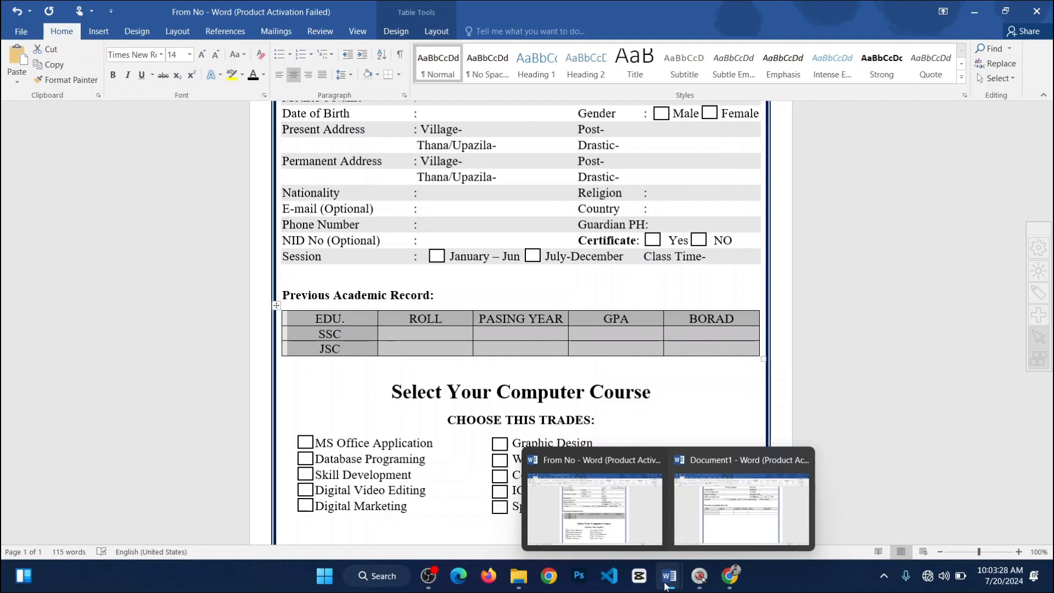
click(740, 508)
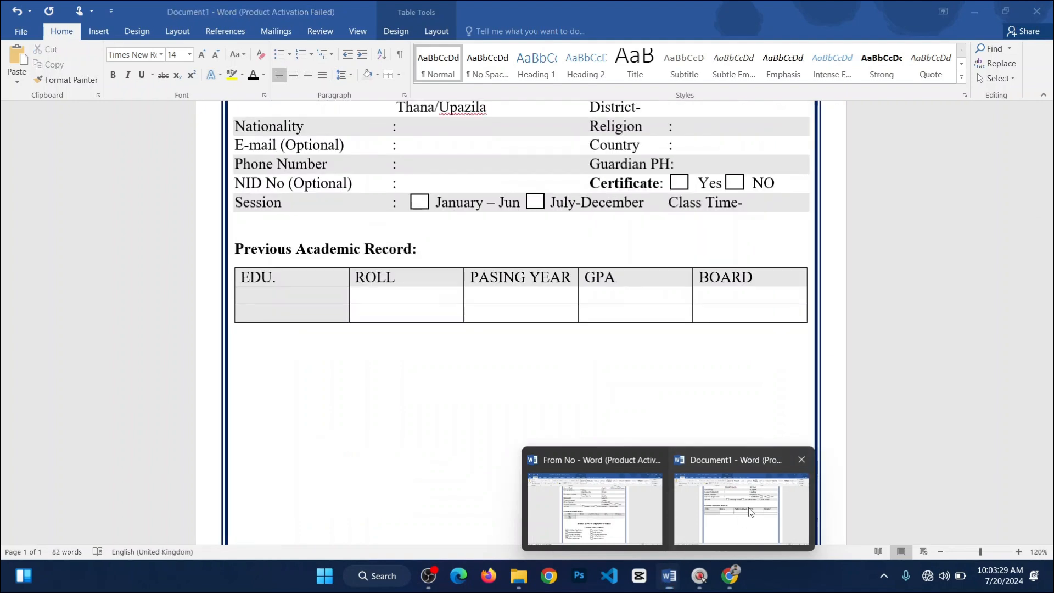
click(311, 299)
text(SSC)
key(BackSpace)
key(BackSpace)
key(BackSpace)
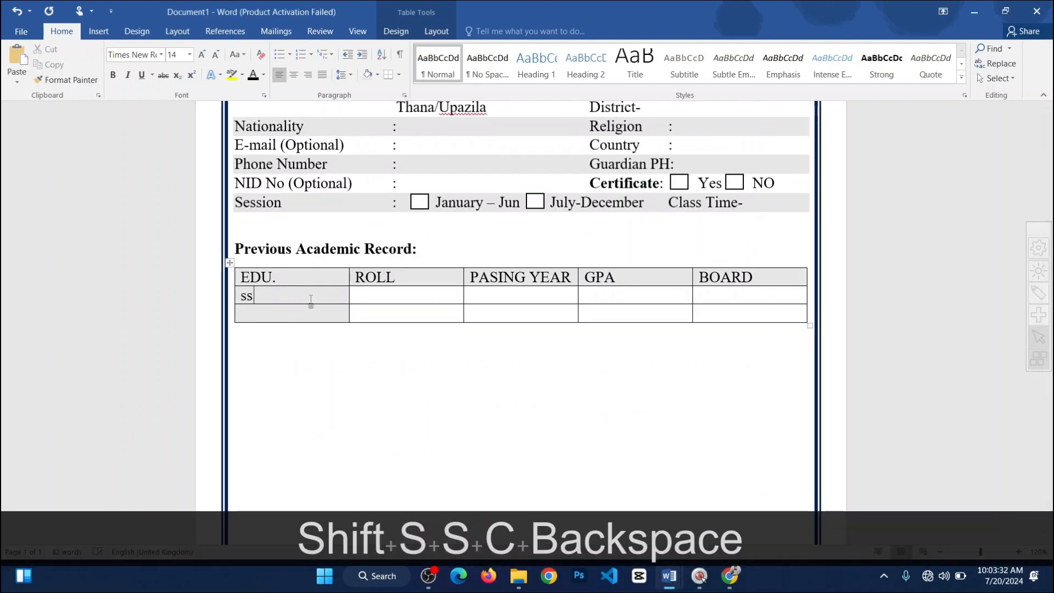
text(SSCX)
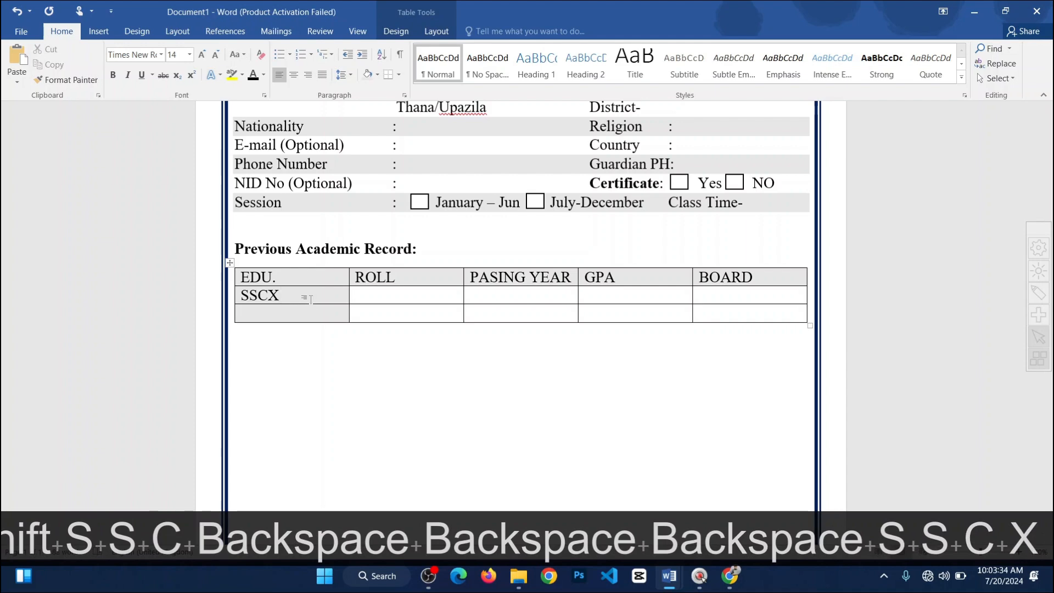
key(BackSpace)
click(298, 320)
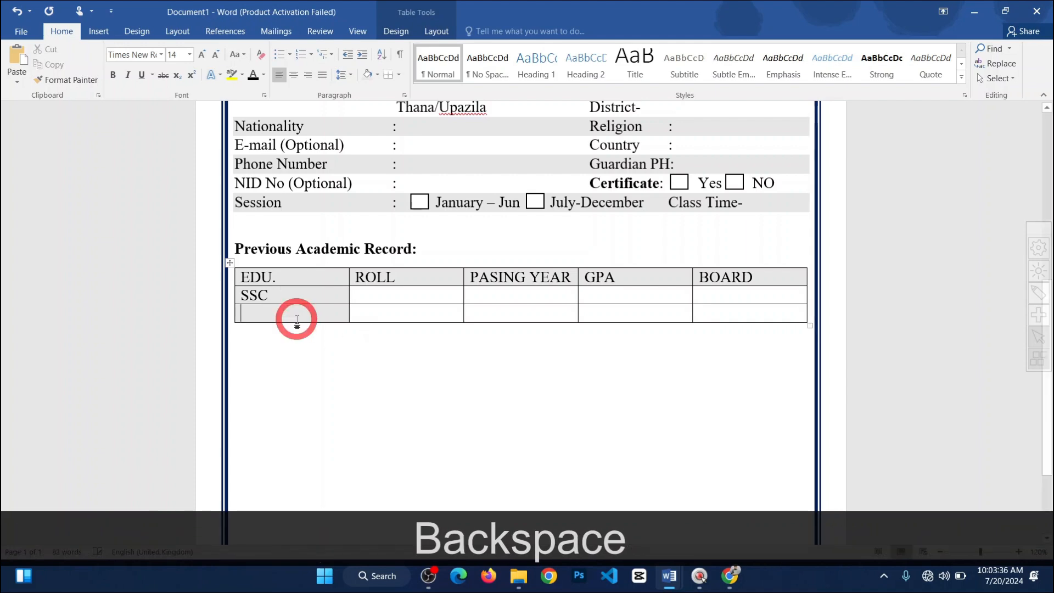
text(JSC)
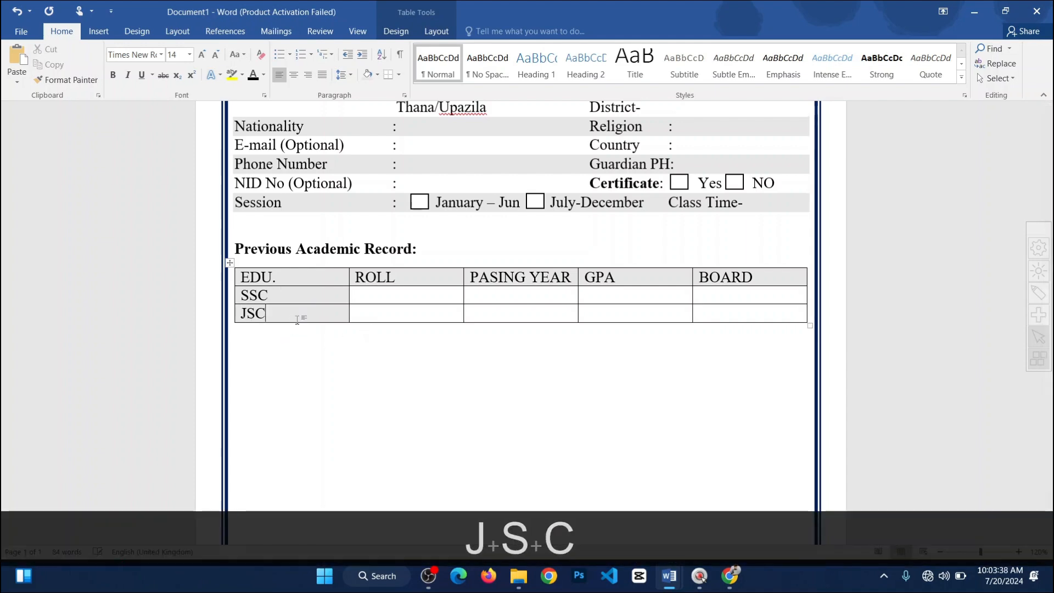
click(364, 437)
ctrl+scroll(660, 379, down, 4)
ctrl+scroll(639, 376, down, 3)
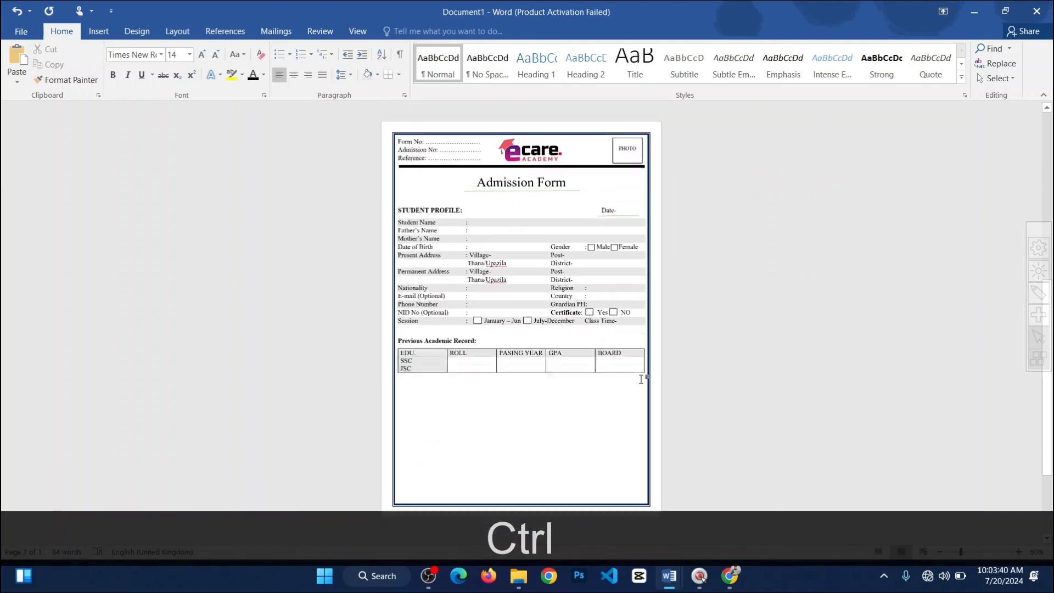
ctrl+scroll(591, 404, up, 4)
ctrl+scroll(593, 413, down, 5)
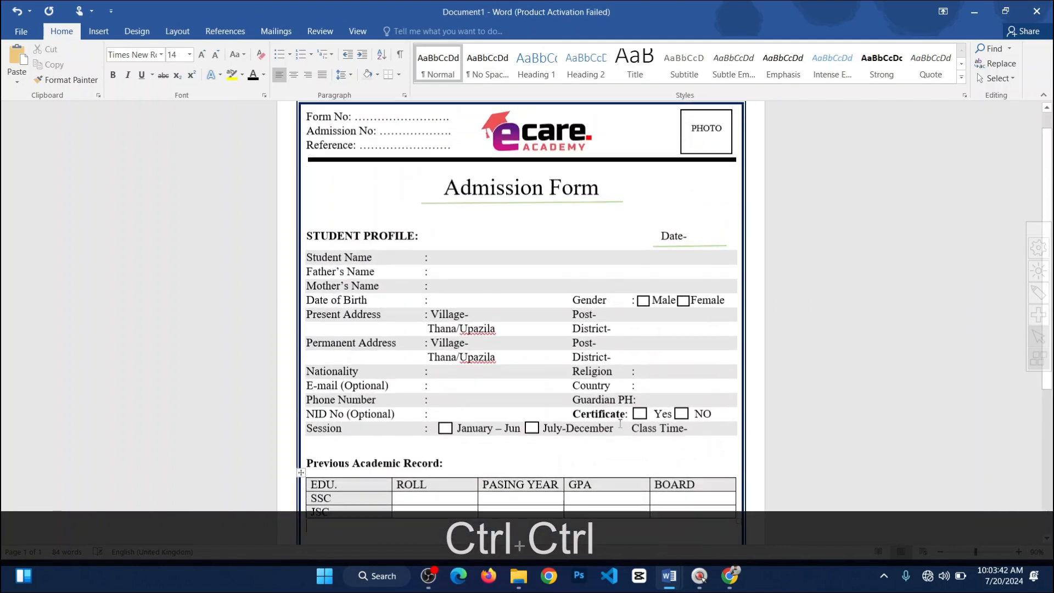
ctrl+scroll(614, 426, up, 4)
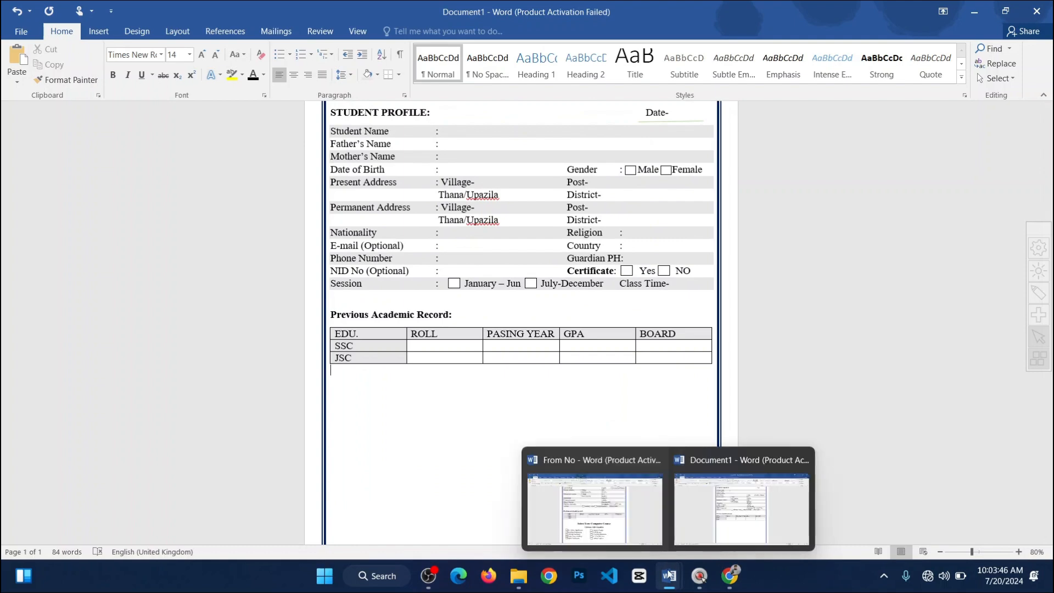
Step: Copy the headings "Select Your Computer Course" and "CHOOSE THIS TRADES:" from the "From No" document and paste them below the academic record table in Document1
click(593, 504)
scroll(498, 372, down, 3)
click(652, 335)
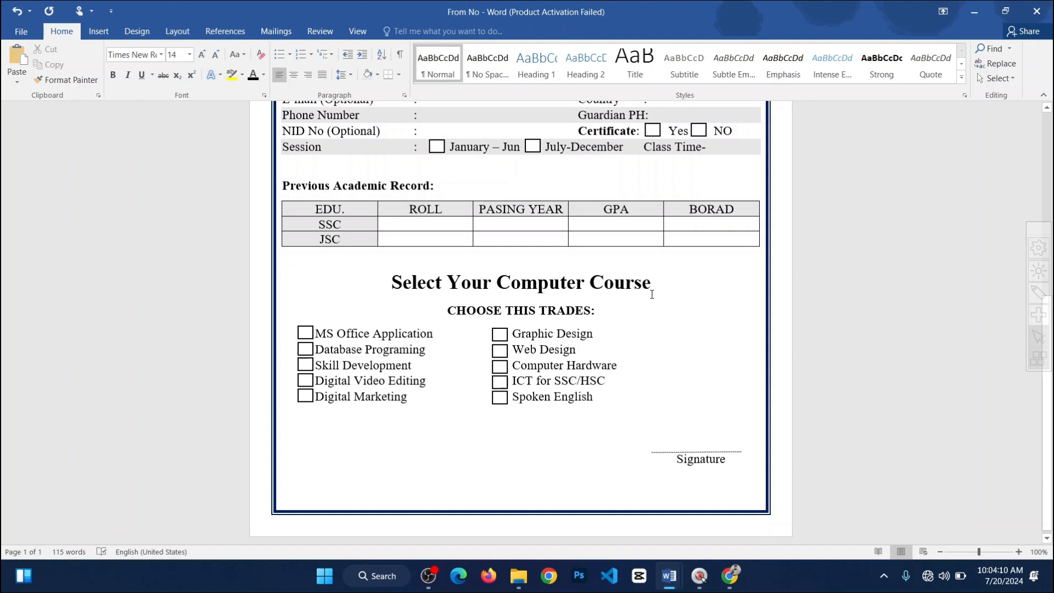
drag(652, 282, 419, 283)
drag(595, 311, 390, 295)
key(ctrl+c)
mouse_move(670, 573)
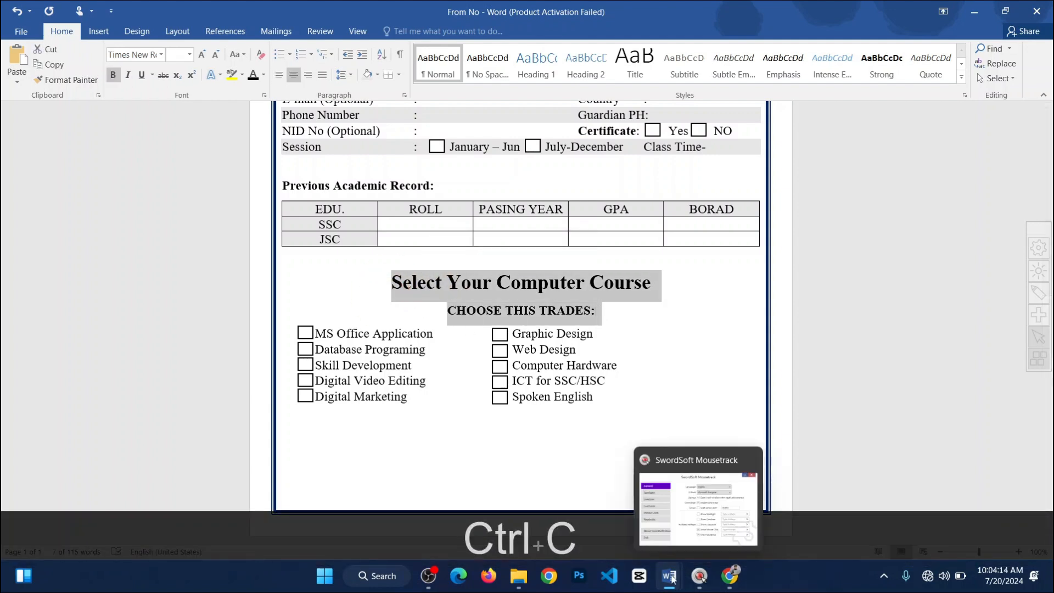
click(714, 512)
click(346, 387)
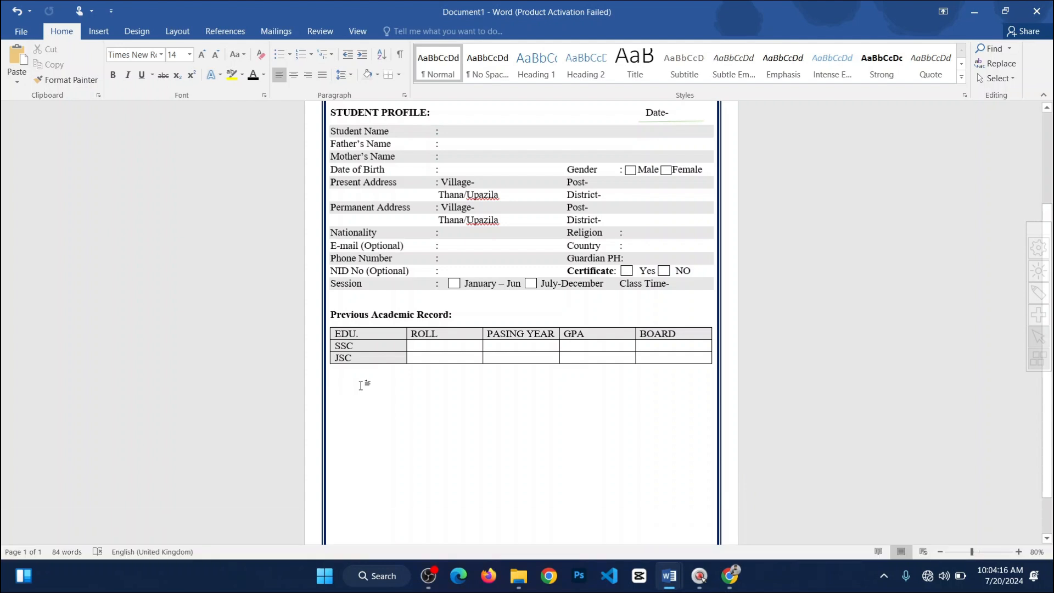
key(Return)
key(ctrl+v)
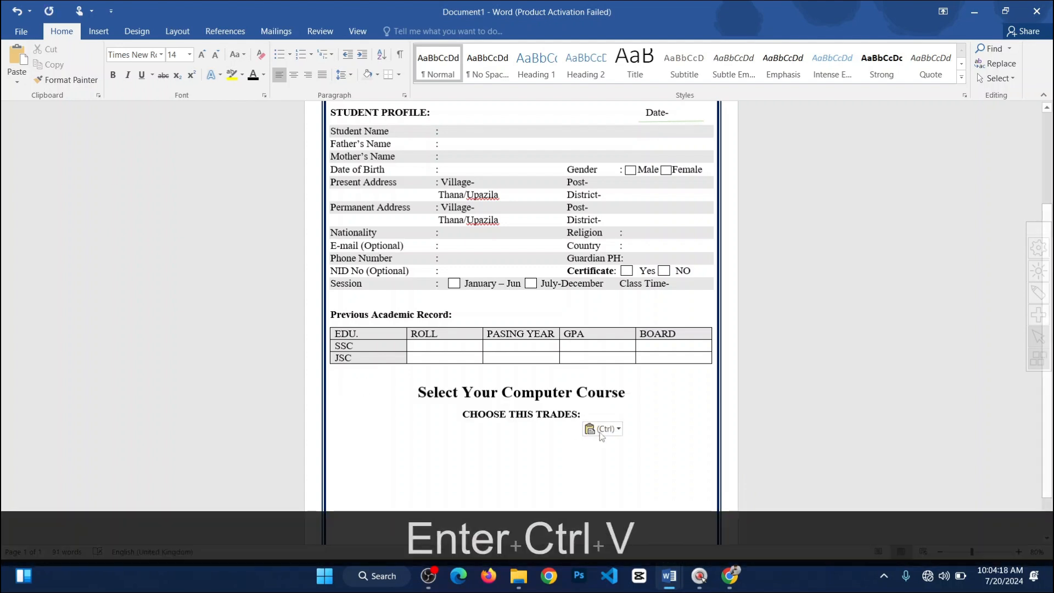
Step: Left-align the two pasted course headings and remove their bold formatting
drag(588, 406, 351, 374)
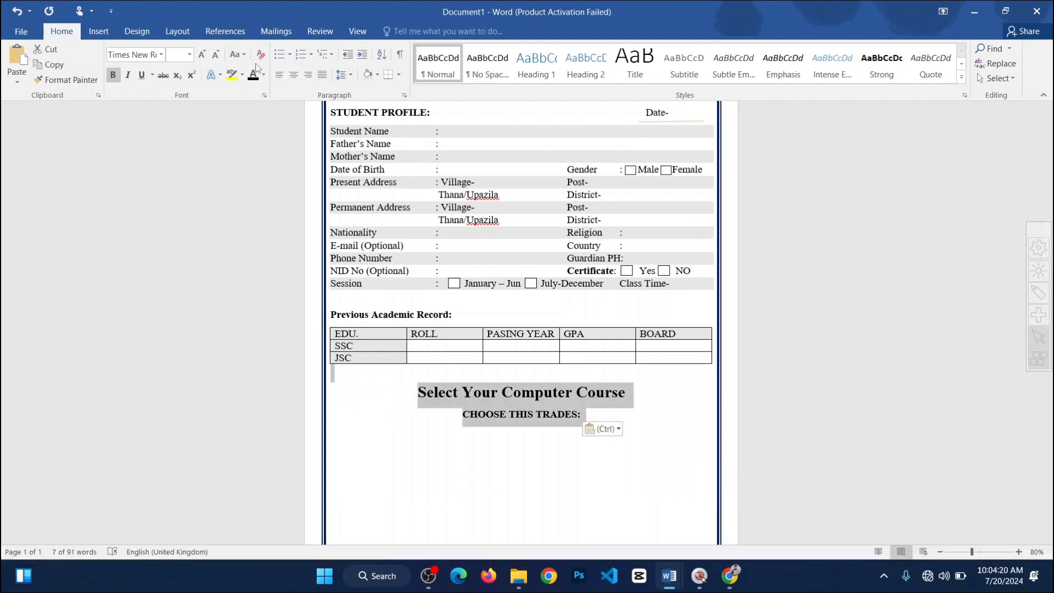
click(279, 75)
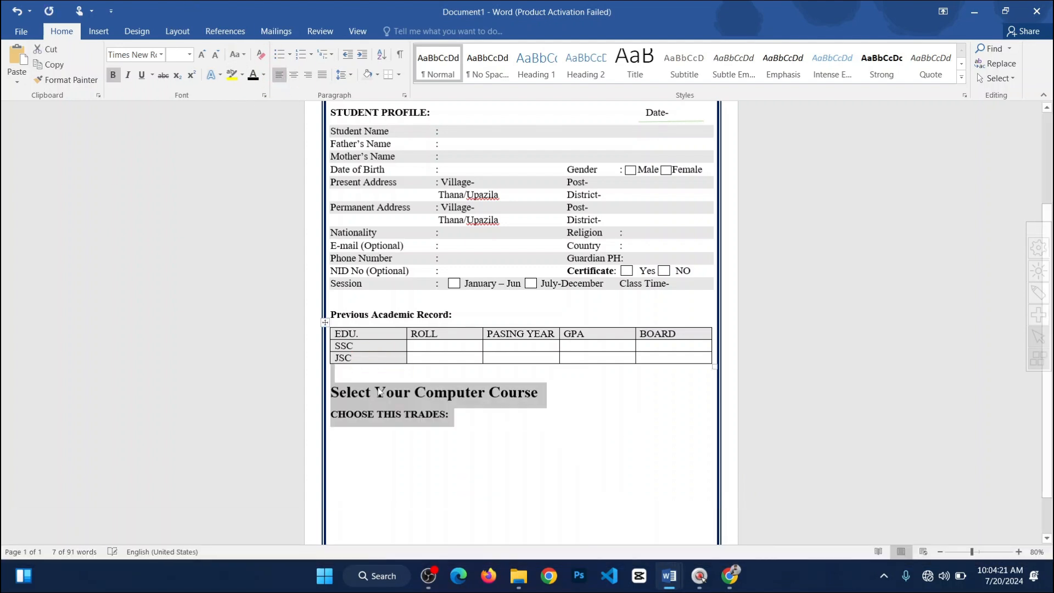
click(118, 81)
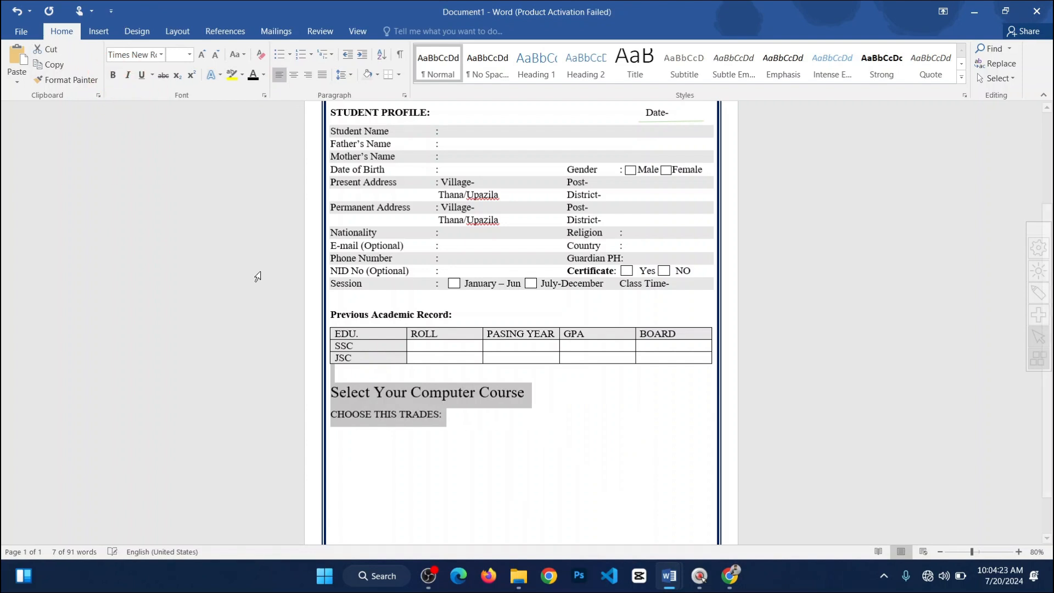
Step: Check the font size of both course headings and the letter-case options for "CHOOSE THIS TRADES:"
click(422, 394)
drag(526, 399, 329, 393)
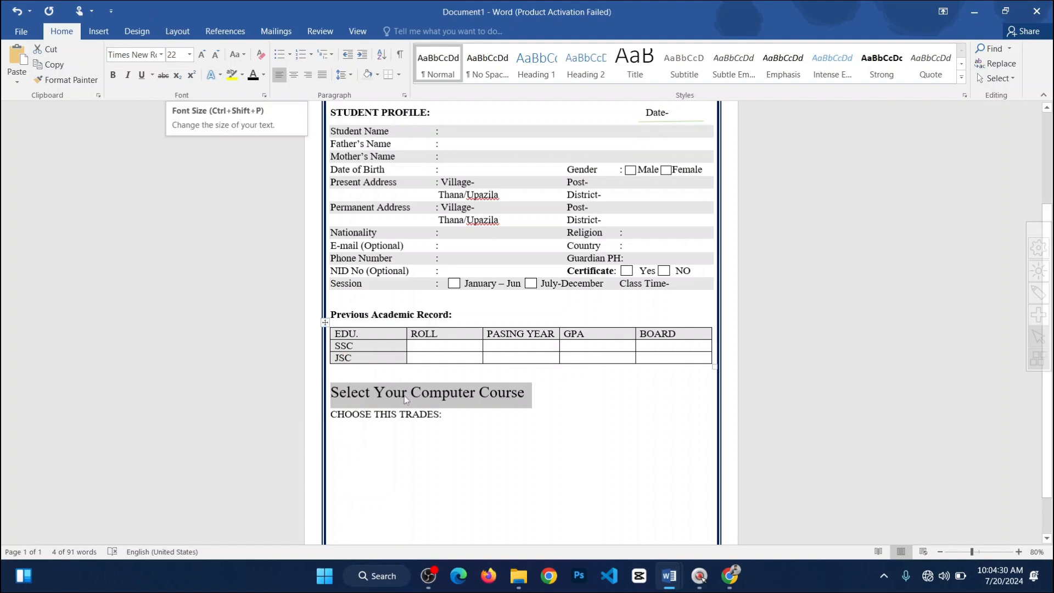
triple_click(434, 420)
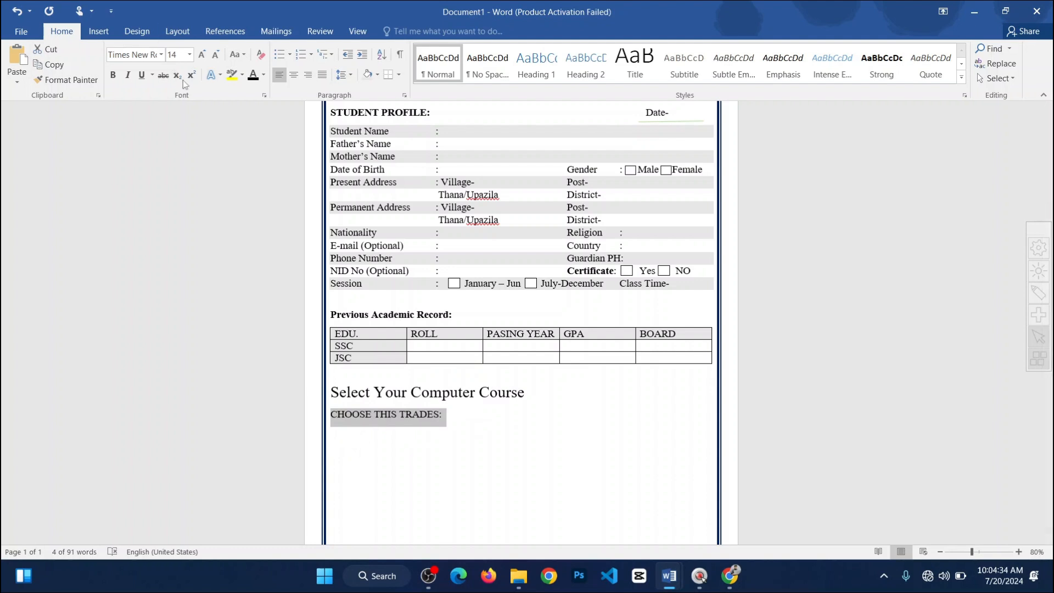
click(237, 54)
click(258, 99)
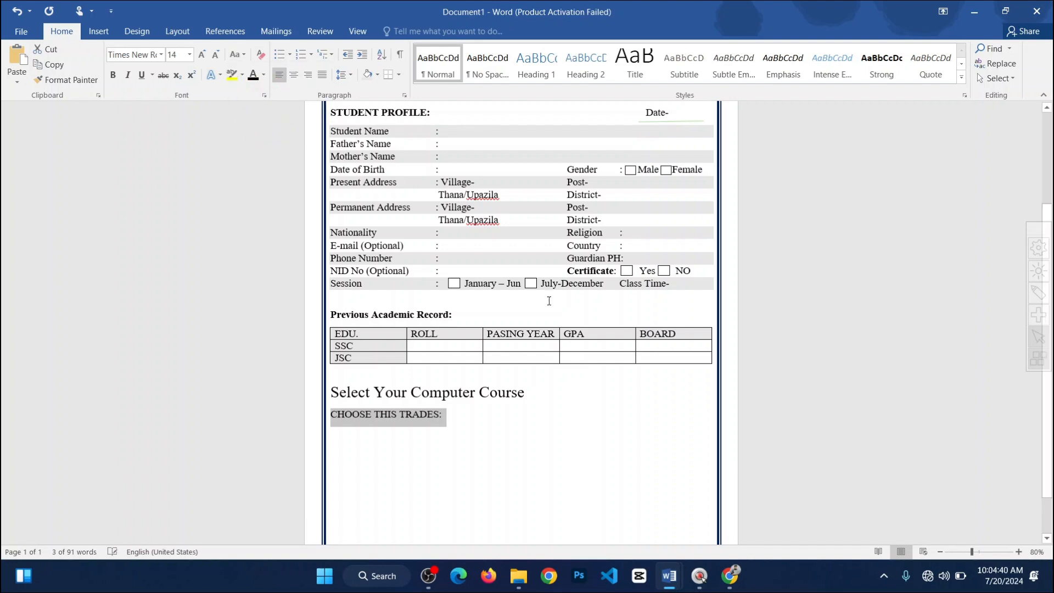
Step: Center the two course headings and make them bold
drag(463, 428, 281, 371)
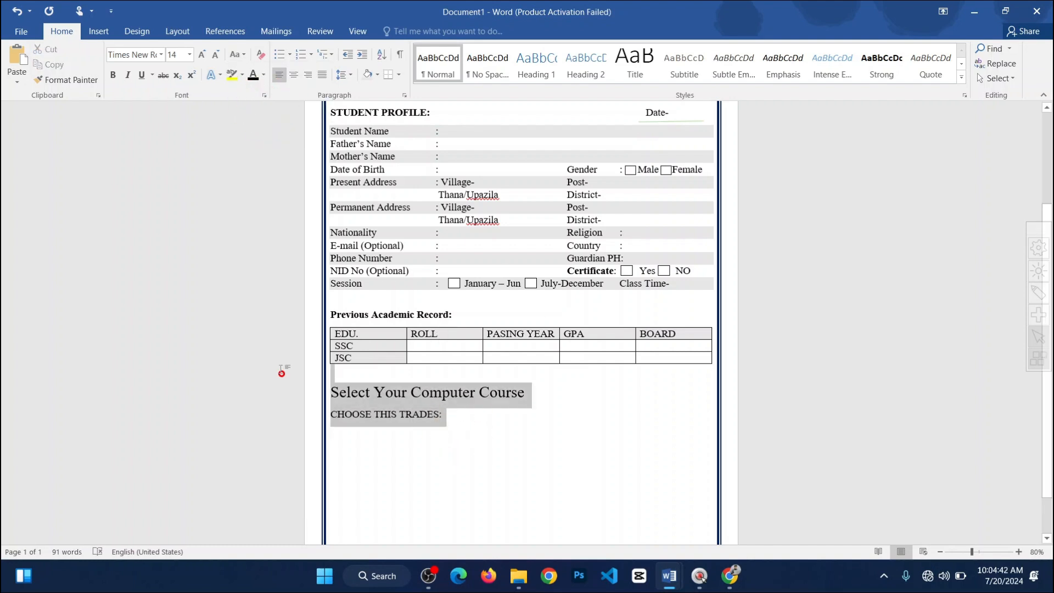
click(295, 79)
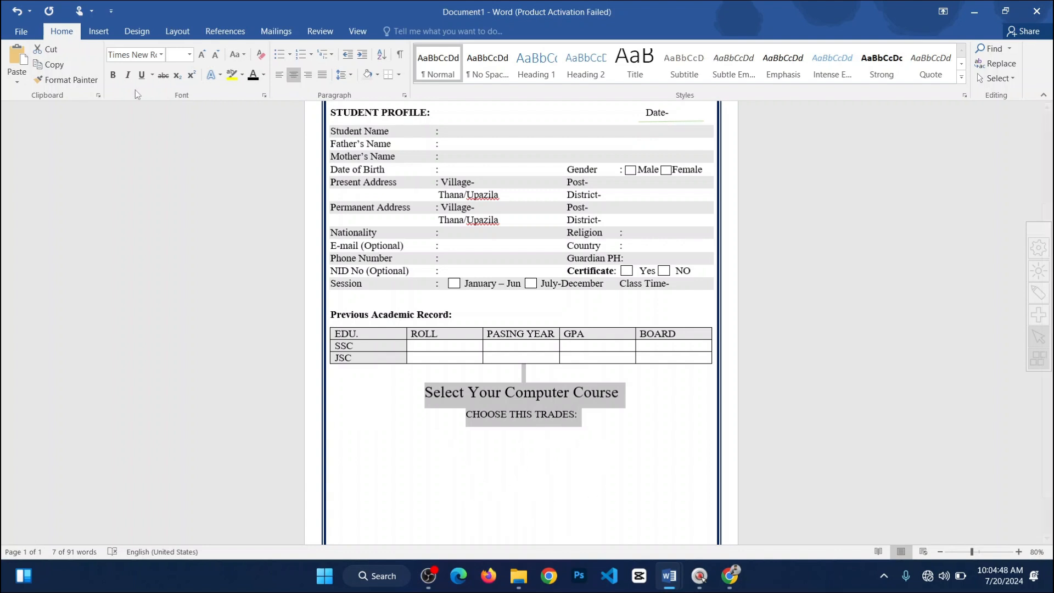
key(ctrl+b)
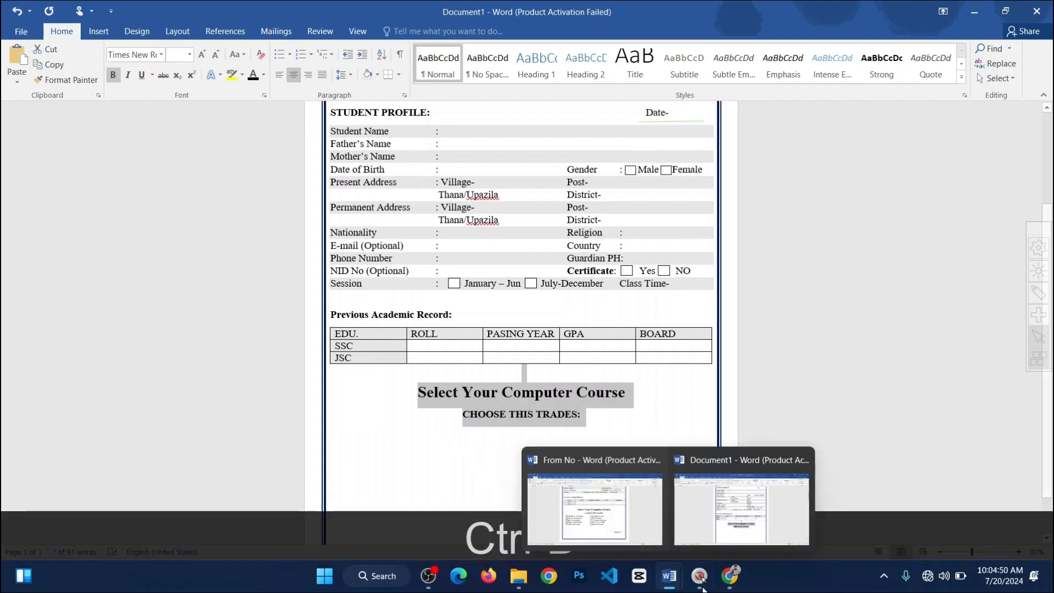
Step: Add an empty line below "CHOOSE THIS TRADES:" and check the trade checkbox list in the "From No" document
click(609, 416)
scroll(611, 395, down, 2)
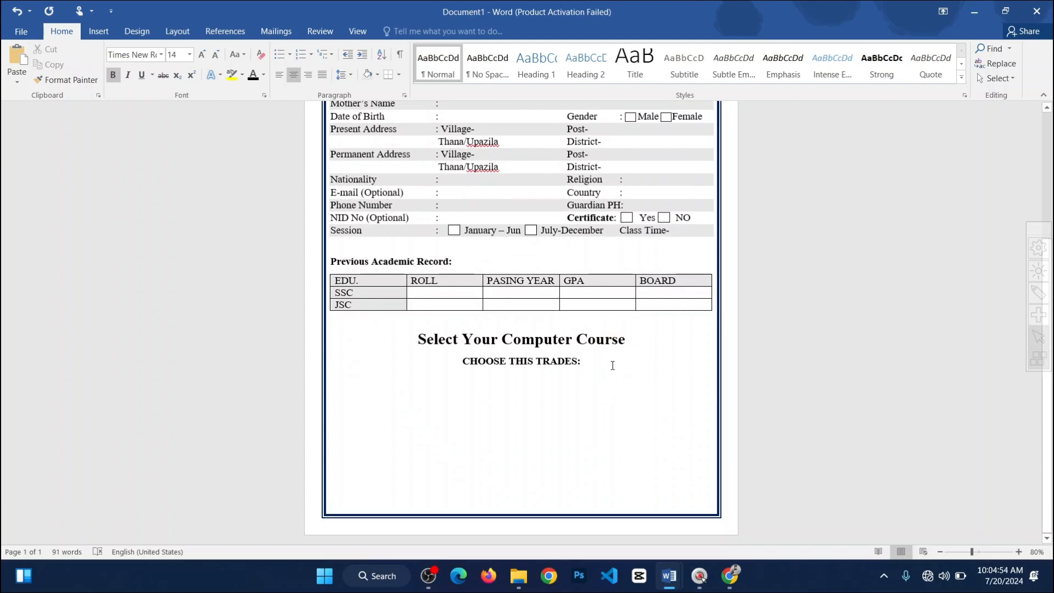
key(Return)
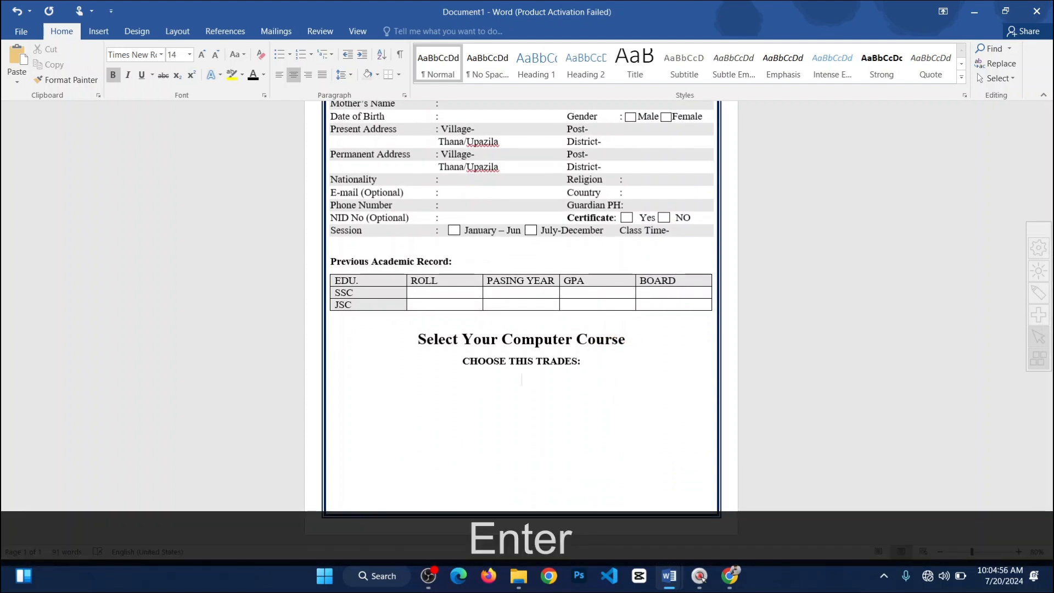
mouse_move(668, 575)
click(627, 488)
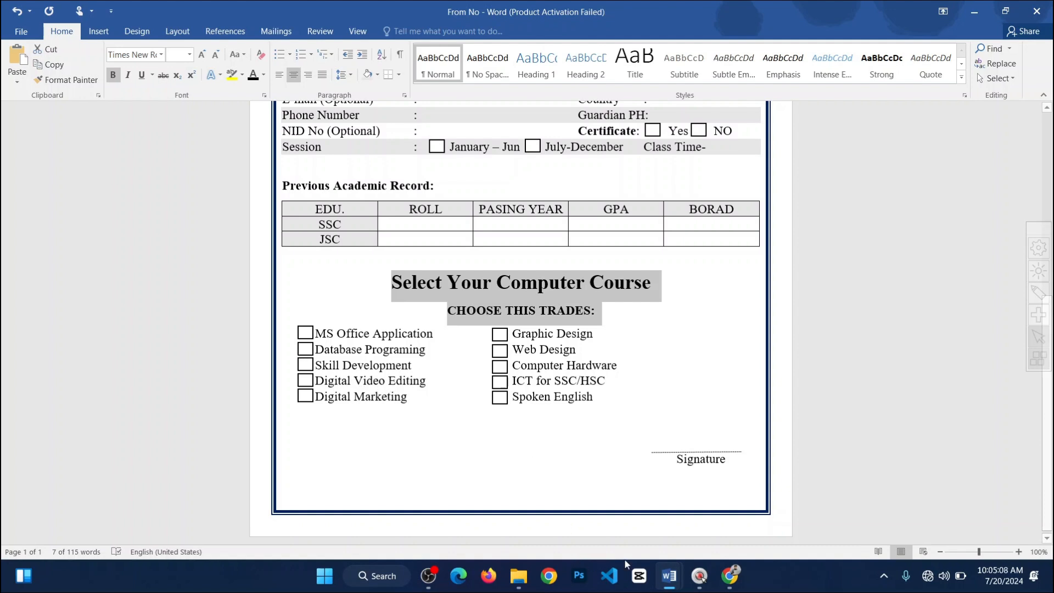
mouse_move(669, 575)
click(733, 505)
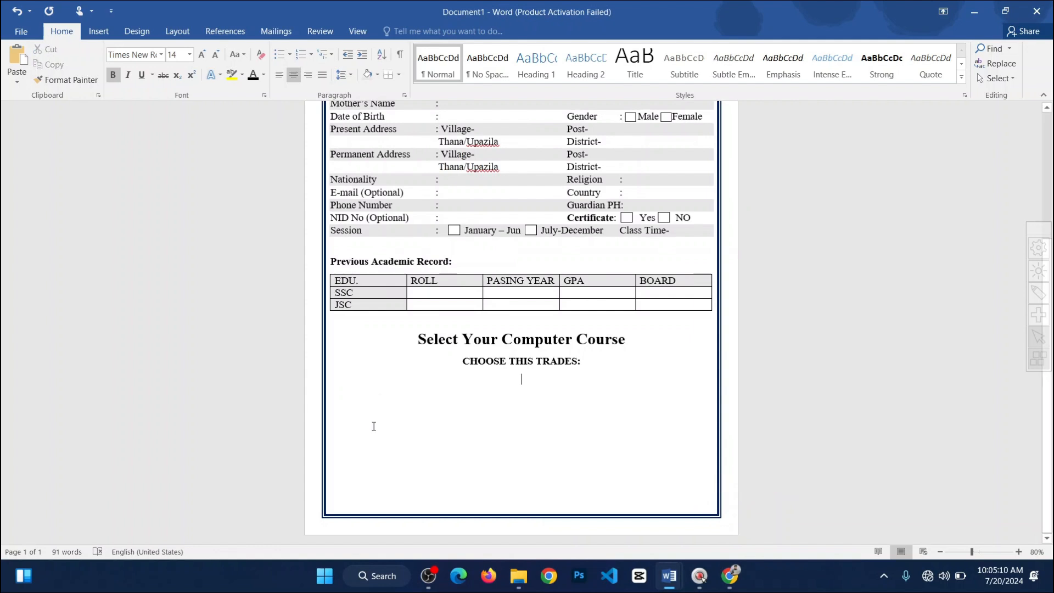
Step: Left-align and indent the empty line below "CHOOSE THIS TRADES:" and turn off bold for its text
key(Return)
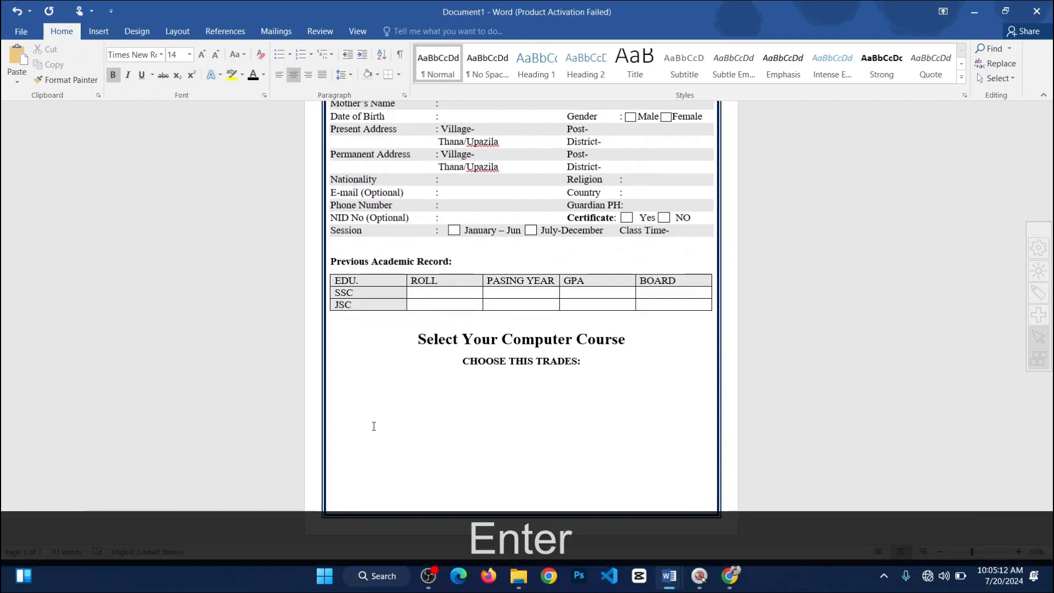
key(BackSpace)
key(BackSpace)
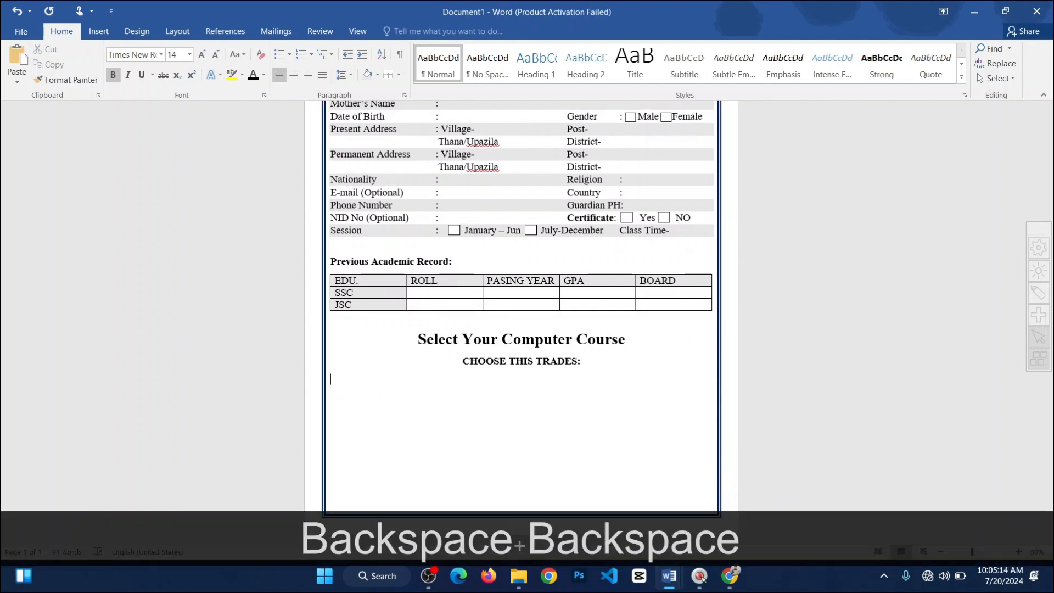
key(Tab)
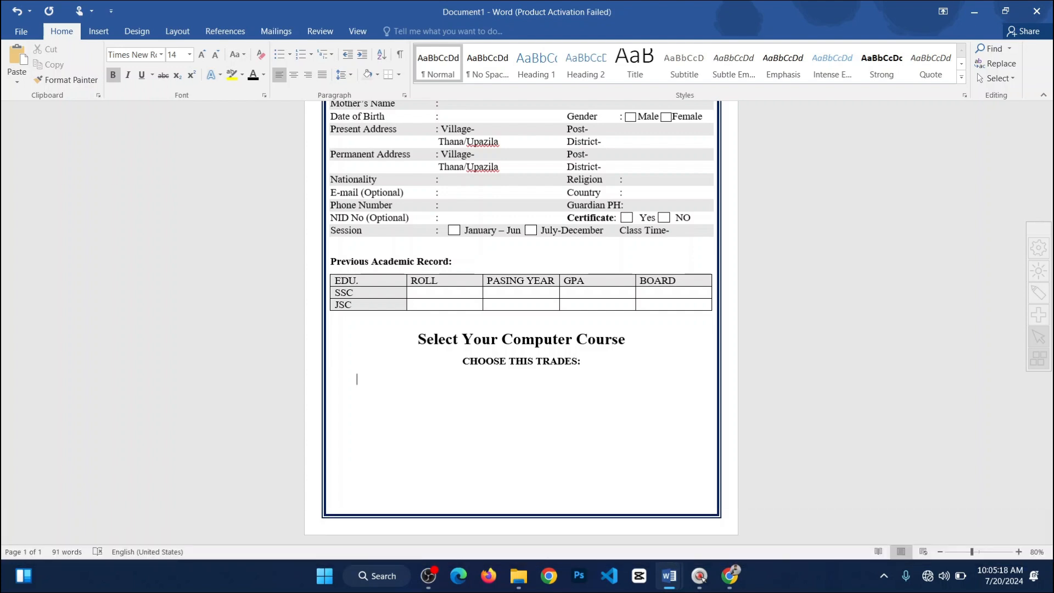
text(MS)
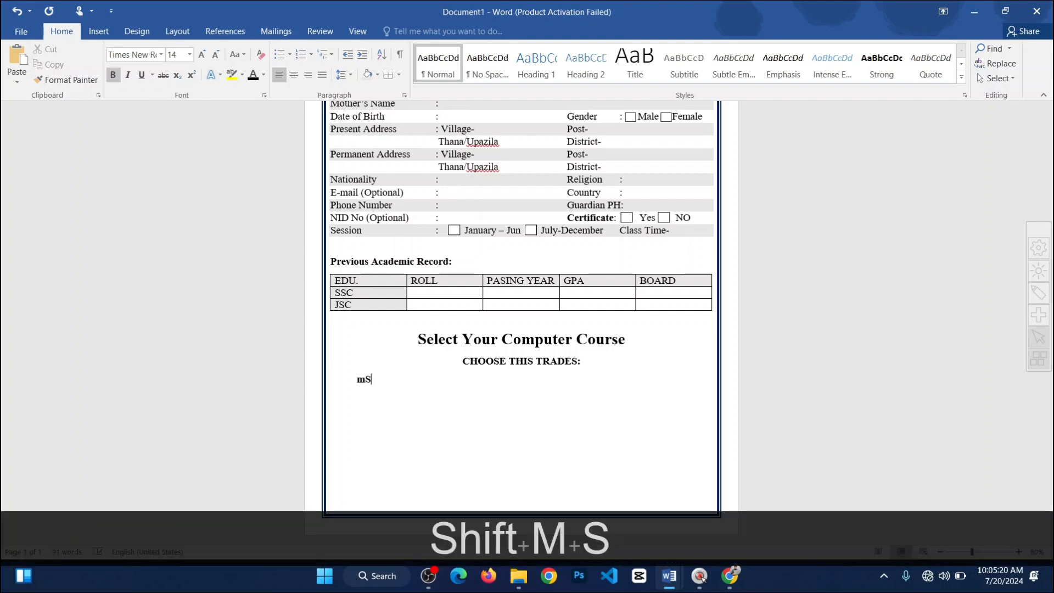
key(BackSpace)
key(BackSpace)
key(ctrl+b)
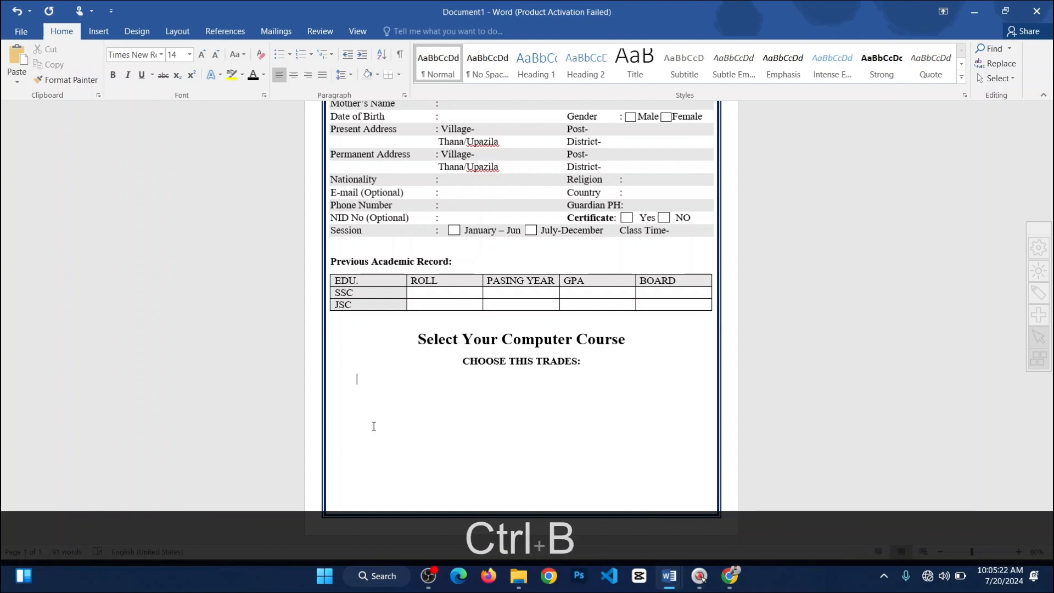
key(Caps_Lock)
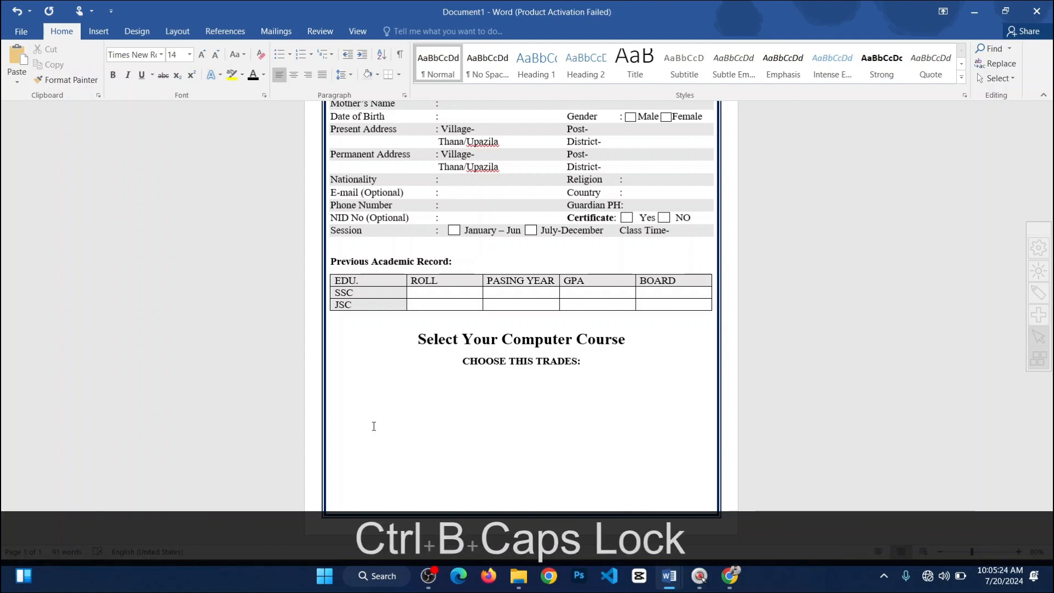
Step: Enter "MS Office applicate" as the first trade below "CHOOSE THIS TRADES:"
text(MD)
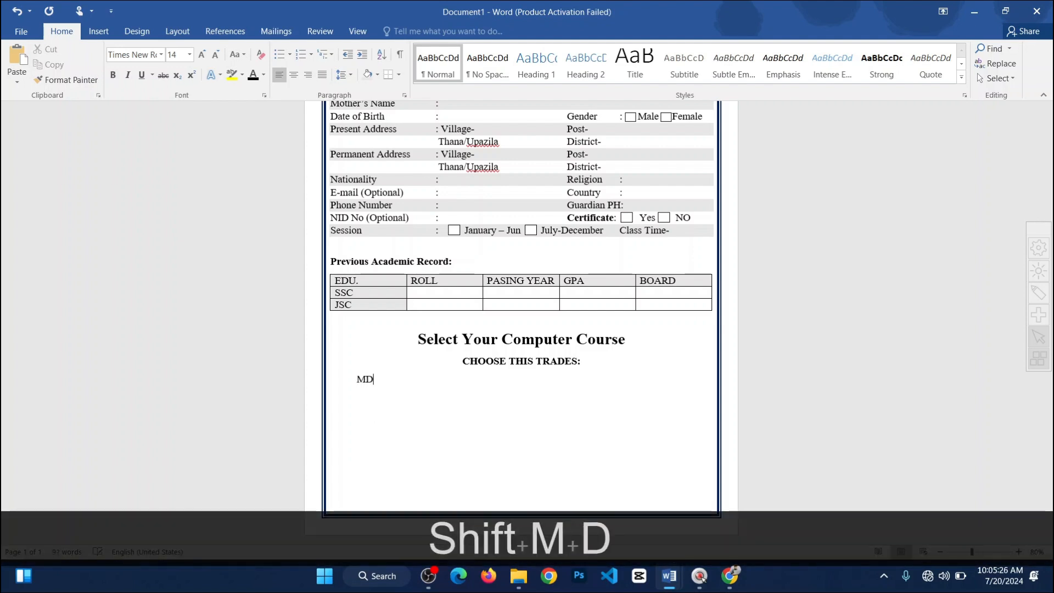
key(BackSpace)
key(BackSpace)
text(S)
key(BackSpace)
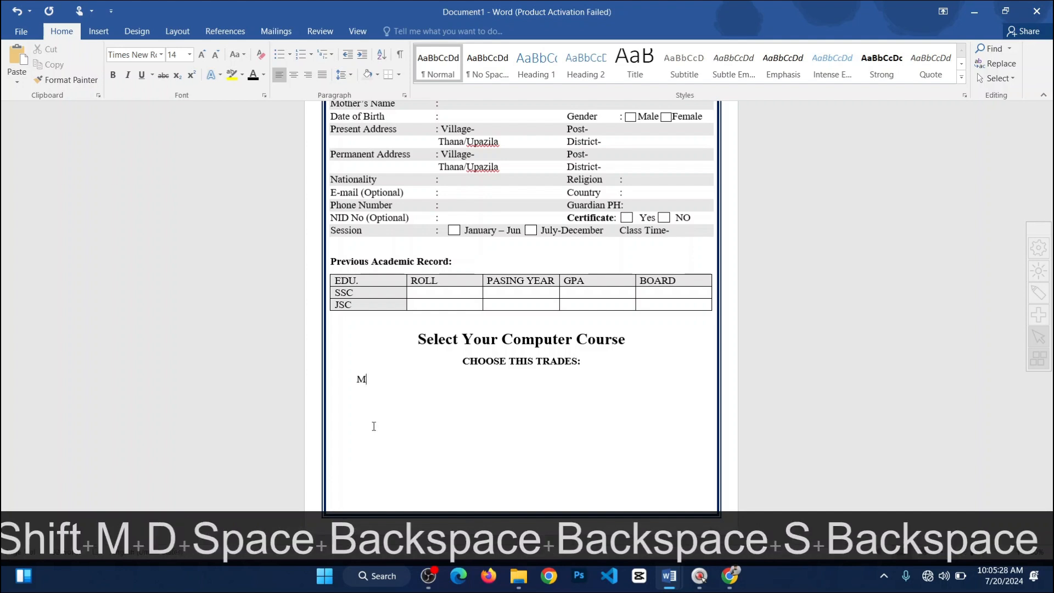
text(S Off)
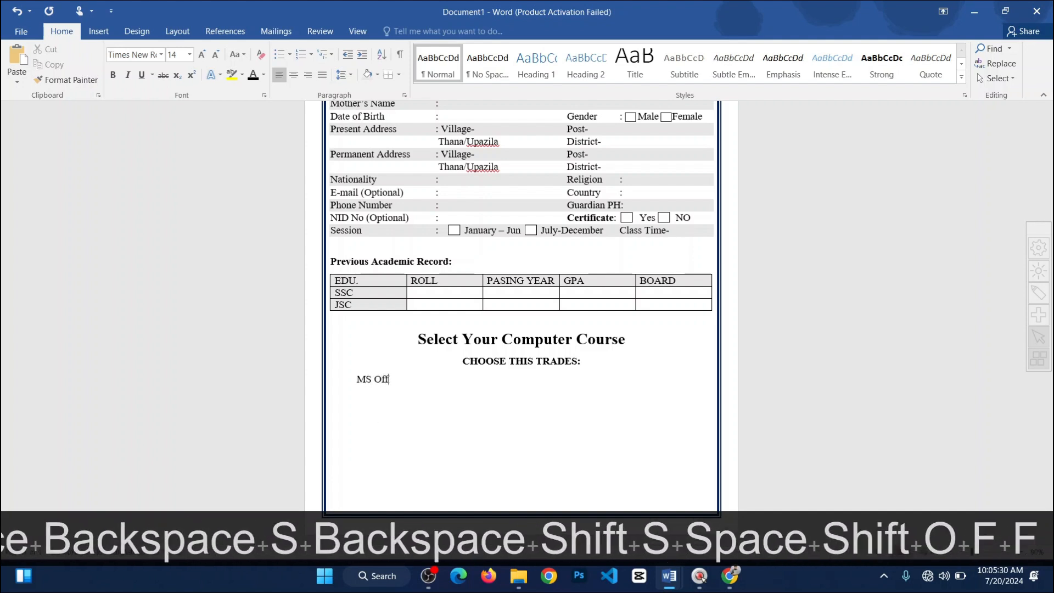
text(ice appliv)
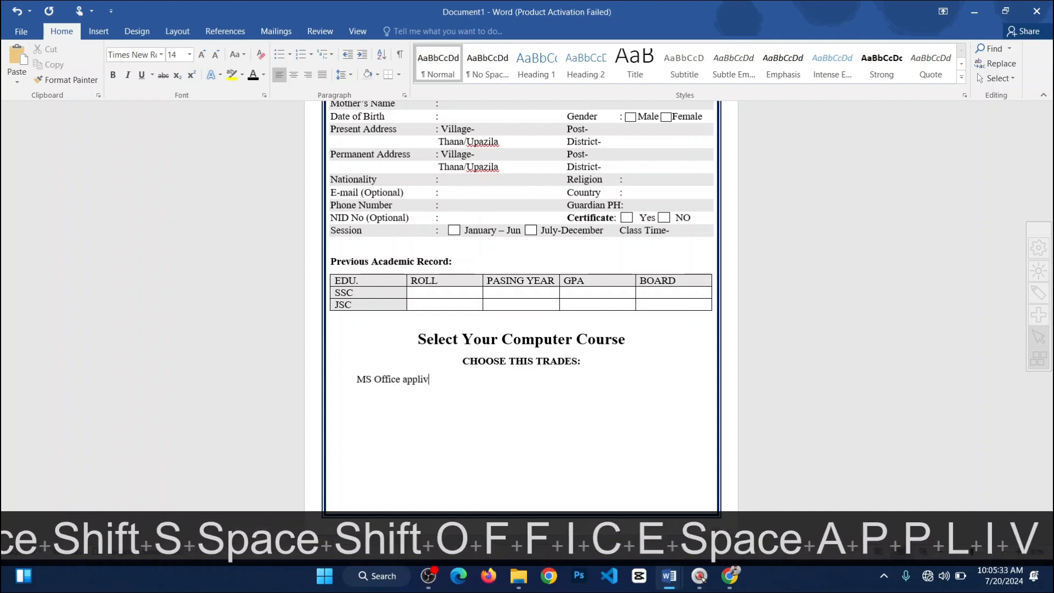
key(BackSpace)
text(cate)
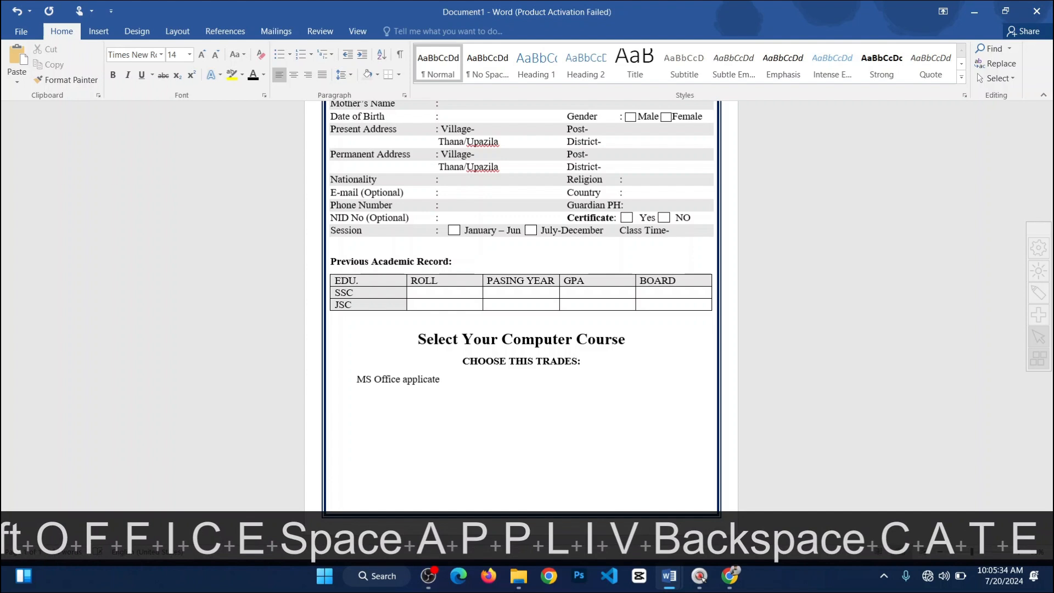
click(448, 441)
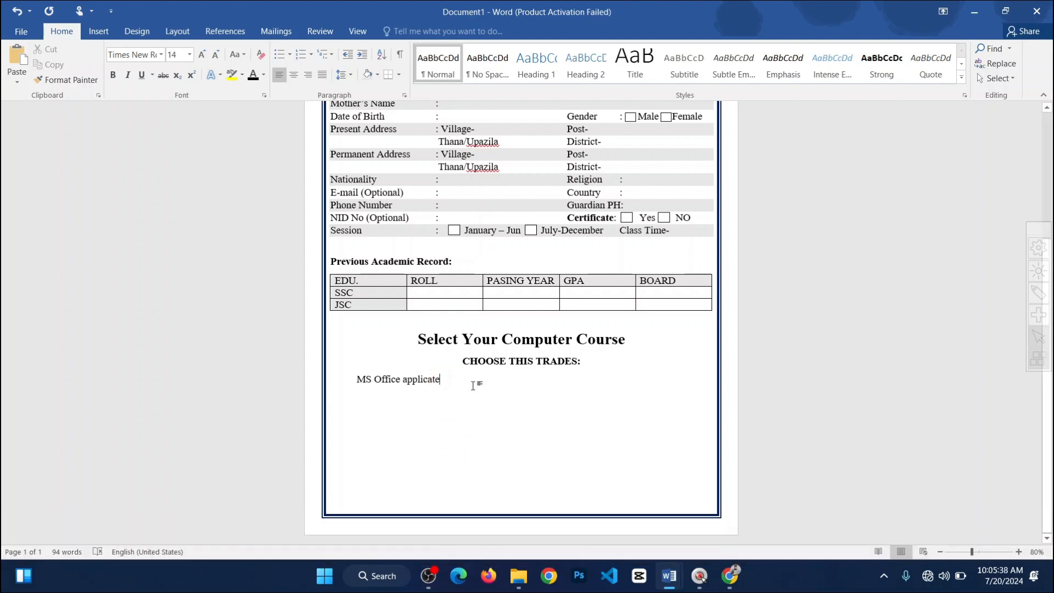
Step: Copy "Graphic Design" from the "From No" document into a second column, three tab stops after the MS Office trade
key(Tab)
key(Tab)
key(Tab)
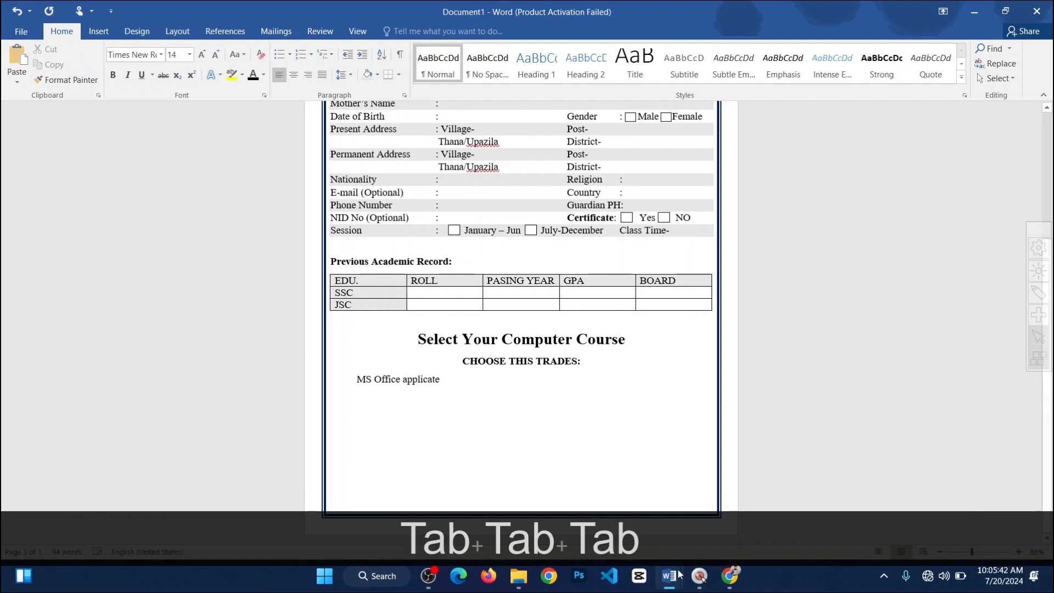
mouse_move(679, 574)
click(637, 512)
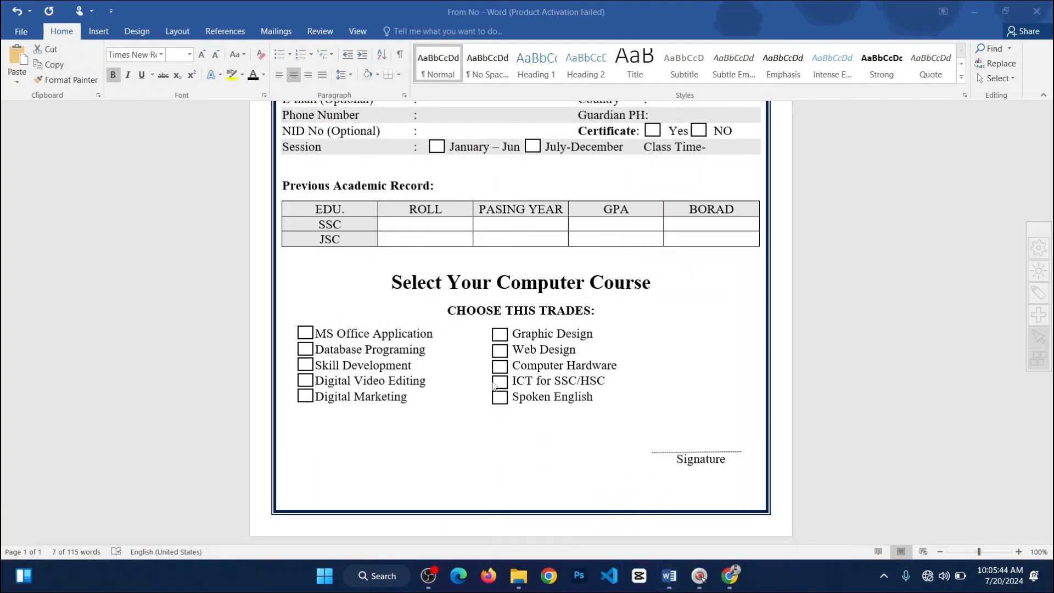
click(555, 338)
drag(596, 335, 513, 336)
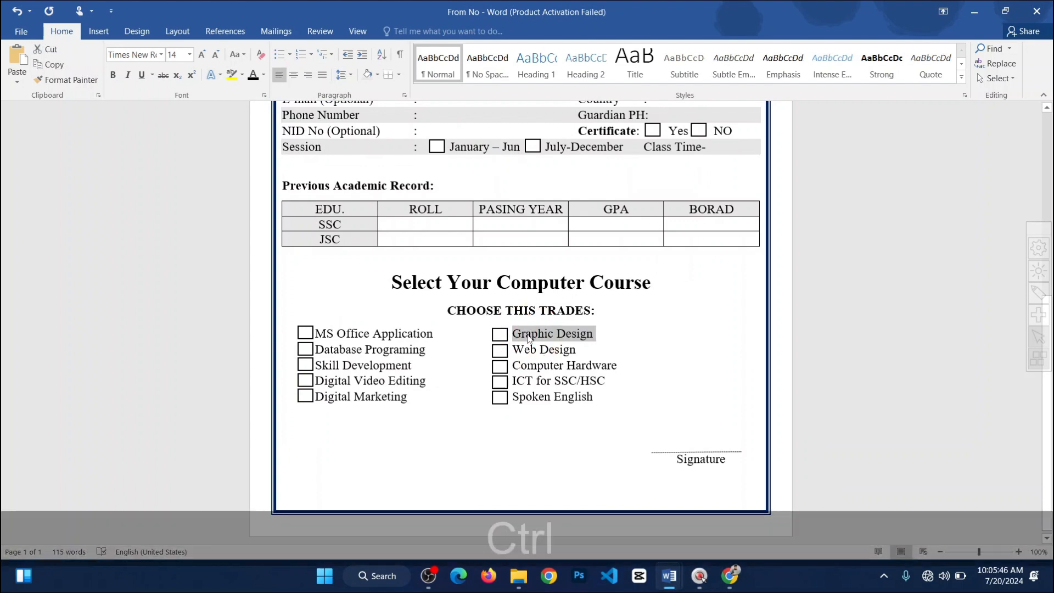
key(ctrl+c)
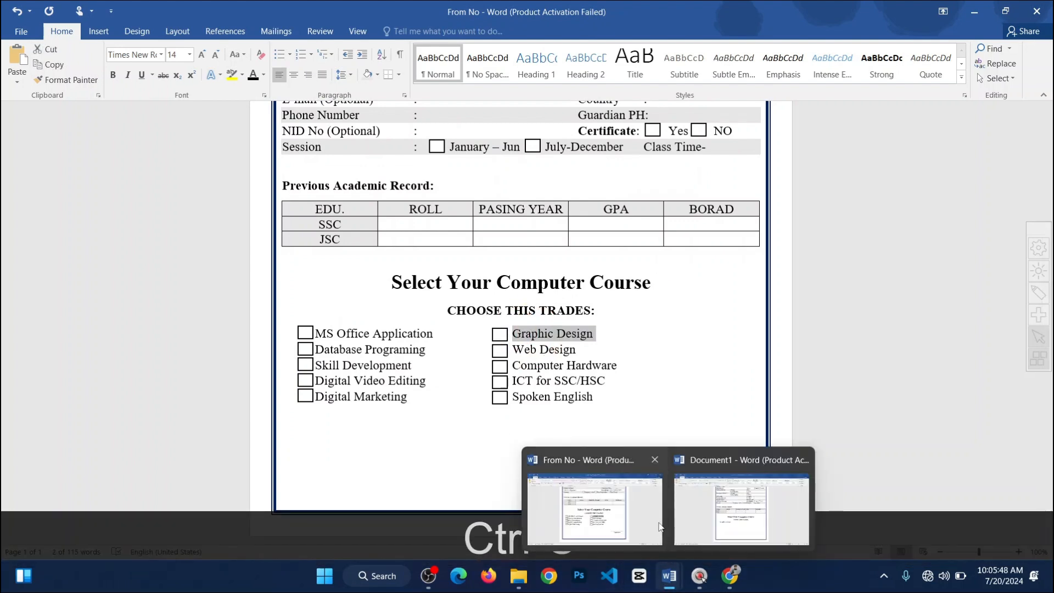
mouse_move(699, 575)
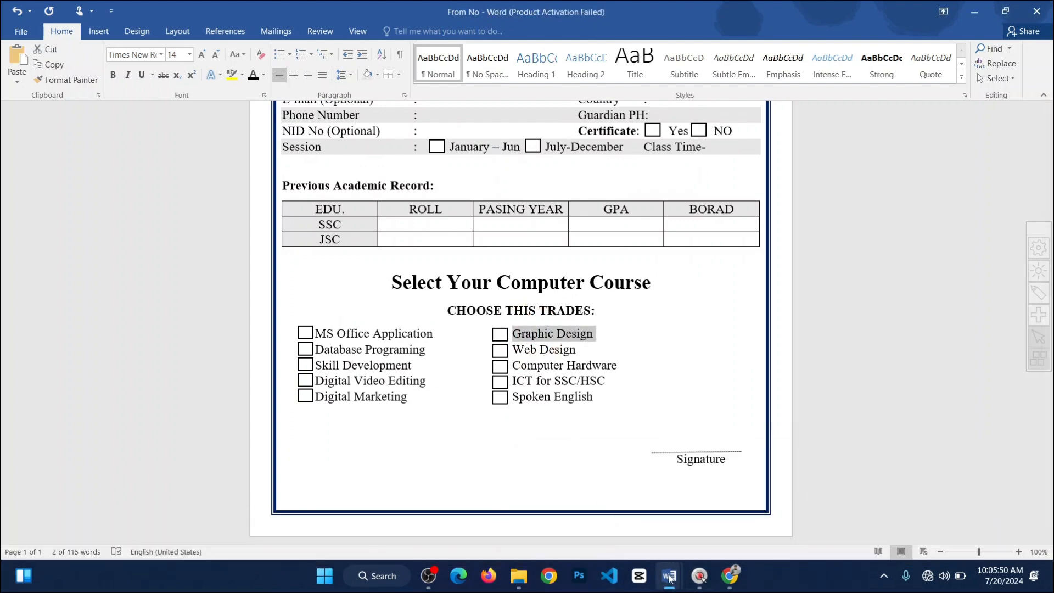
click(731, 506)
key(ctrl+v)
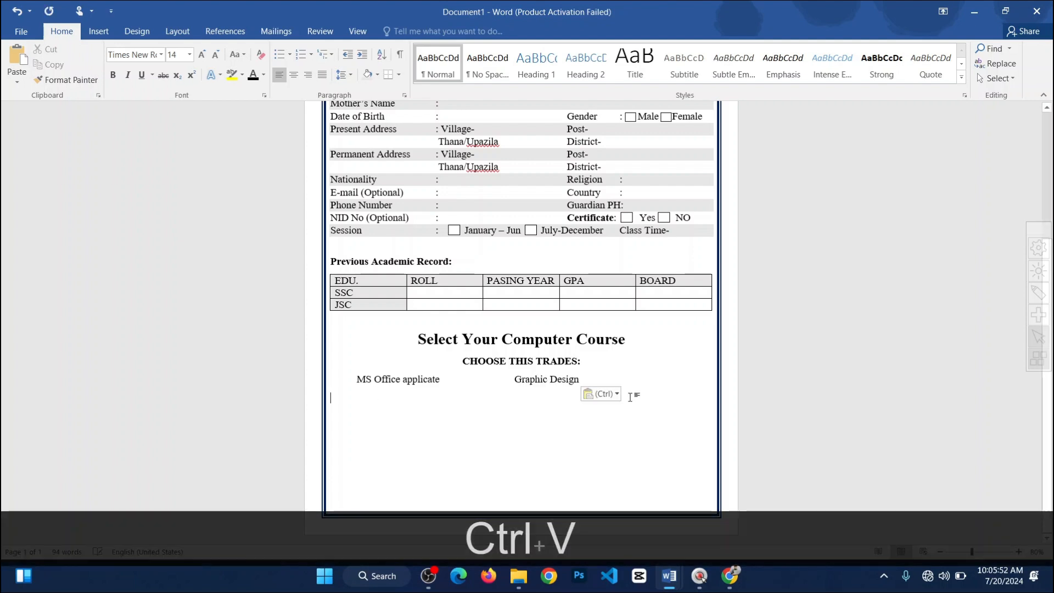
Step: Copy "Database Programing" from the "From No" document into an indented second line below the MS Office trade
ctrl+scroll(605, 382, up, 4)
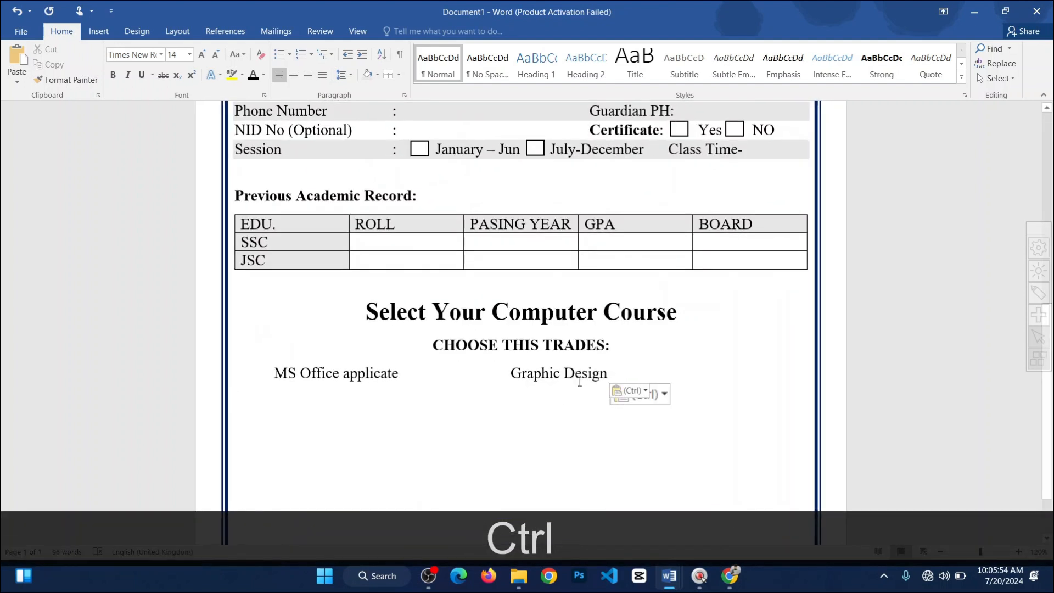
scroll(366, 411, down, 2)
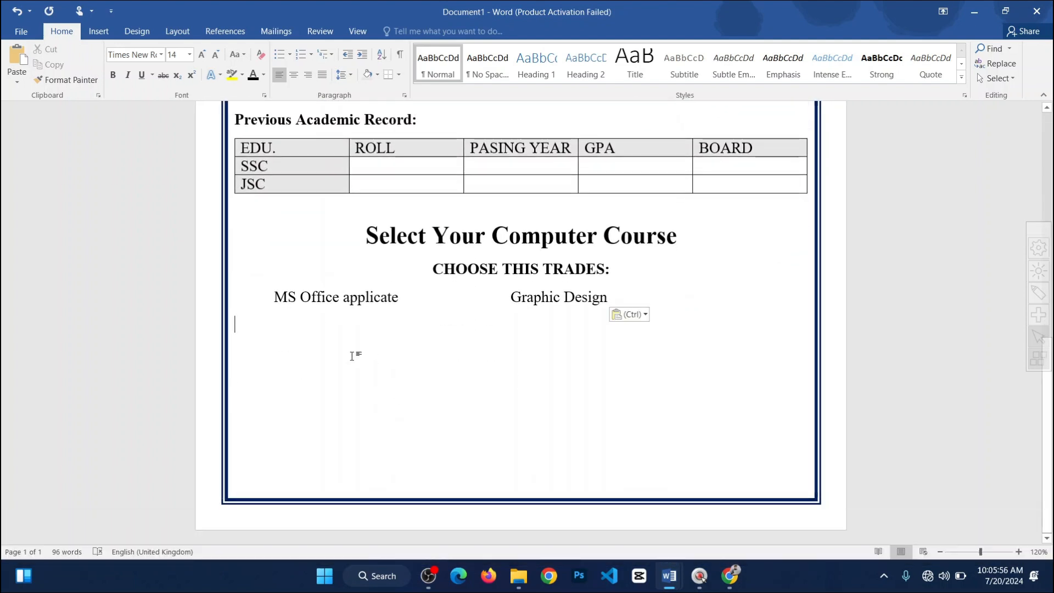
key(Tab)
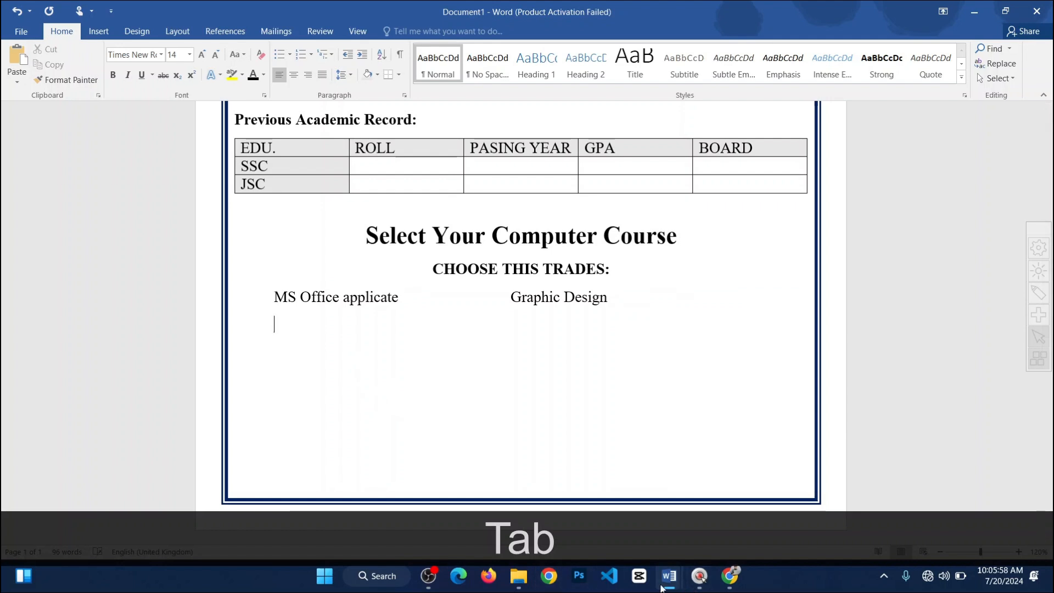
mouse_move(671, 587)
click(595, 509)
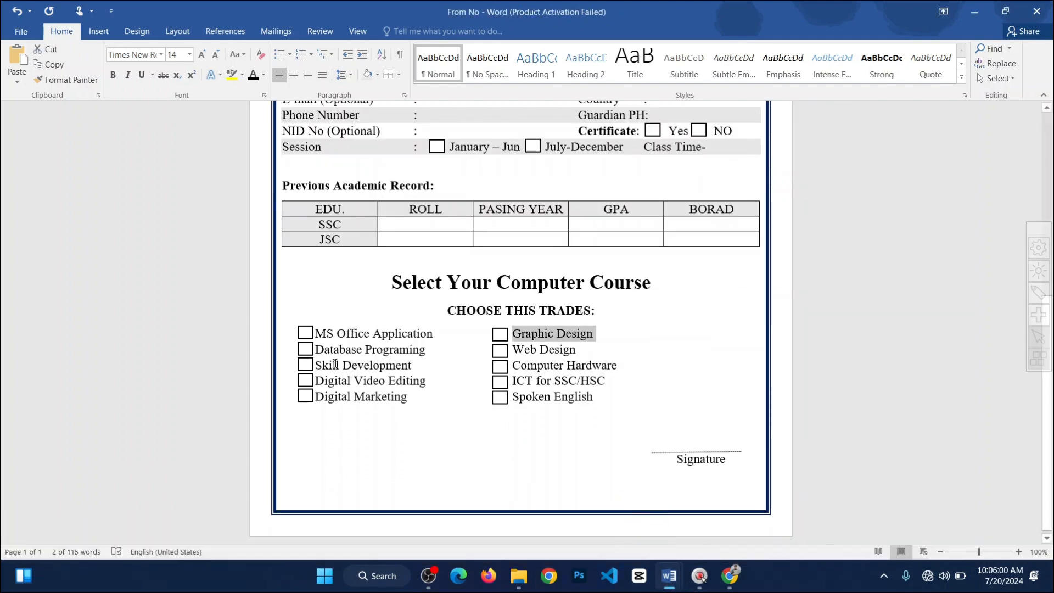
drag(315, 349, 427, 350)
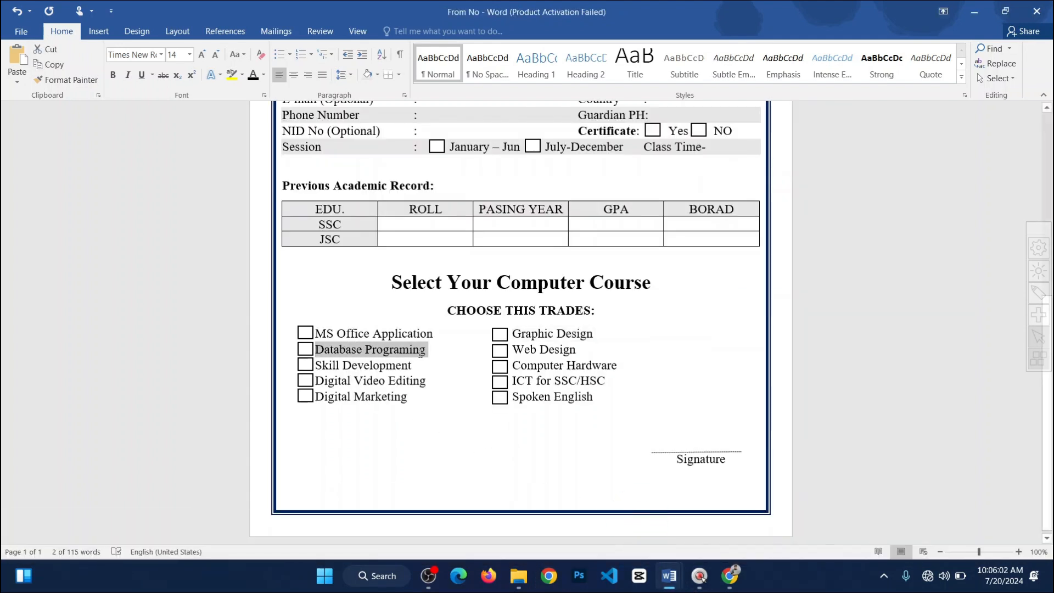
key(ctrl+c)
mouse_move(668, 577)
click(698, 496)
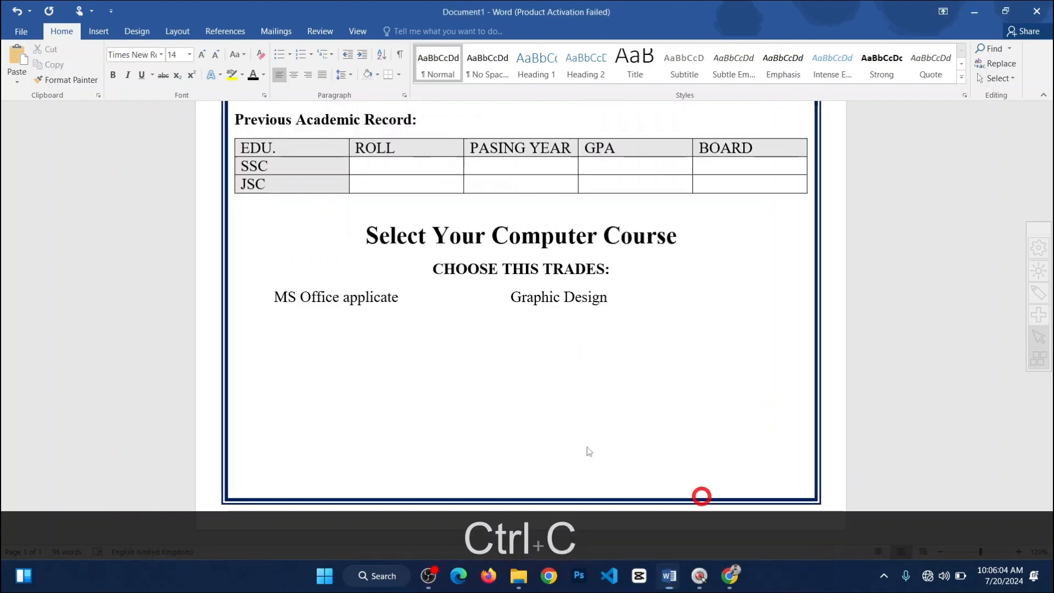
click(336, 347)
key(ctrl+v)
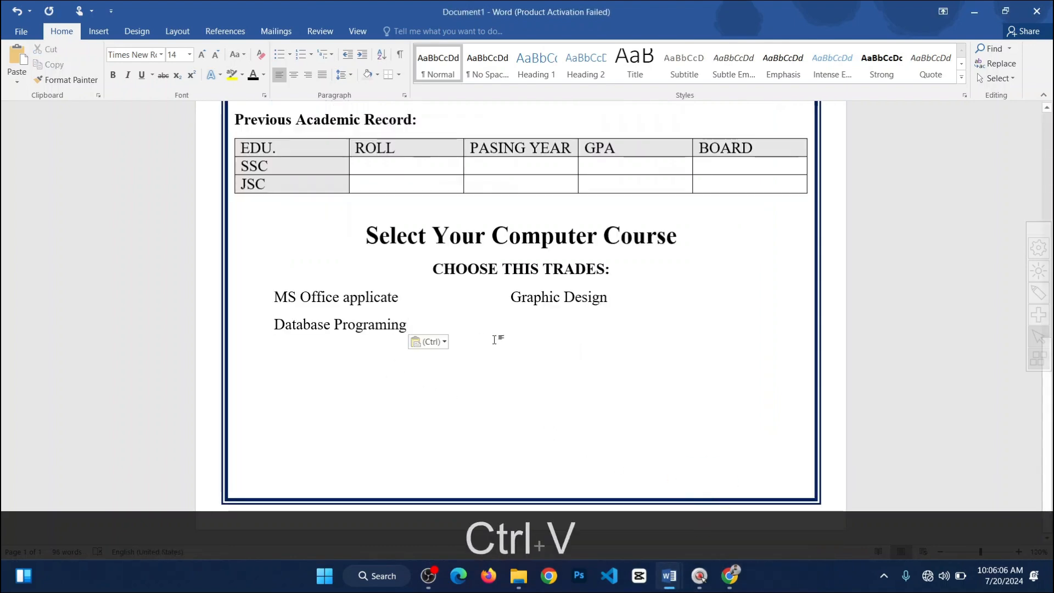
Step: Add "Web Design" after "Database Programing", aligned under "Graphic Design" with three tab stops
key(Tab)
key(Tab)
key(Tab)
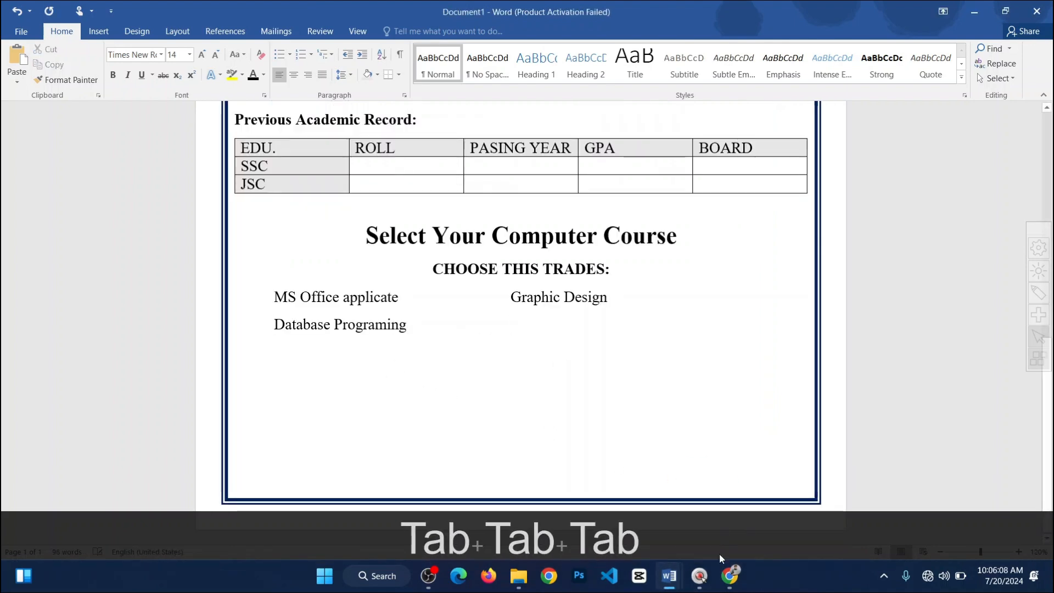
mouse_move(668, 576)
click(621, 502)
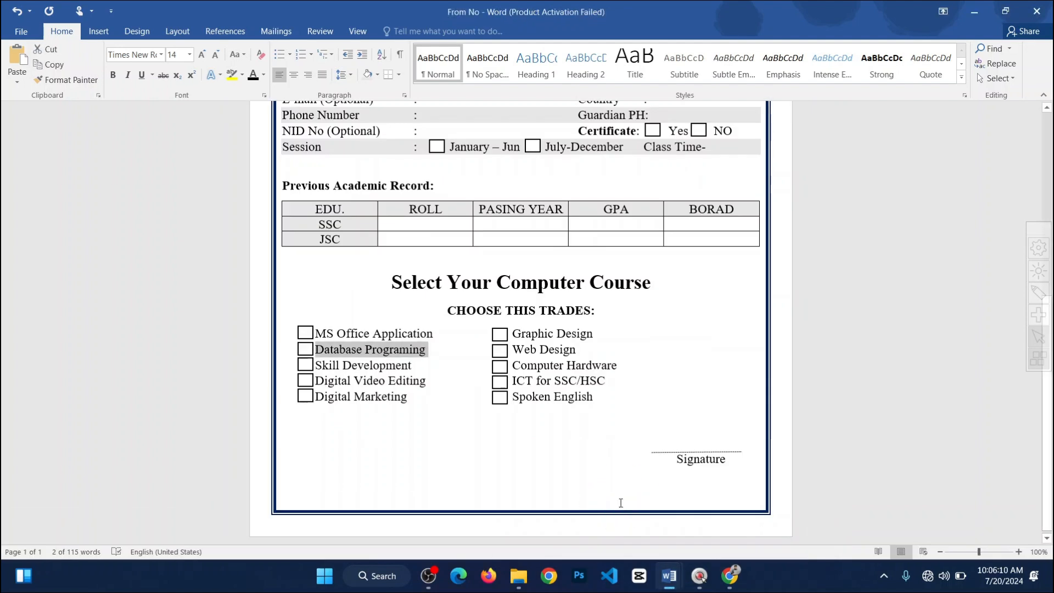
click(740, 513)
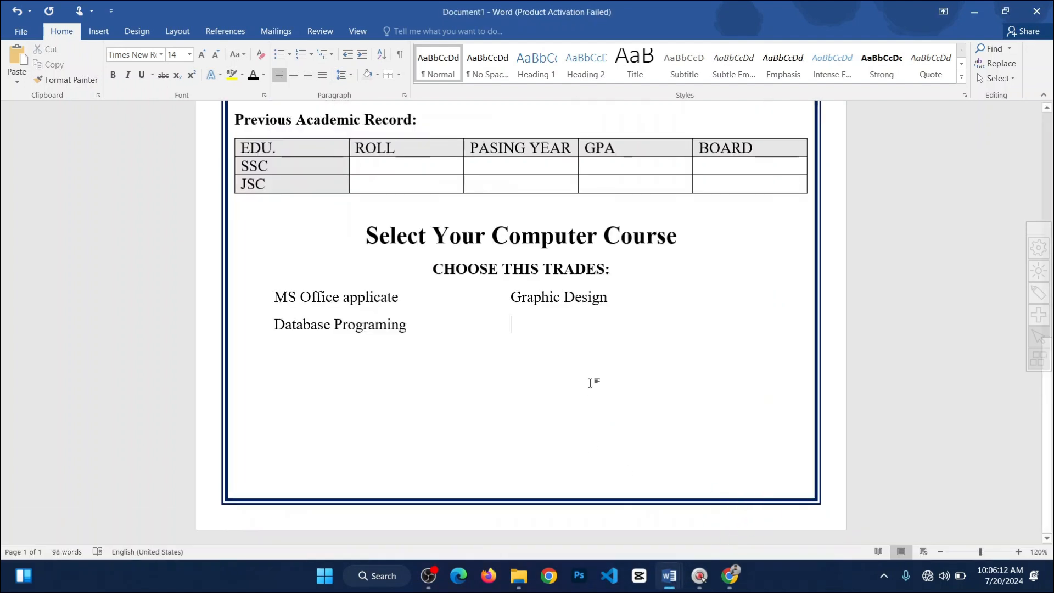
text(we)
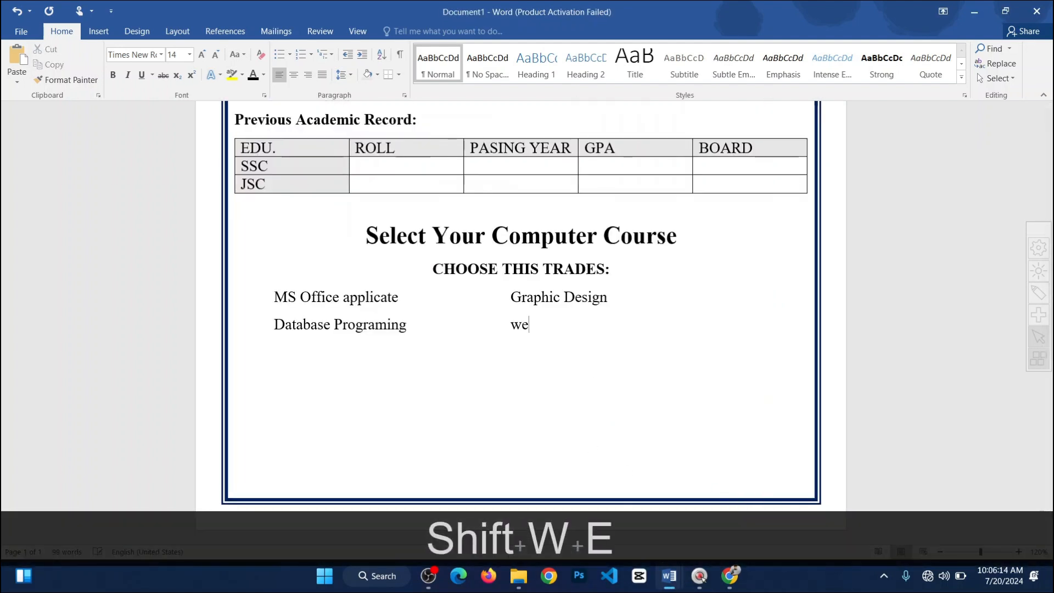
text(d)
key(BackSpace)
key(BackSpace)
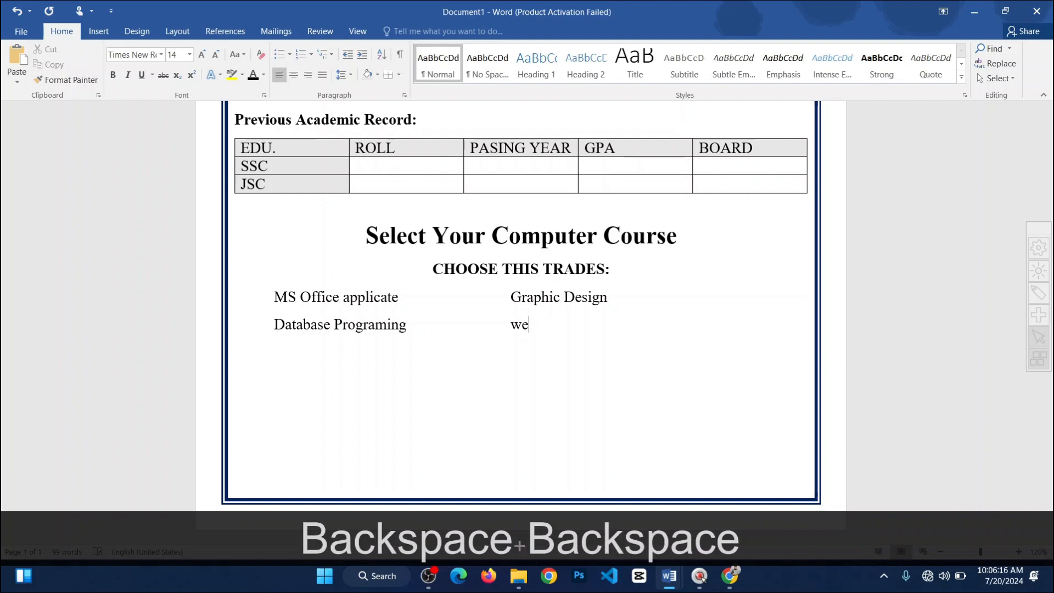
text(b)
key(BackSpace)
key(BackSpace)
key(BackSpace)
key(BackSpace)
text(W)
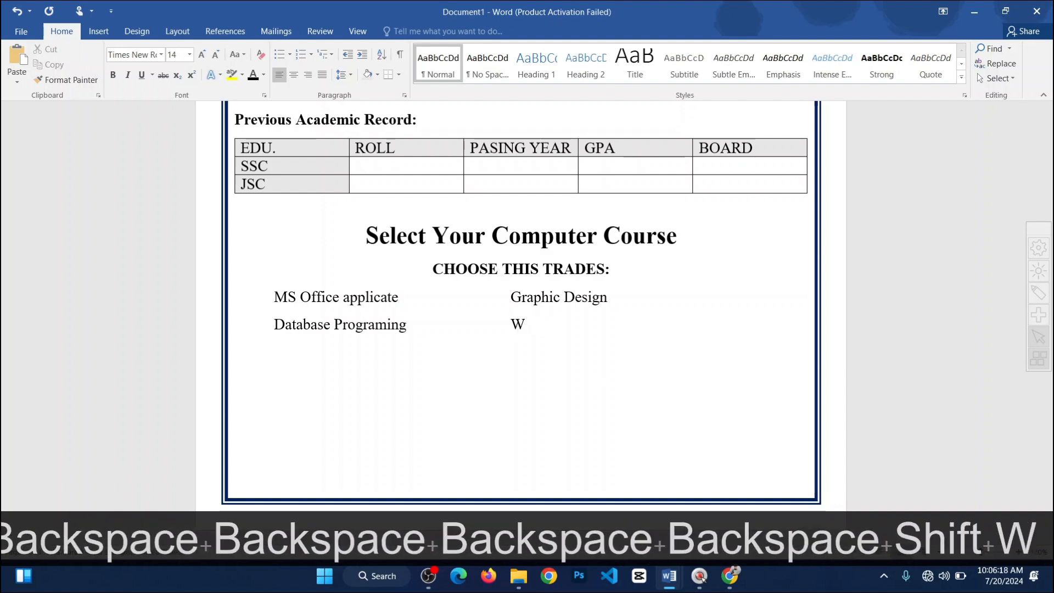
text(eb Design)
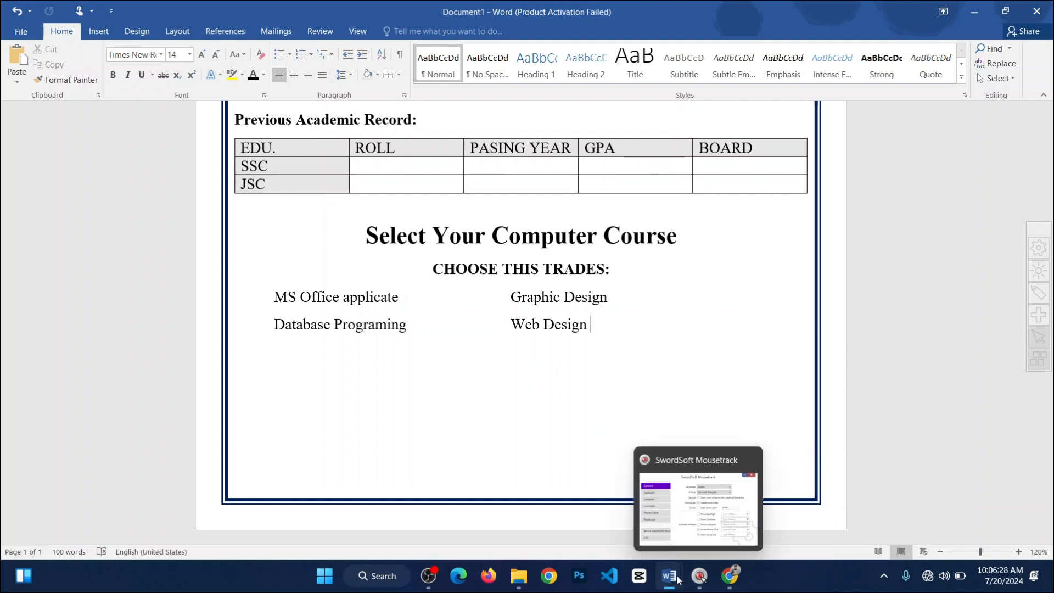
Step: Replace the four trades below "CHOOSE THIS TRADES:" with the complete two-column checkbox list of ten trades copied from the "From No" document
drag(615, 327, 278, 297)
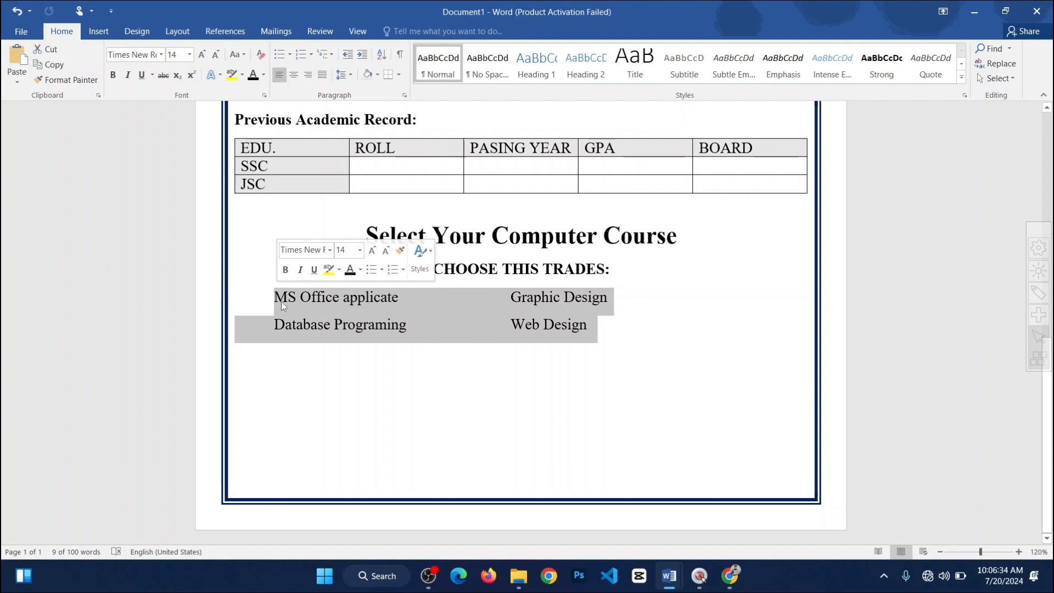
key(Delete)
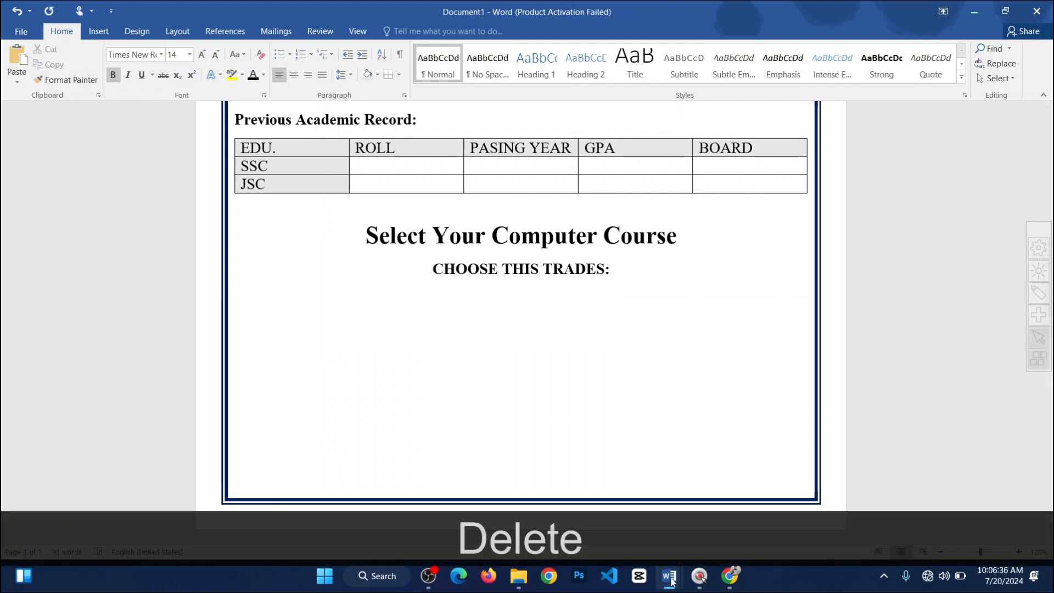
mouse_move(668, 576)
click(565, 466)
drag(595, 400, 299, 326)
key(ctrl+c)
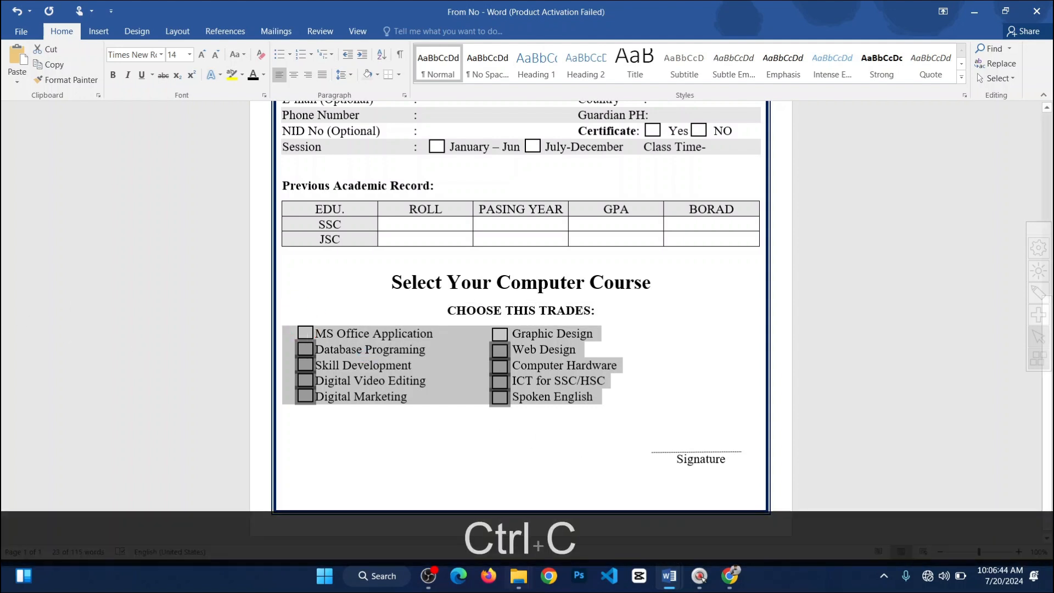
mouse_move(669, 576)
click(715, 513)
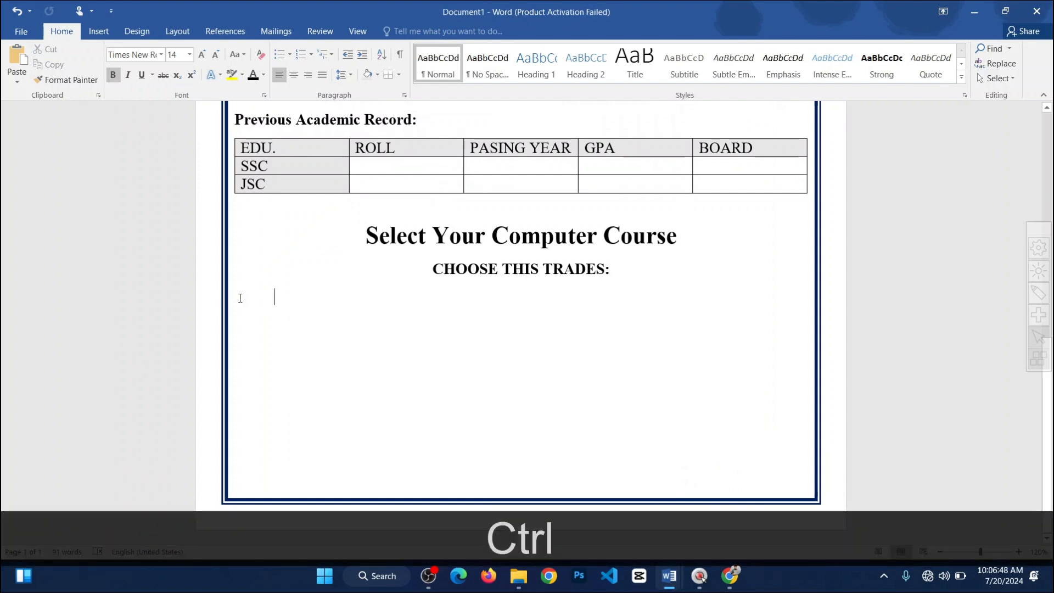
click(240, 298)
key(ctrl+v)
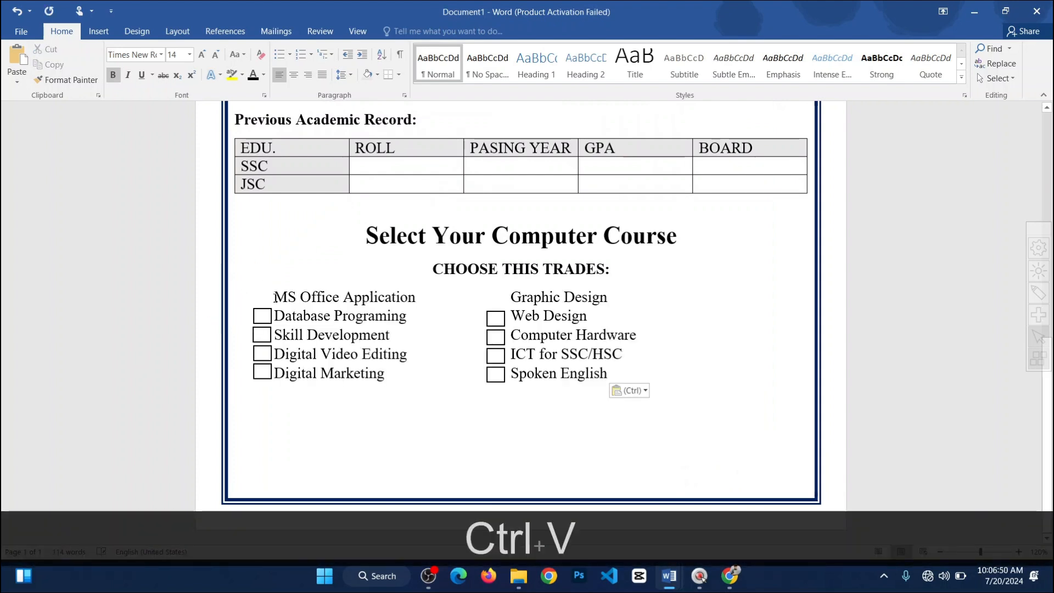
Step: Duplicate existing checkboxes to place one beside "MS Office Application" and one beside "Graphic Design"
click(275, 297)
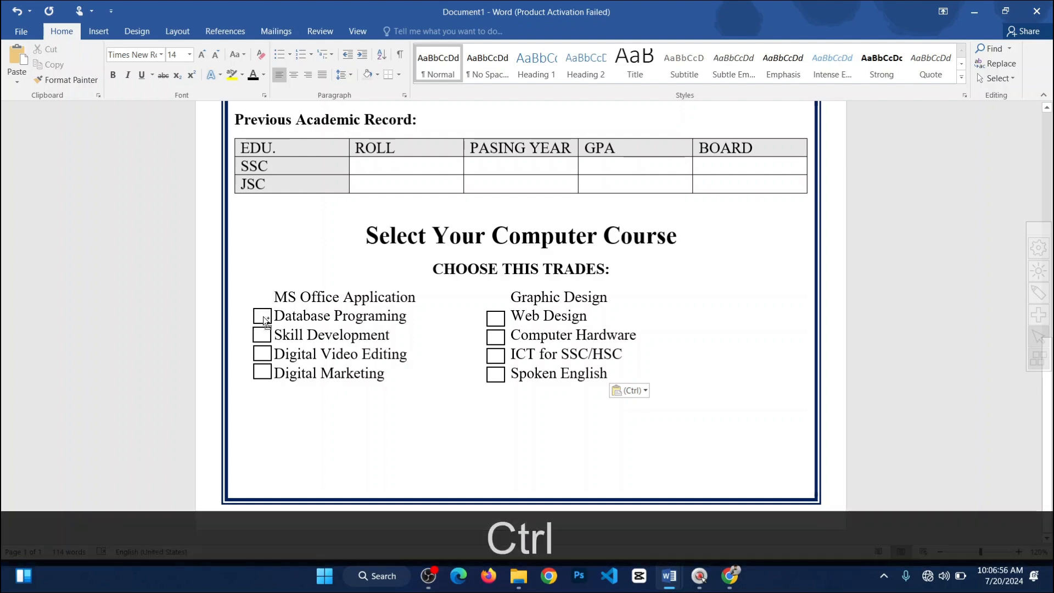
drag(263, 317, 264, 297)
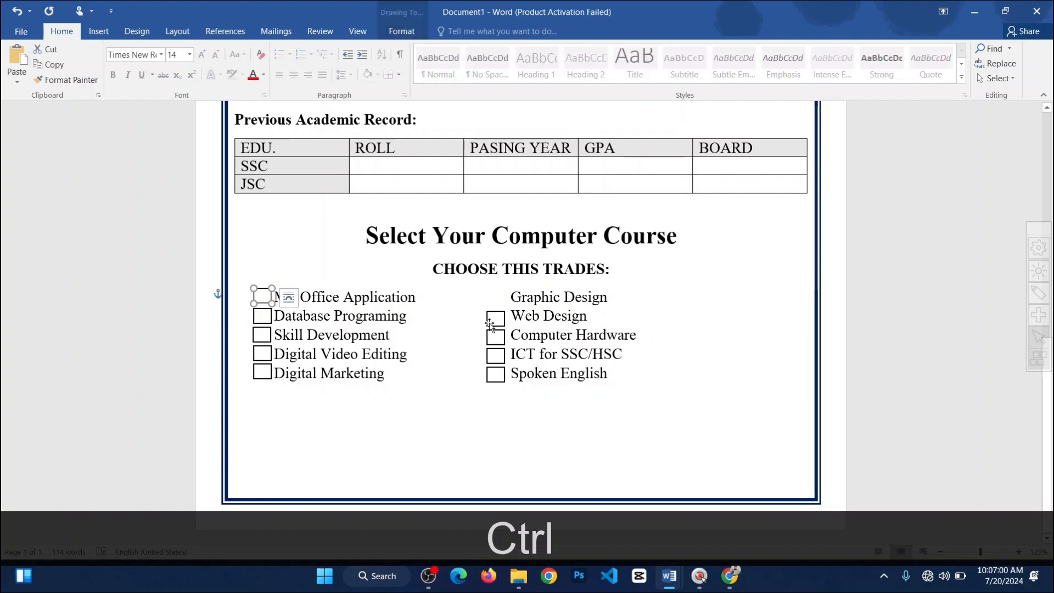
drag(496, 328, 489, 301)
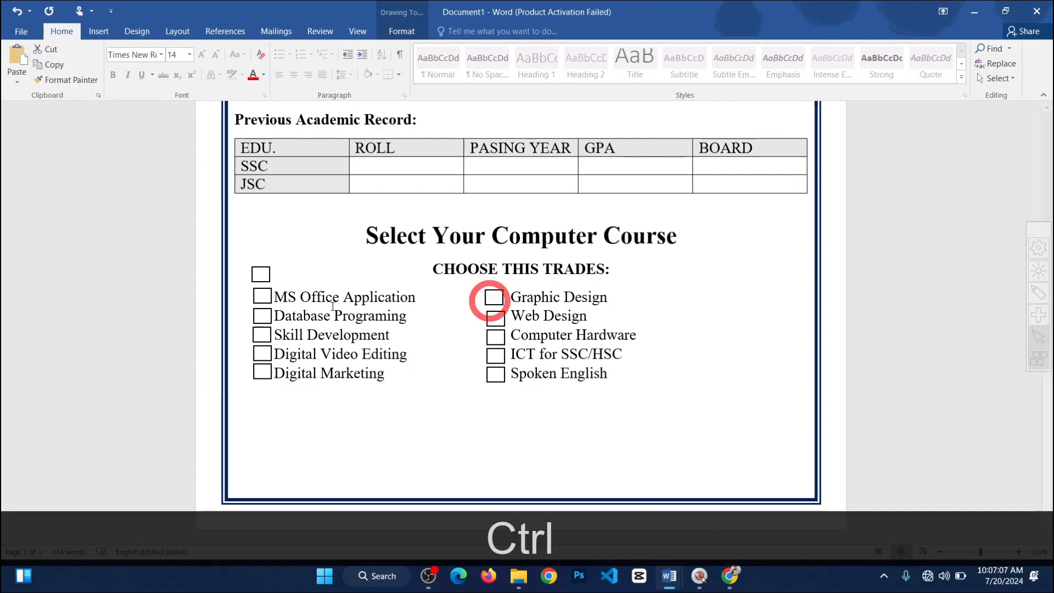
Step: Cut the surplus checkbox above the "MS Office Application" row
click(260, 274)
right_click(261, 274)
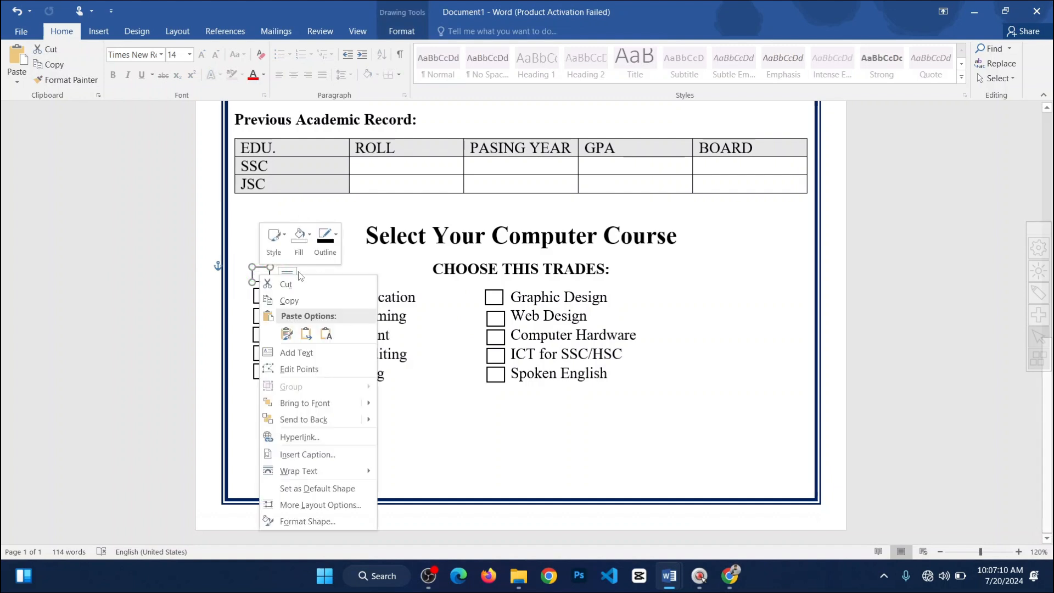
click(288, 284)
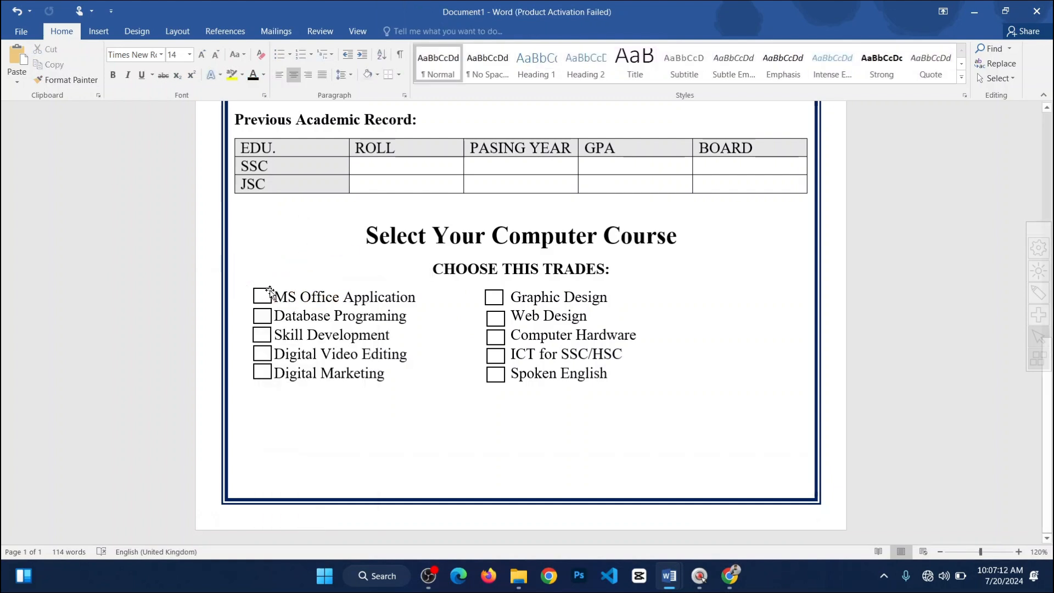
Step: Nudge the "Graphic Design" checkbox slightly down to line up with its text
click(499, 303)
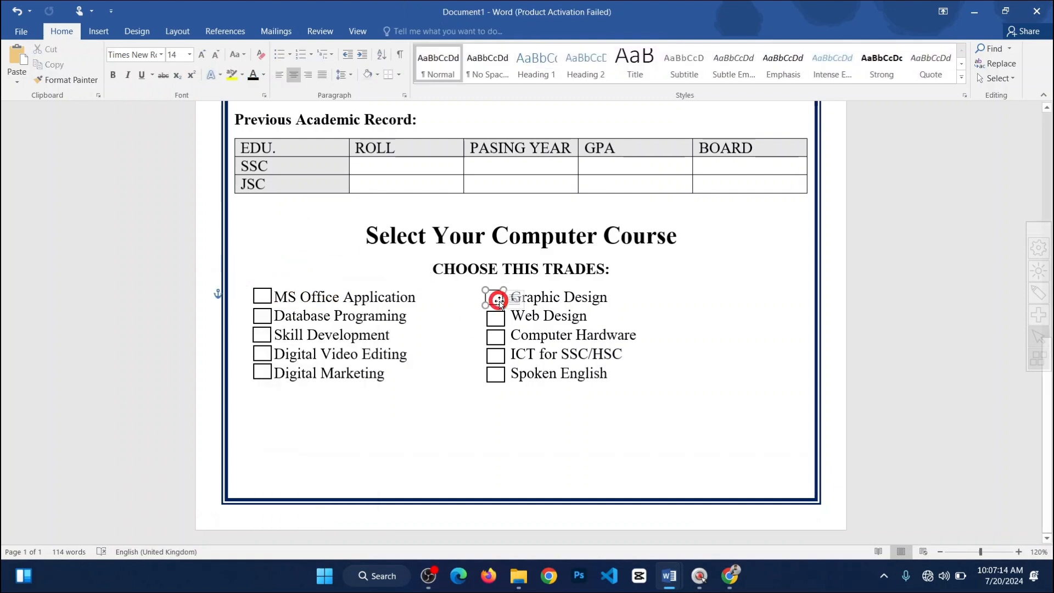
key(Down)
key(Down)
click(647, 325)
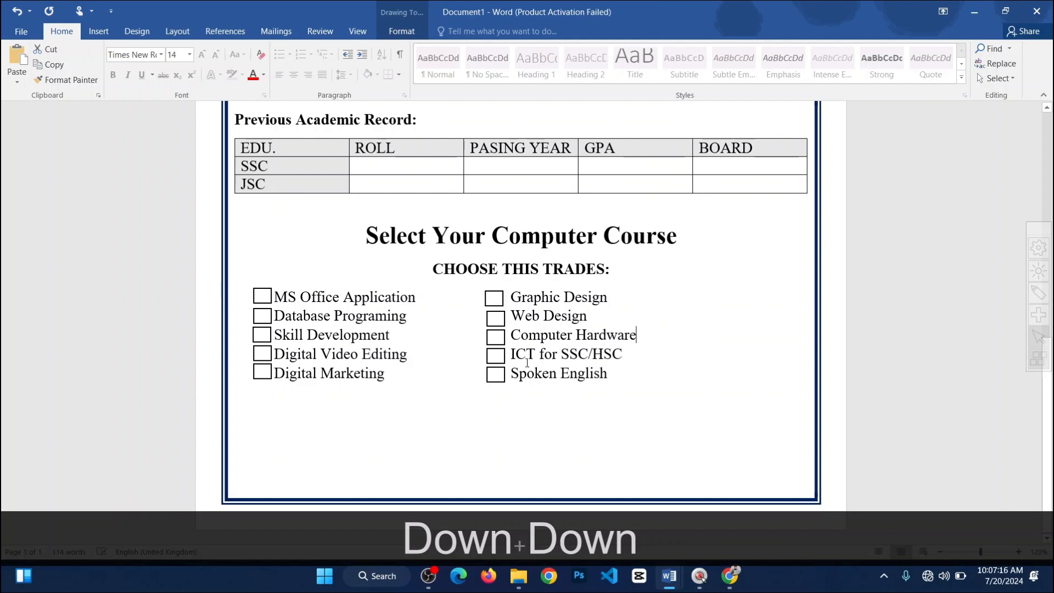
click(495, 299)
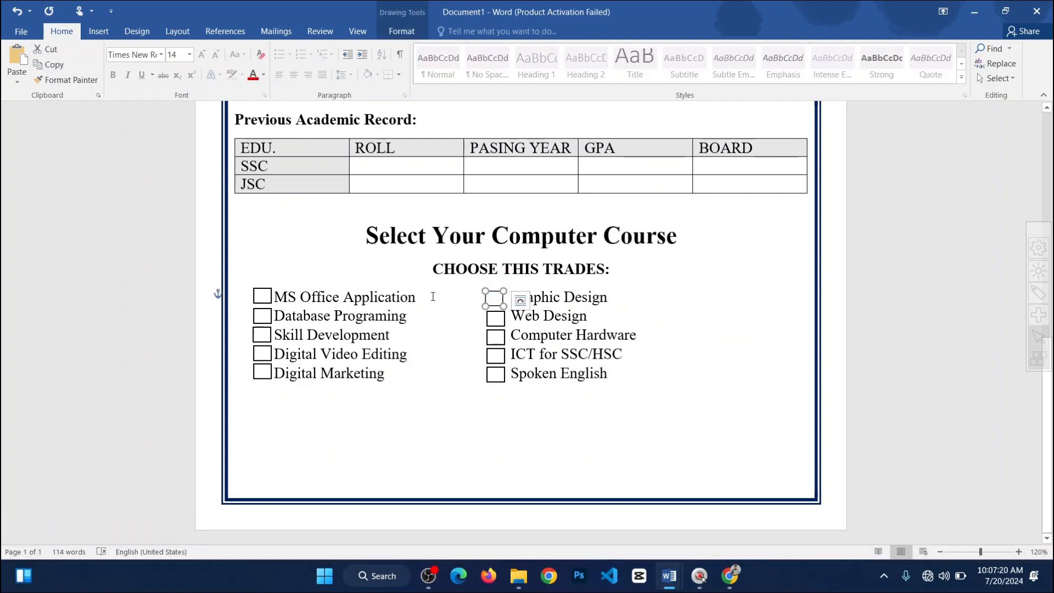
click(711, 305)
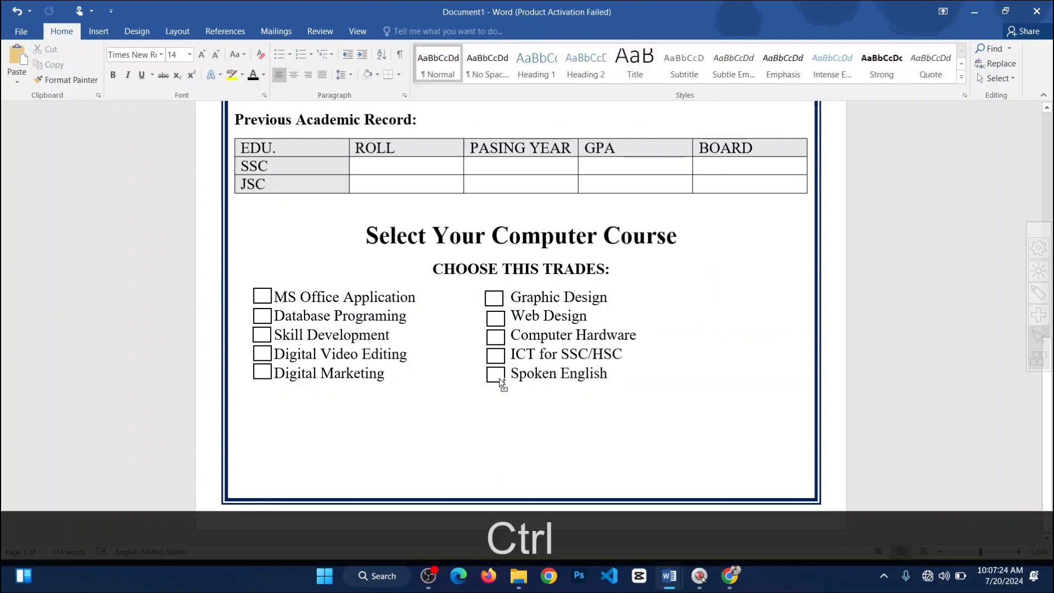
Step: Center-align the five checkboxes of the second trade column, from "Graphic Design" to "Spoken English", with each other
ctrl+click(498, 378)
ctrl+click(493, 354)
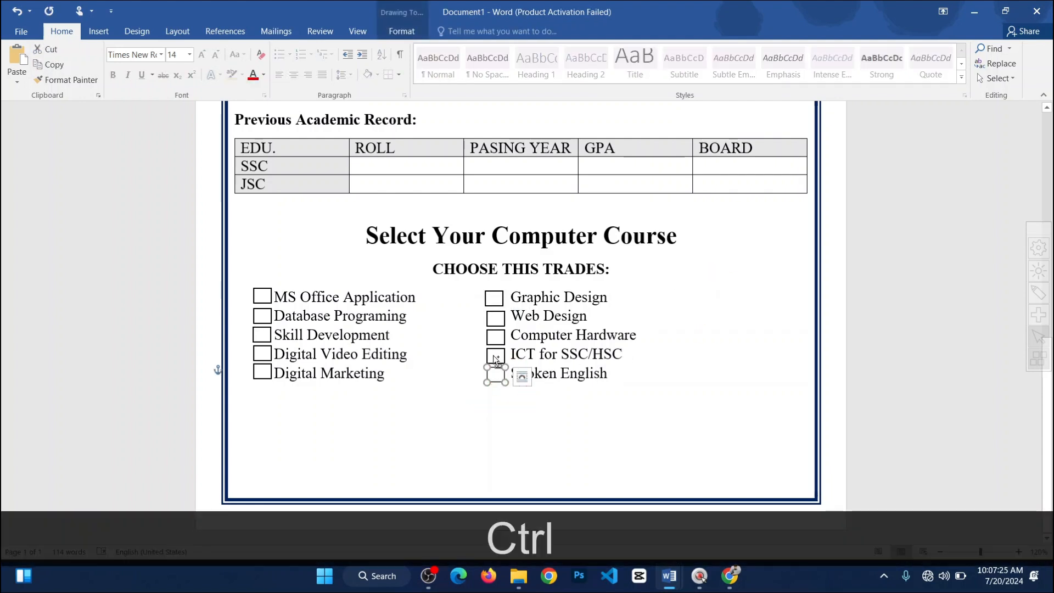
ctrl+click(496, 317)
ctrl+click(493, 297)
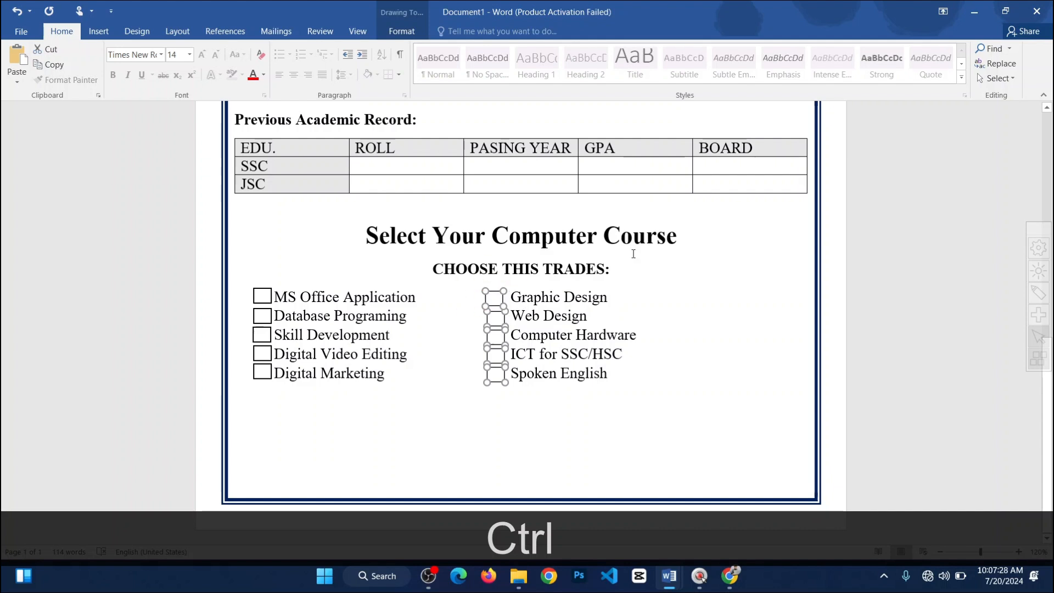
click(405, 32)
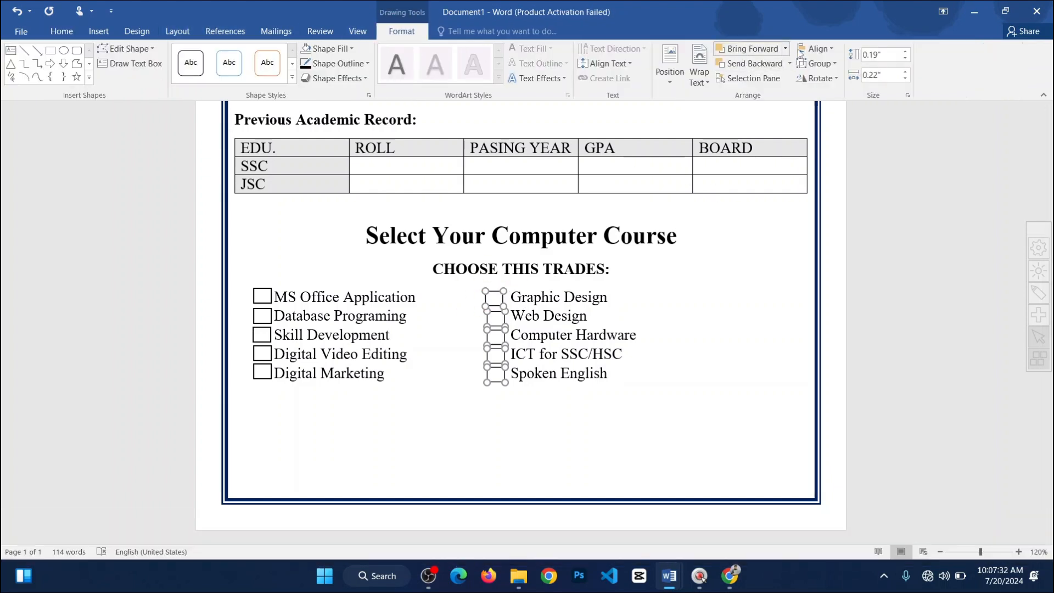
click(816, 49)
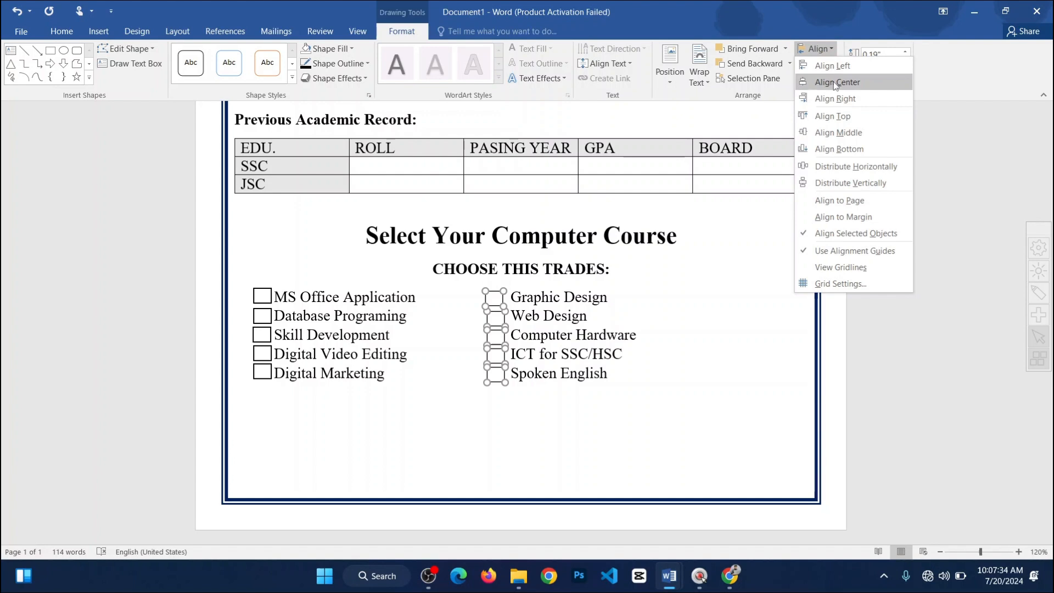
click(834, 83)
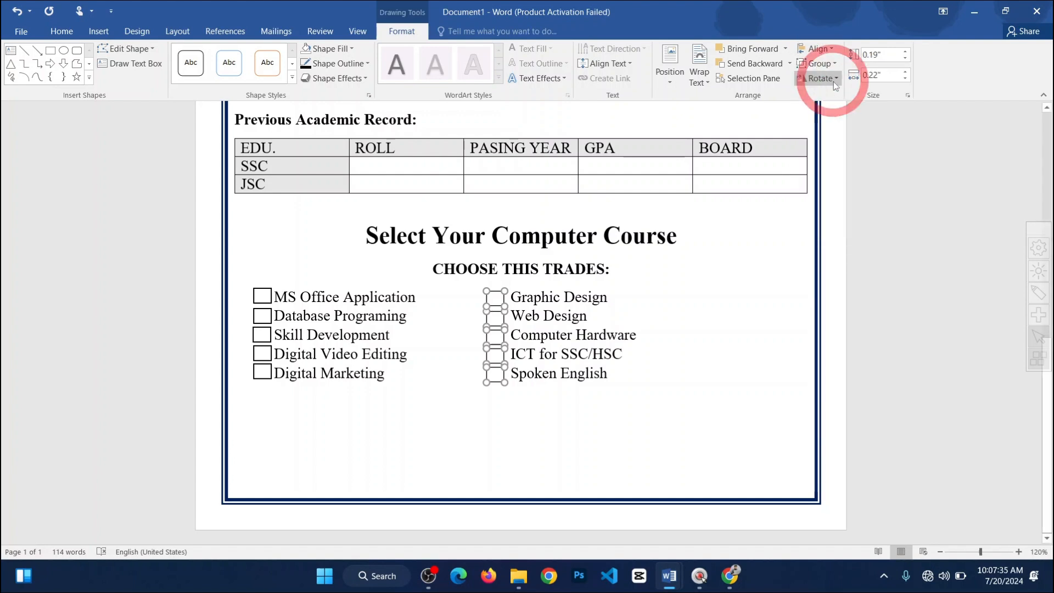
Step: Try to center-align the checkboxes of both trade columns together, then undo that alignment
ctrl+click(262, 372)
ctrl+click(262, 353)
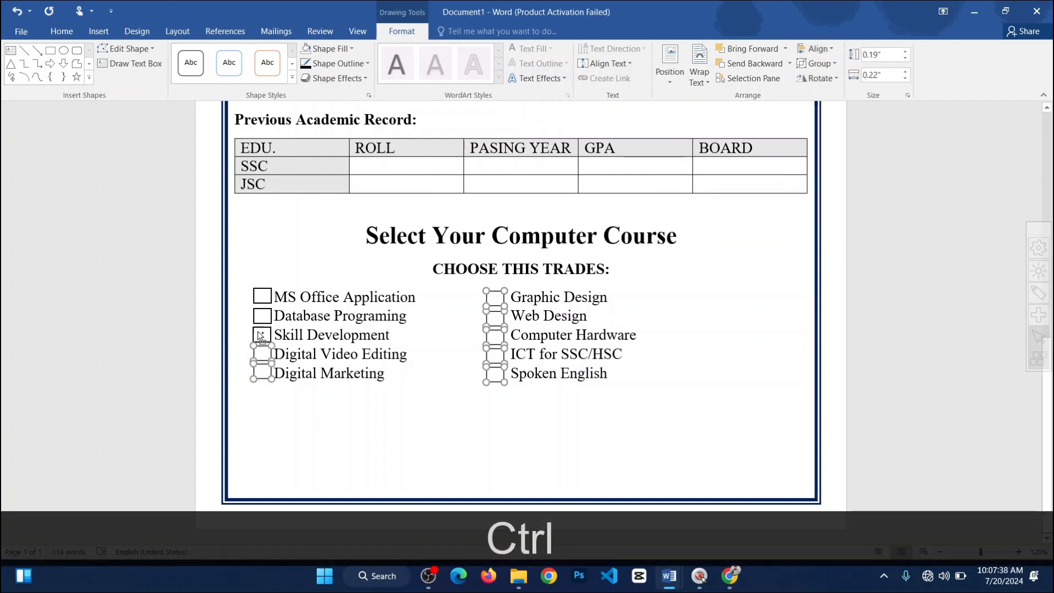
ctrl+click(260, 335)
ctrl+click(262, 315)
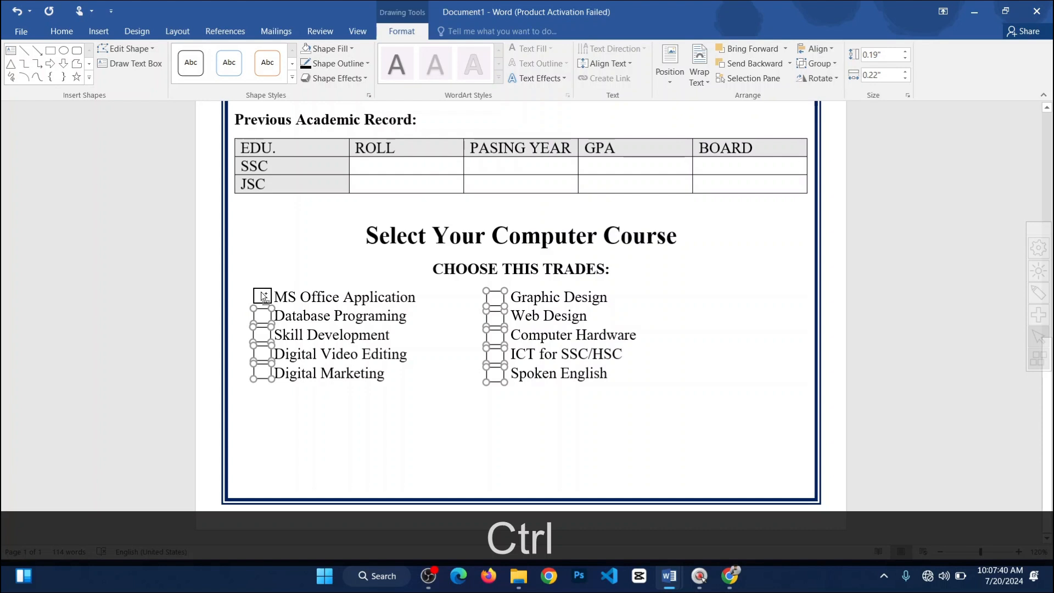
ctrl+click(262, 297)
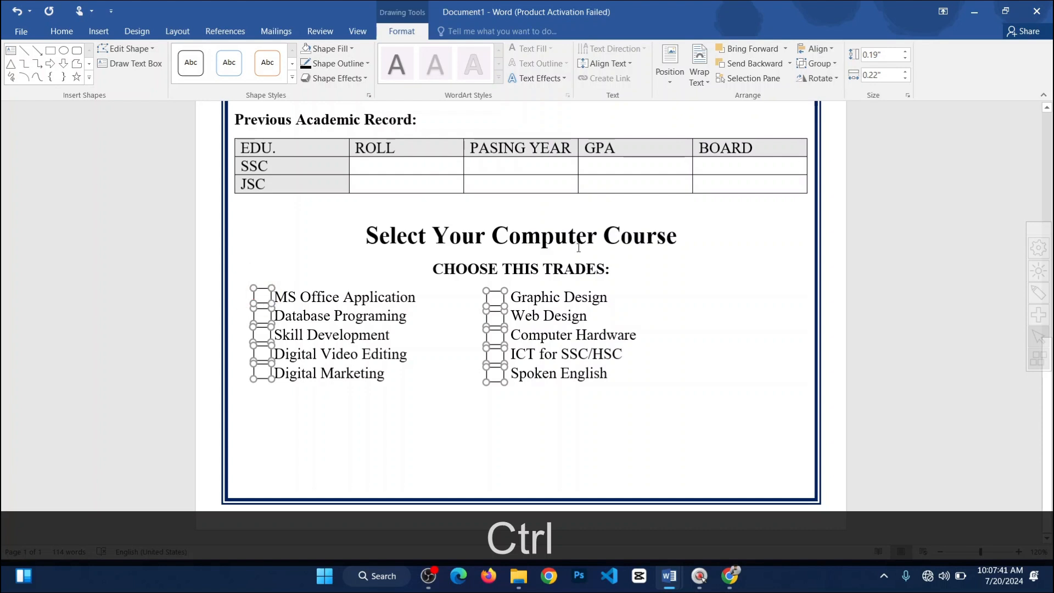
click(816, 48)
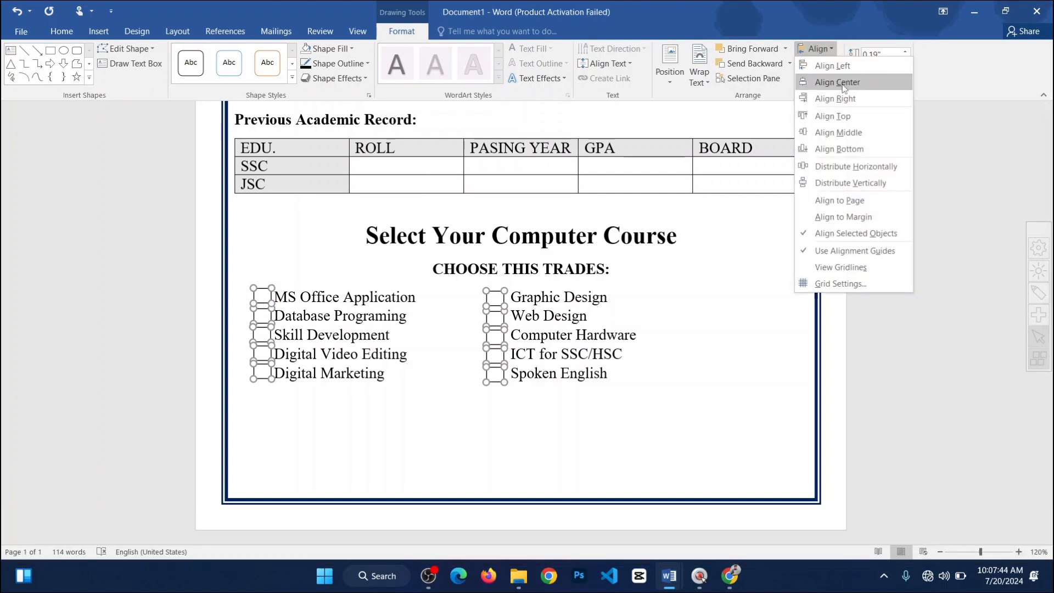
click(838, 82)
key(ctrl+z)
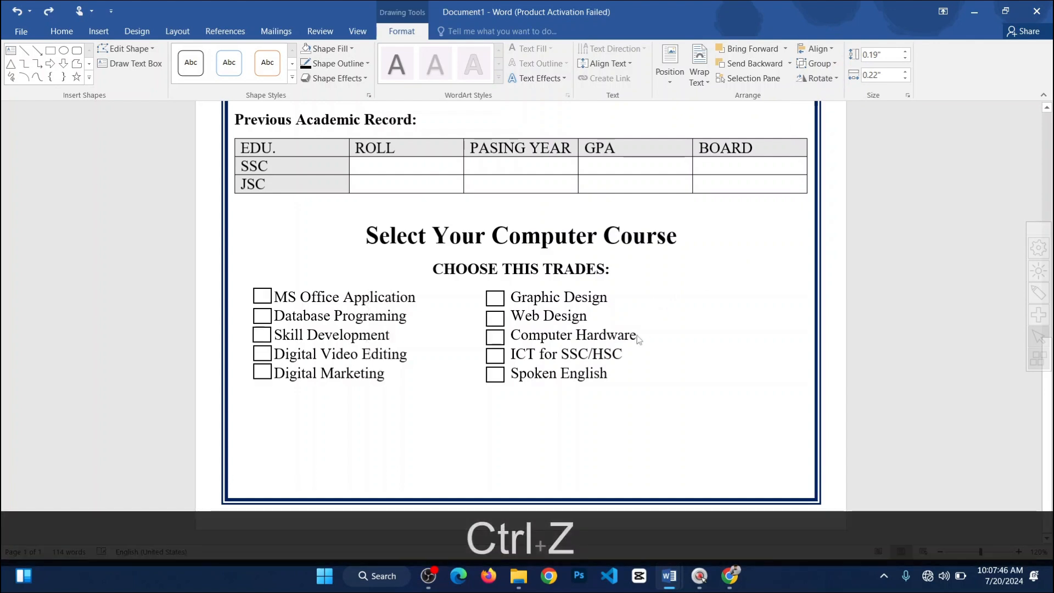
click(733, 336)
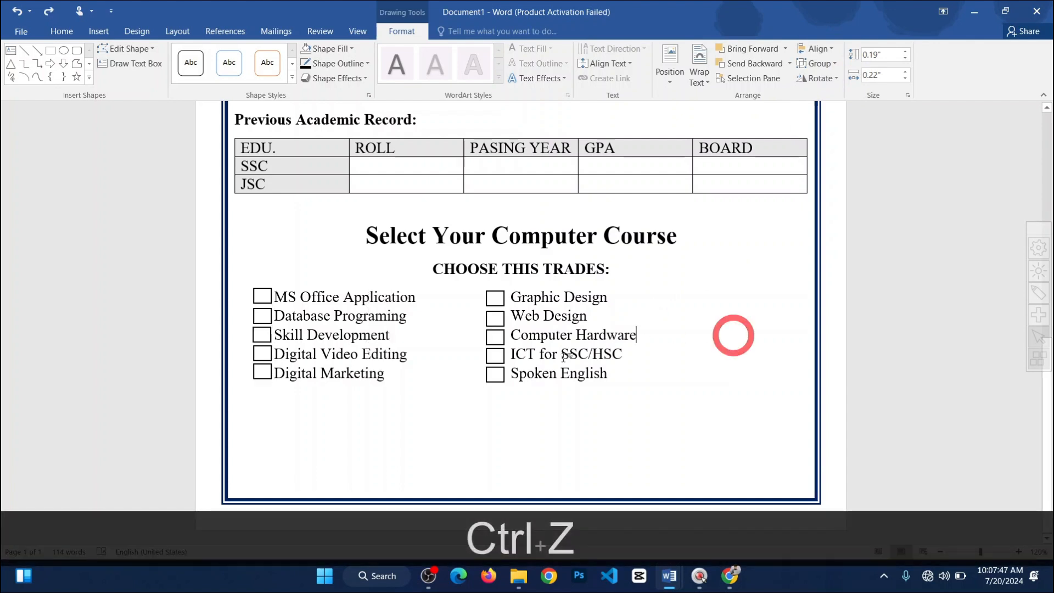
Step: Center-align only the five checkboxes of the first trade column, from "MS Office Application" to "Digital Marketing"
ctrl+click(267, 368)
ctrl+click(265, 352)
ctrl+click(262, 334)
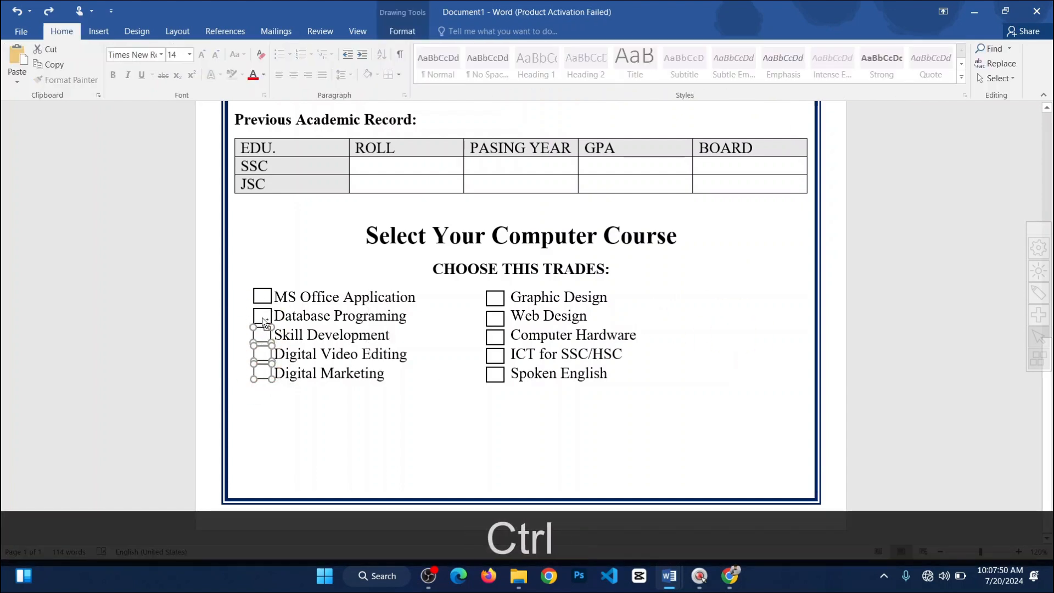
ctrl+click(261, 294)
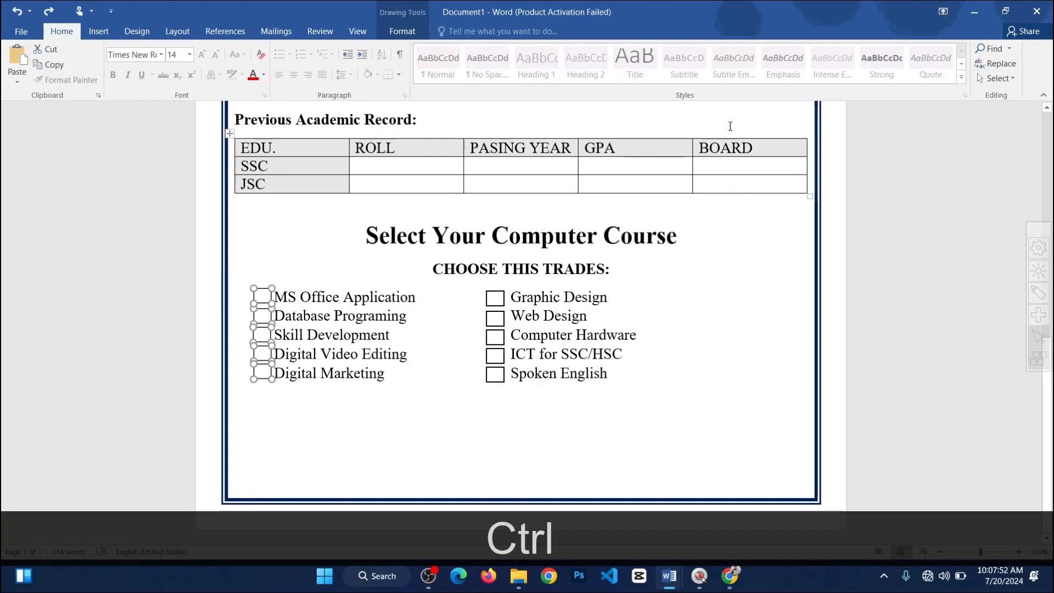
click(409, 37)
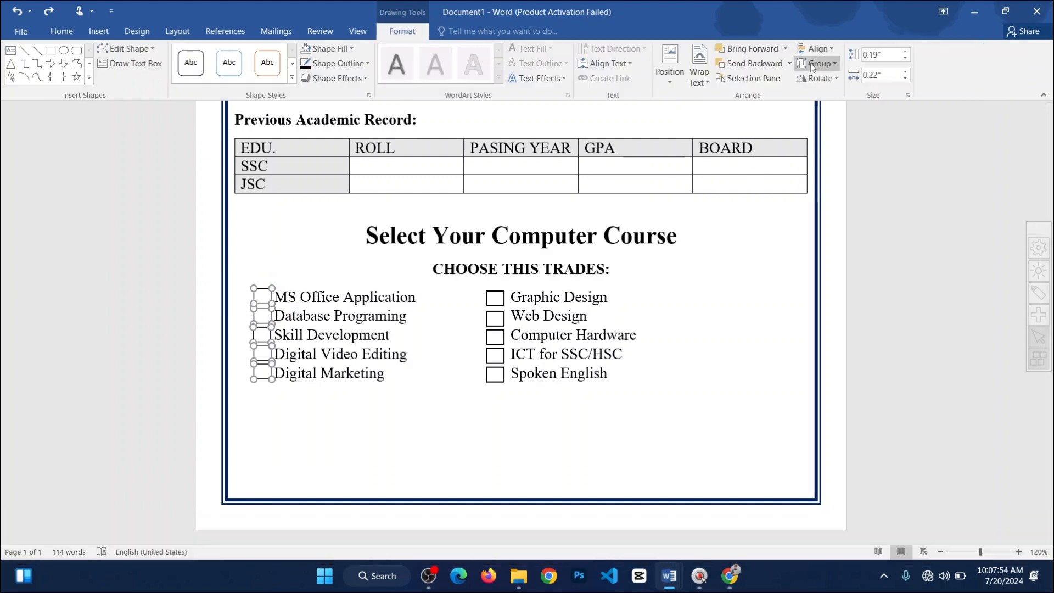
click(825, 54)
click(854, 95)
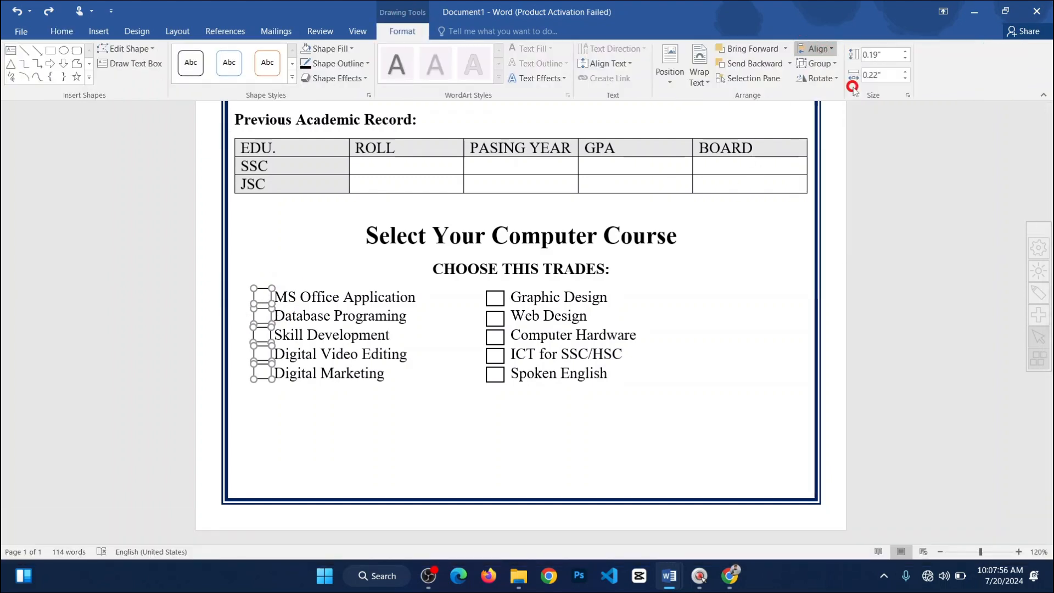
click(734, 333)
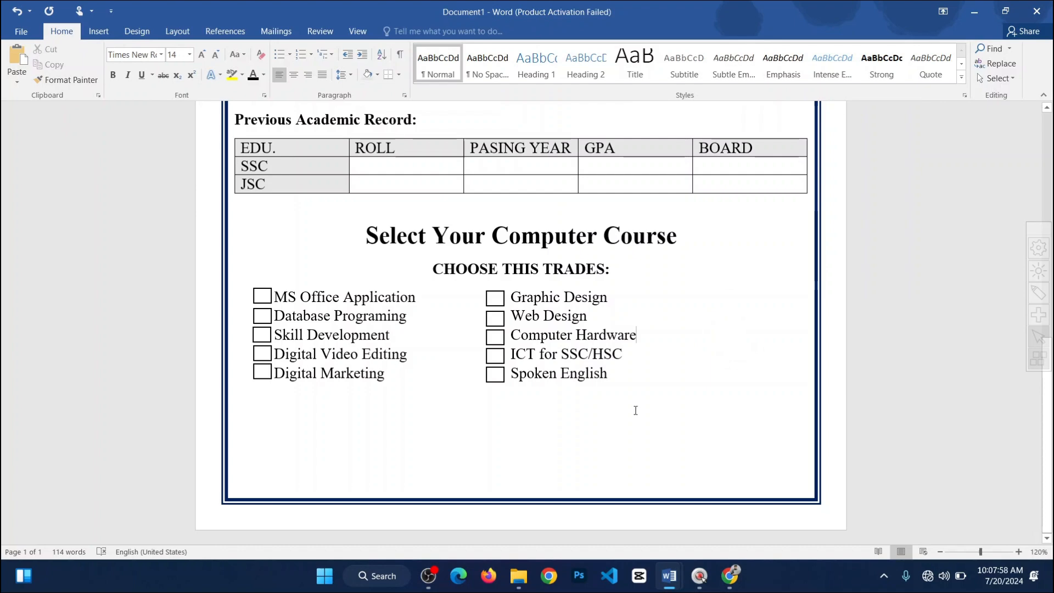
Step: Add four new lines below the last trade row, after "Spoken English"
scroll(636, 410, down, 11)
scroll(635, 437, up, 6)
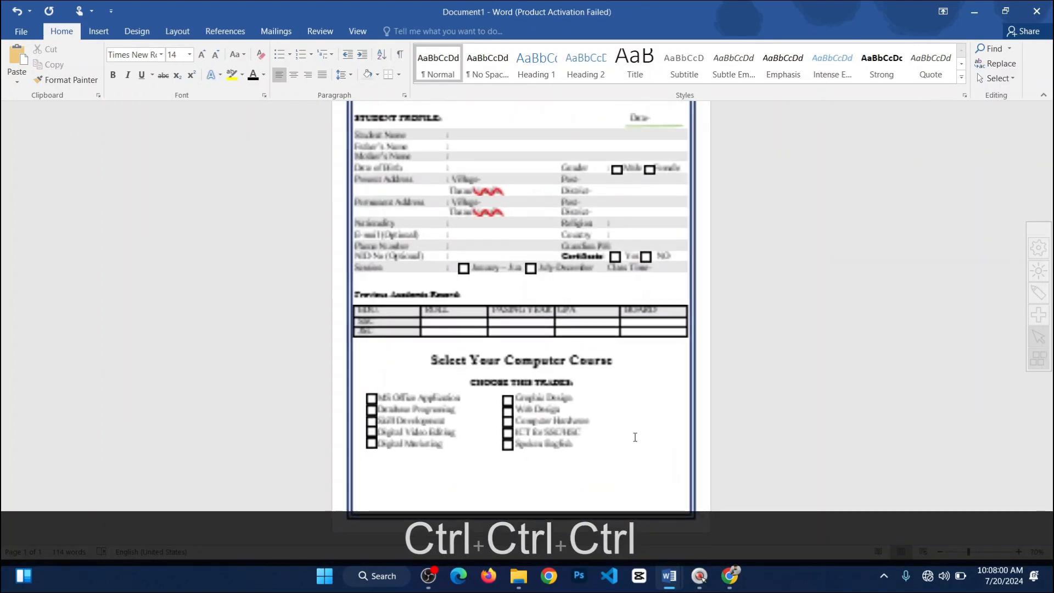
scroll(636, 433, up, 4)
scroll(649, 385, down, 4)
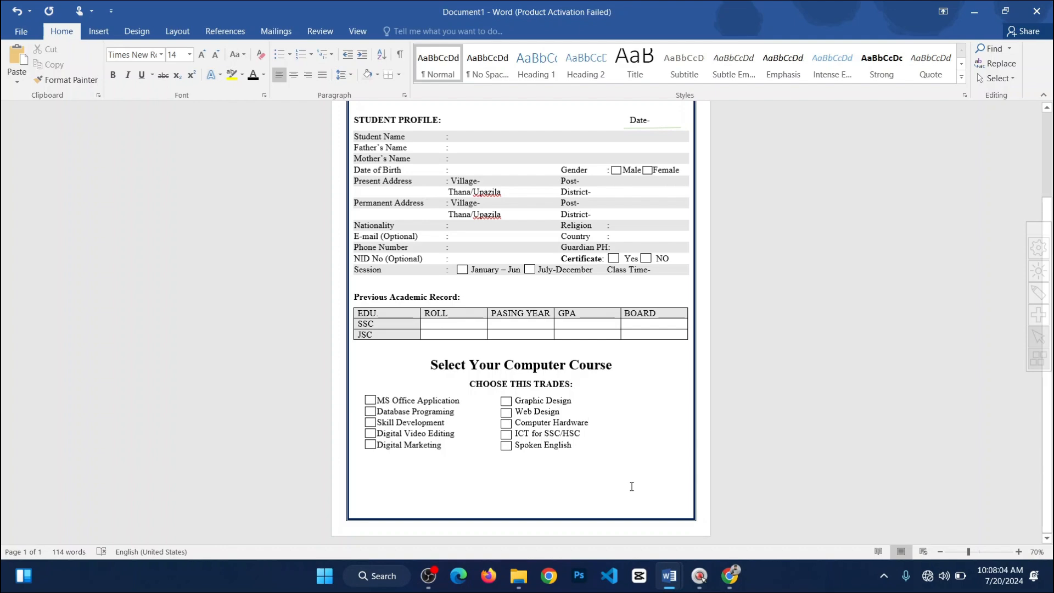
click(582, 450)
key(Return)
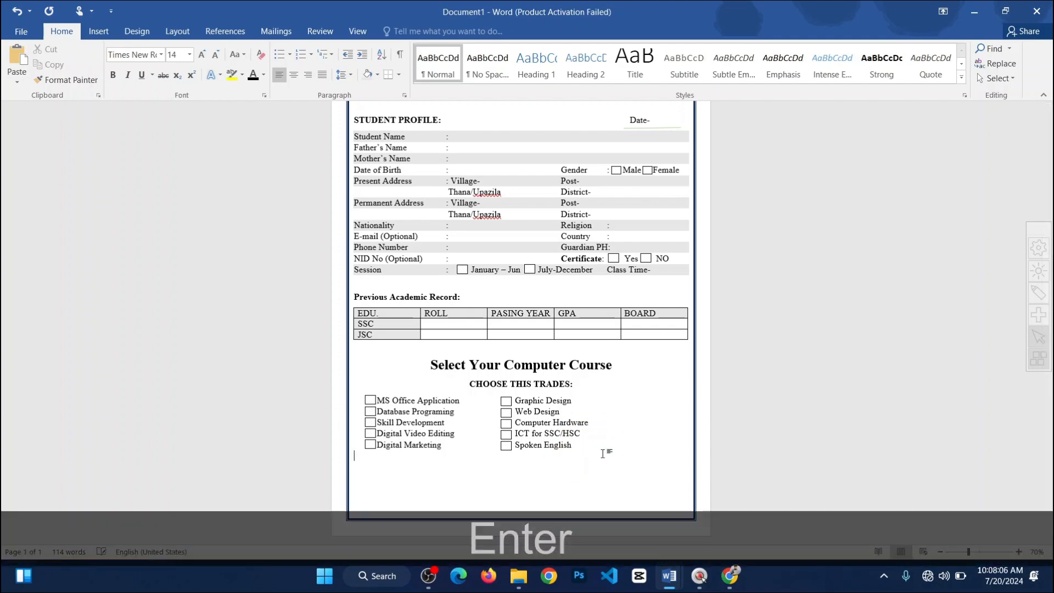
key(Return)
key(Return)
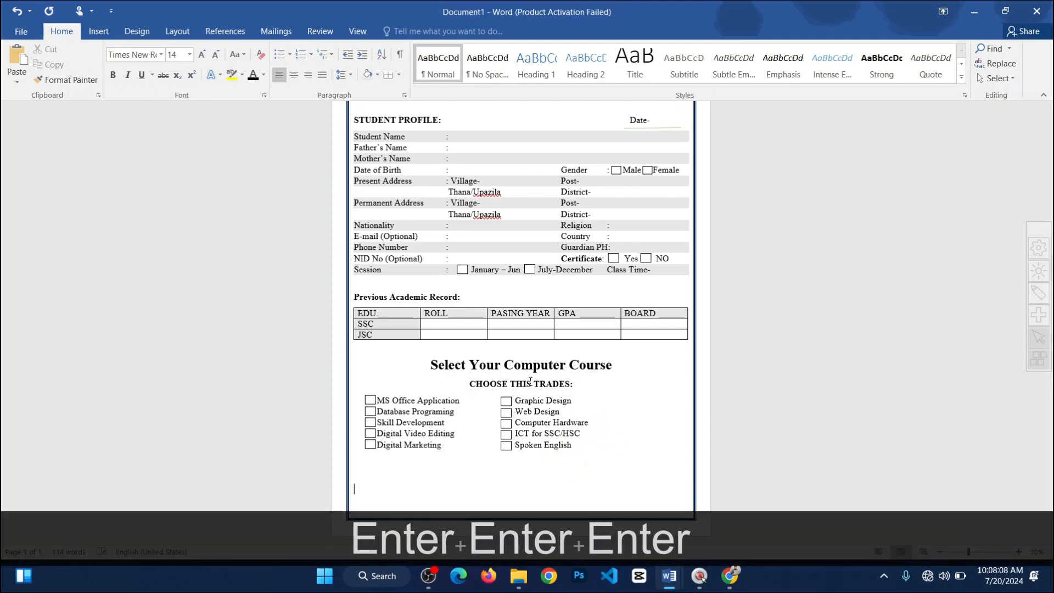
scroll(675, 400, up, 6)
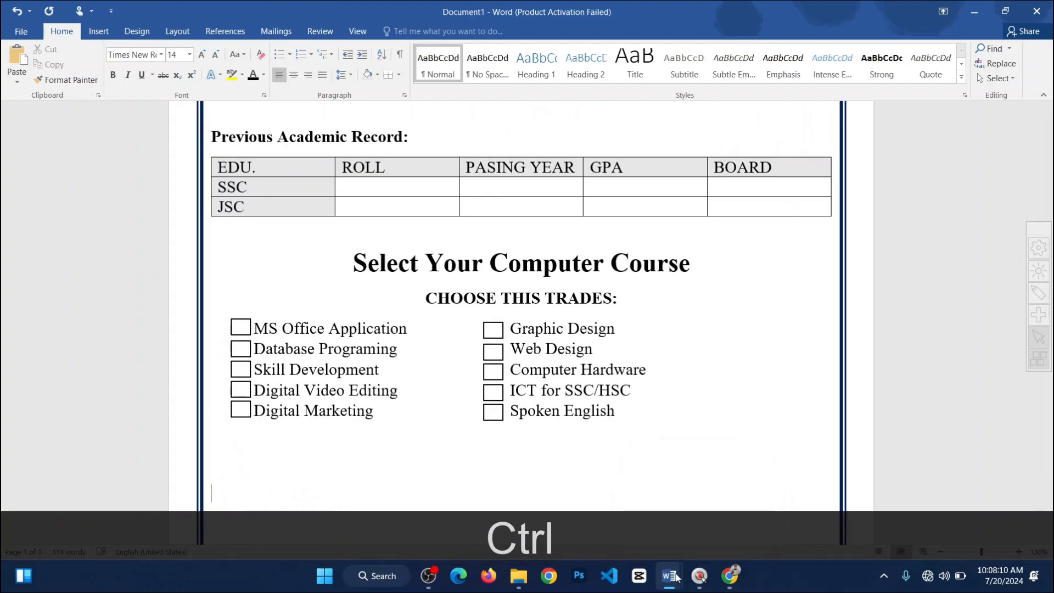
Step: Examine the area below the trade list in the reference form "From No" and return to the new form "Document1"
mouse_move(668, 576)
click(630, 520)
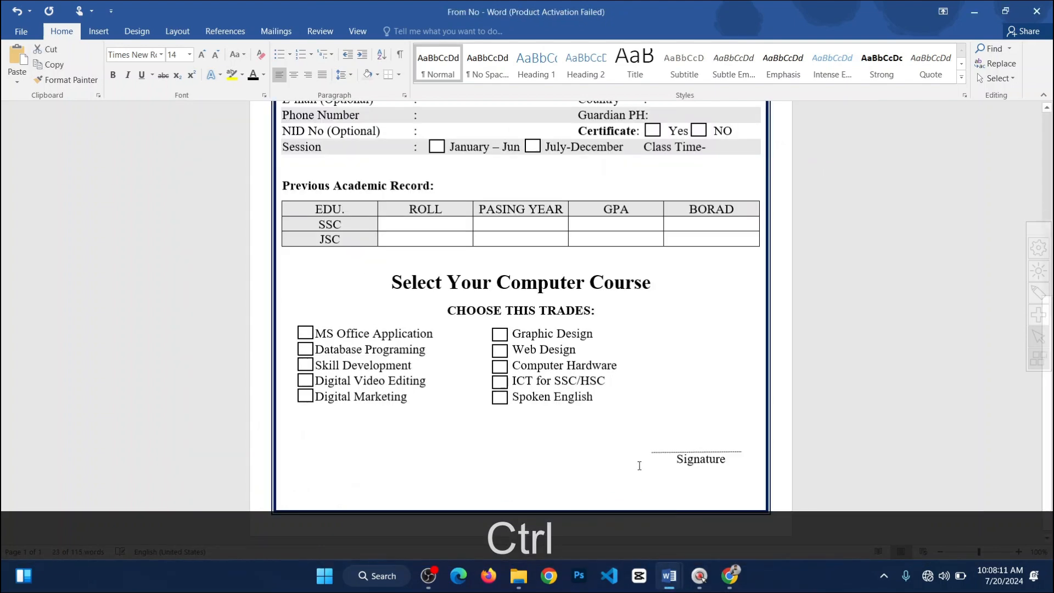
click(739, 485)
scroll(713, 461, up, 3)
scroll(658, 417, down, 3)
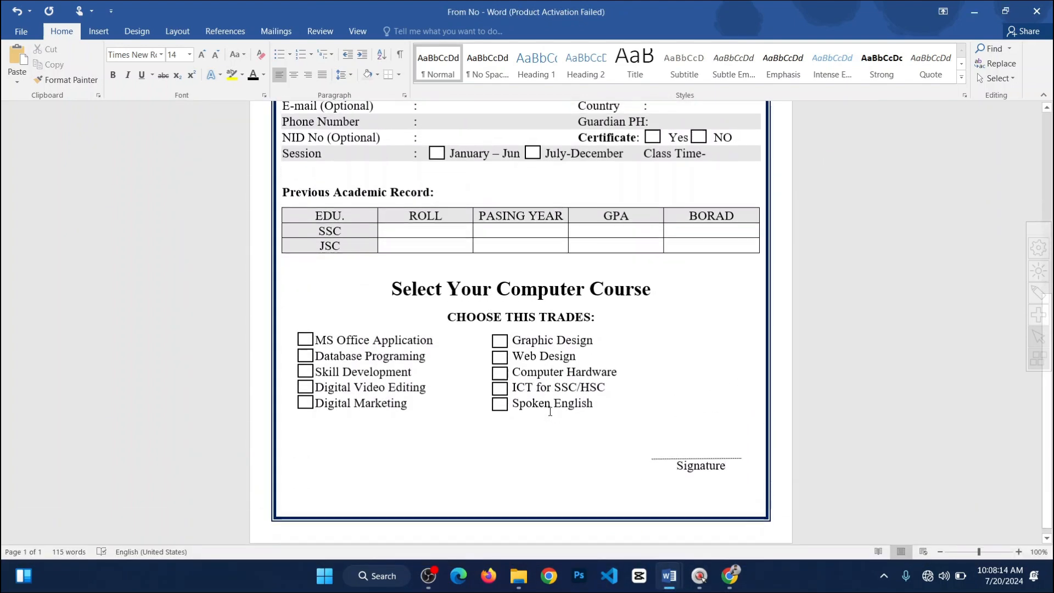
scroll(647, 406, up, 5)
scroll(664, 388, down, 5)
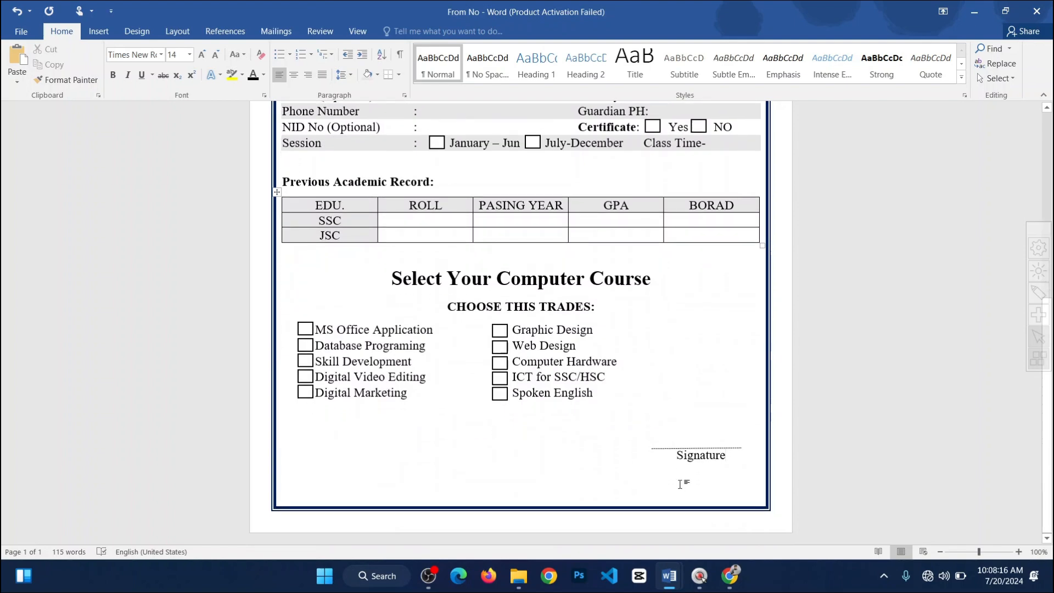
mouse_move(667, 585)
click(708, 510)
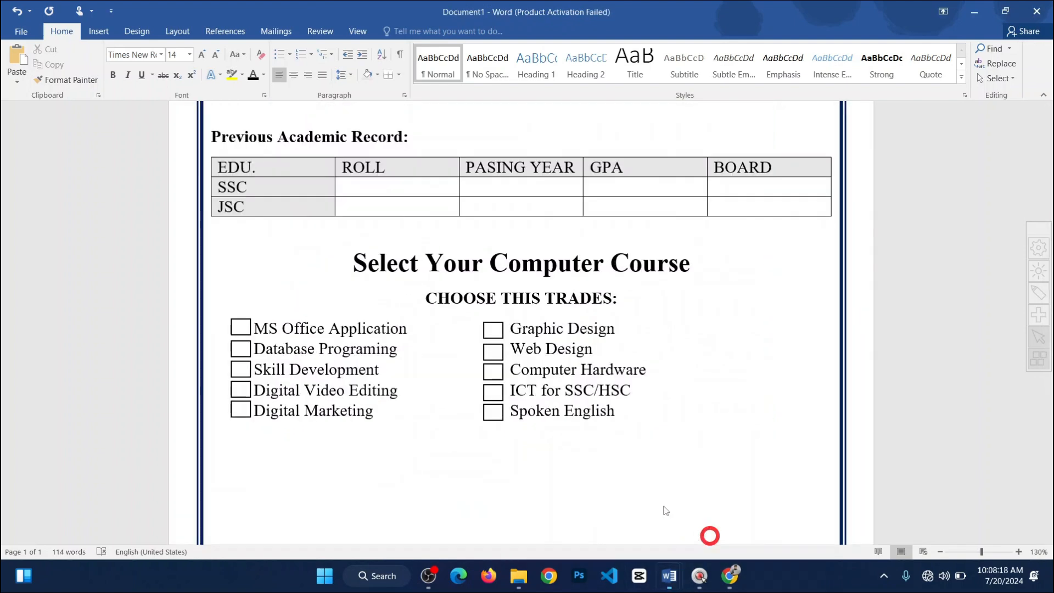
scroll(263, 407, down, 2)
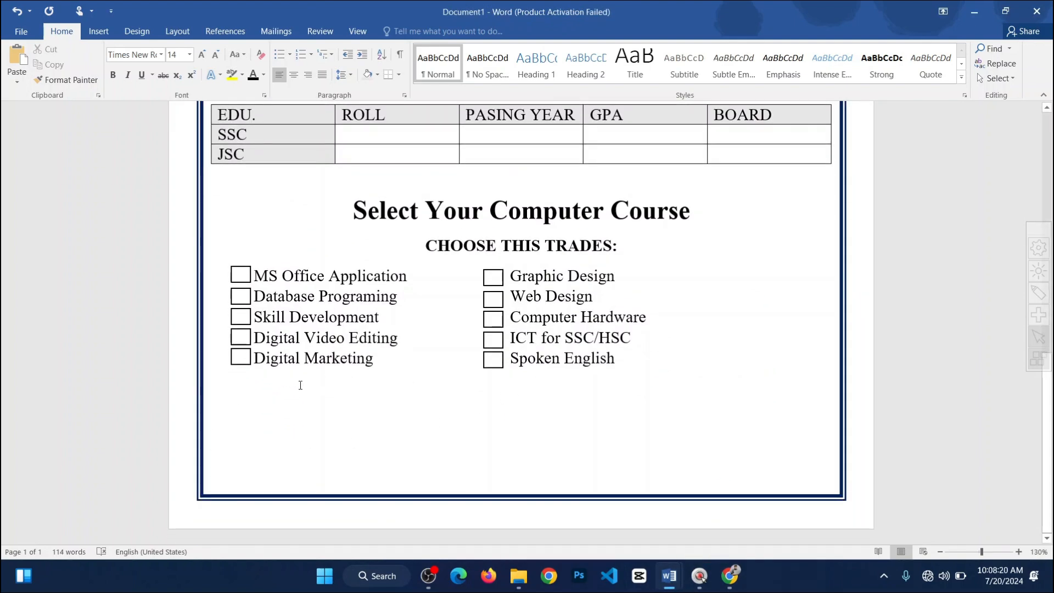
key(Return)
key(Return)
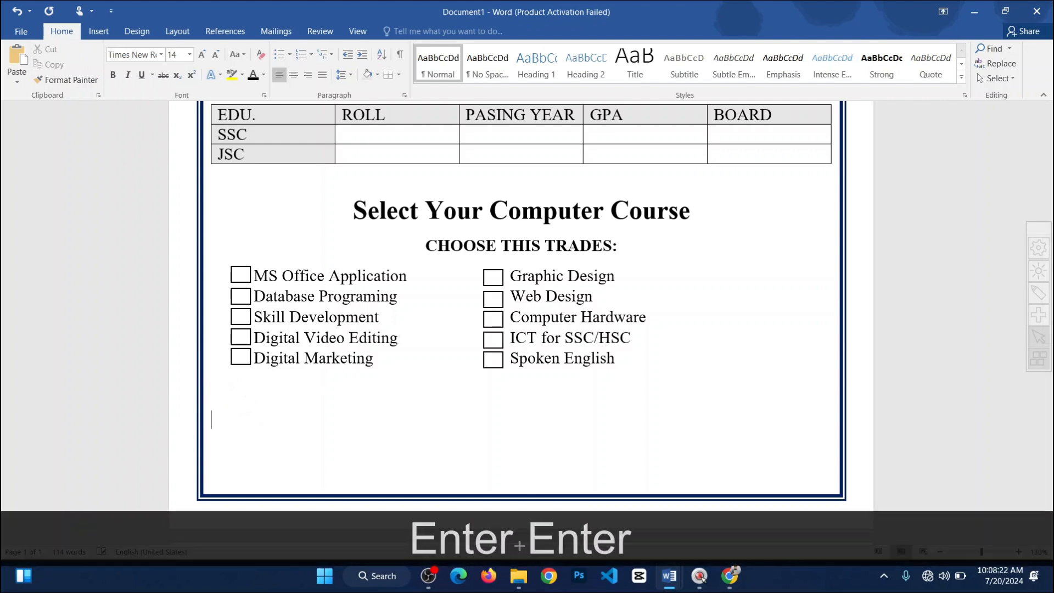
key(BackSpace)
key(BackSpace)
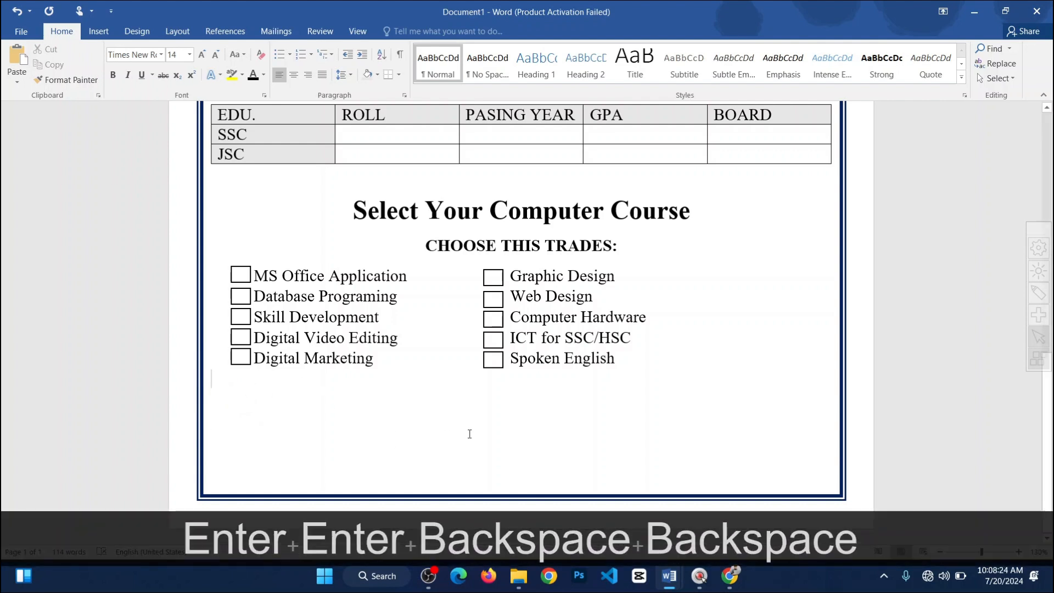
Step: Add the label "Signature" on the third line below the last trade row, indented by twelve tab stops
click(215, 423)
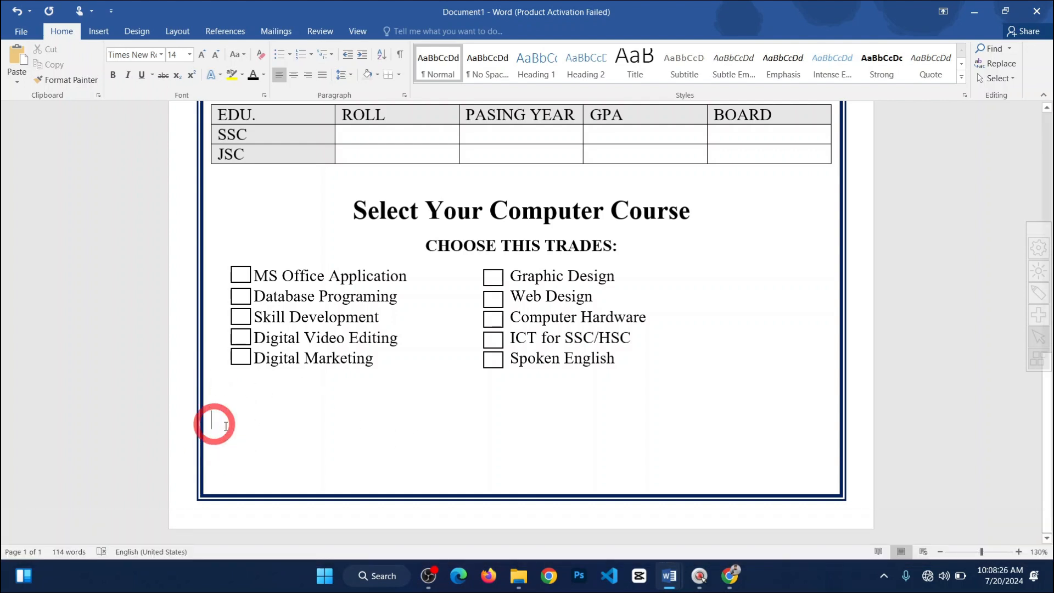
key(Tab)
key(Tab)
key(Tab)
key(Tab)
key(Tab)
key(Tab)
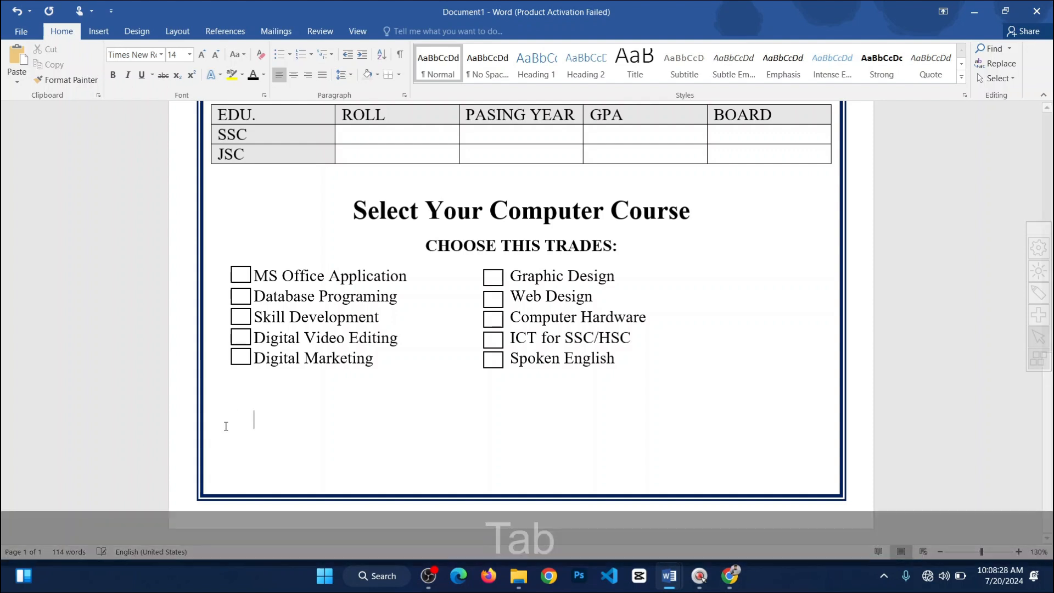
key(Tab)
key(Tab)
key(Tab)
key(Tab)
key(Tab)
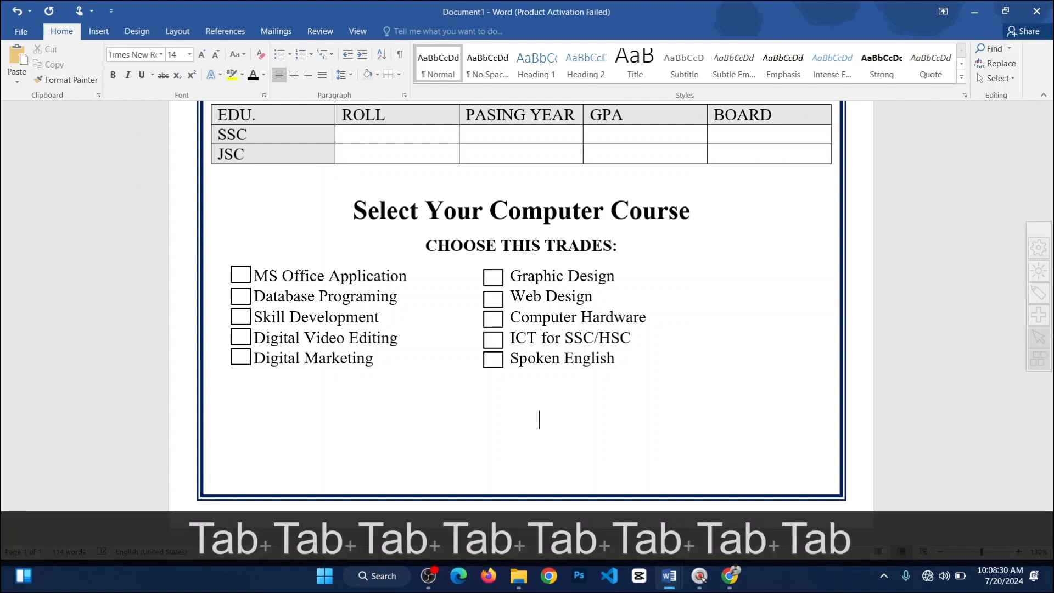
key(Caps_Lock)
key(Tab)
key(Caps_Lock)
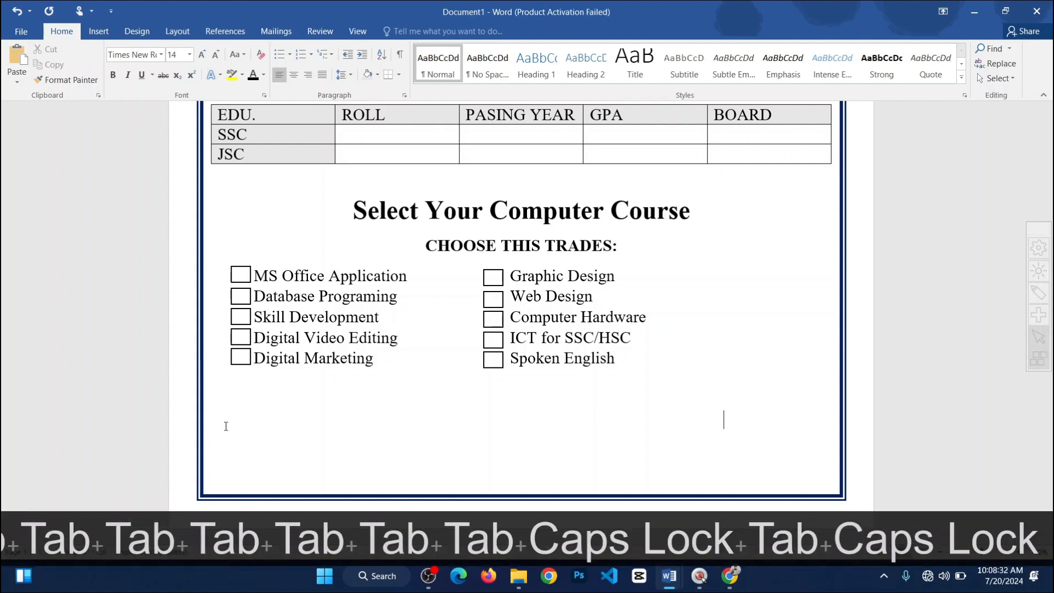
key(shift)
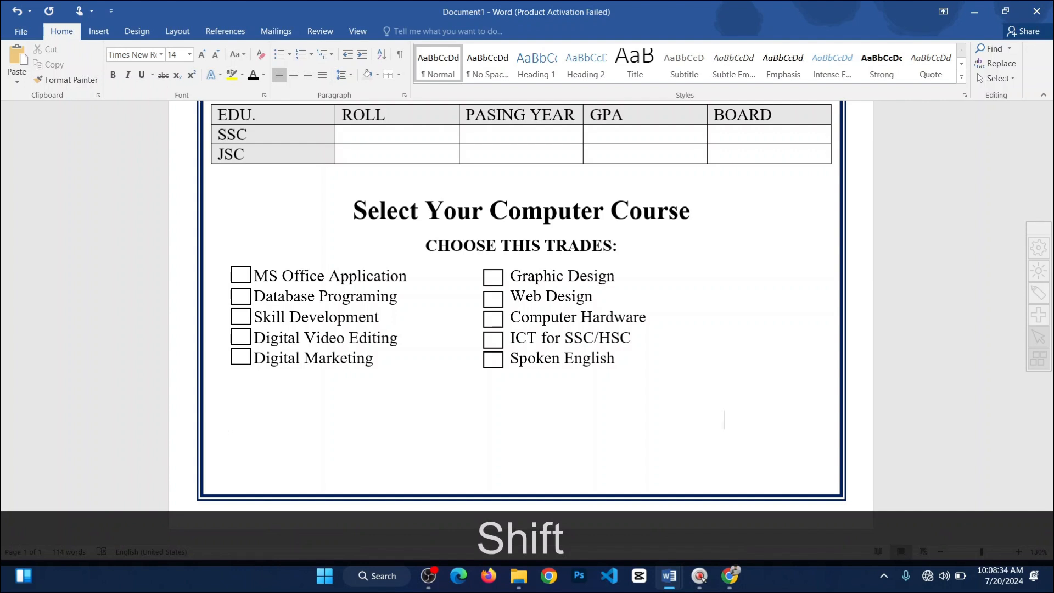
text(Si)
text(gn)
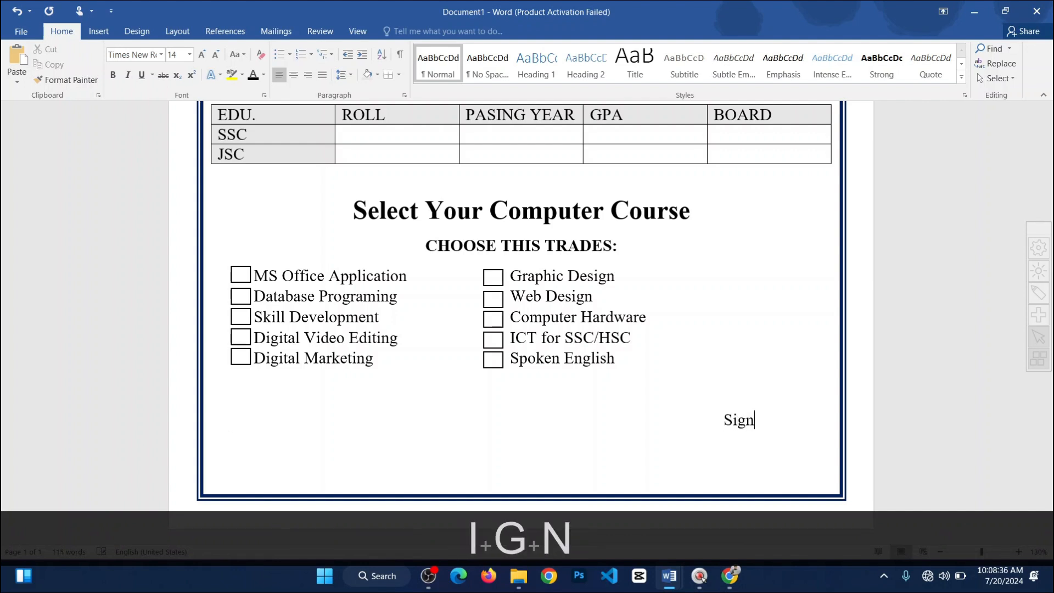
text(ature)
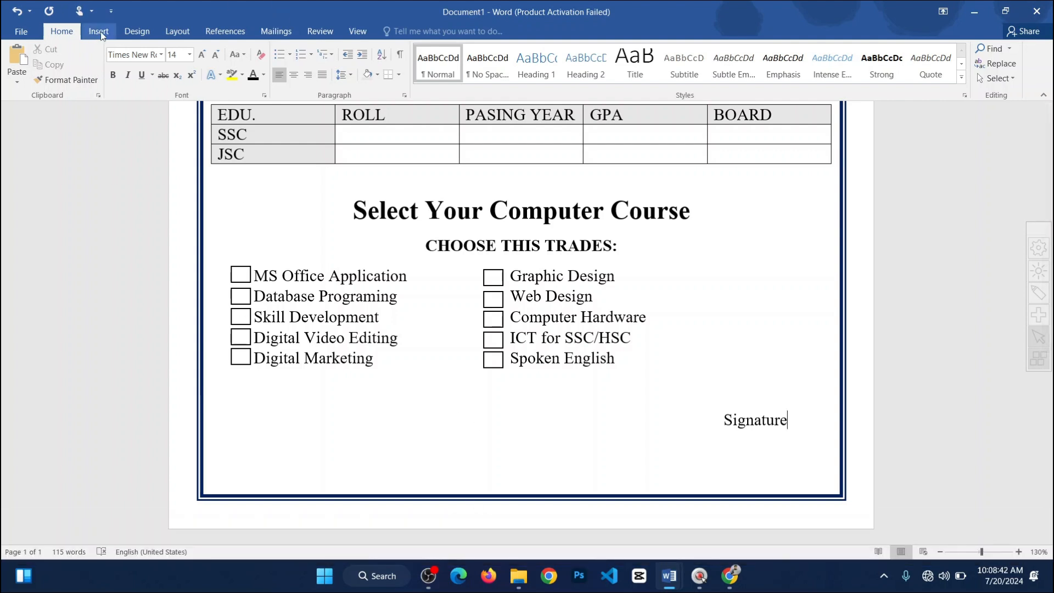
Step: Draw a straight horizontal line about 1.52" long just above "Signature" and nudge it slightly to the right
click(100, 36)
click(208, 75)
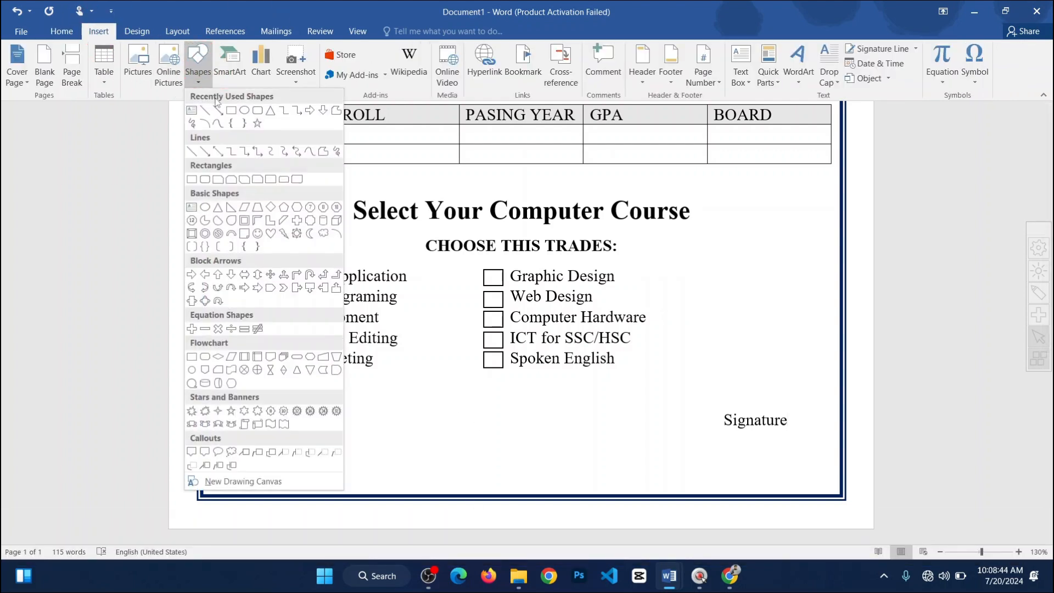
click(208, 113)
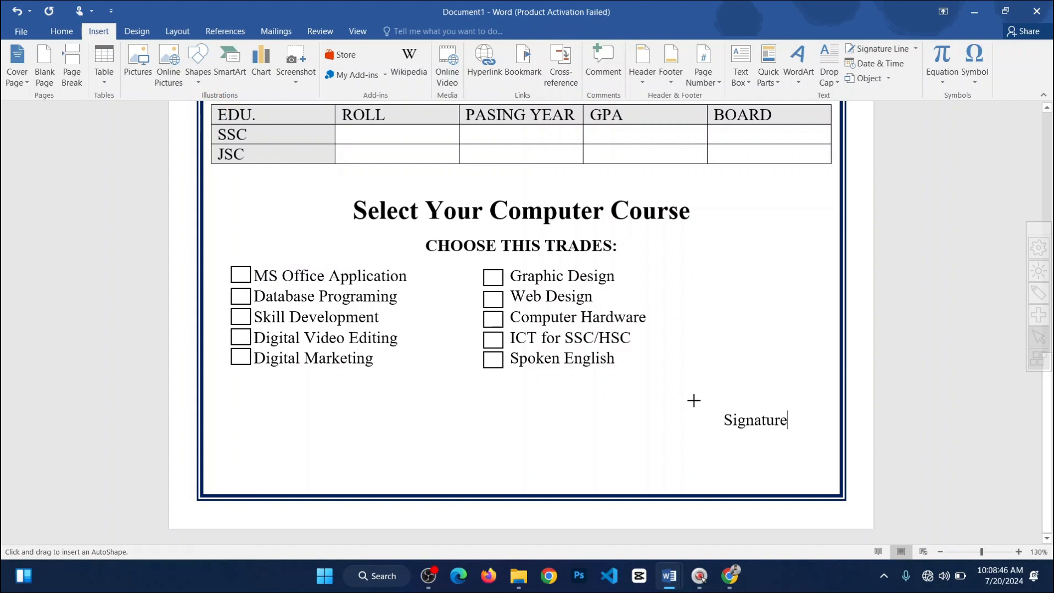
drag(683, 410, 813, 411)
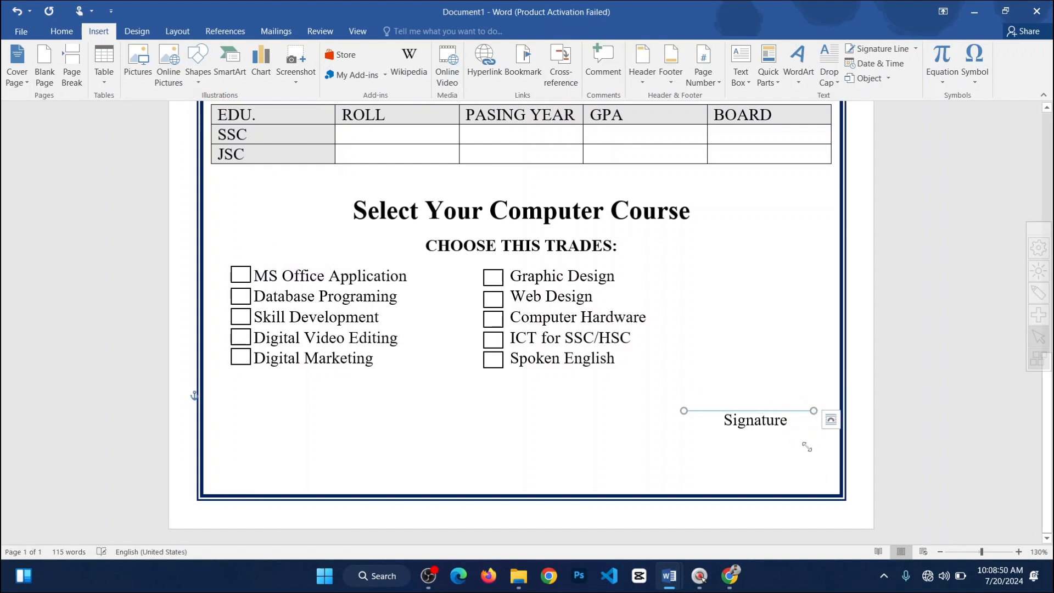
key(Right)
key(Right)
key(Right)
key(Right)
key(Right)
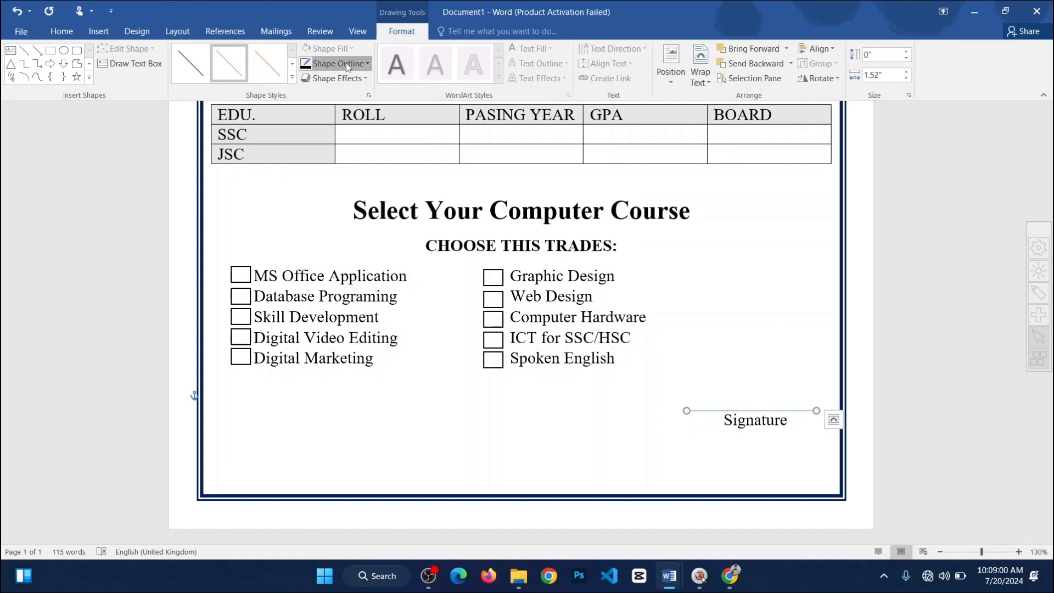
Step: Give the signature line a thicker outline weight and colour it black
click(346, 64)
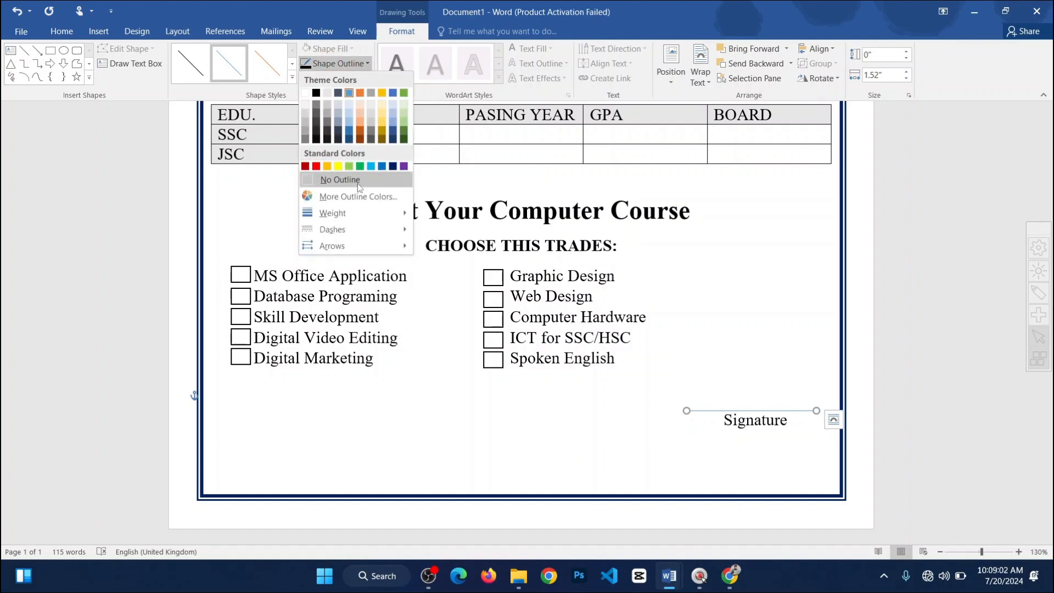
mouse_move(354, 217)
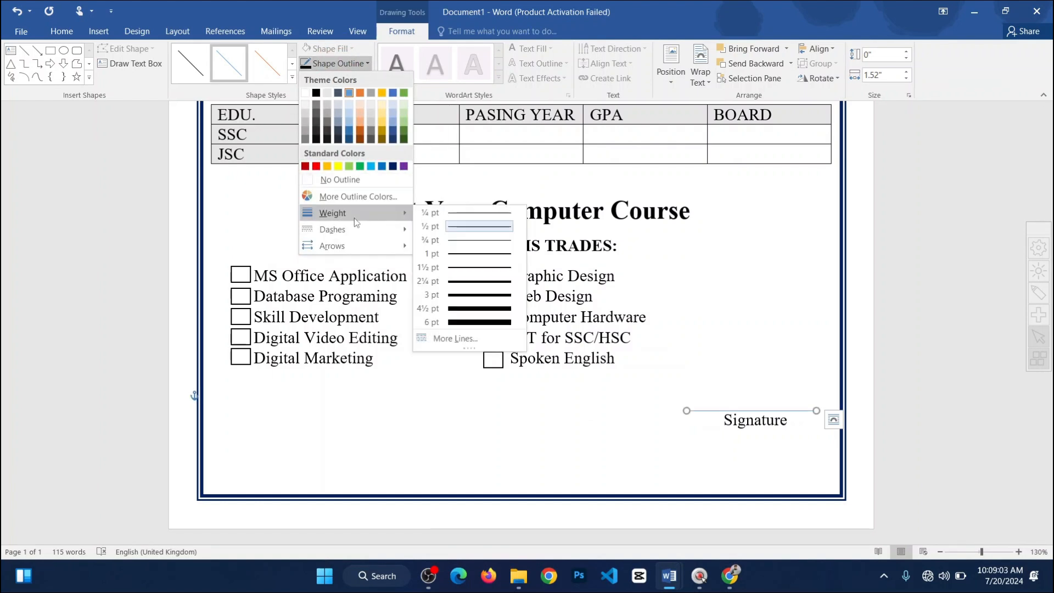
click(471, 246)
click(340, 63)
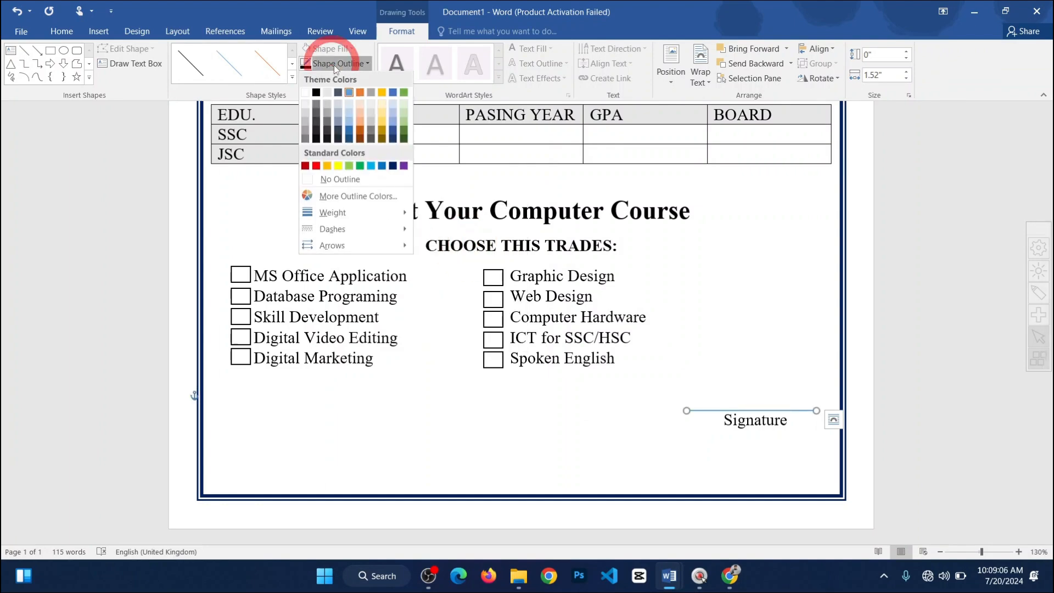
click(315, 92)
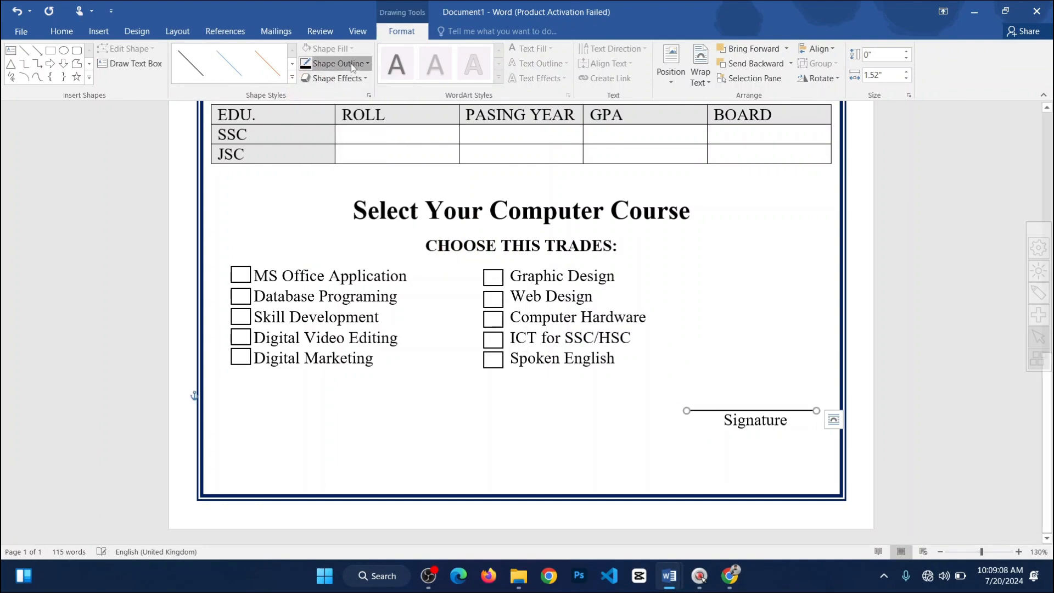
Step: Change the signature line from solid to a finely dotted dash style and deselect it
click(350, 64)
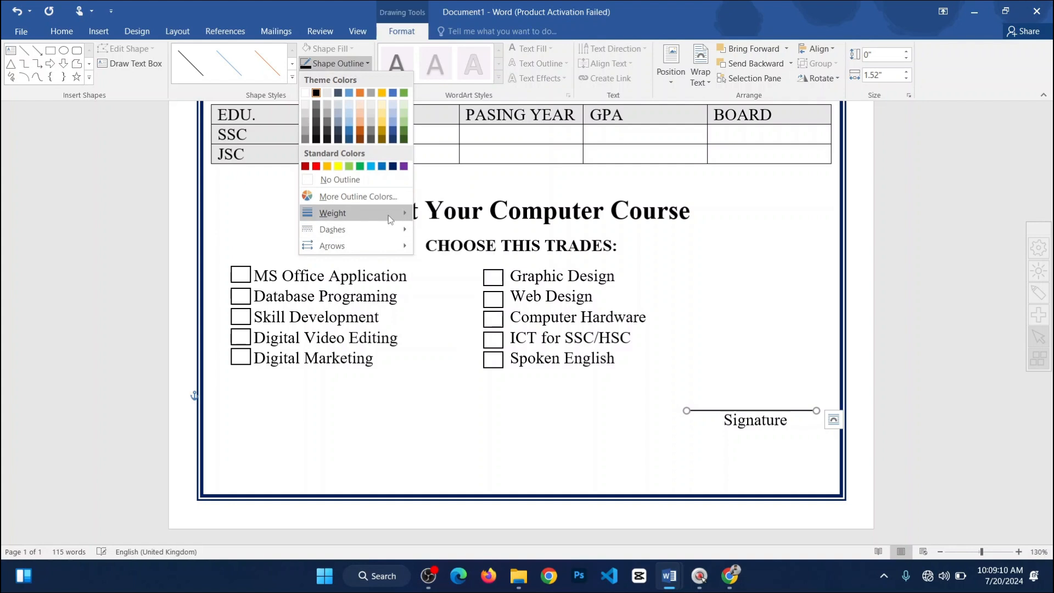
mouse_move(389, 228)
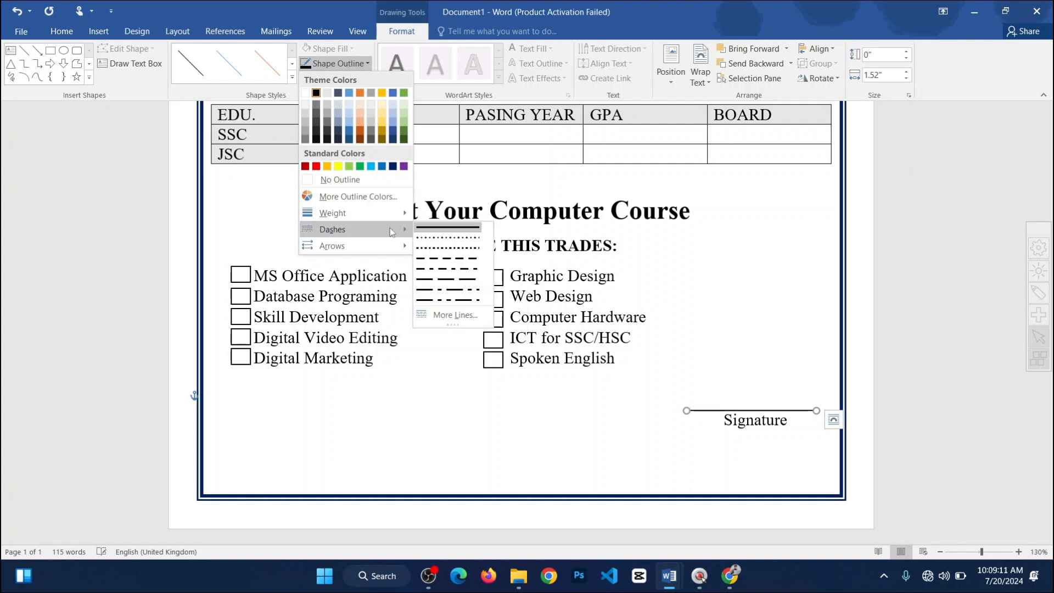
click(447, 252)
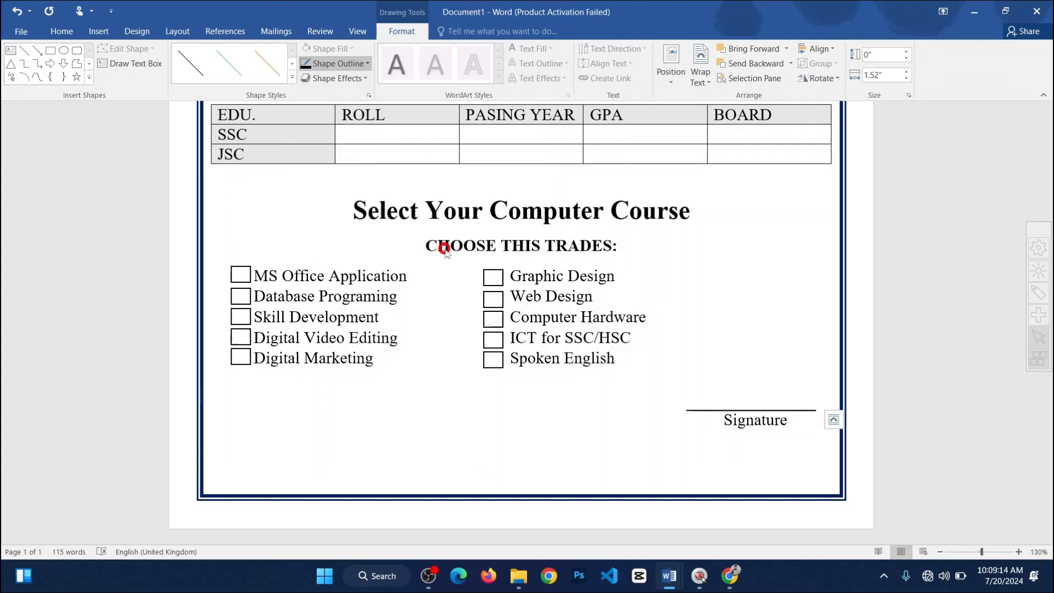
click(834, 382)
Step: Review the whole admission form at several zoom levels, from the header down to the signature line
ctrl+scroll(751, 402, down, 4)
ctrl+scroll(751, 402, down, 1)
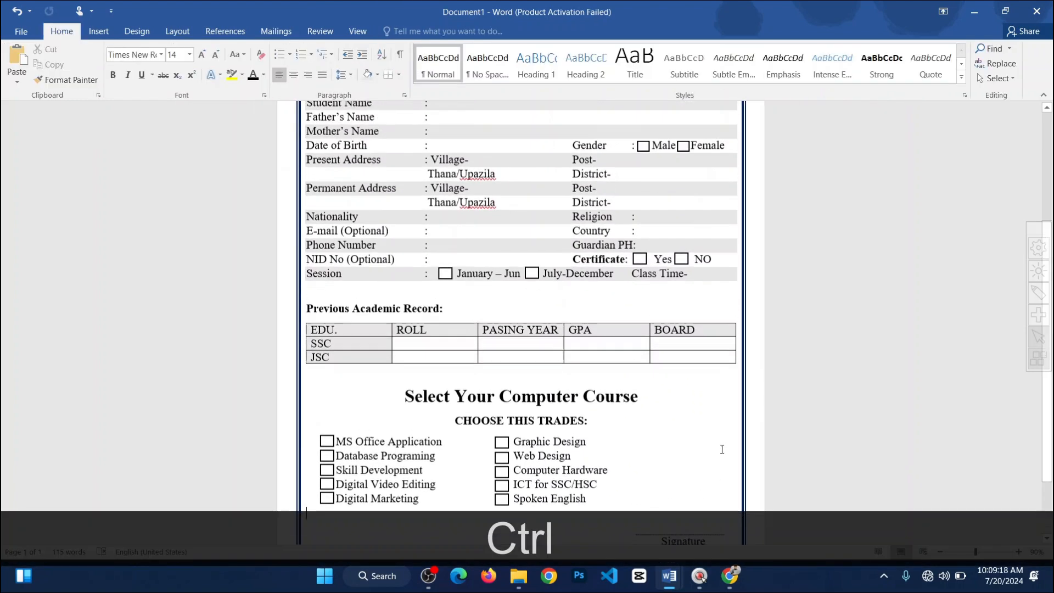
ctrl+scroll(675, 411, up, 1)
ctrl+scroll(712, 467, up, 5)
ctrl+scroll(711, 466, down, 10)
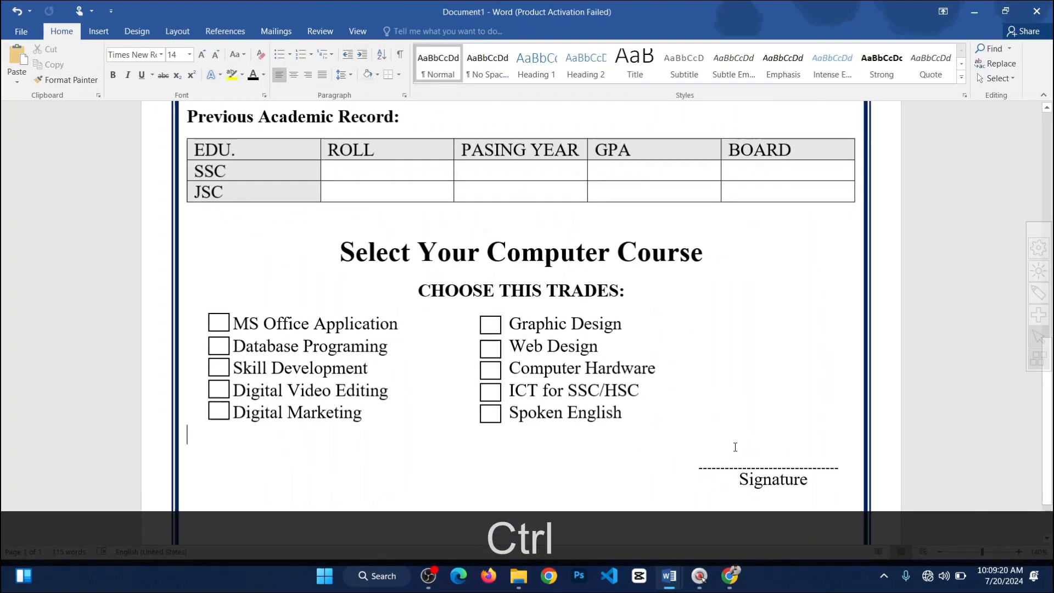
click(574, 379)
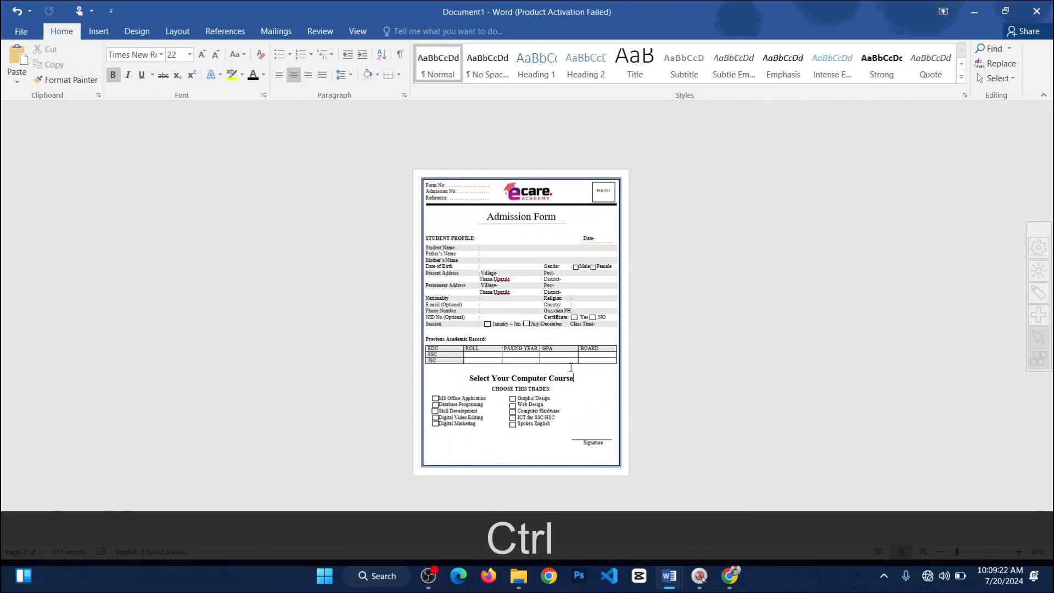
ctrl+scroll(571, 373, up, 6)
ctrl+scroll(564, 356, down, 6)
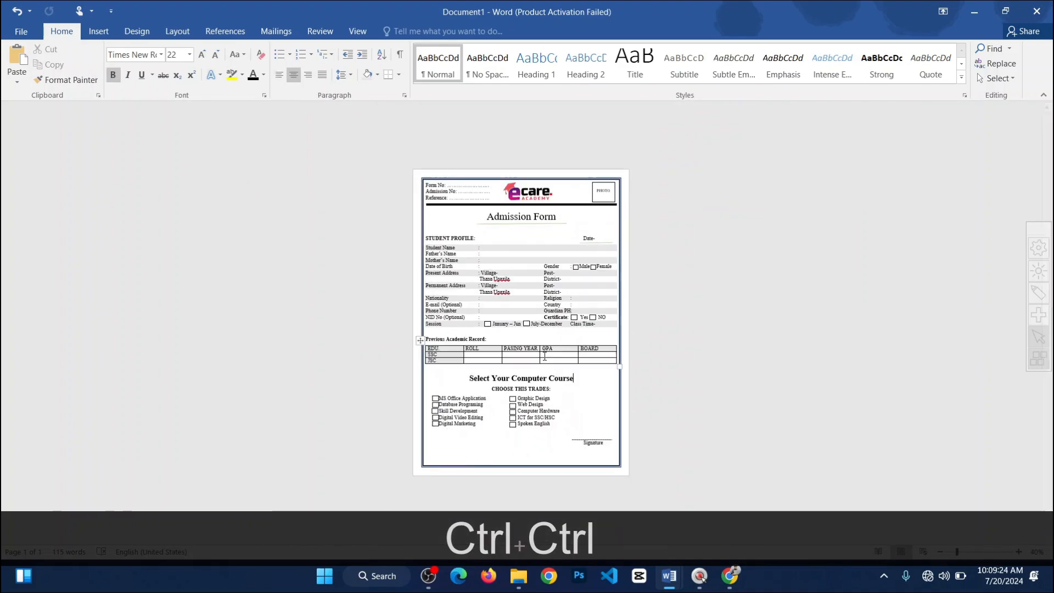
ctrl+scroll(564, 356, up, 1)
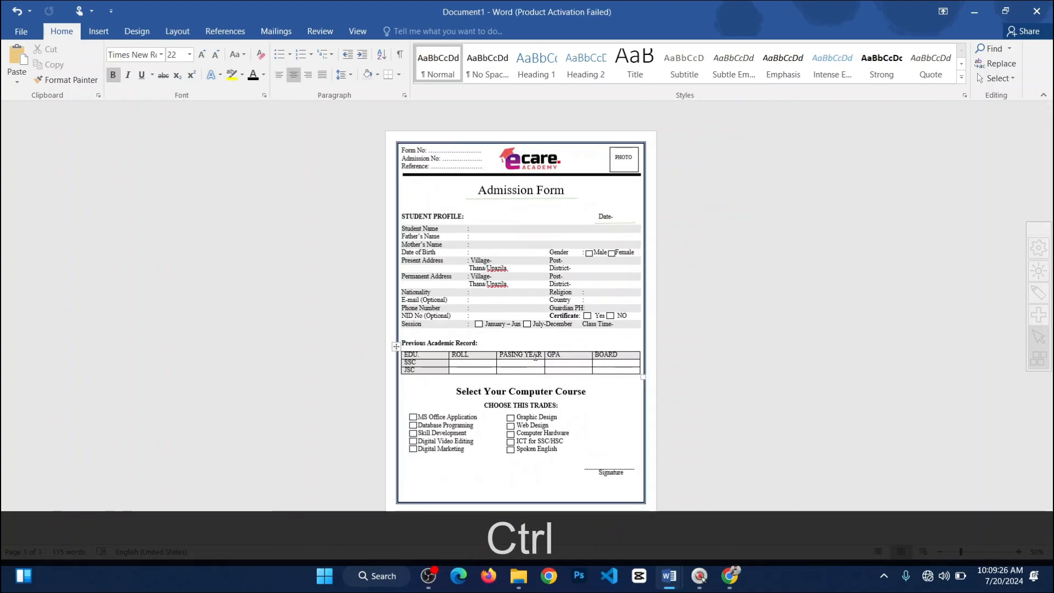
ctrl+scroll(535, 357, up, 3)
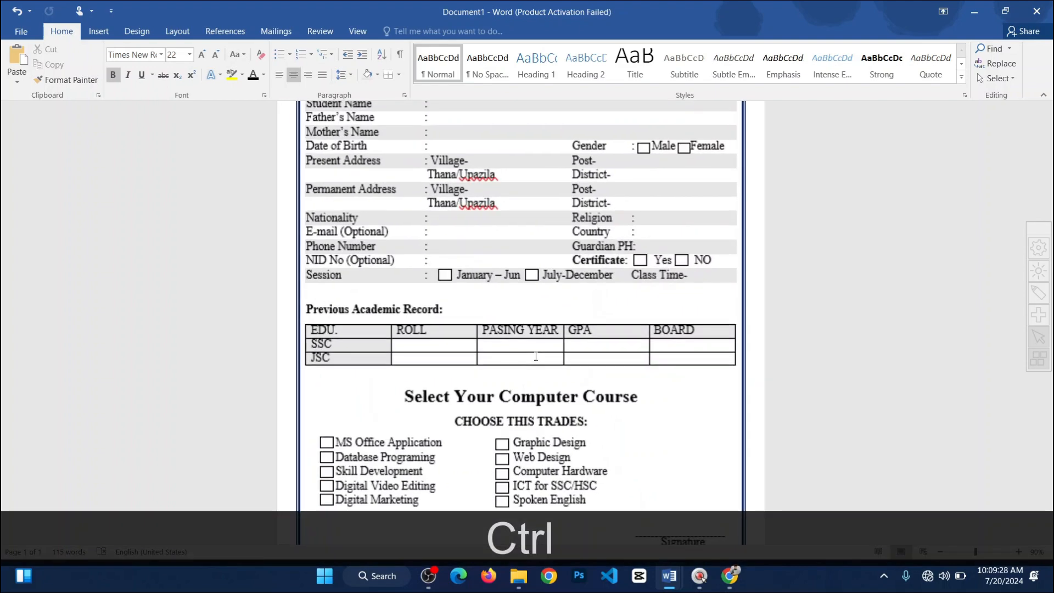
ctrl+scroll(564, 361, down, 4)
ctrl+scroll(564, 361, up, 1)
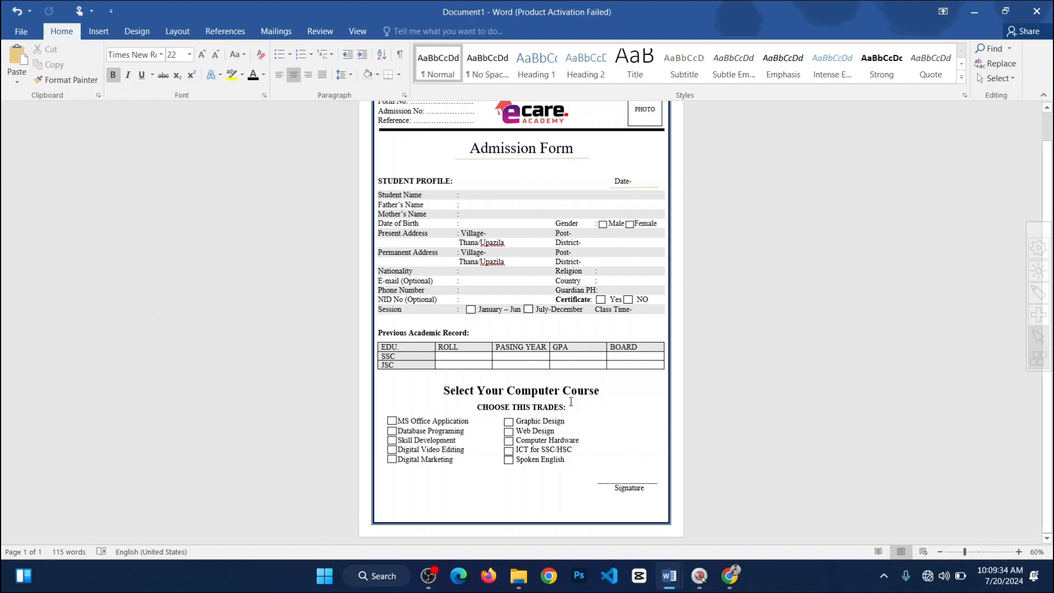
scroll(571, 401, up, 1)
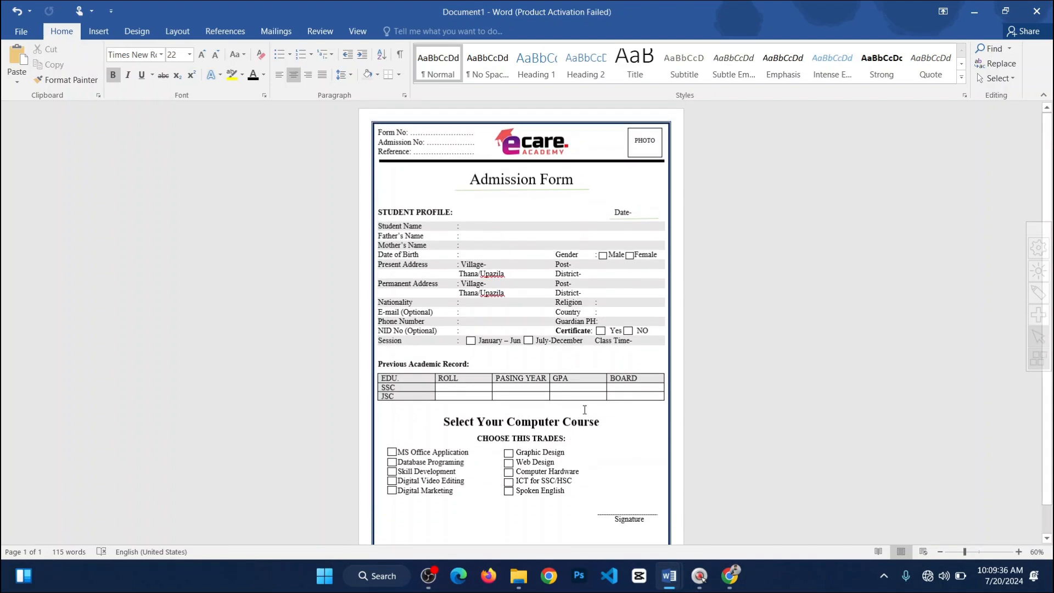
ctrl+scroll(560, 395, down, 1)
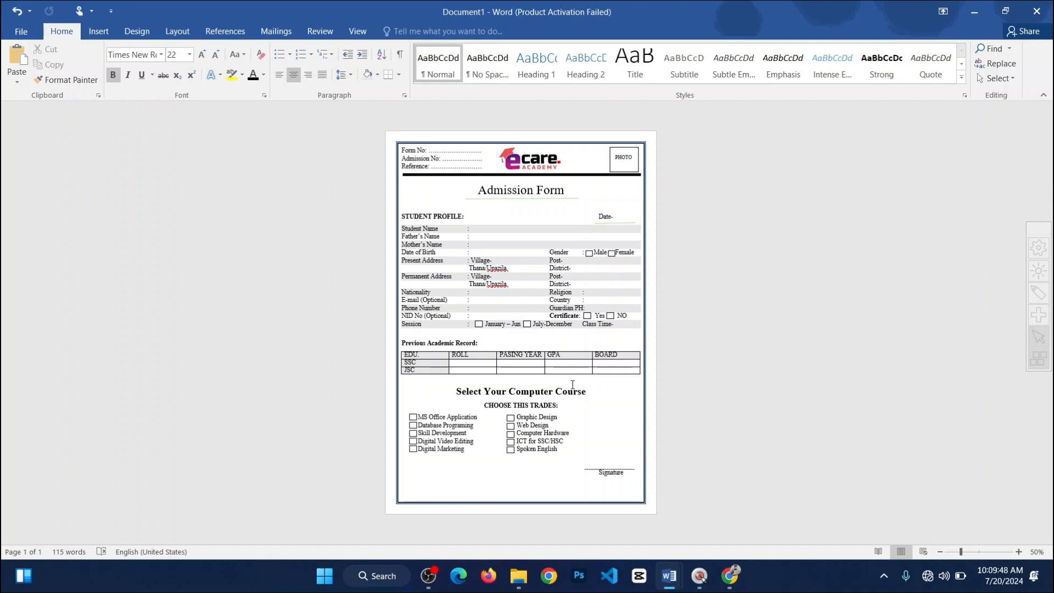
mouse_move(641, 526)
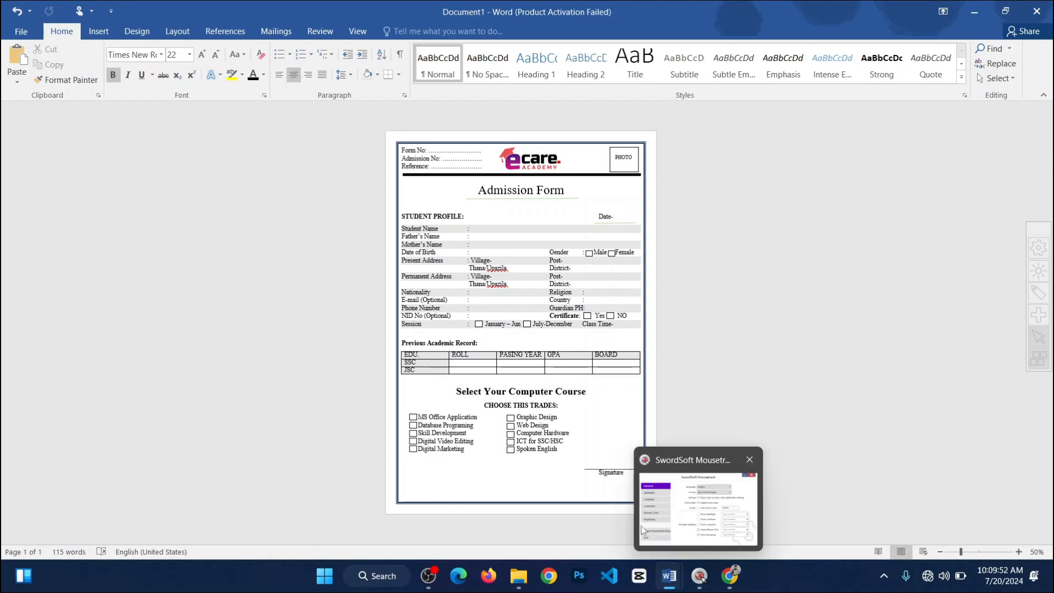